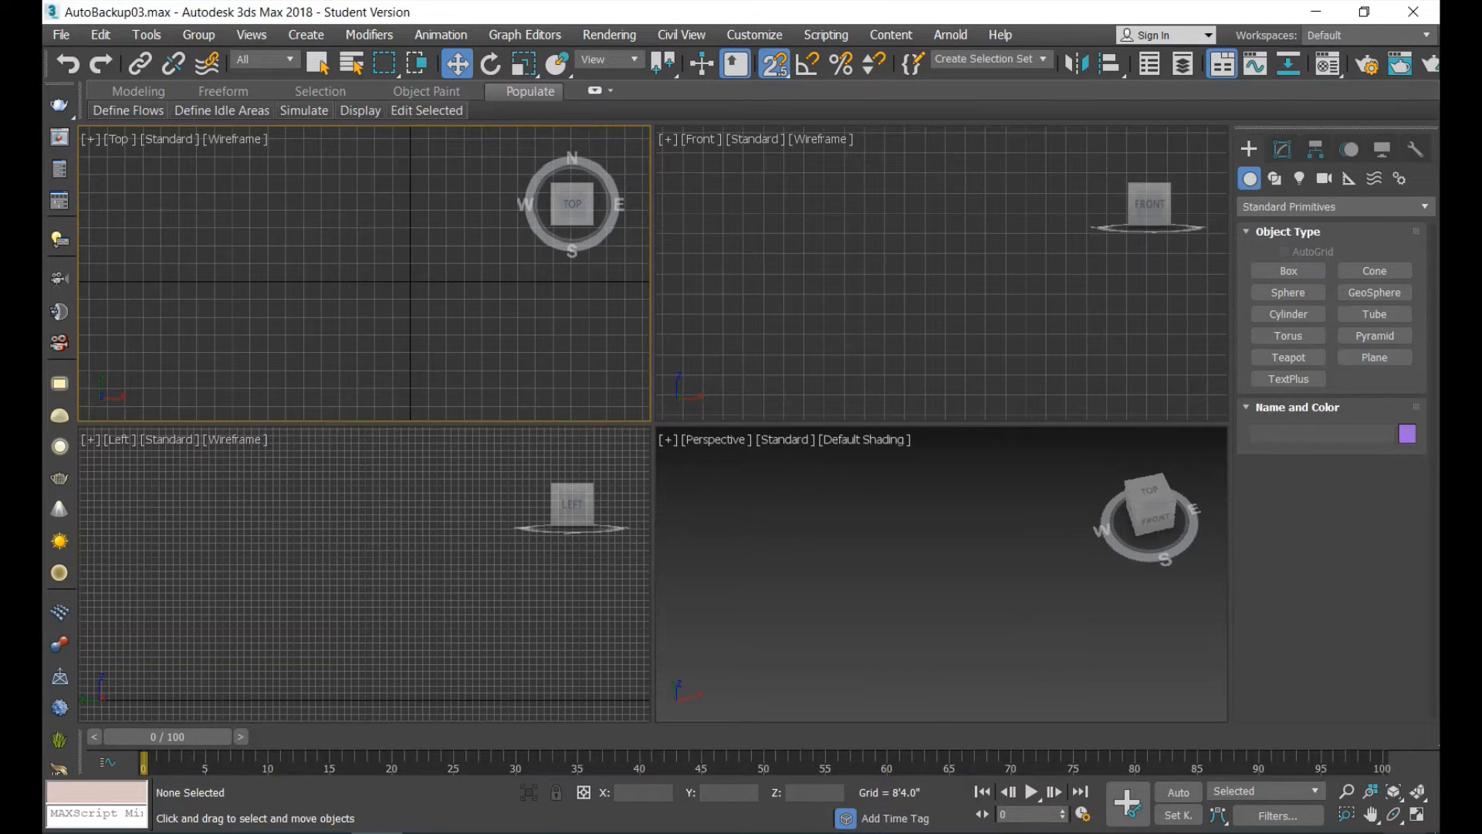
# Maximize the Top viewport and start the Wall tool from the AEC Extended objects.
pyautogui.click(1418, 815)
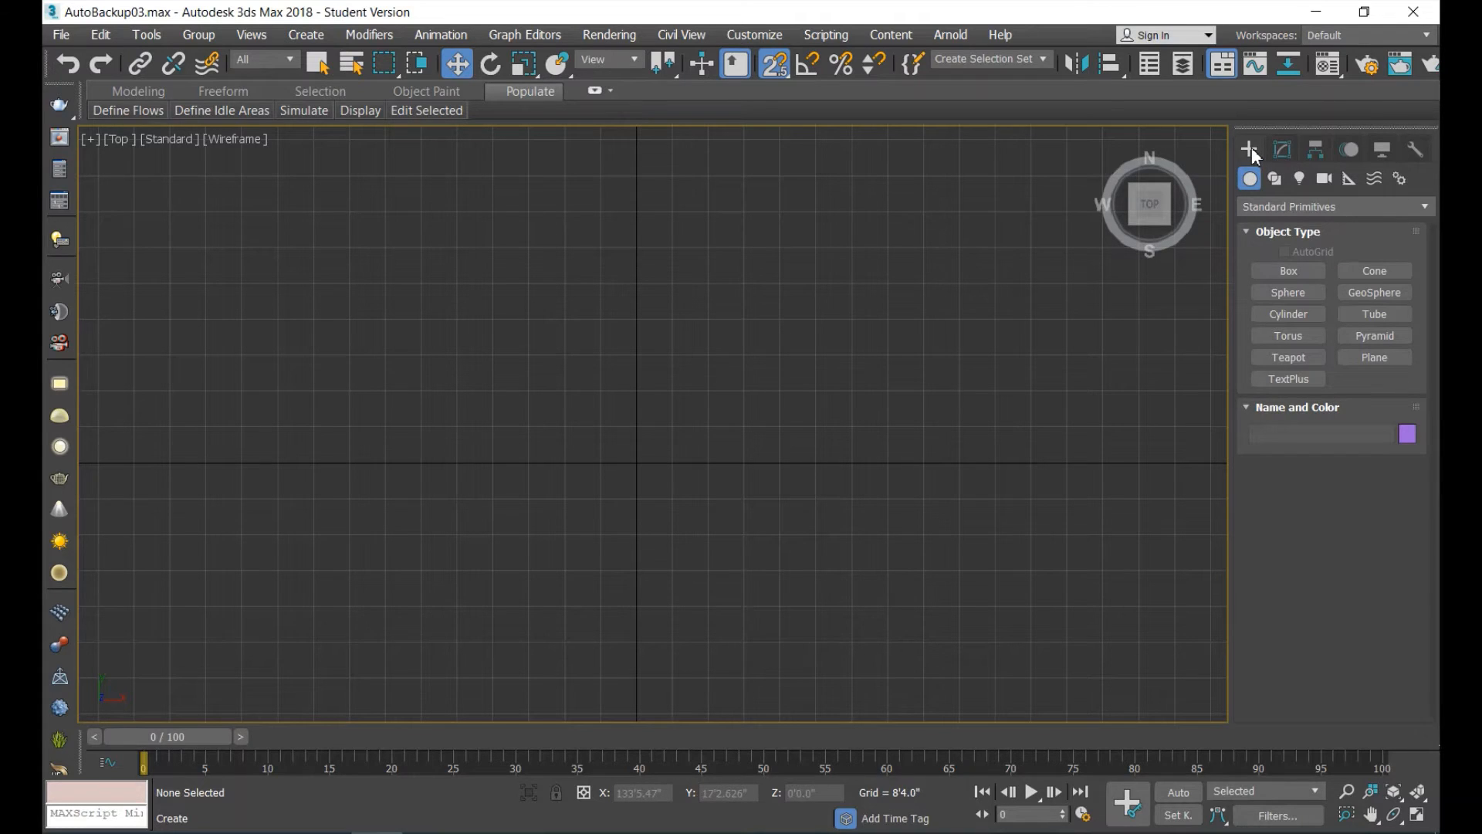
pyautogui.click(1284, 208)
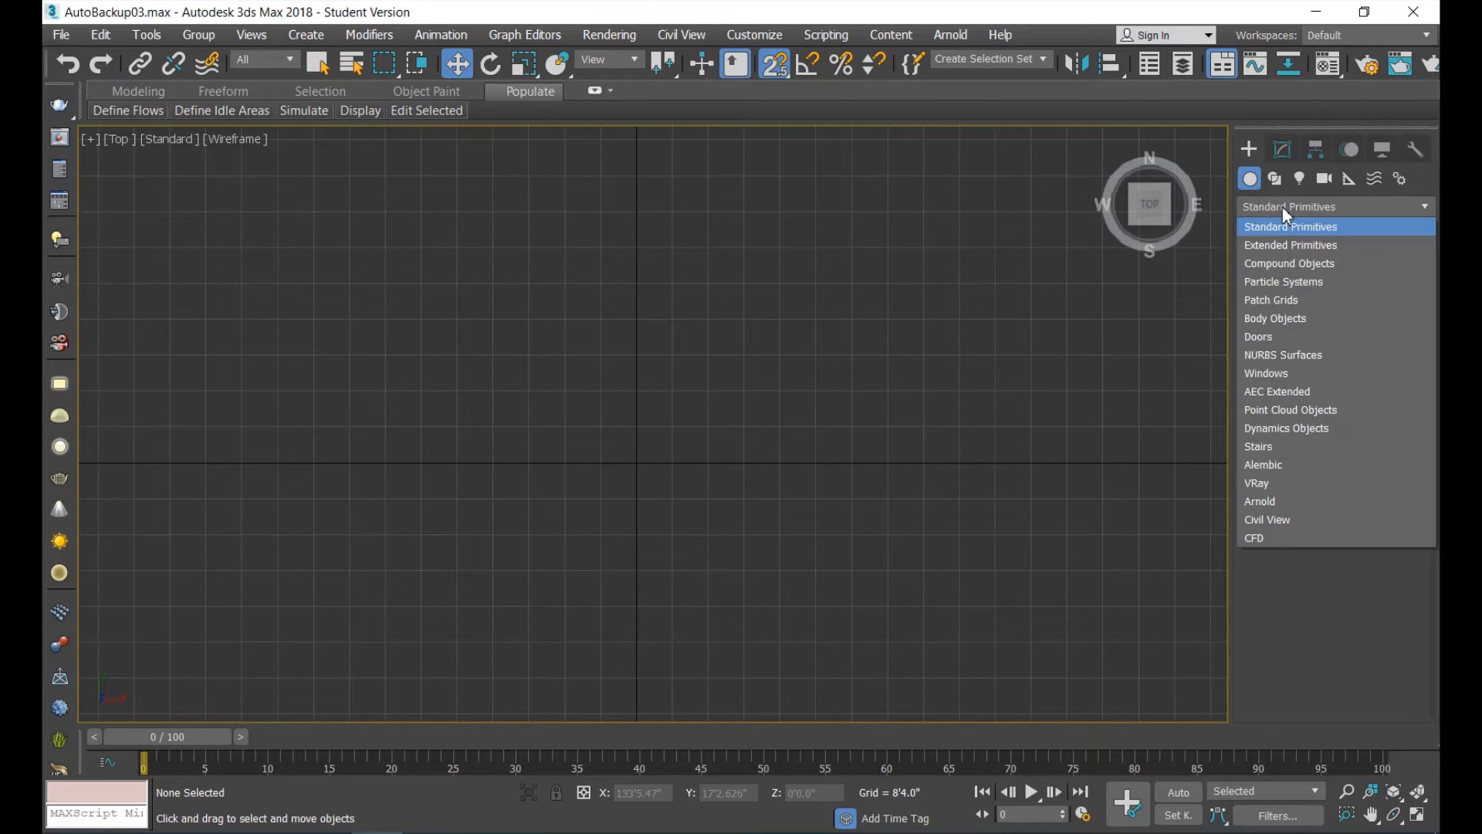
pyautogui.click(1287, 393)
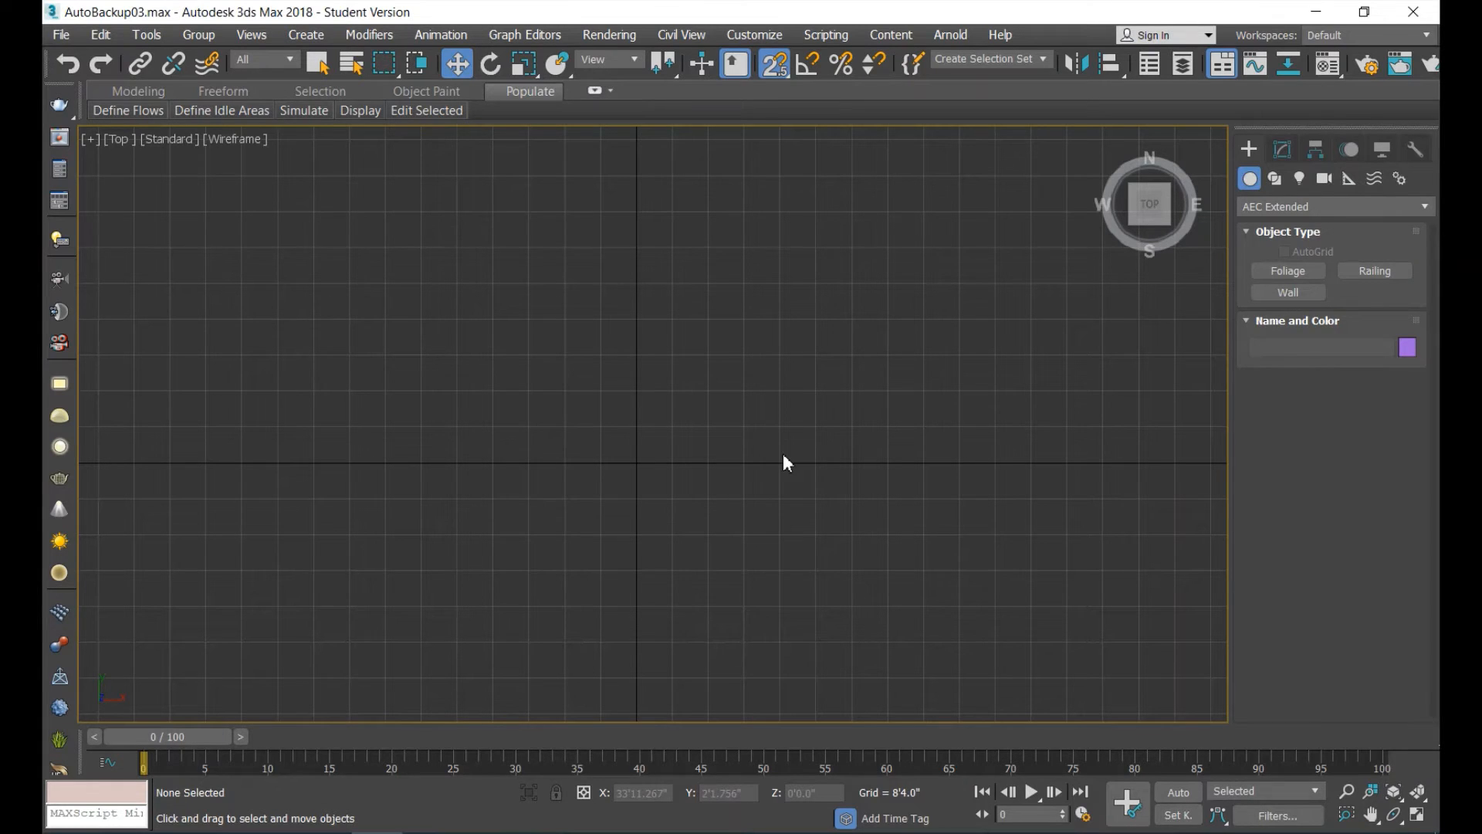
pyautogui.click(1288, 293)
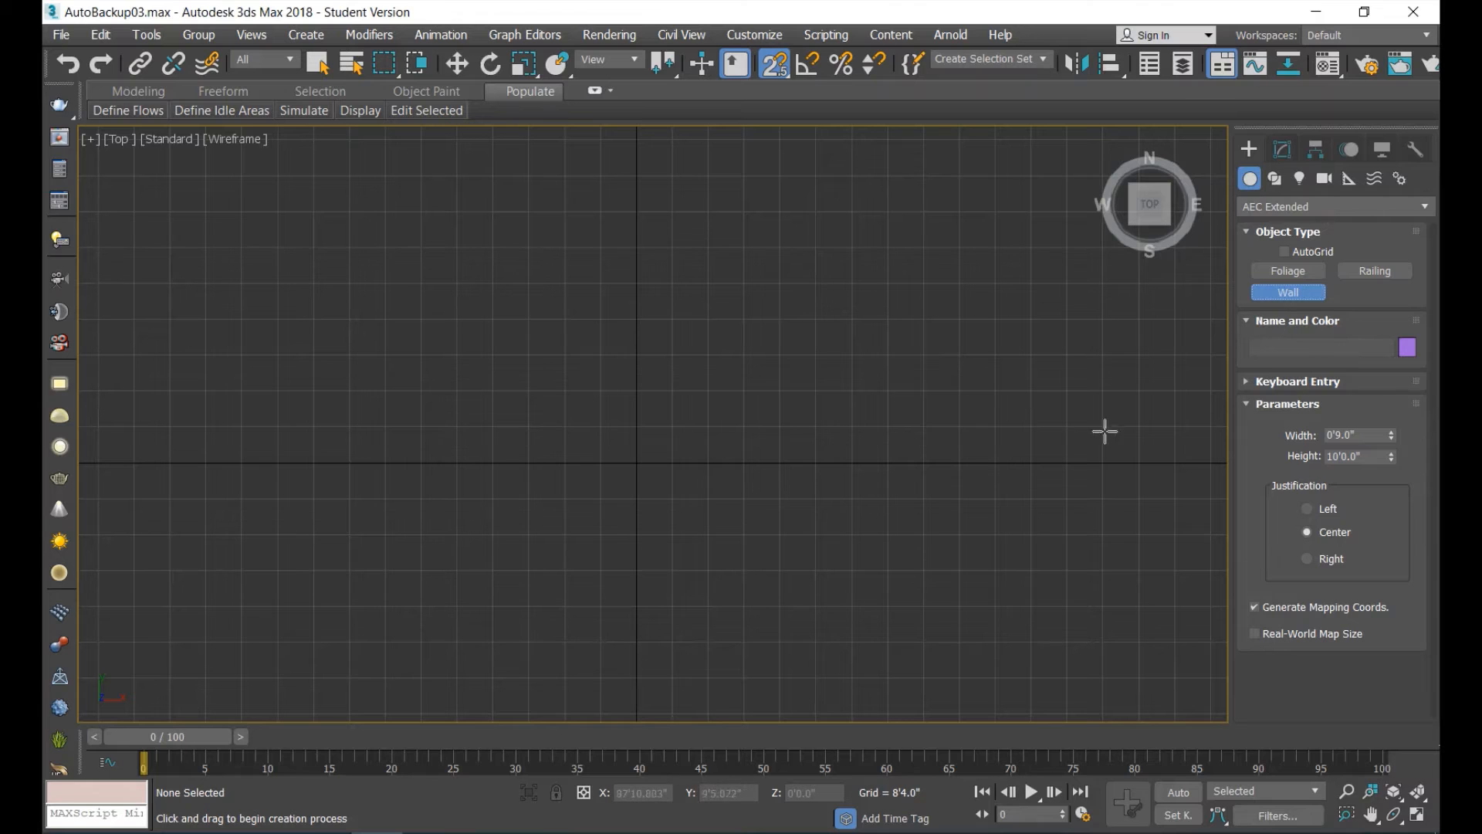
# Set the object color for the new wall to light green from the 3ds Max palette.
pyautogui.click(1408, 348)
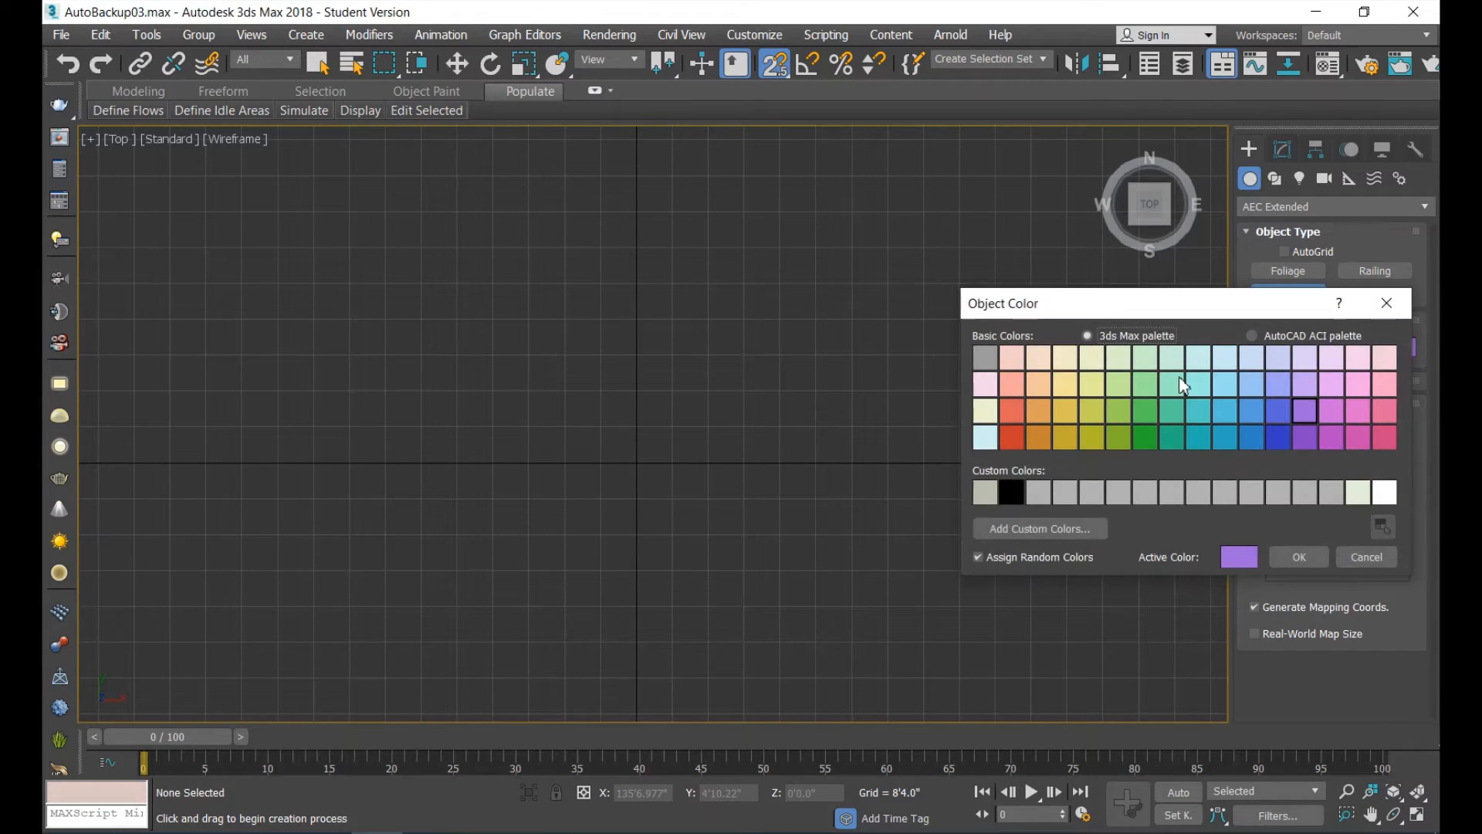
pyautogui.click(1147, 391)
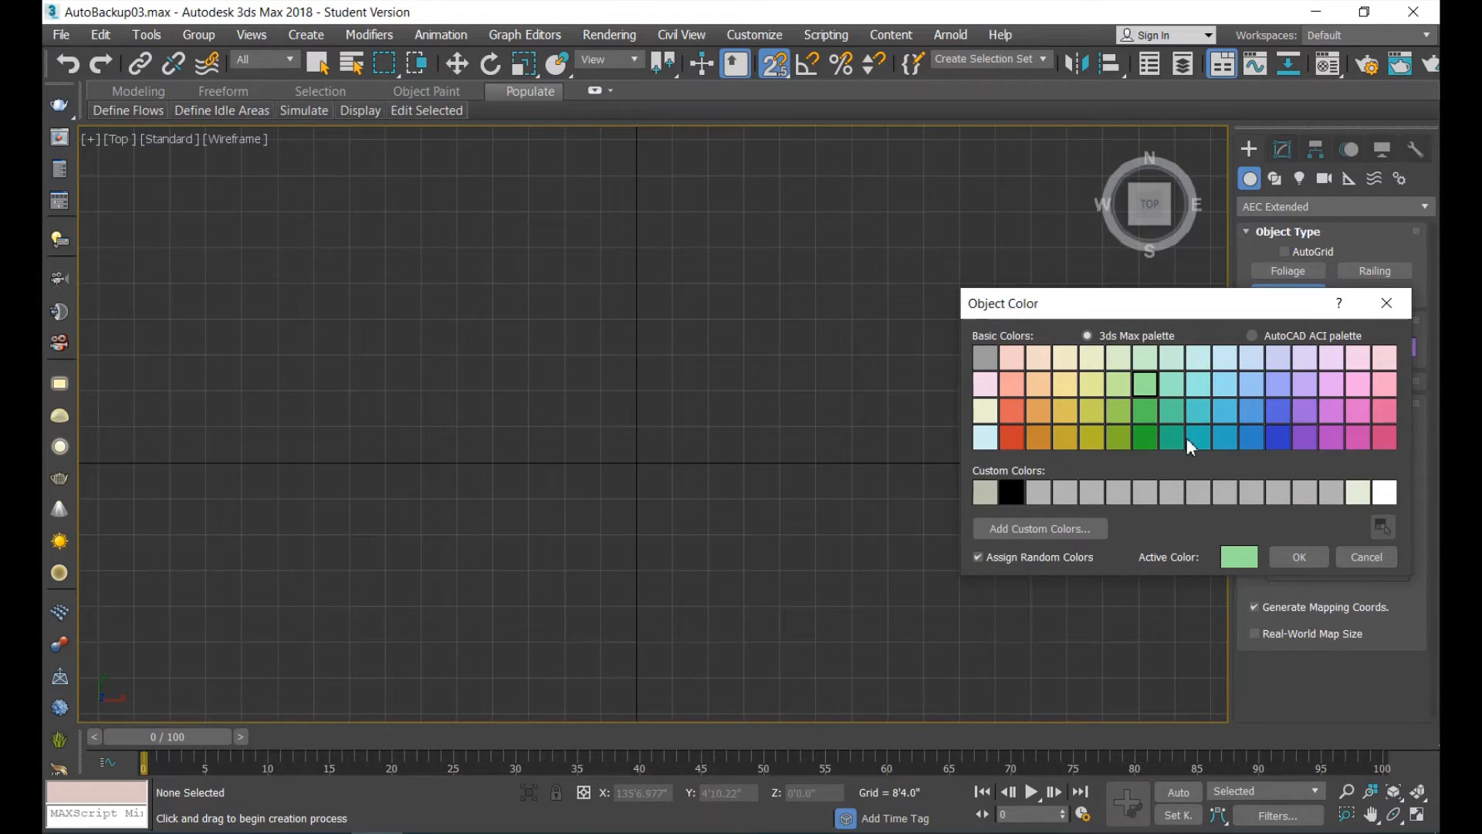
pyautogui.click(1300, 556)
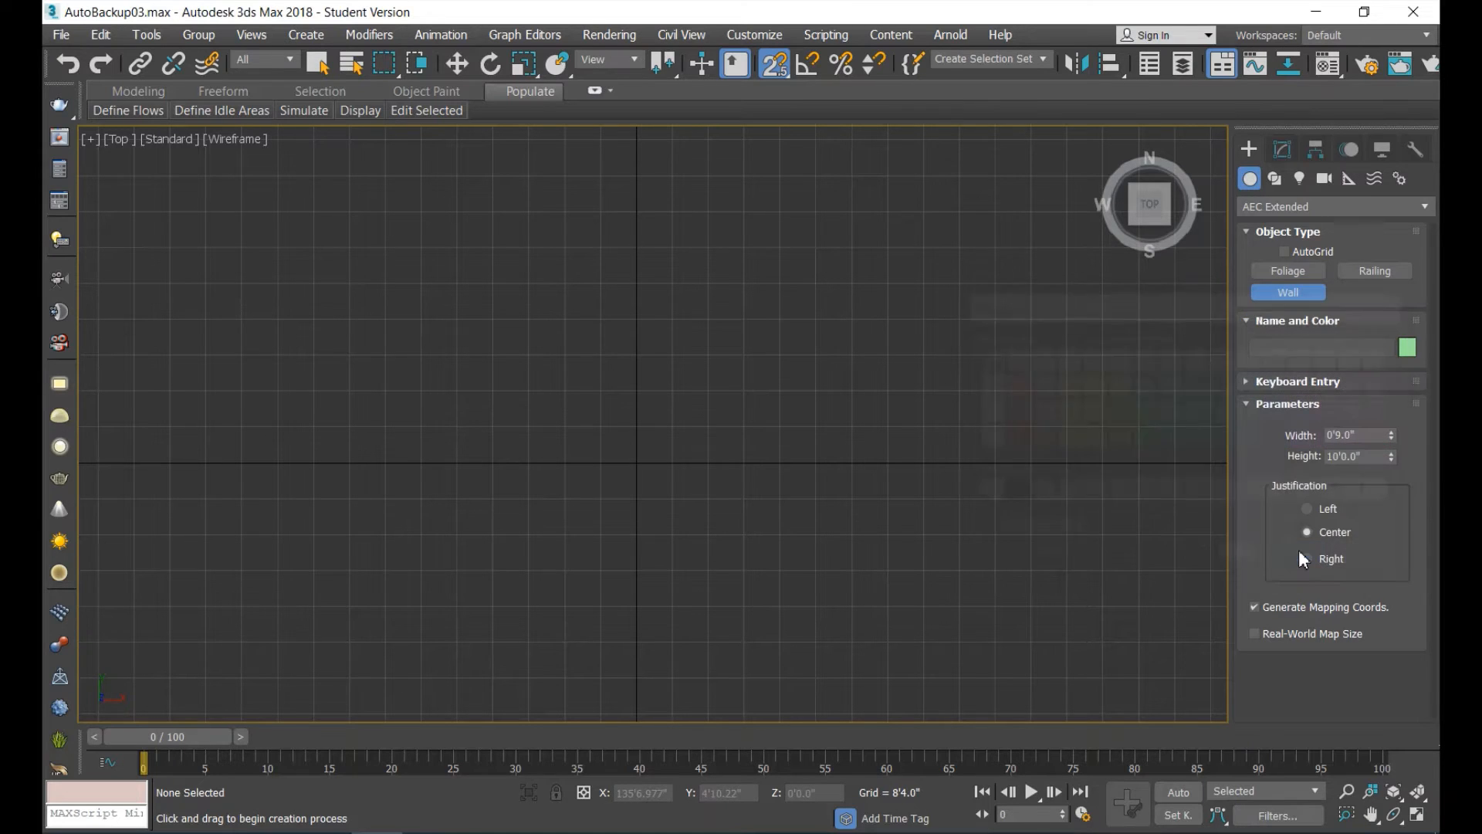
# Start a wall at the origin by coordinate entry and add its second point at X 15', Y 0'.
pyautogui.click(1243, 383)
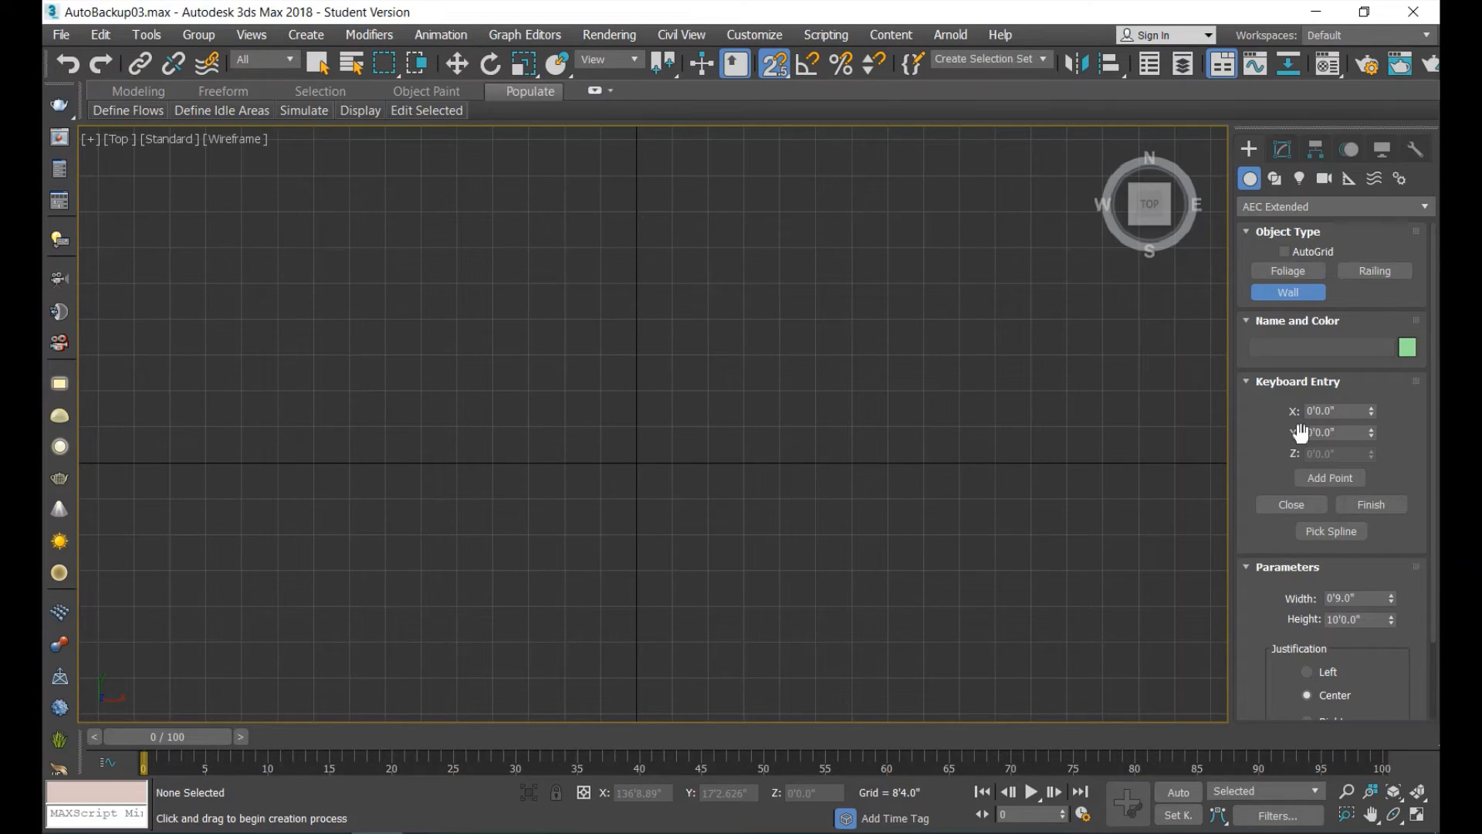
pyautogui.click(1339, 476)
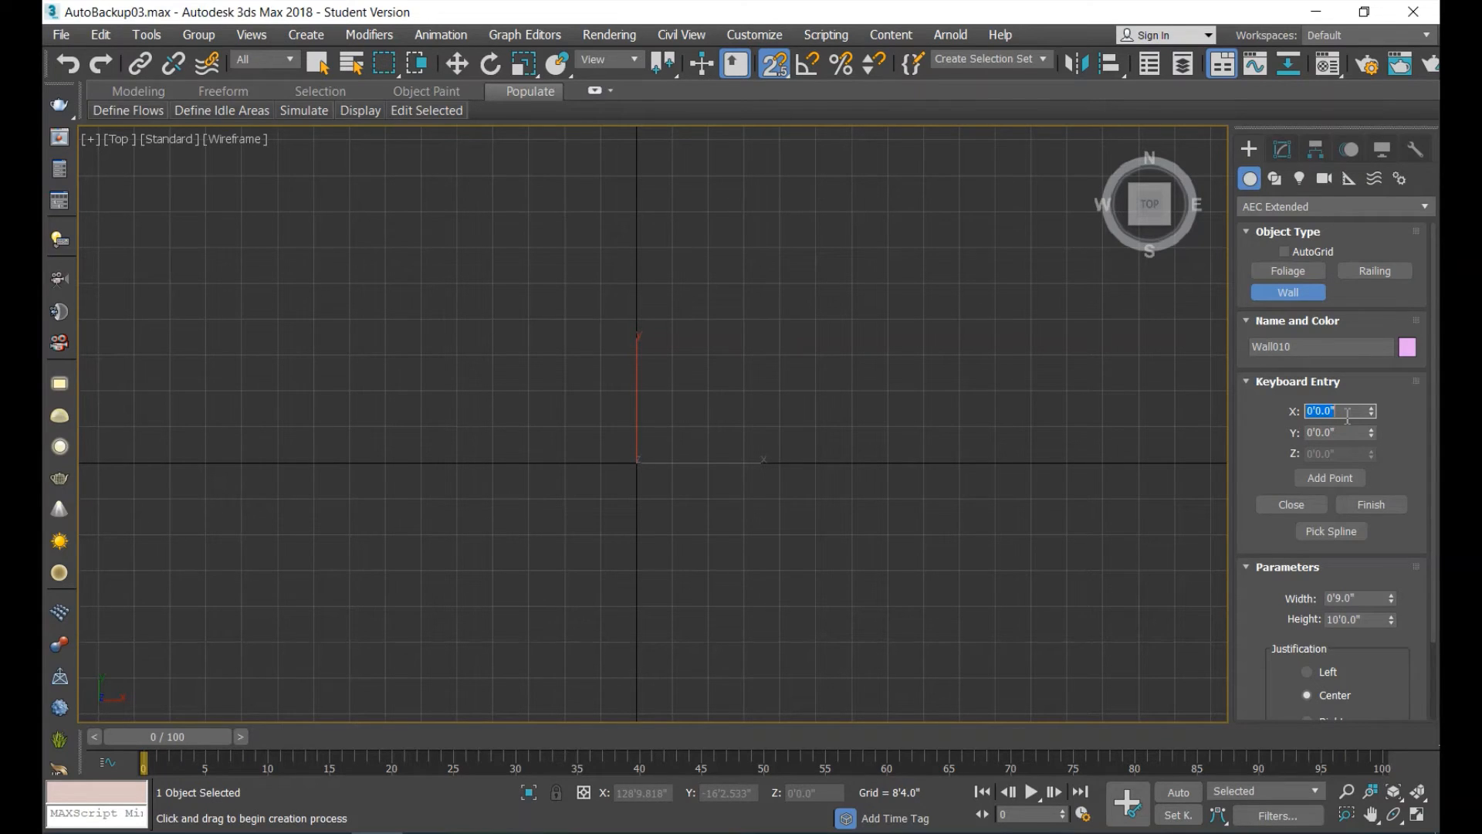
pyautogui.write('15')
pyautogui.click(1329, 478)
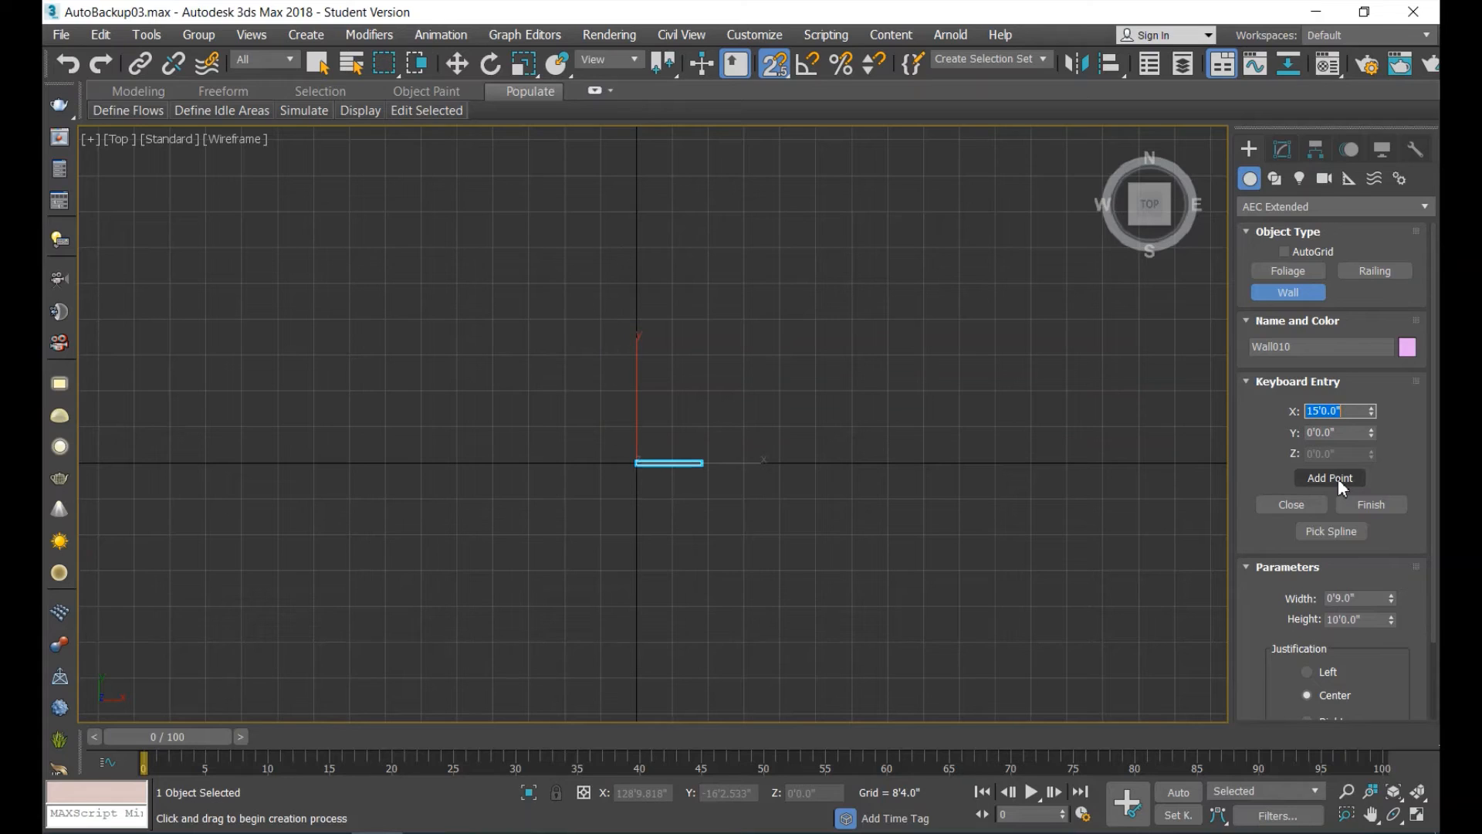
# Add the third wall point at X 15', Y -12'.
pyautogui.press('Tab')
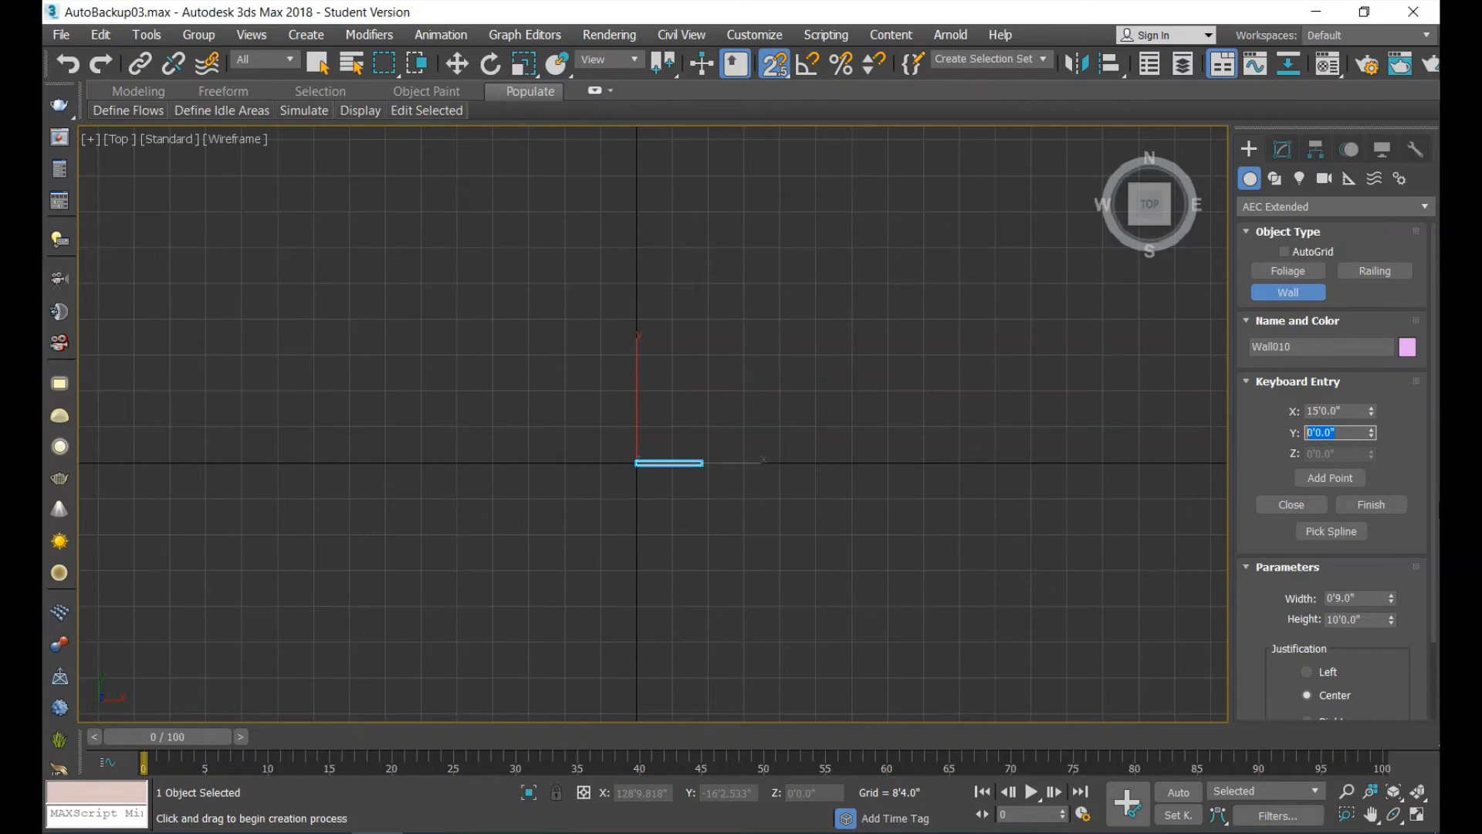
pyautogui.write('-')
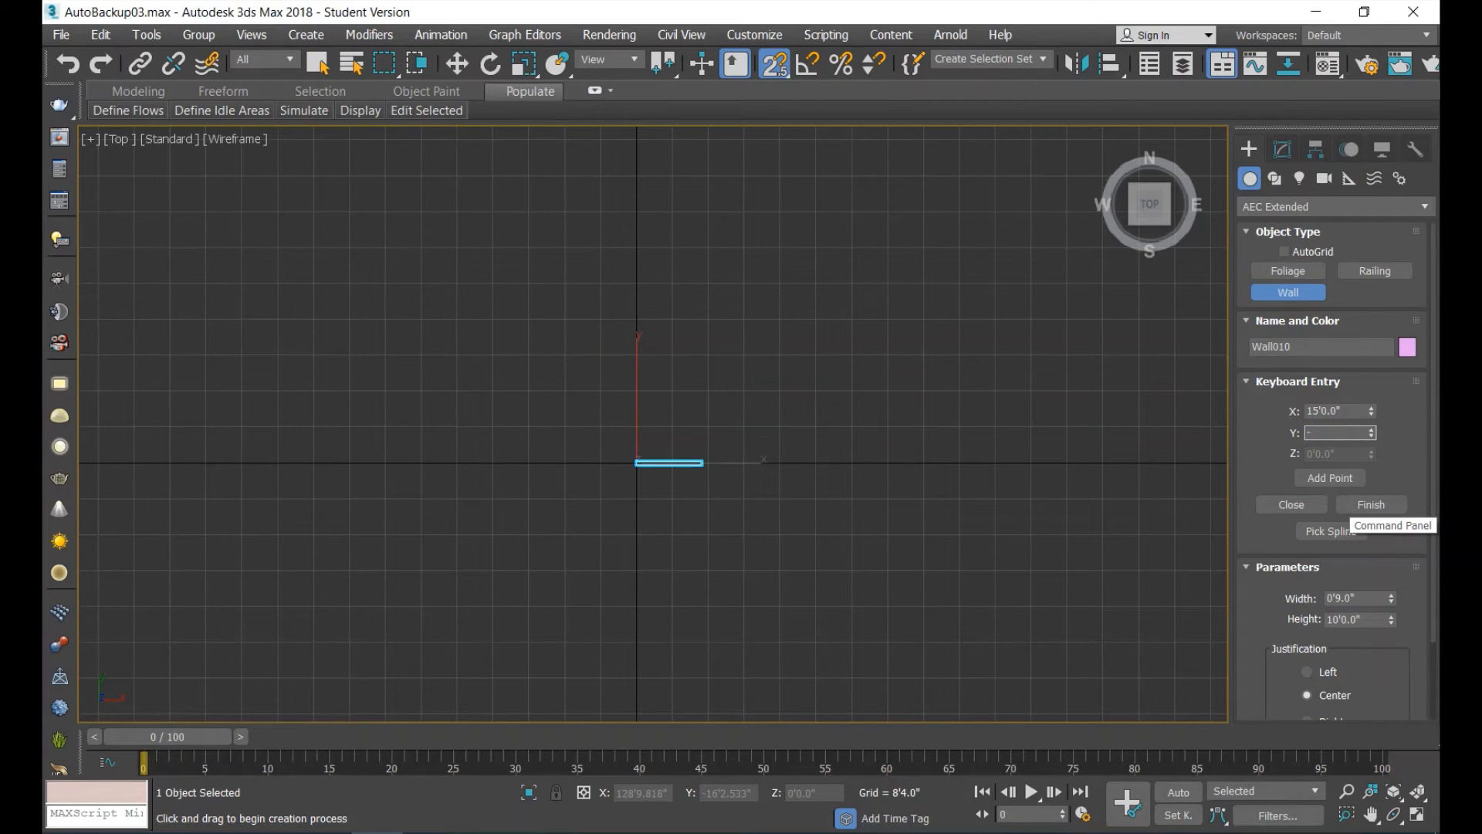
pyautogui.write("12'")
pyautogui.press('Return')
pyautogui.click(1336, 474)
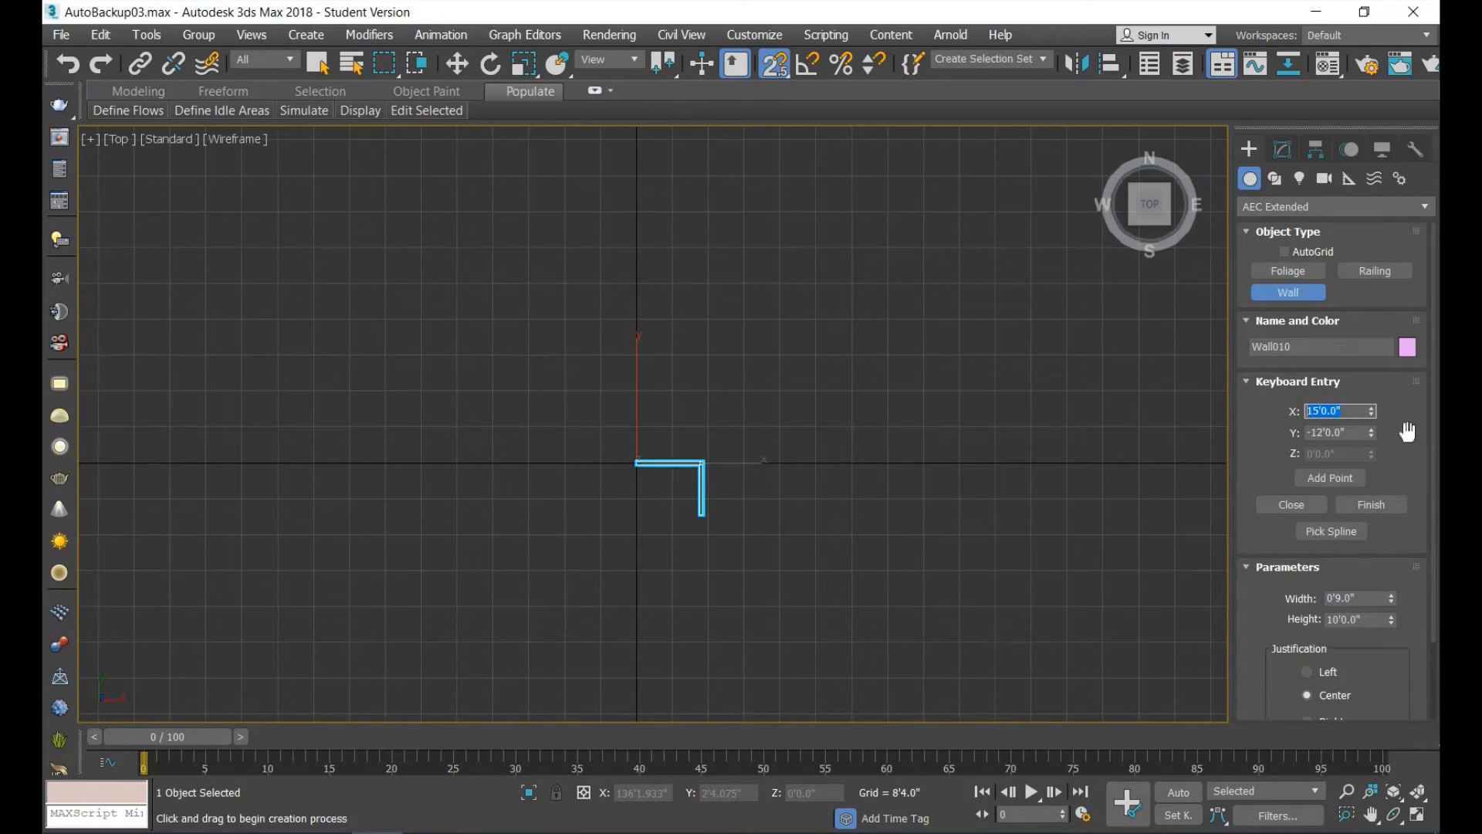
# Add a fourth wall point at X 5', Y -12' and close the wall outline back to its start.
pyautogui.write("5'")
pyautogui.press('Return')
pyautogui.click(1332, 480)
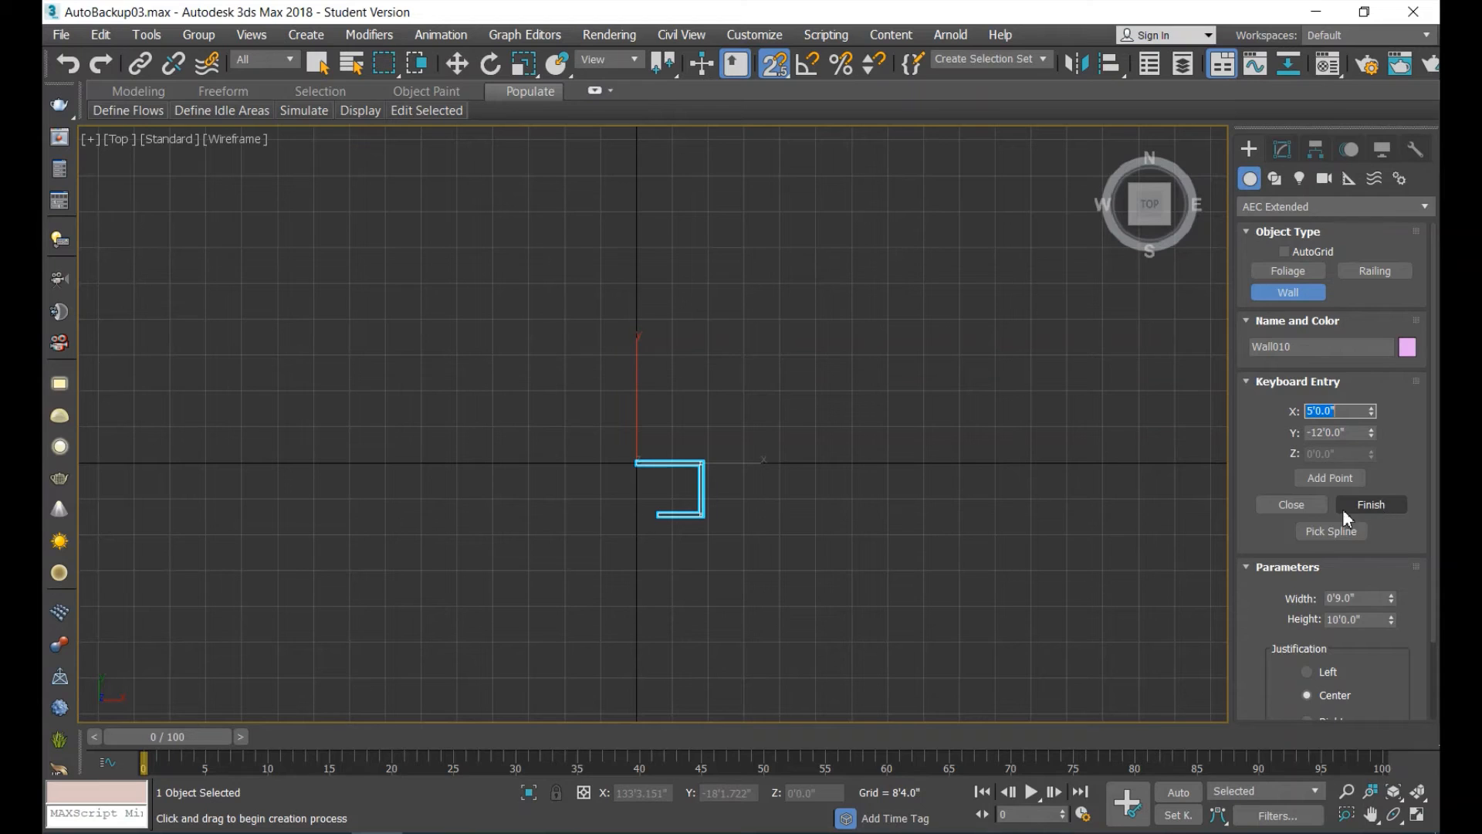
pyautogui.click(1288, 506)
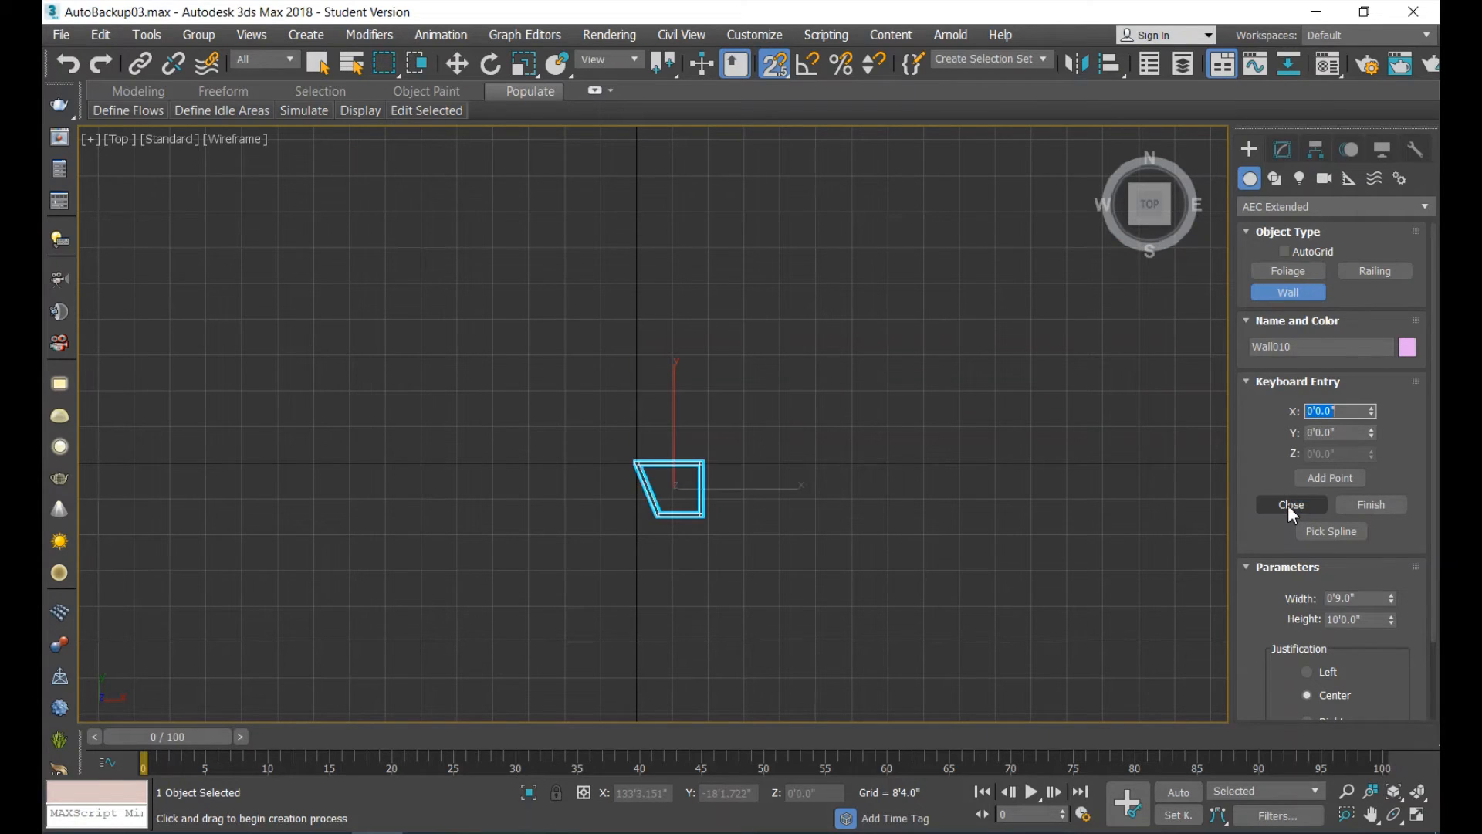
# Restore the four-viewport layout and move the four-sided wall west along X to about X -96'4", clear of the origin.
pyautogui.hotkey('alt', 'w')
pyautogui.scroll(-5, 969, 633)
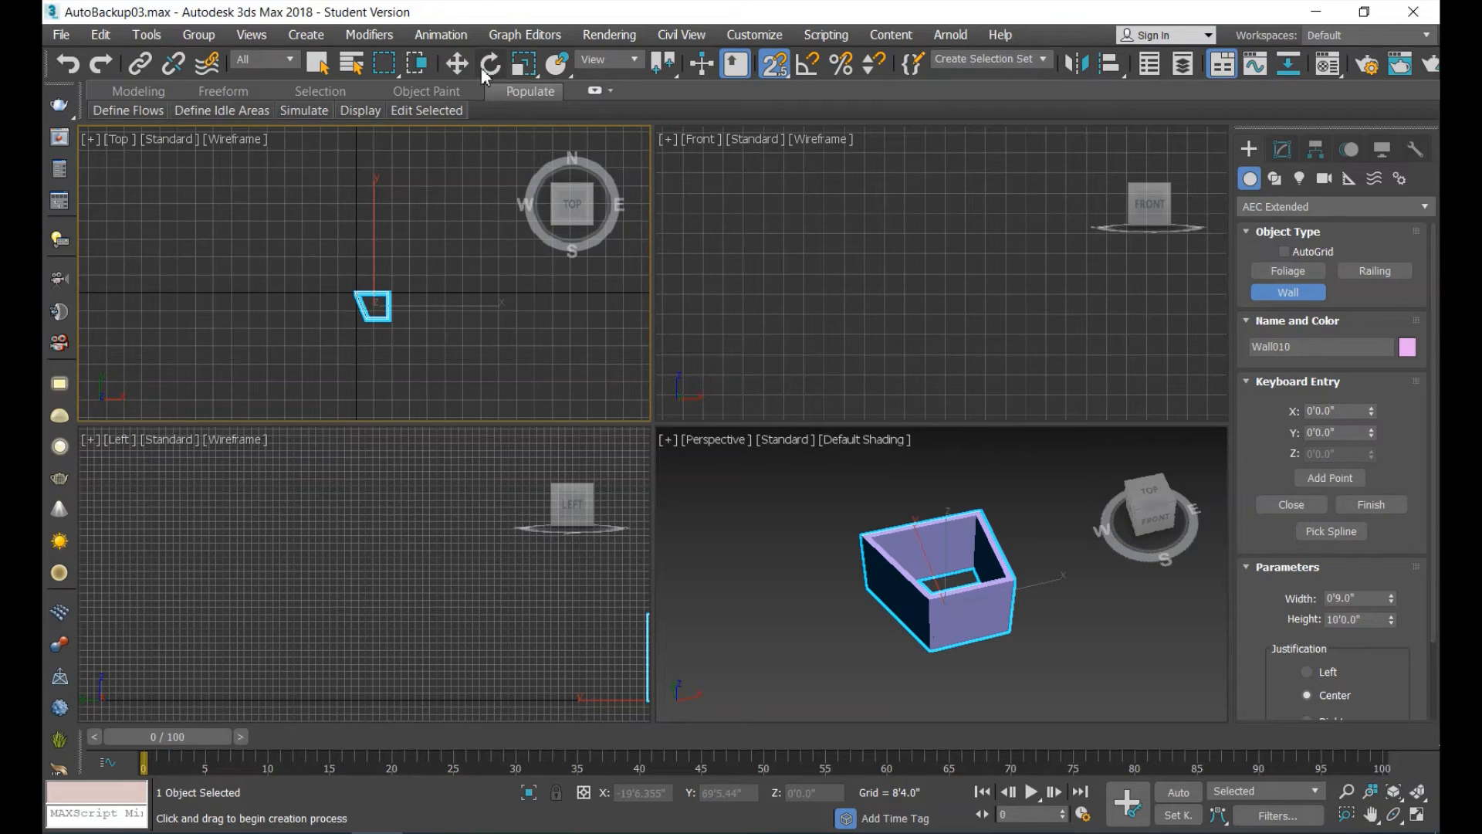
pyautogui.click(457, 63)
pyautogui.moveTo(378, 307); pyautogui.dragTo(152, 309)
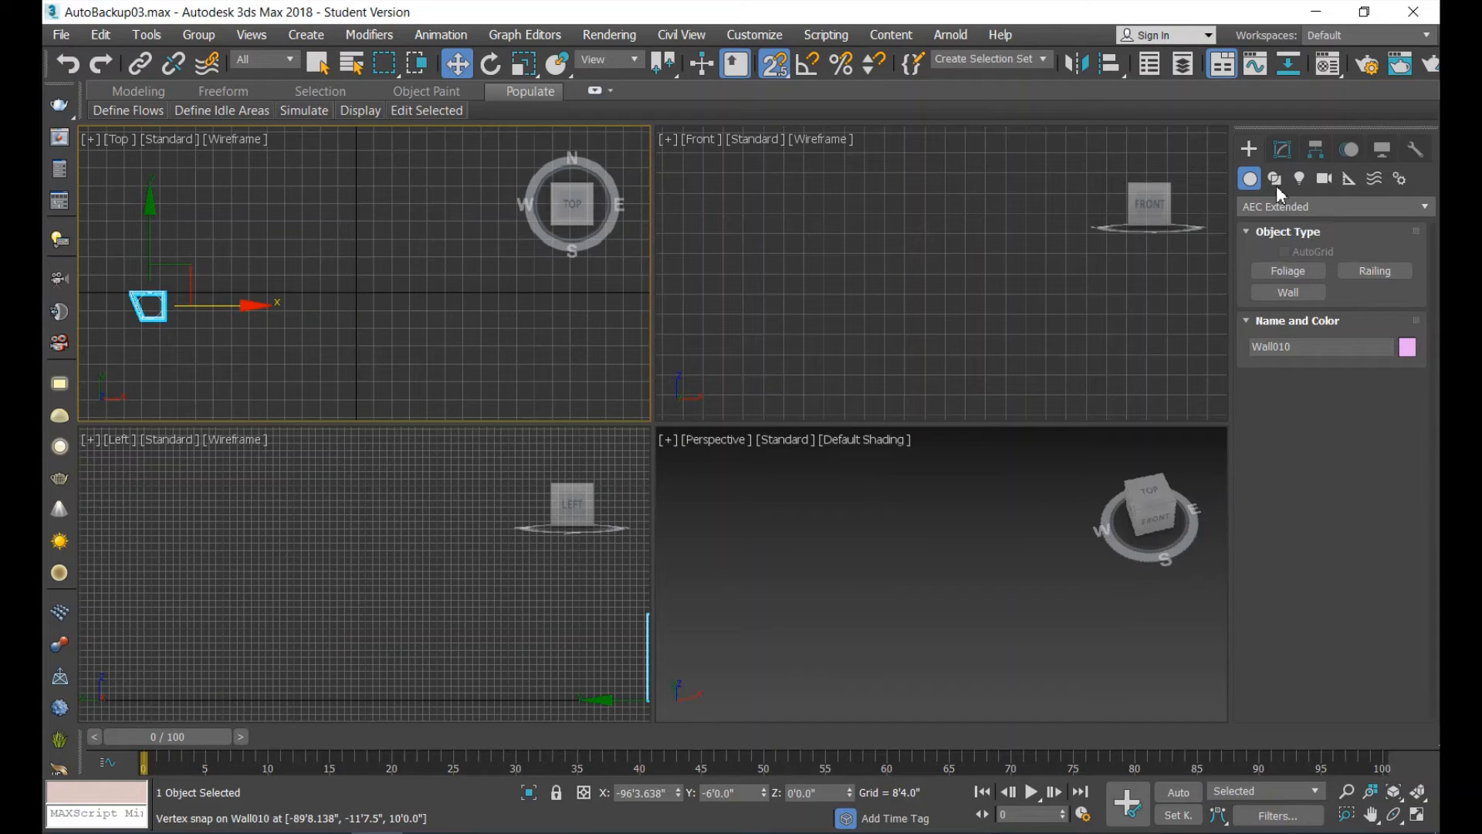
# Start a second wall with Left justification at the origin and add a point at X 12', Y 0'.
pyautogui.click(1299, 293)
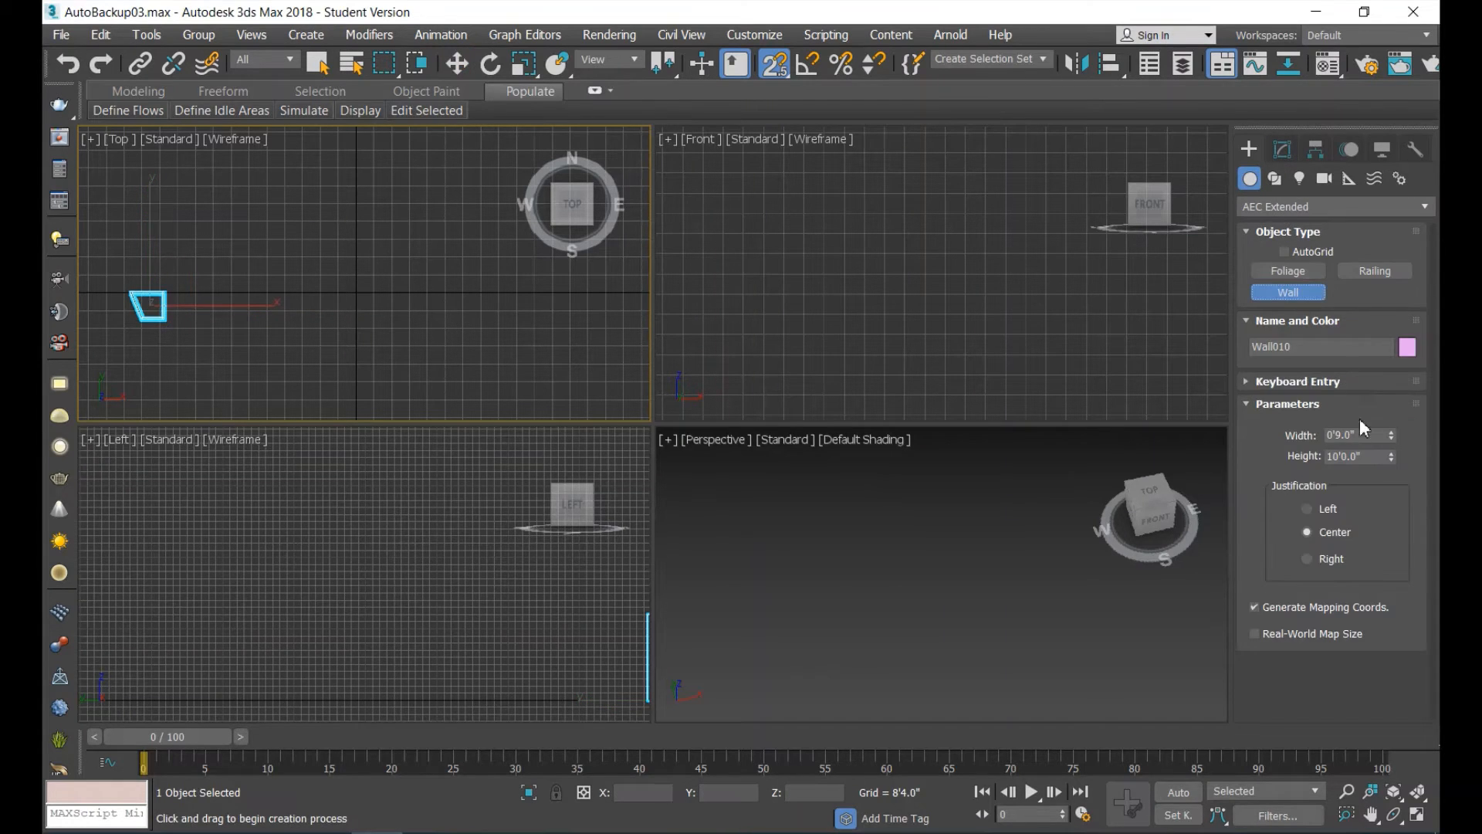
pyautogui.click(1332, 513)
pyautogui.click(1247, 383)
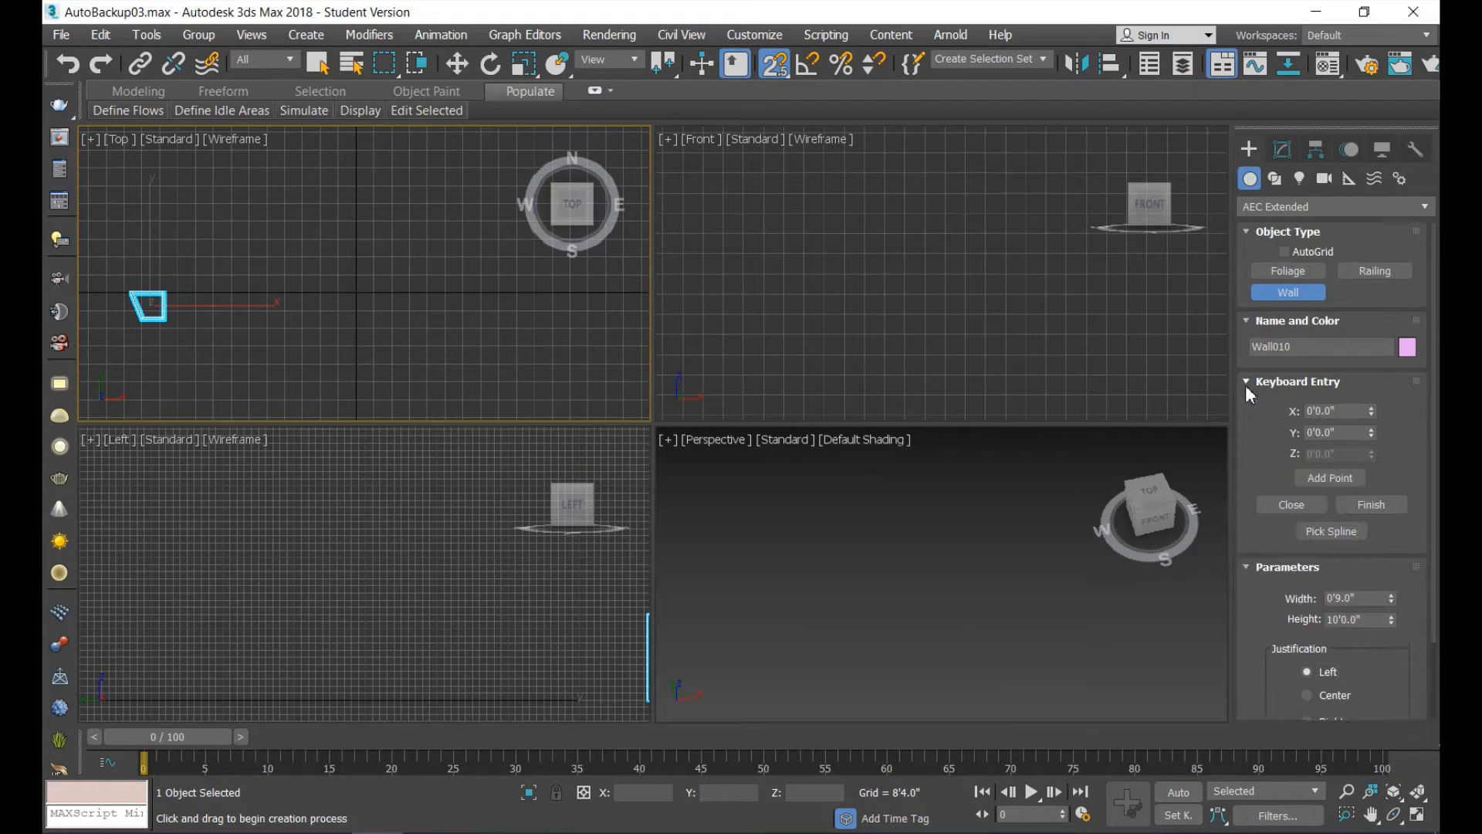
pyautogui.click(1341, 479)
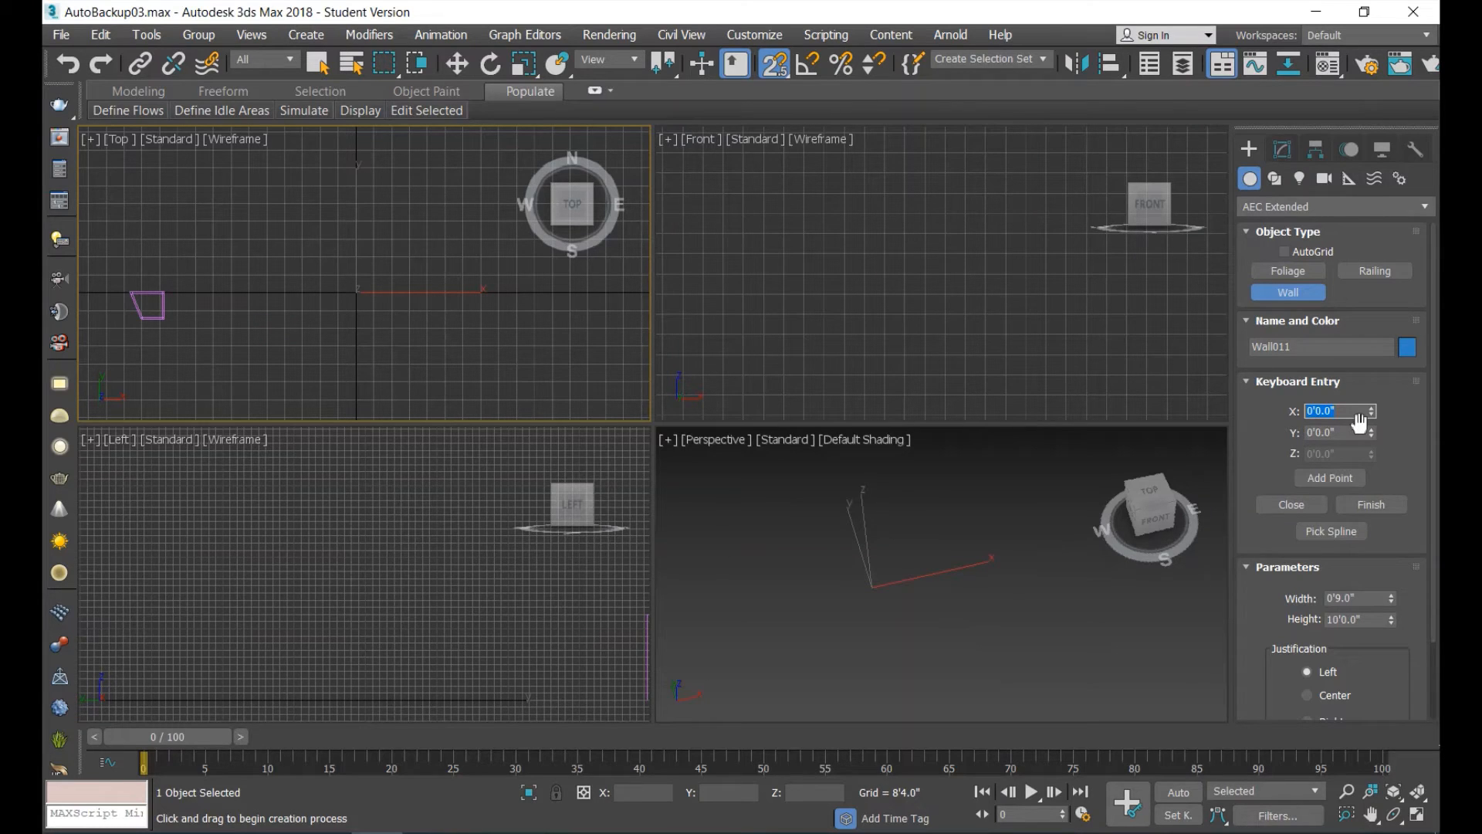
pyautogui.write("12'")
pyautogui.click(1332, 476)
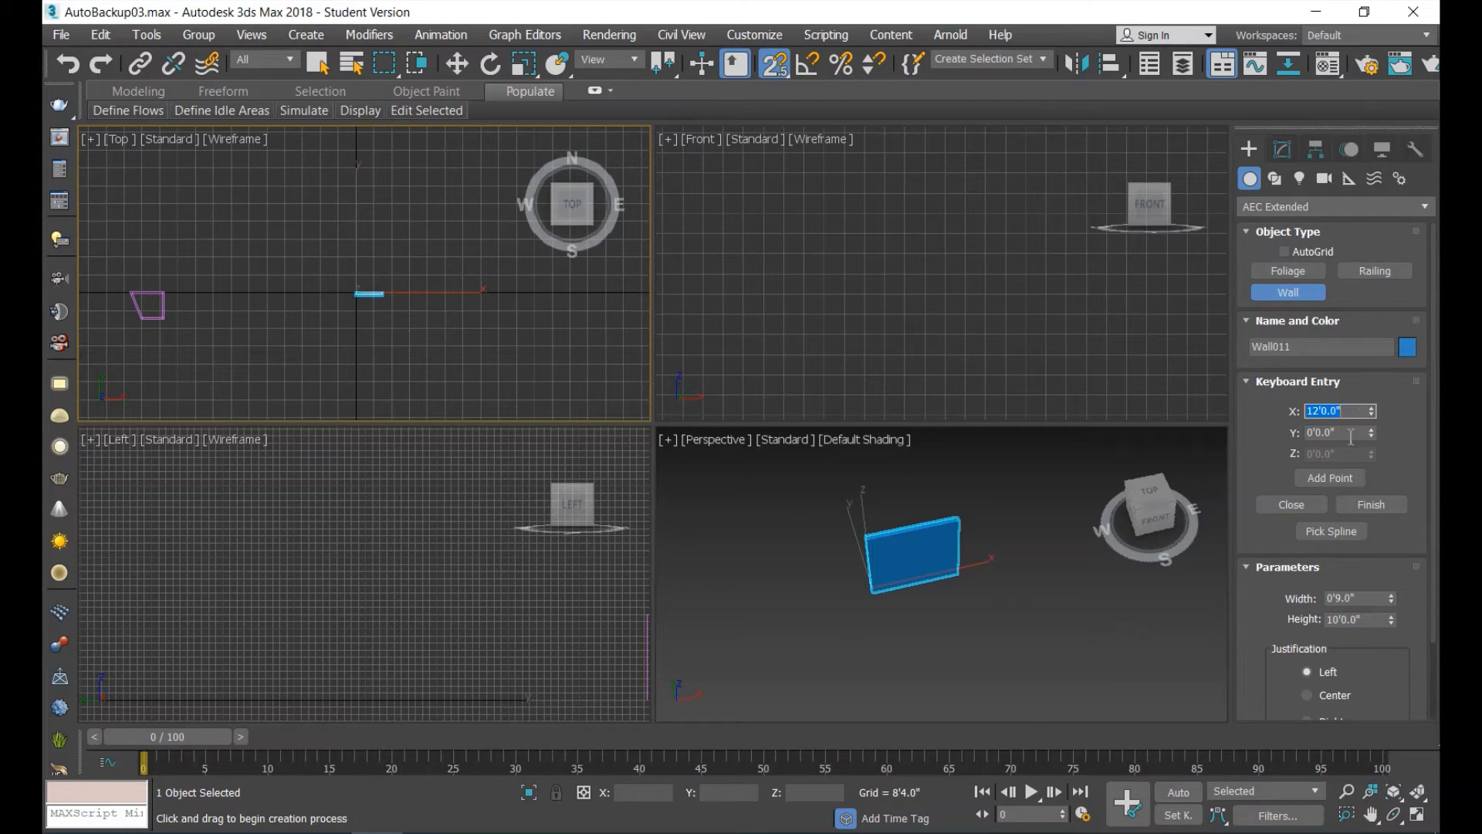
# Add the second wall's next point at X 12', Y -10'.
pyautogui.moveTo(1351, 436); pyautogui.dragTo(1228, 448)
pyautogui.write('-')
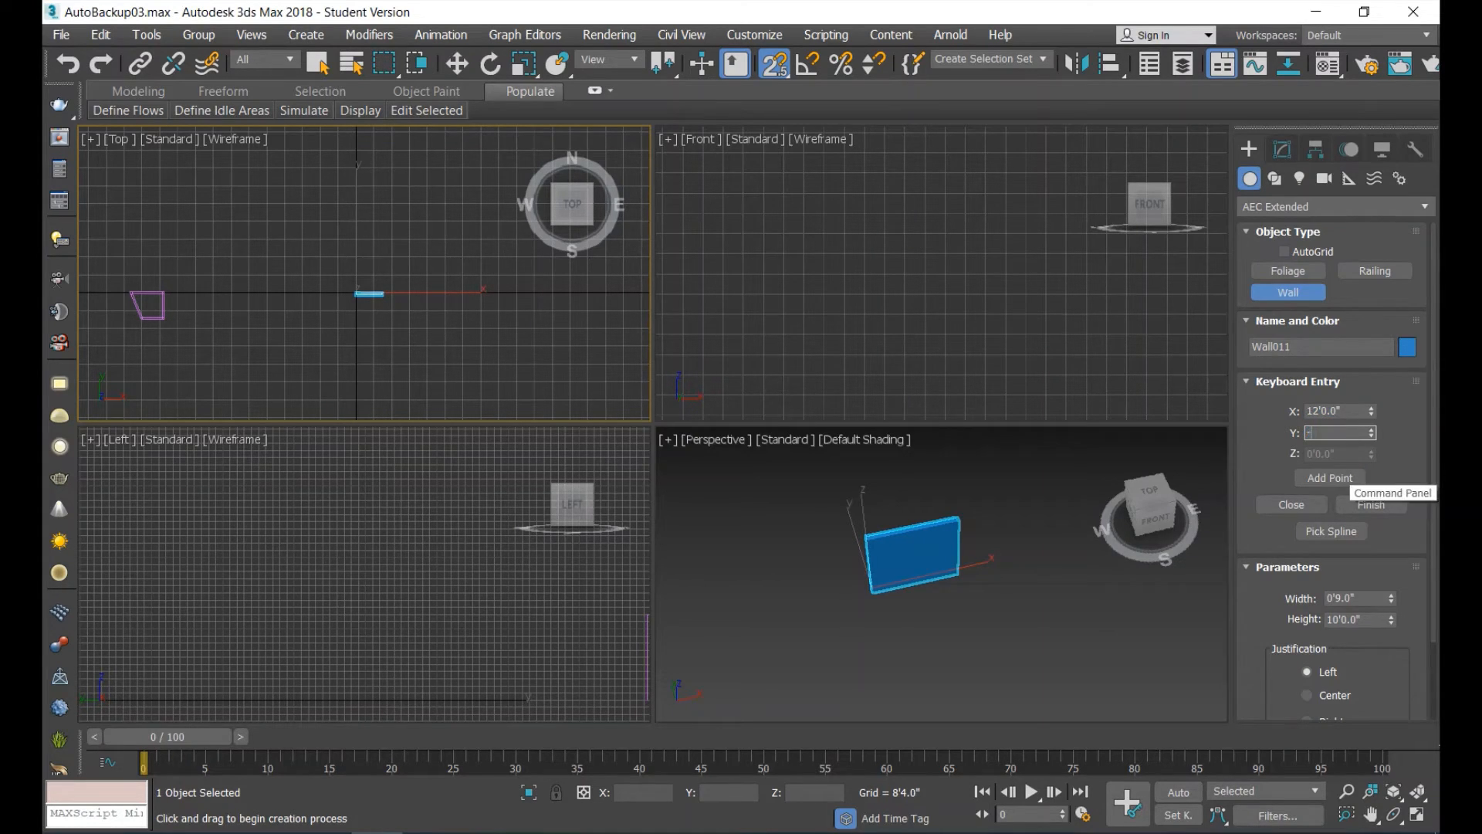
pyautogui.write('10')
pyautogui.press('Return')
pyautogui.click(1346, 478)
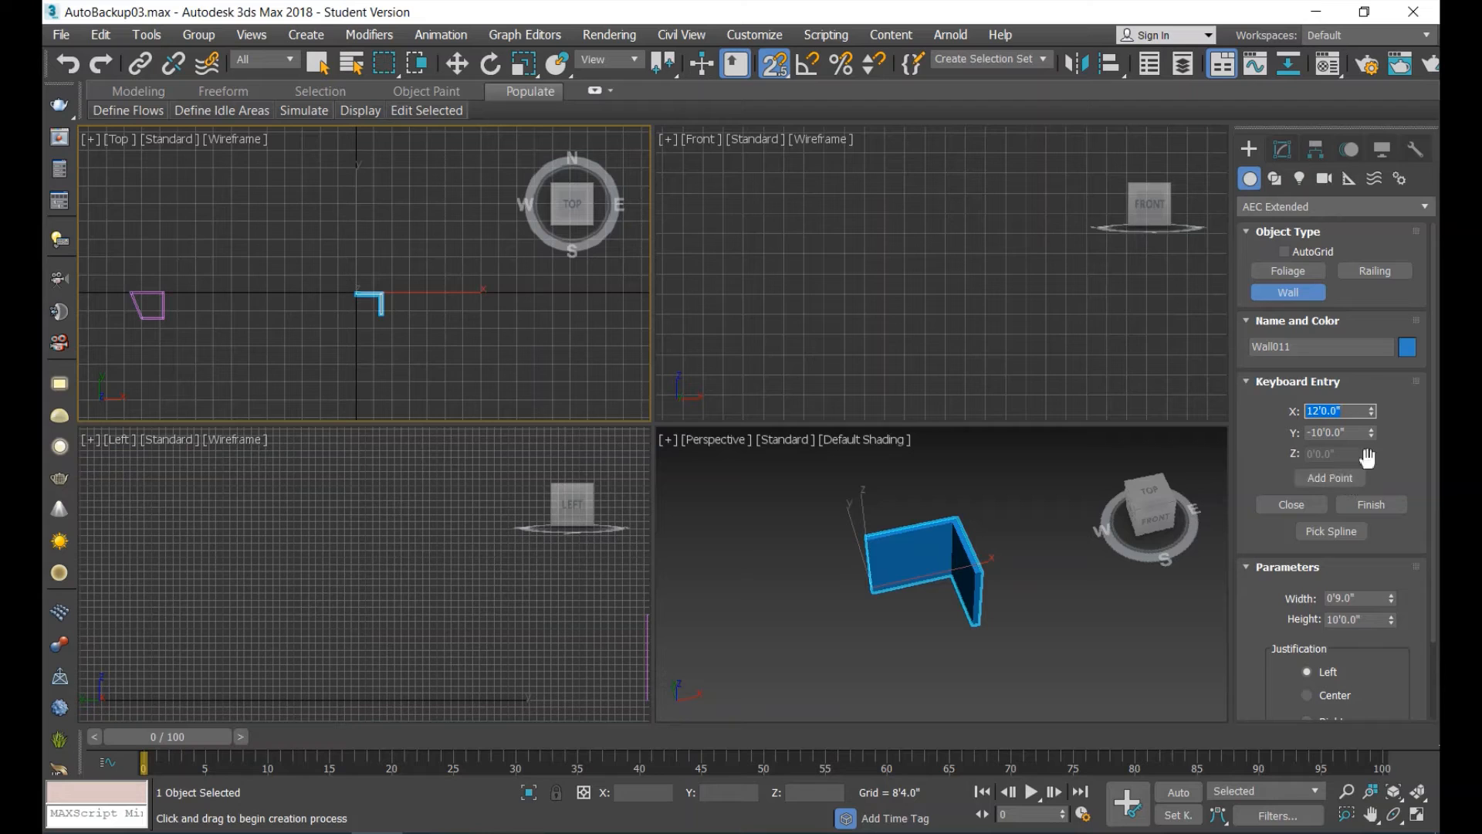
# Add wall points at X -10', Y -10' and X -10', Y 0', and close the rectangular outline.
pyautogui.press('BackSpace')
pyautogui.write('-10')
pyautogui.click(1337, 475)
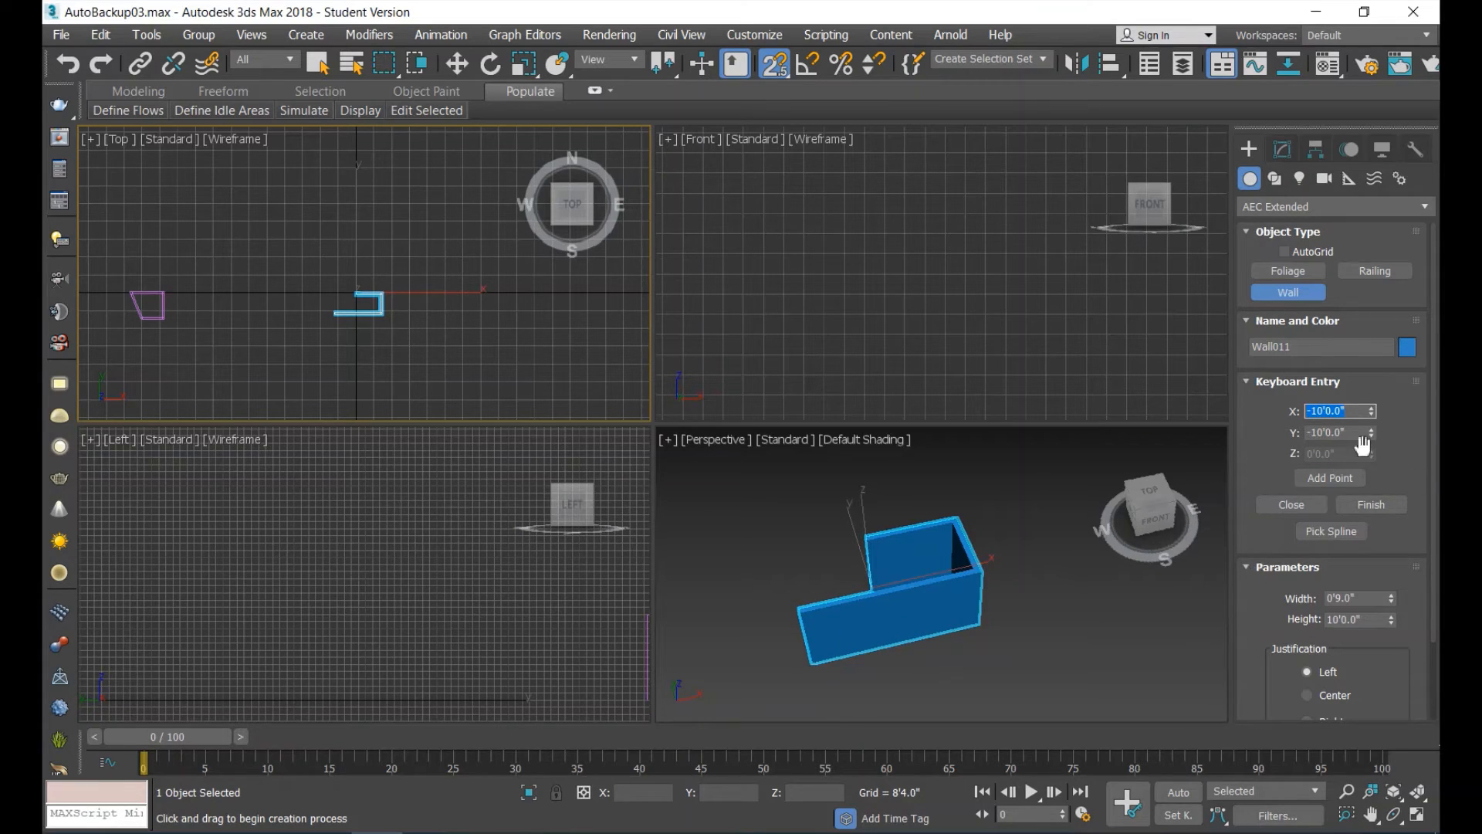
pyautogui.press('Tab')
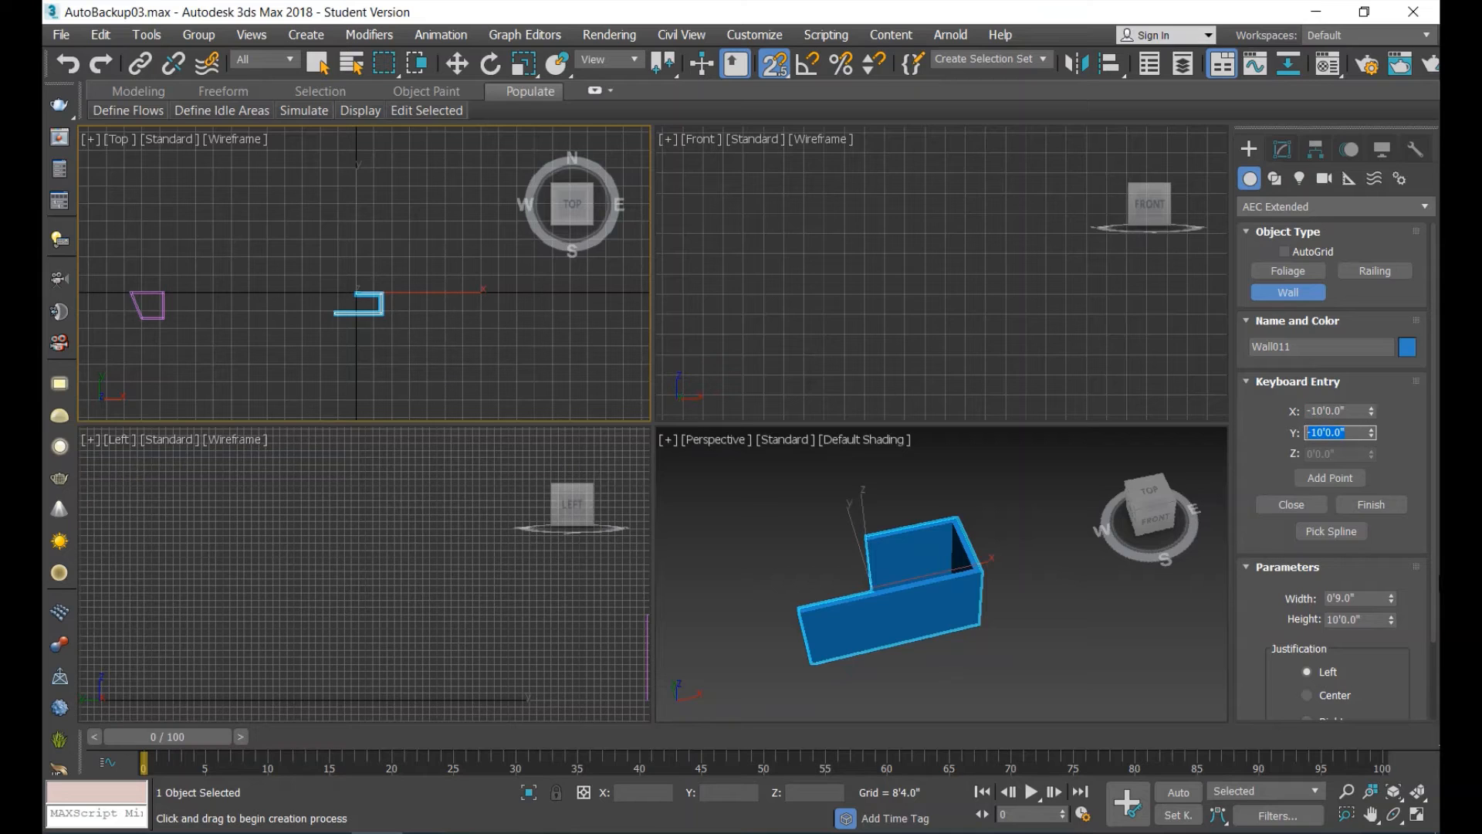
pyautogui.write('0')
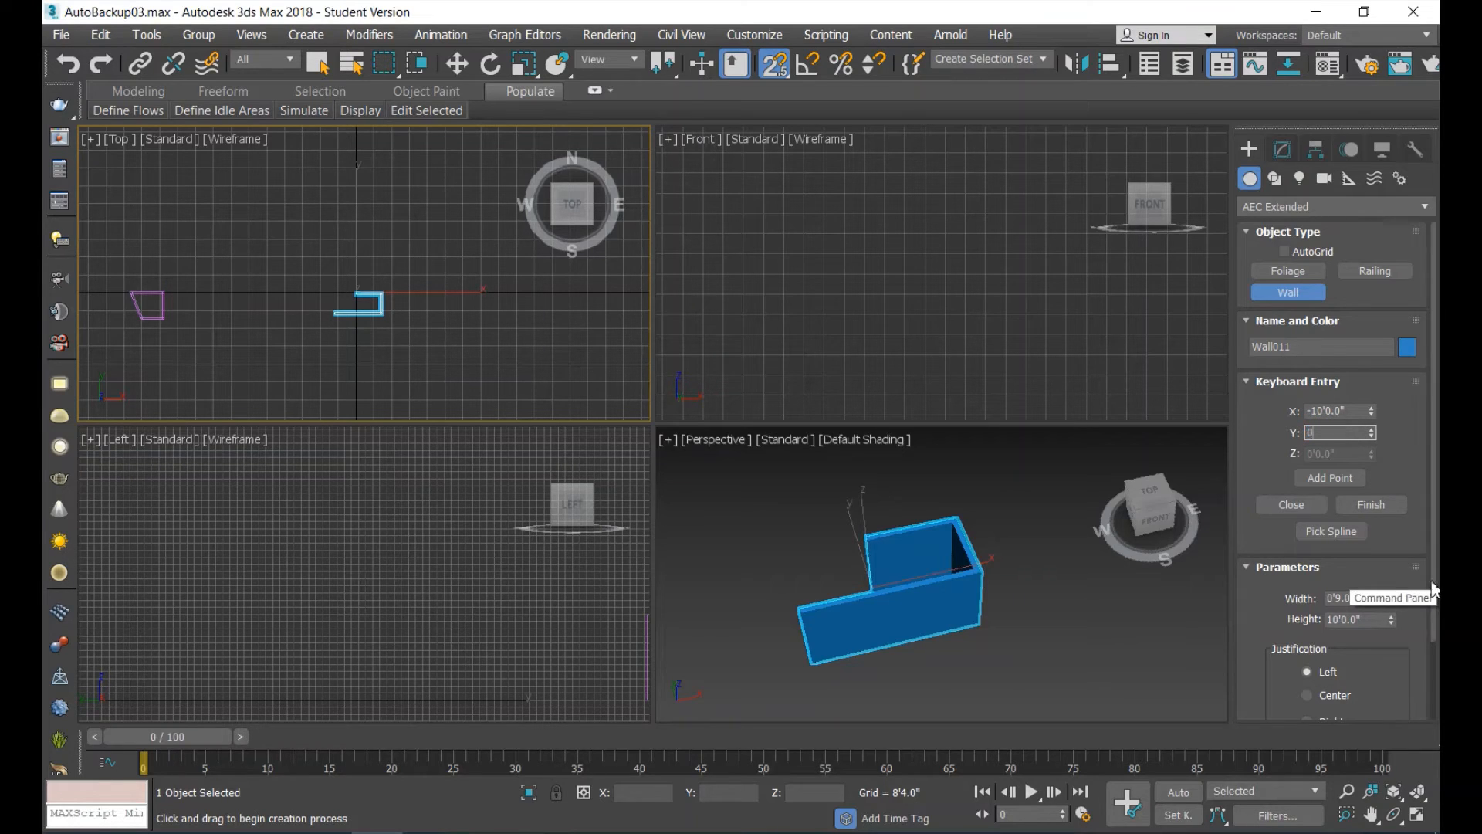
pyautogui.click(1340, 479)
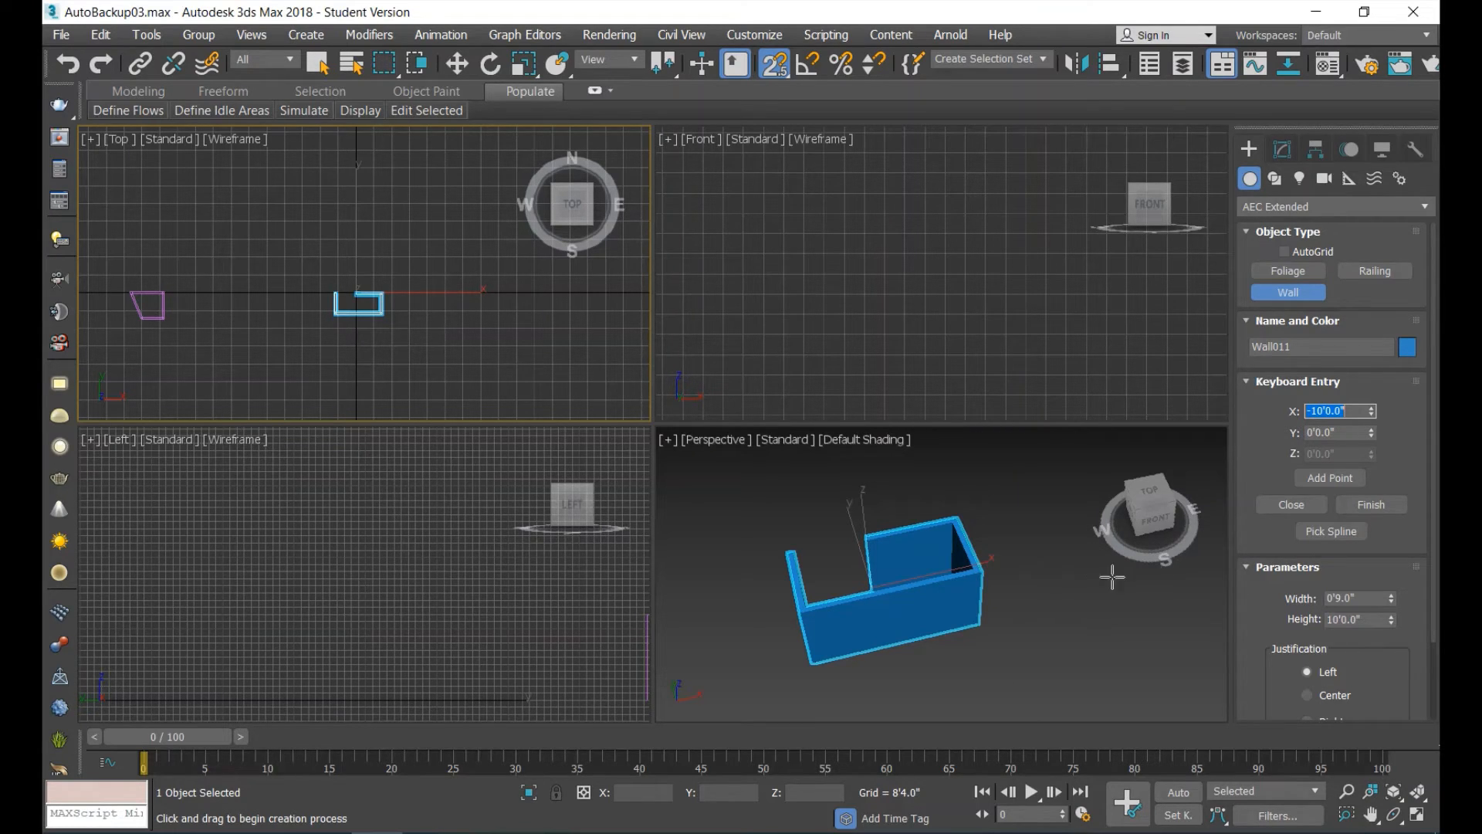
pyautogui.click(1299, 507)
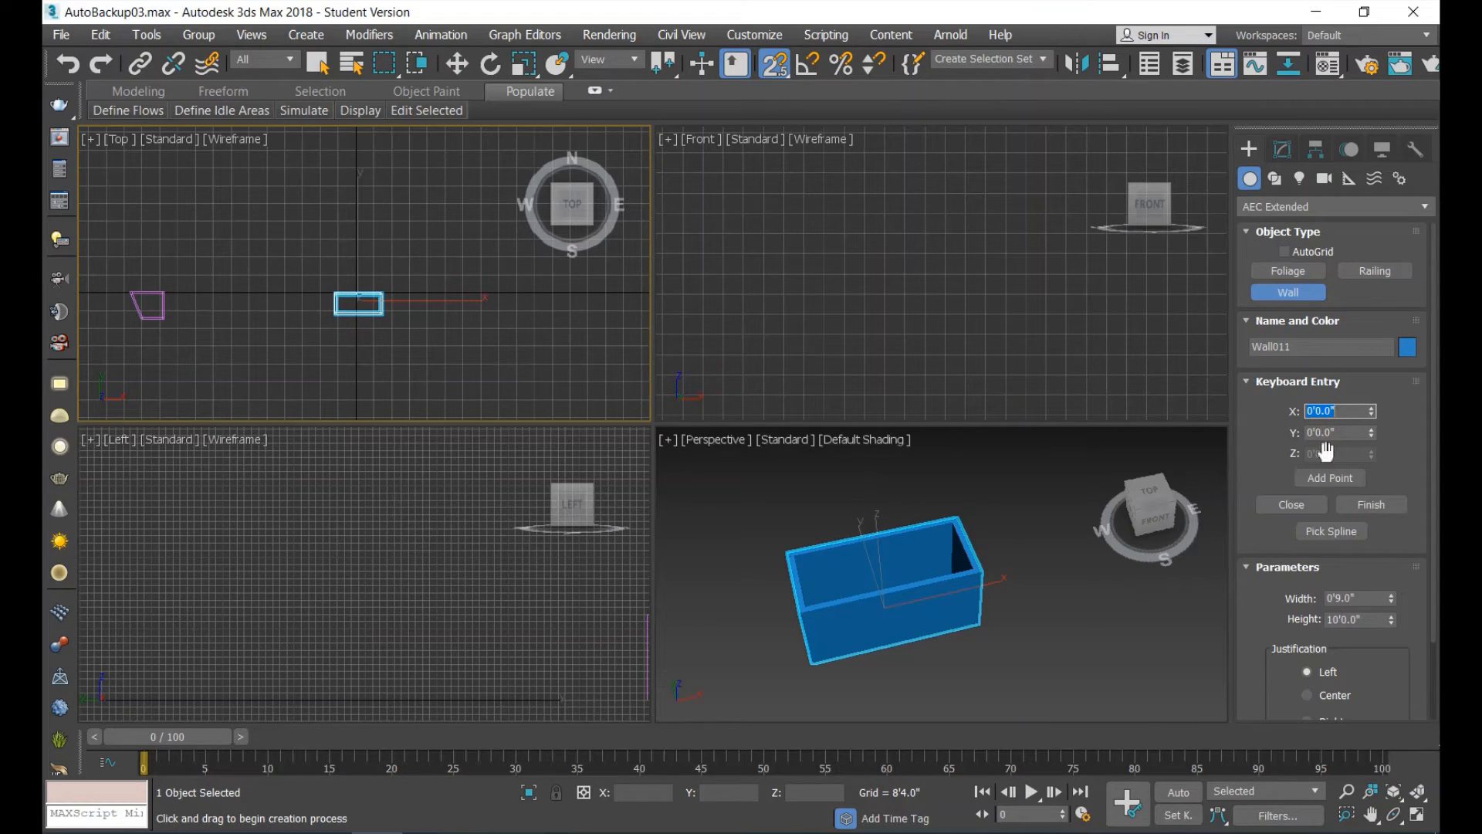
# Move the rectangular wall west along X to about X -93'6", away from the origin.
pyautogui.click(457, 63)
pyautogui.moveTo(950, 599); pyautogui.dragTo(166, 674)
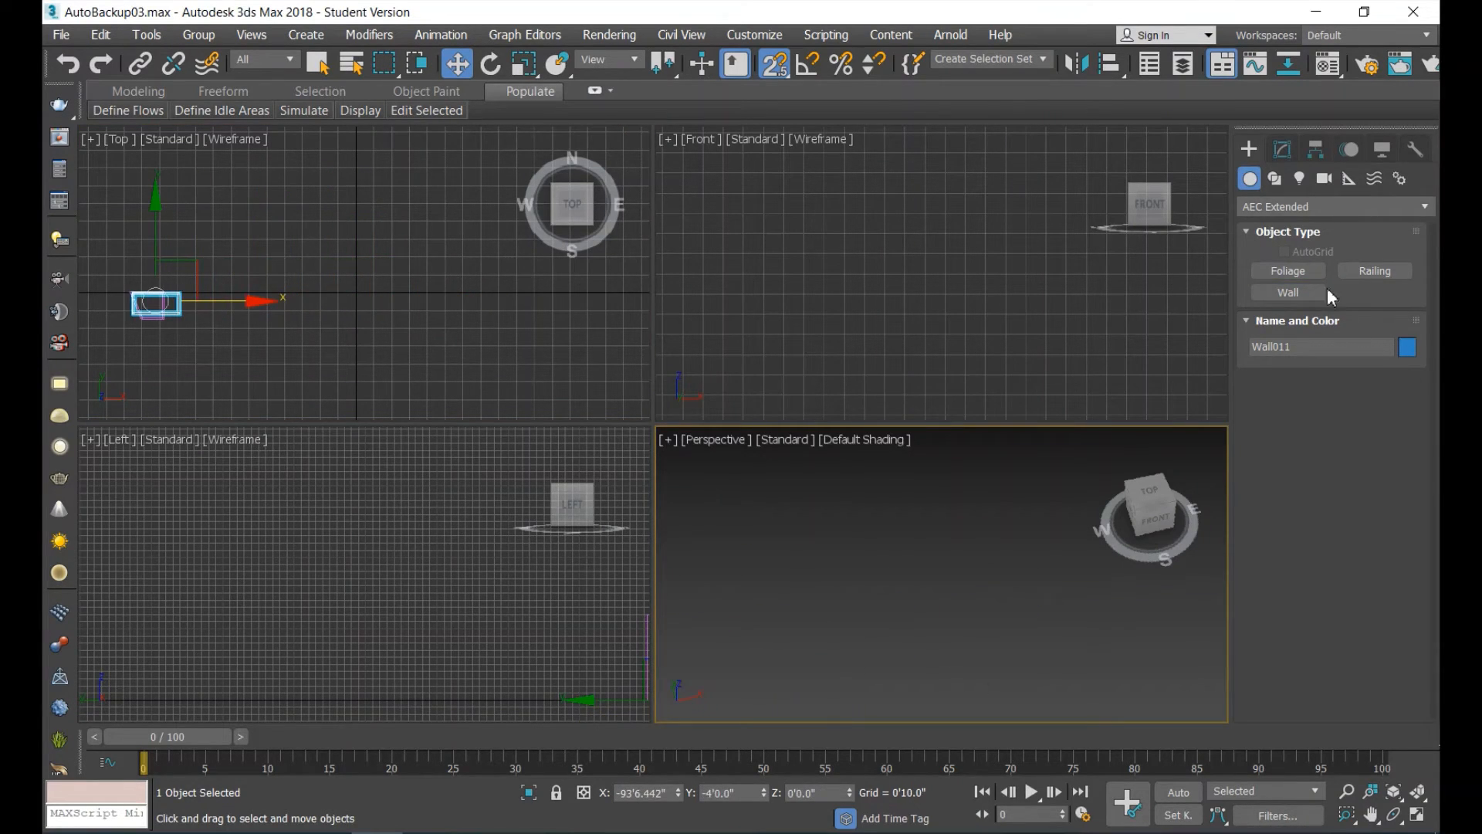
# Start a third wall at the origin by coordinate entry and add points at X 15', Y 0' and X 15', Y -10'.
pyautogui.click(1303, 293)
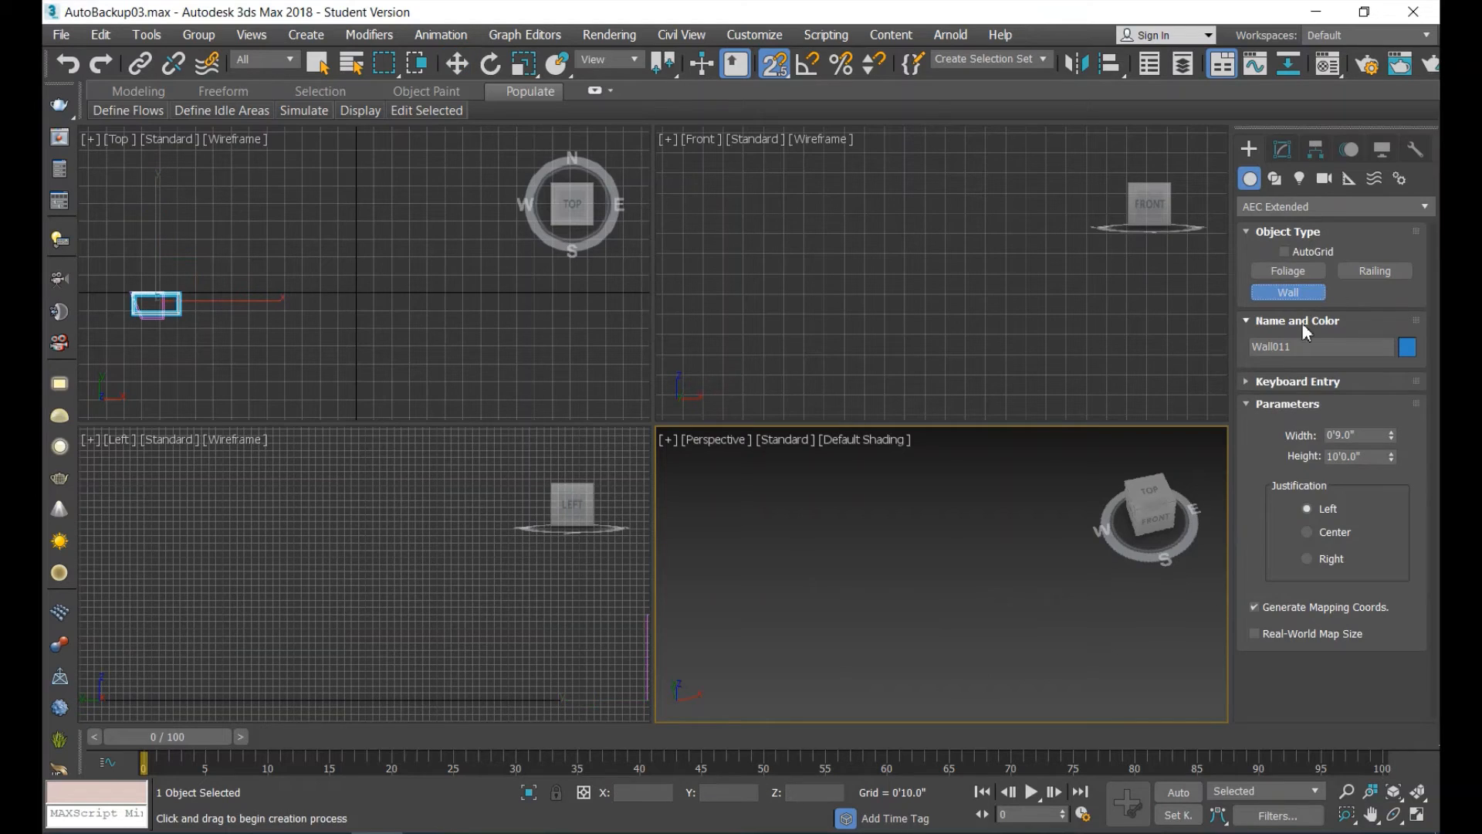
pyautogui.click(1248, 386)
pyautogui.click(1351, 481)
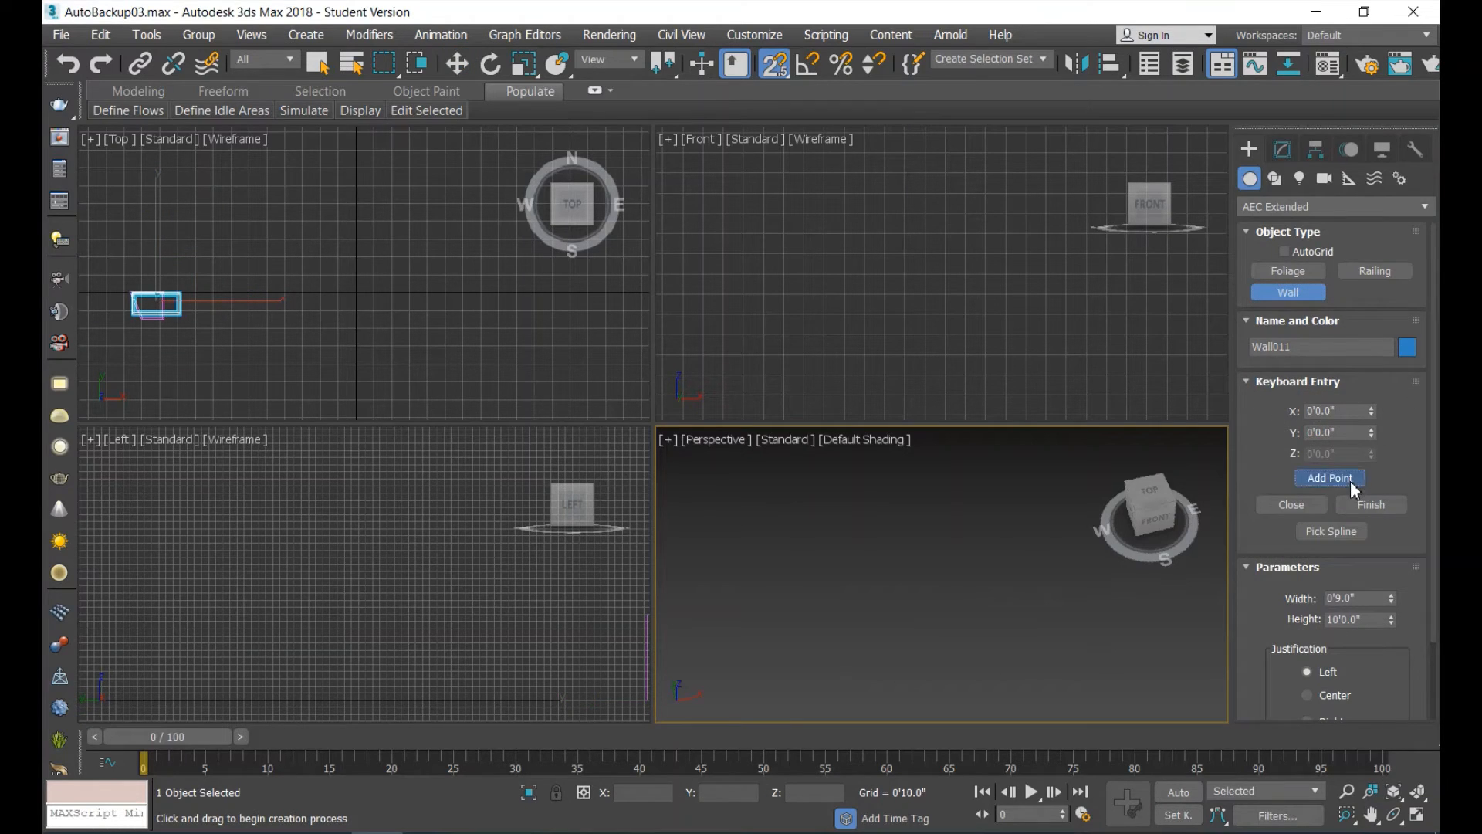
pyautogui.doubleClick(1352, 412)
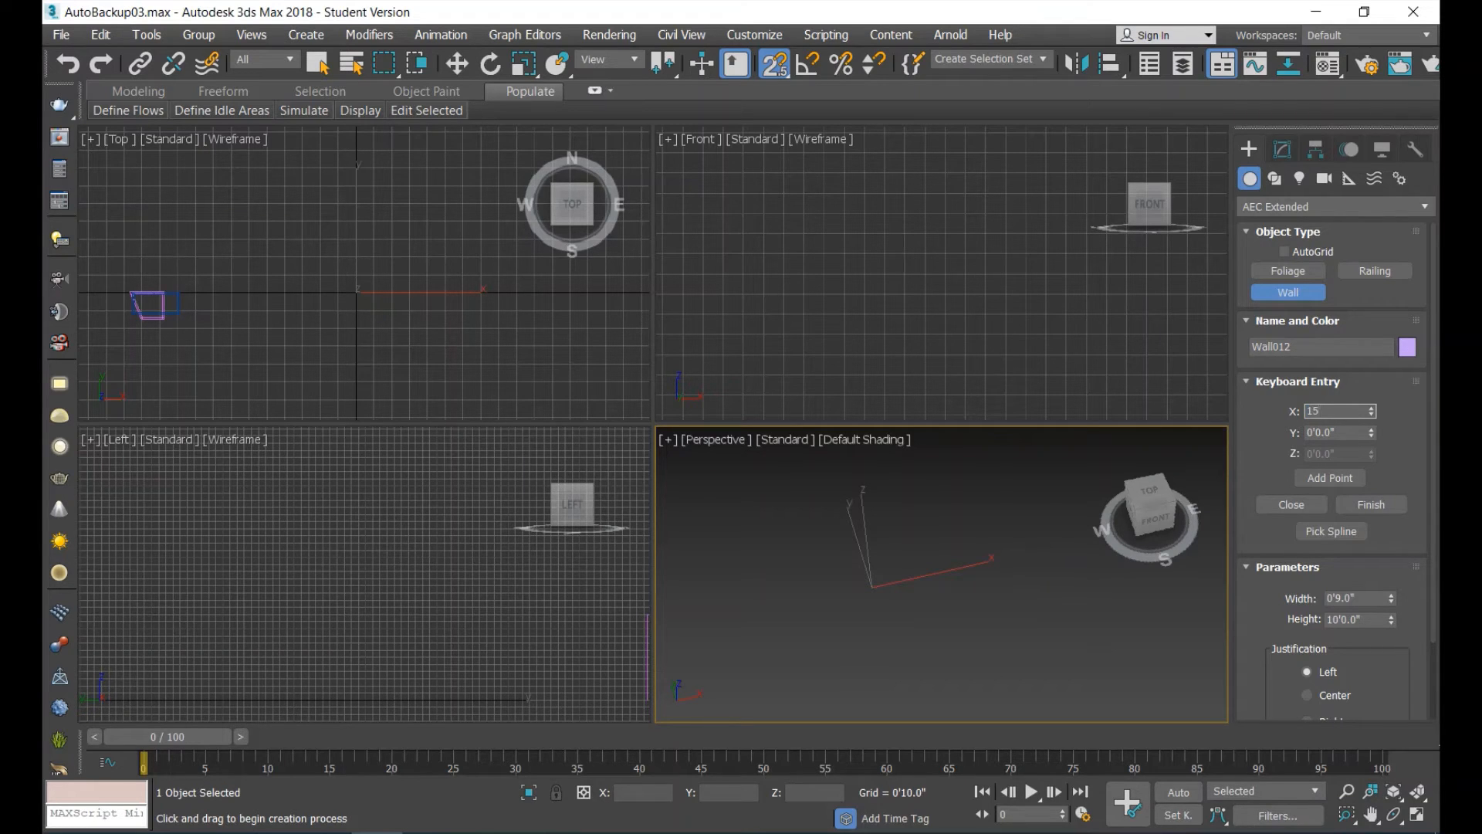
pyautogui.click(1348, 480)
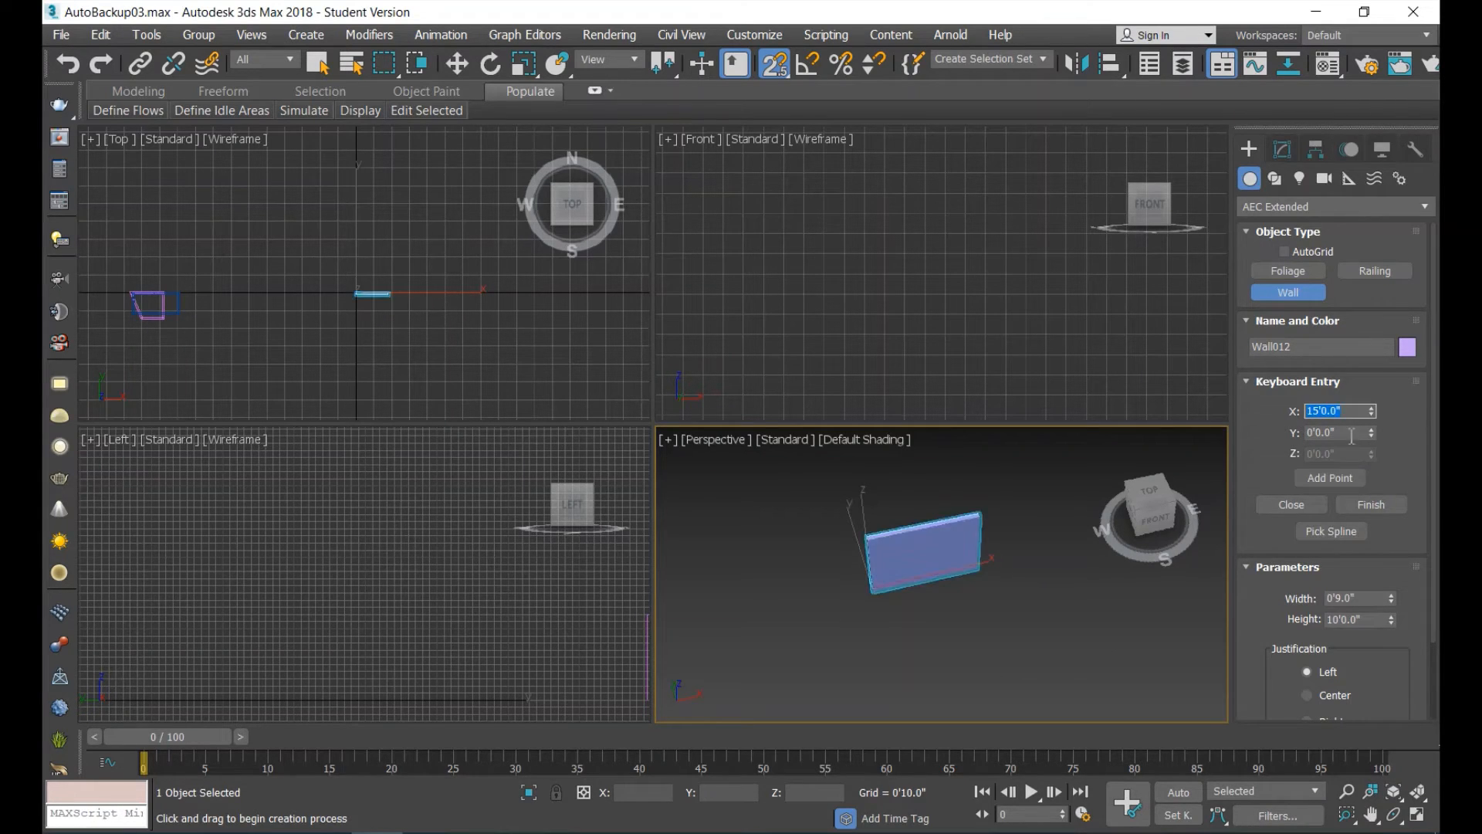
pyautogui.moveTo(1351, 434); pyautogui.dragTo(1261, 435)
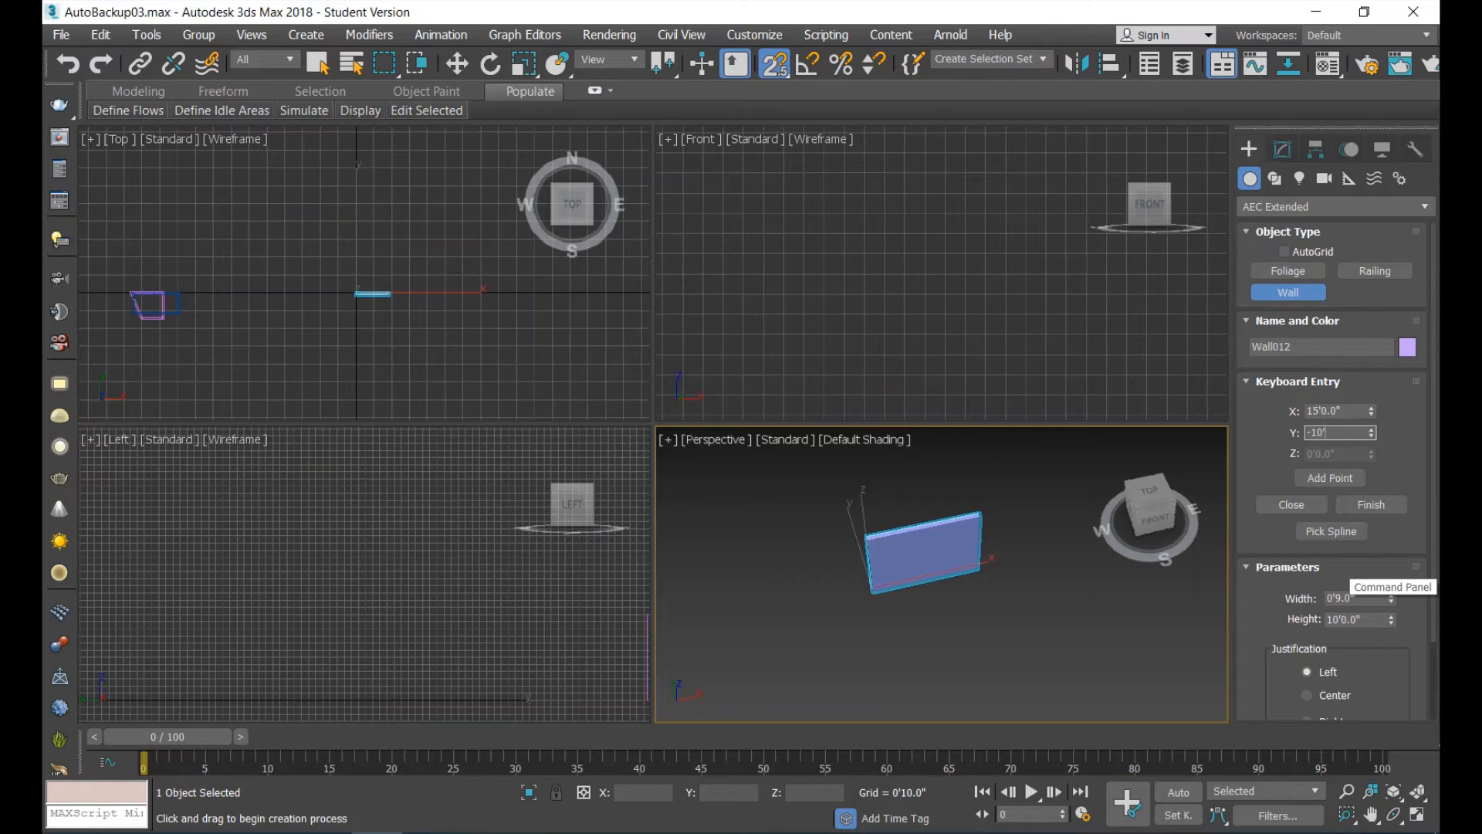
pyautogui.click(1341, 479)
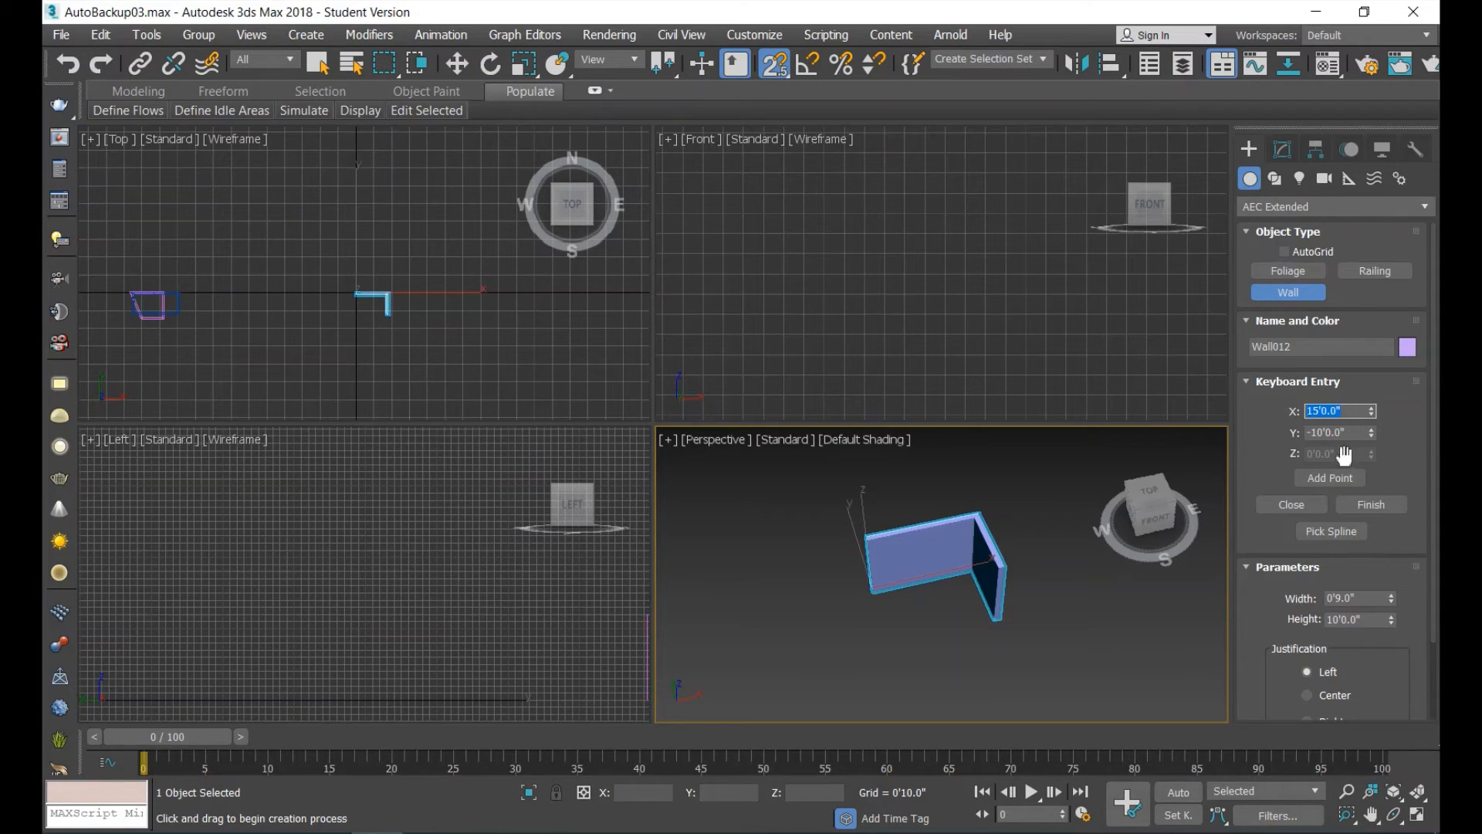
# Add the third wall's last point at X -15', Y -10' and finish the wall without closing it.
pyautogui.write('-')
pyautogui.click(1329, 479)
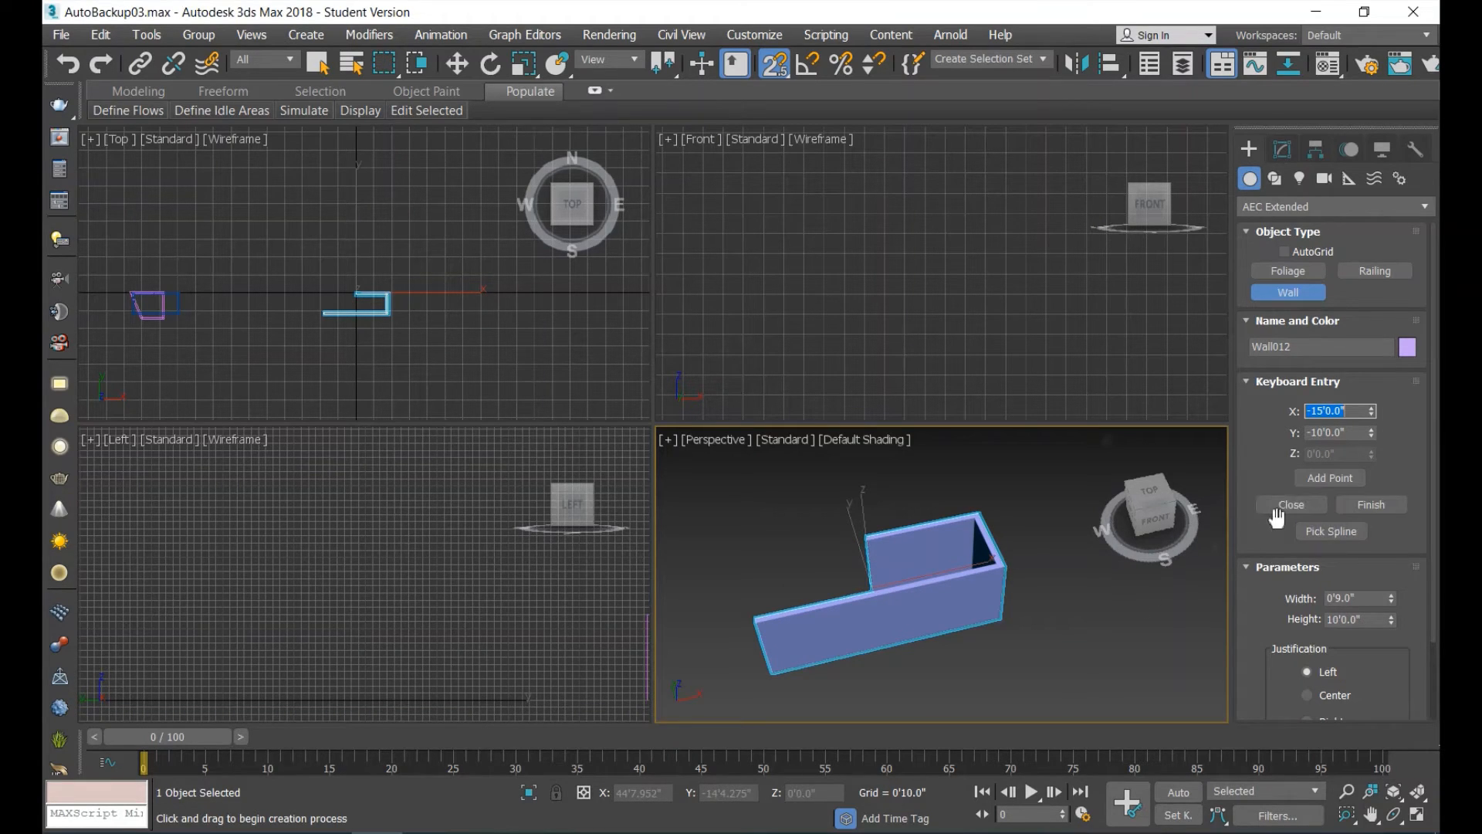
pyautogui.click(1387, 506)
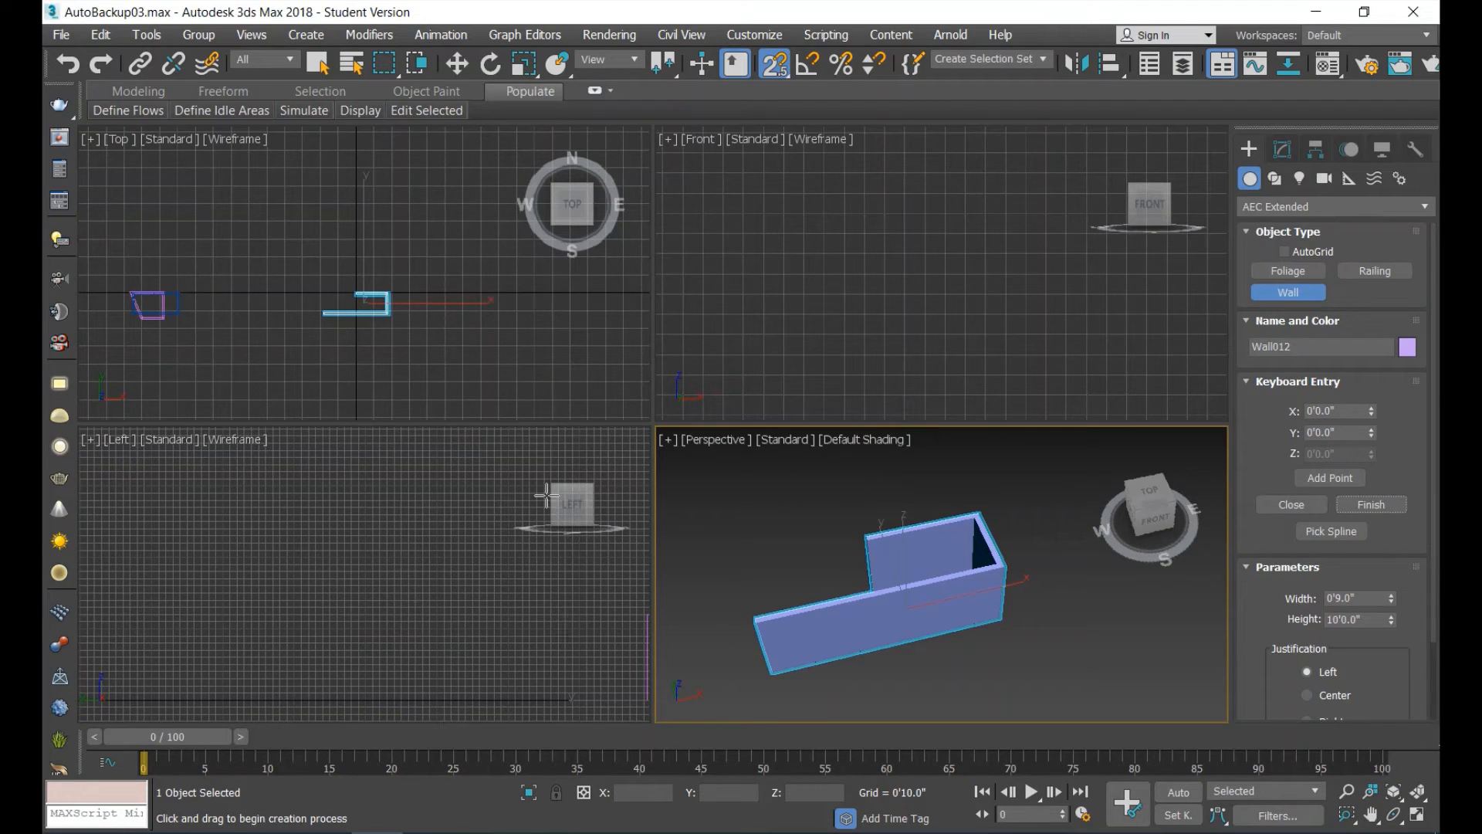
pyautogui.scroll(-4, 910, 513)
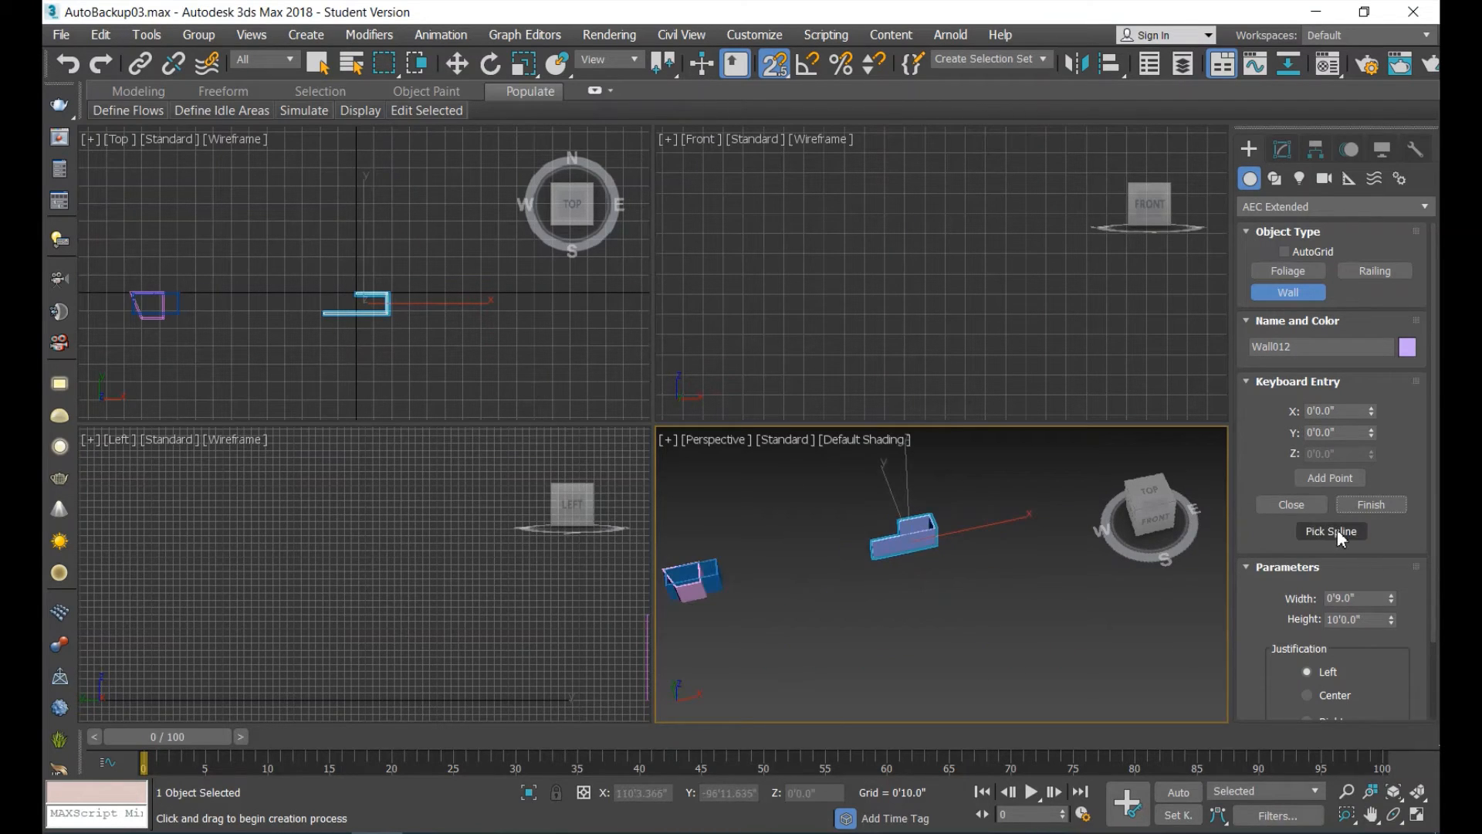
pyautogui.scroll(4, 902, 586)
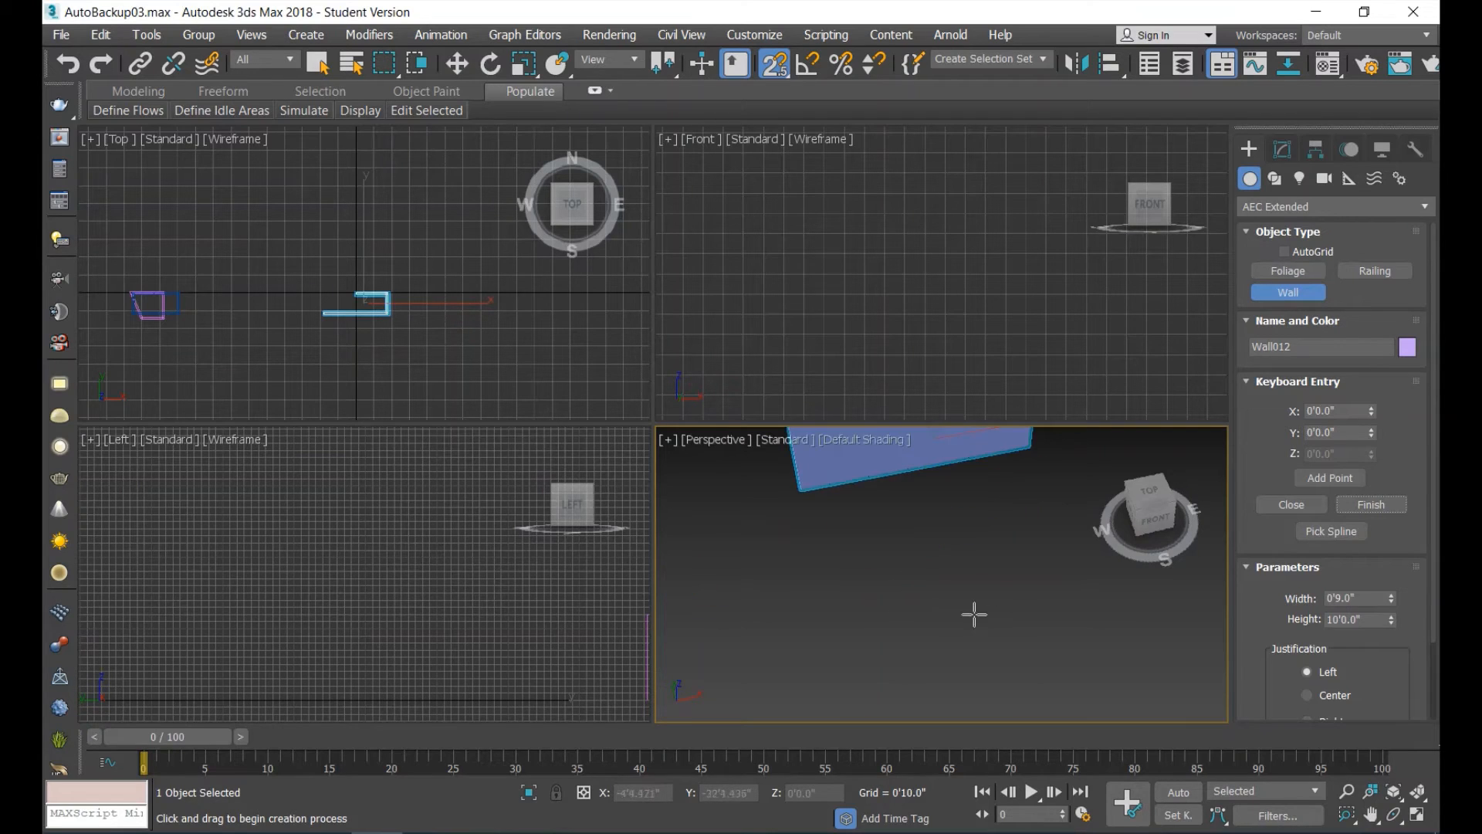
# Draw a closed eight-cornered stepped outline with the Line spline in the Top view, about 34' by 19'6" overall.
pyautogui.click(1281, 179)
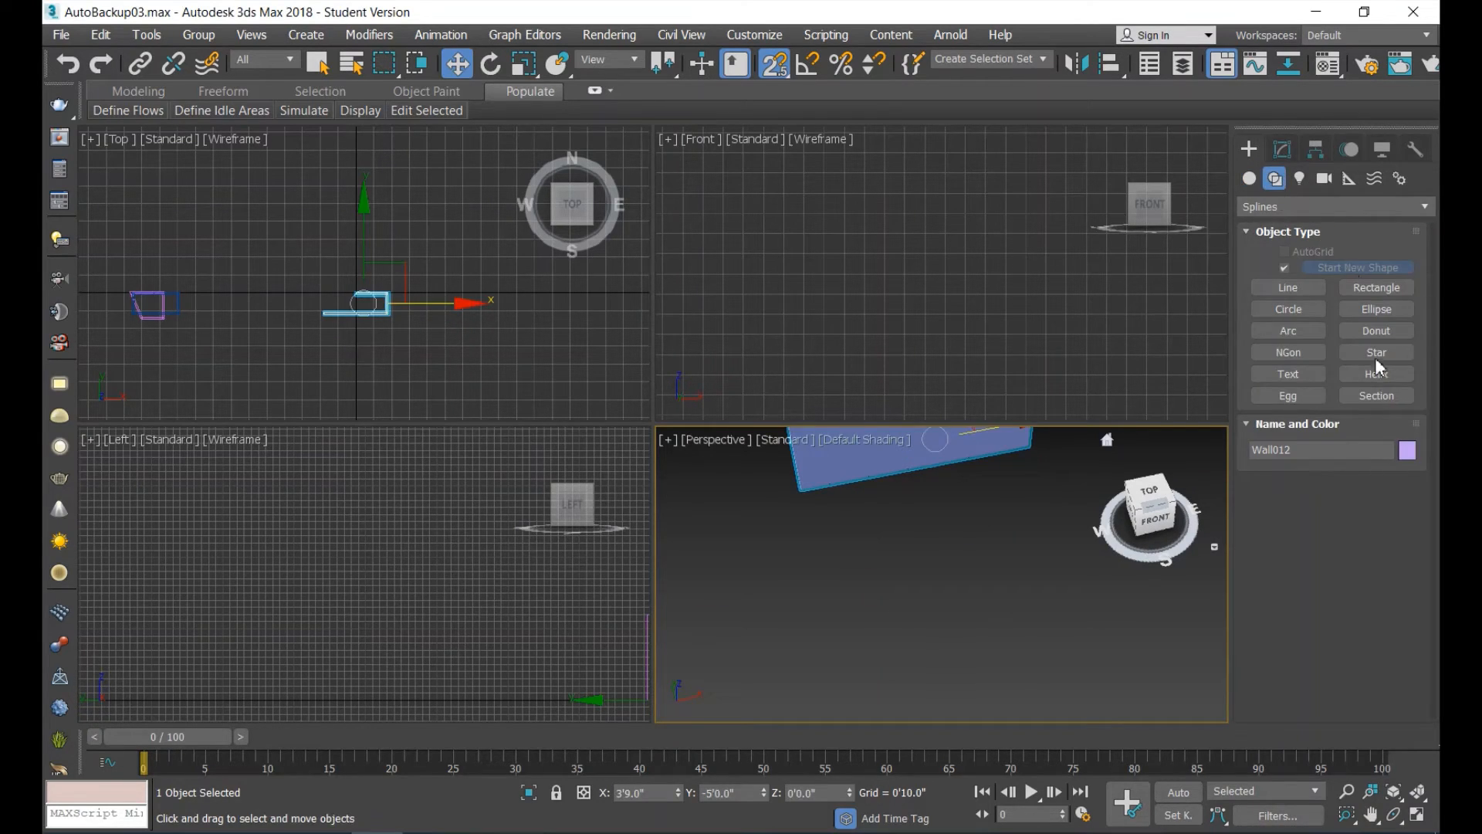
pyautogui.click(1300, 289)
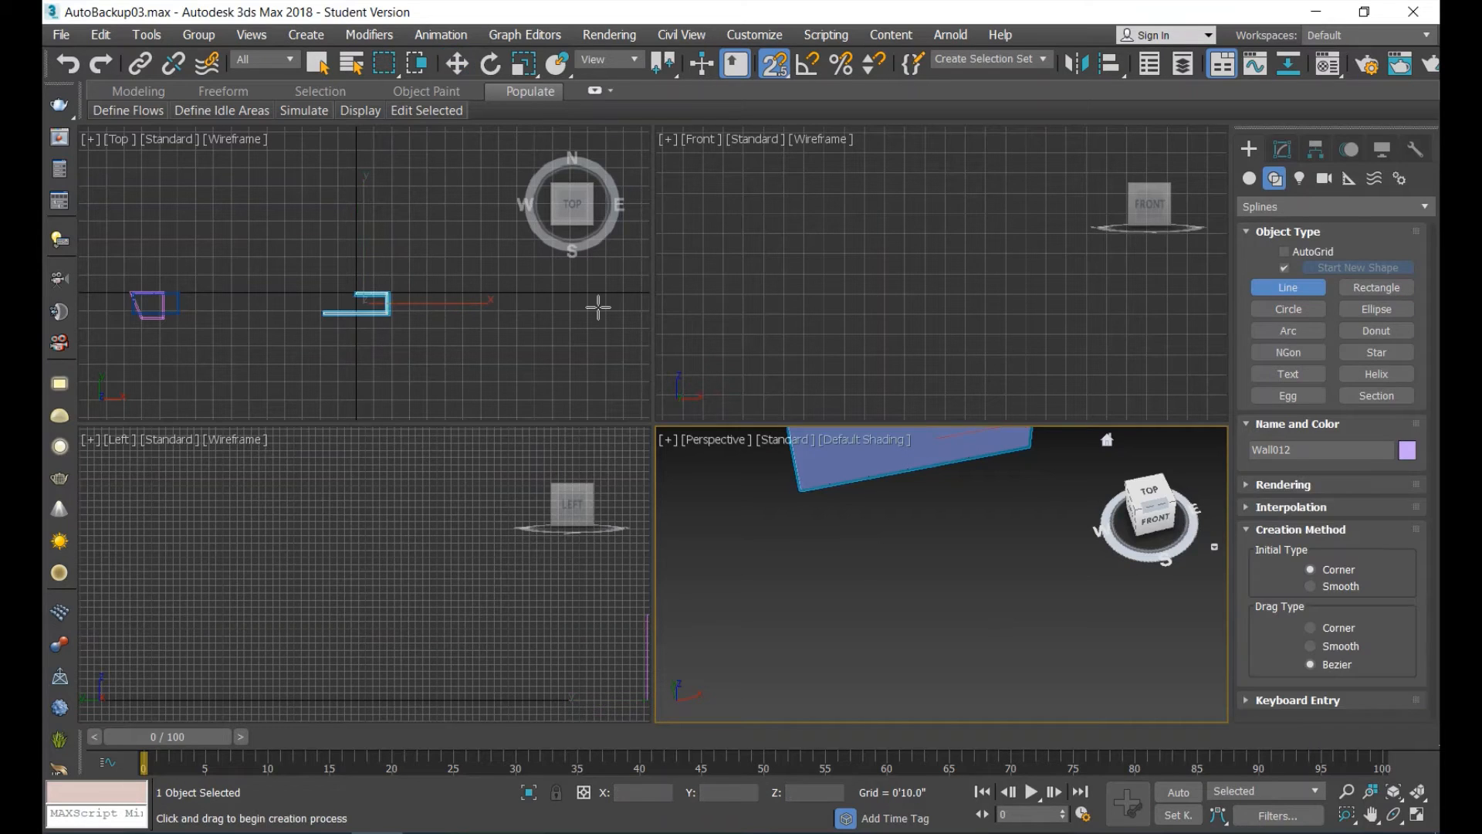
pyautogui.scroll(5, 352, 210)
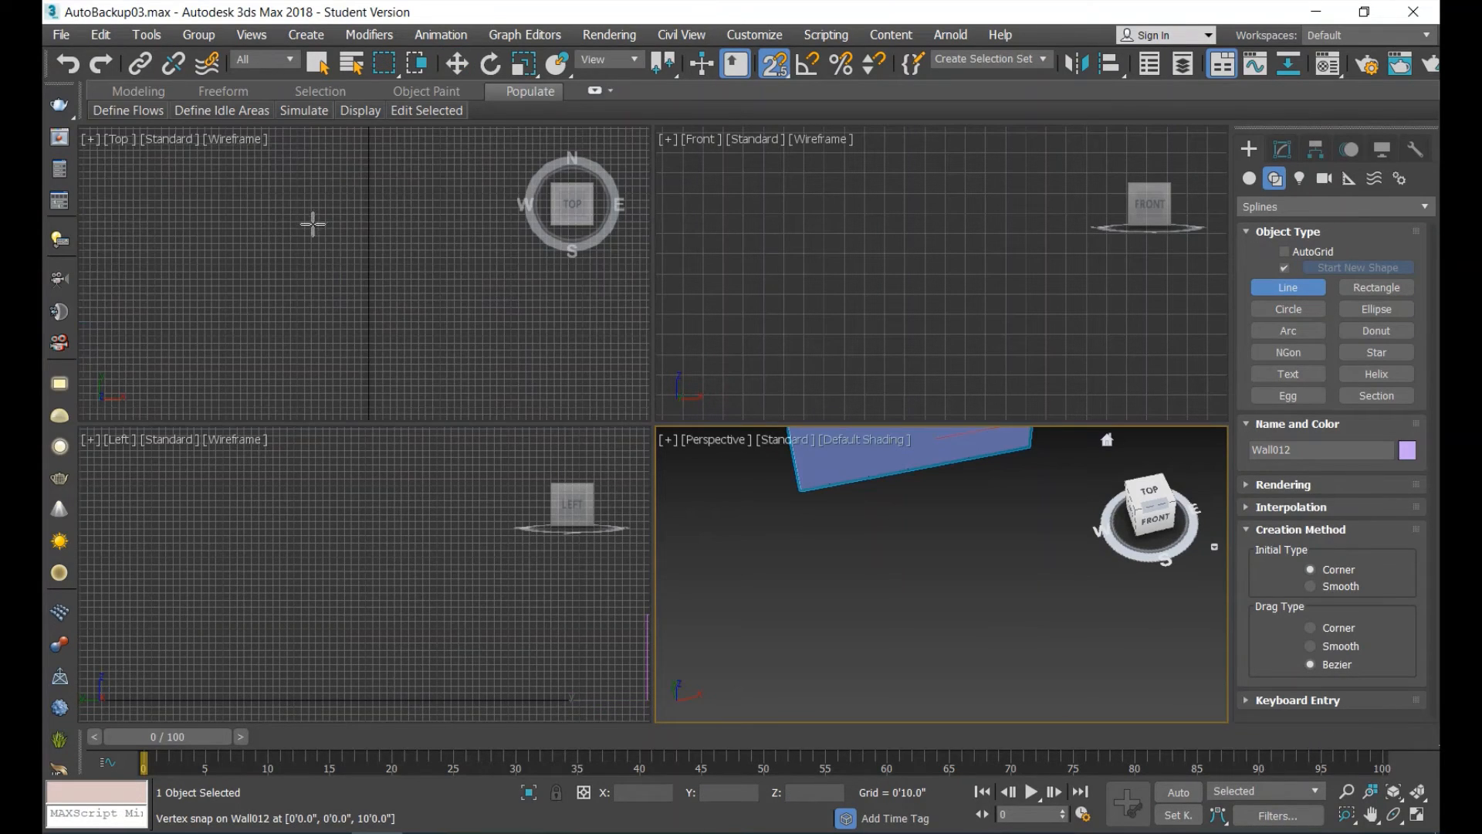
pyautogui.click(270, 235)
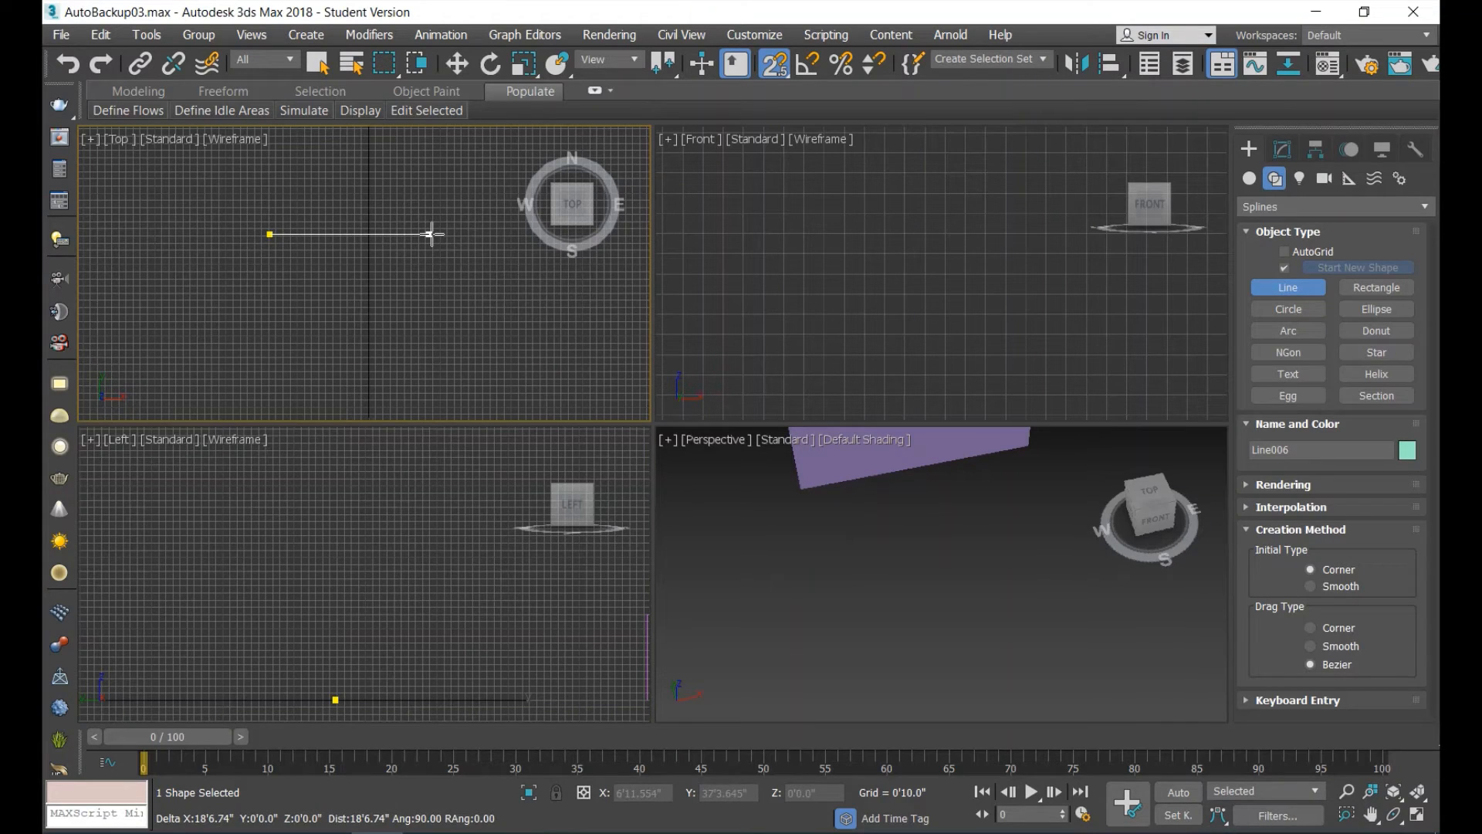
pyautogui.click(430, 234)
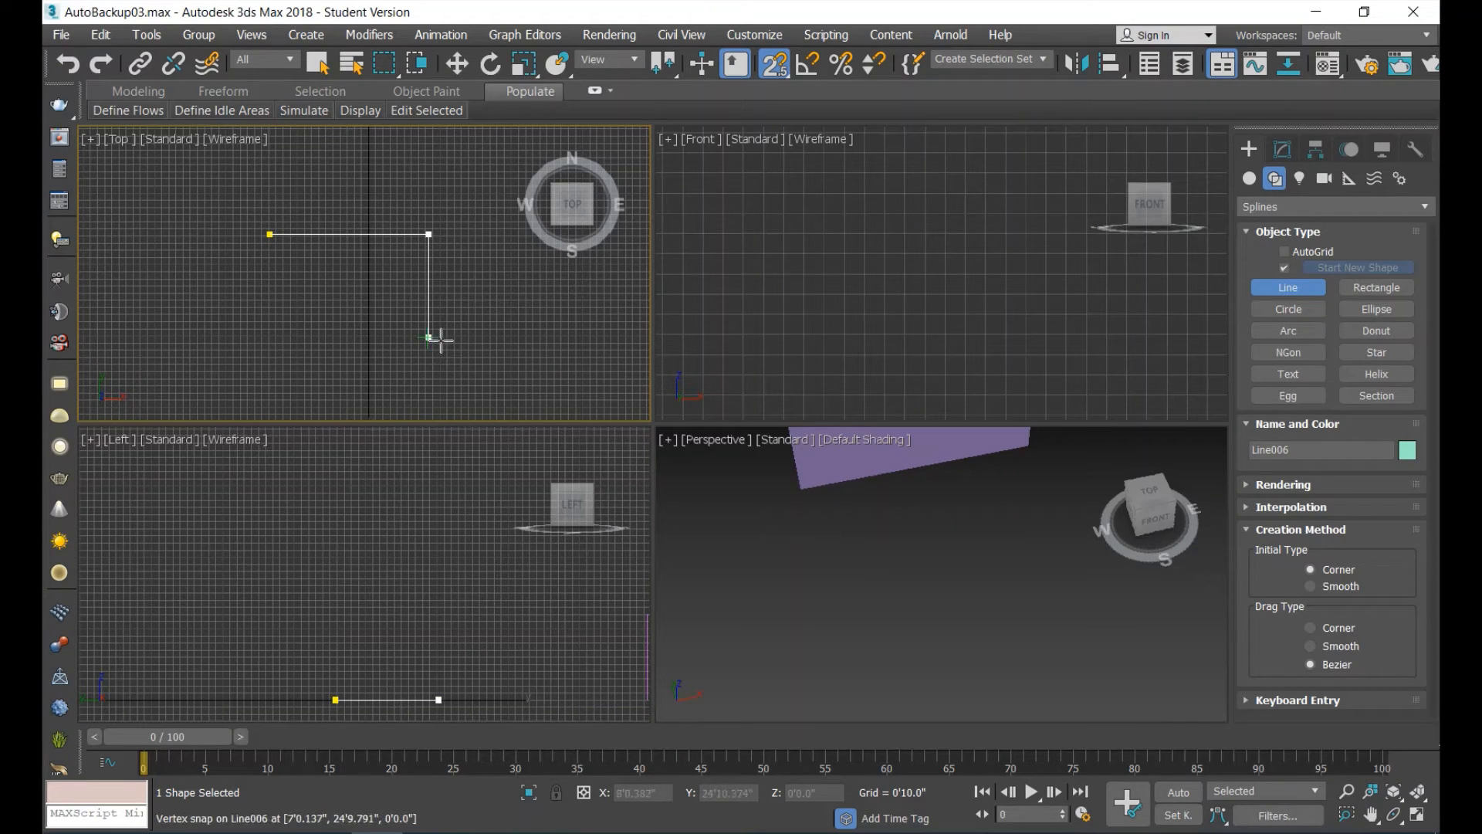
pyautogui.click(429, 337)
pyautogui.click(562, 337)
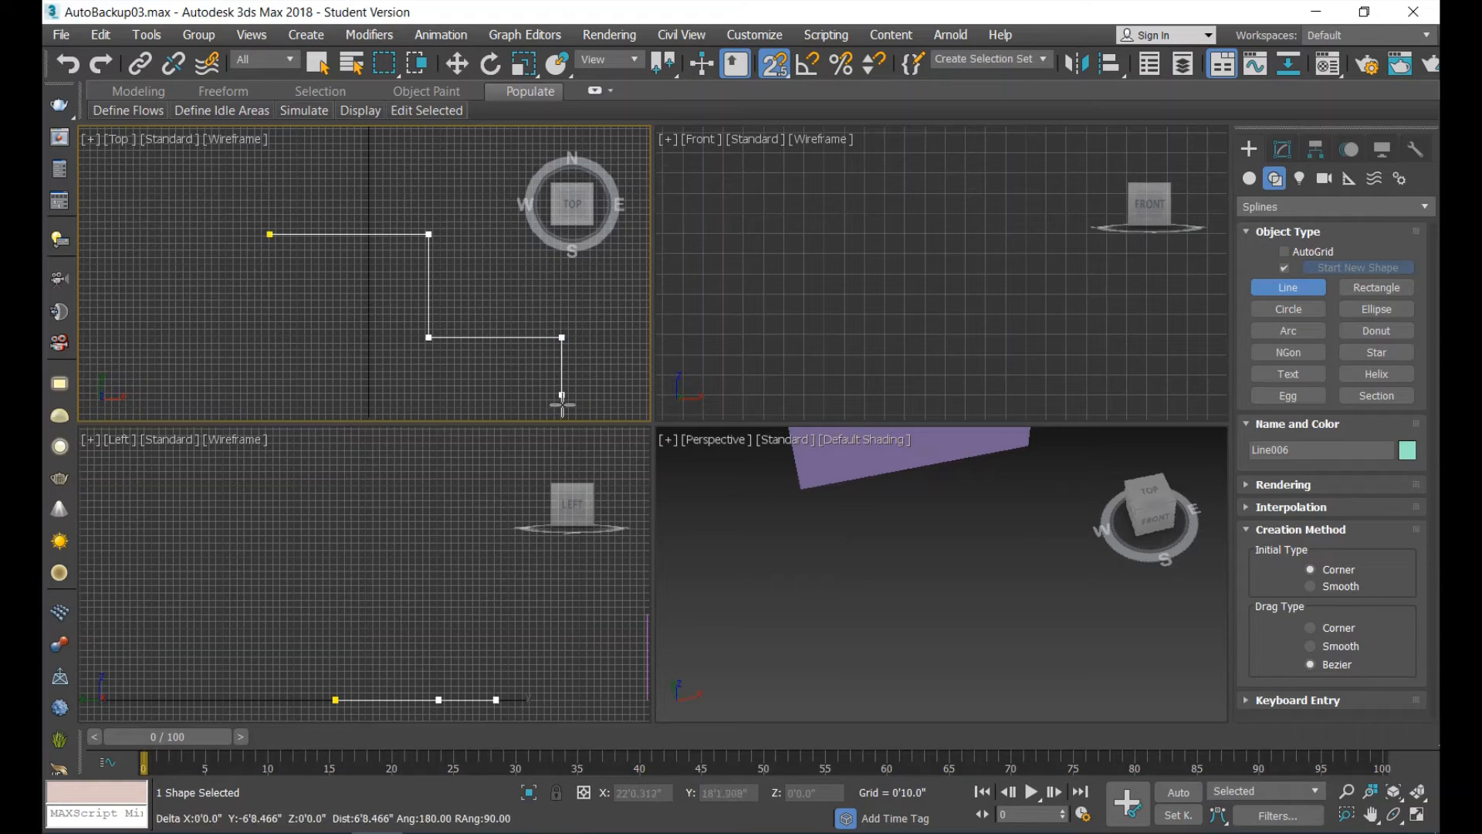
pyautogui.click(562, 402)
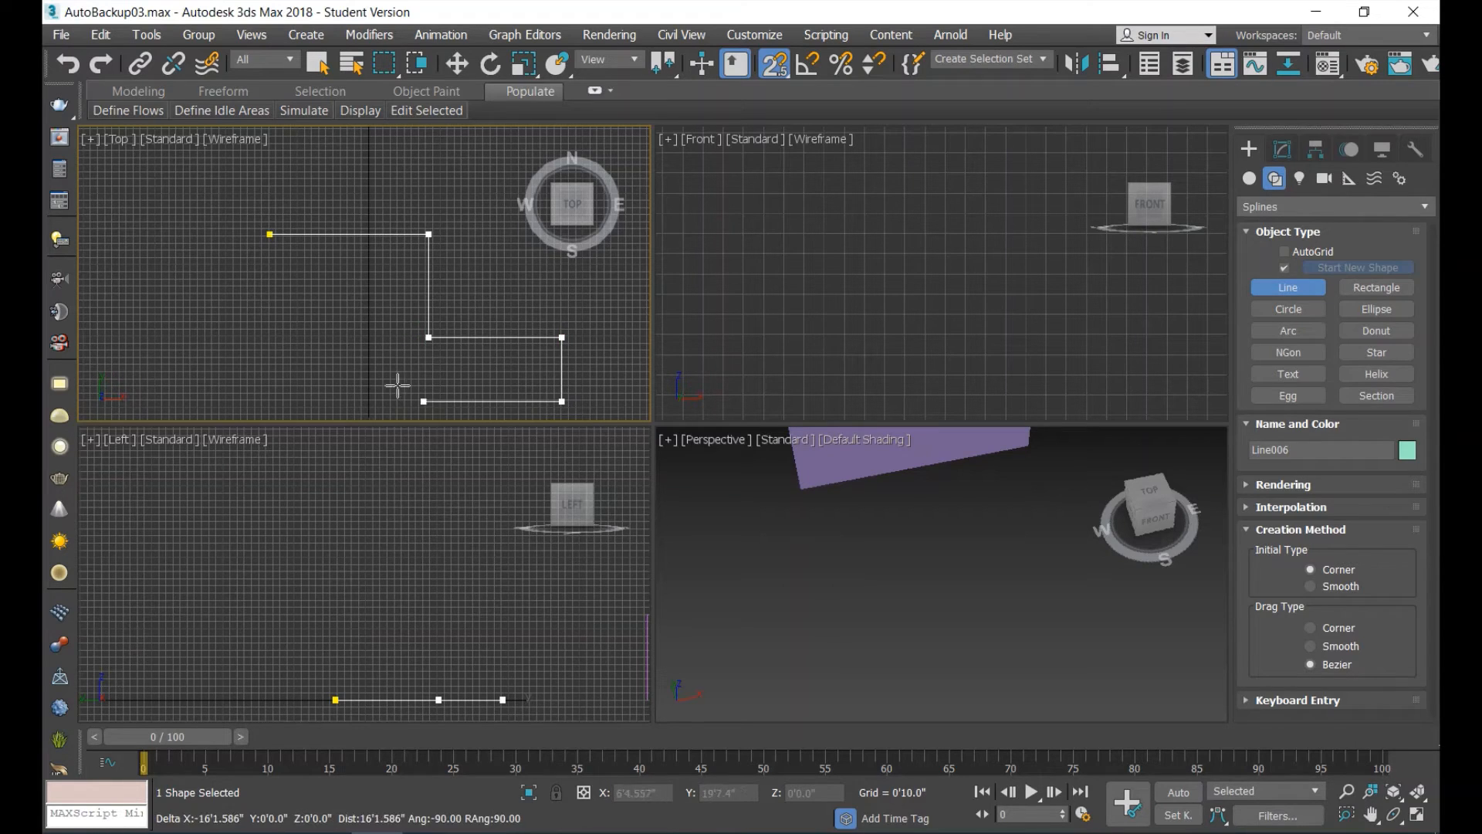
pyautogui.click(338, 401)
pyautogui.click(338, 312)
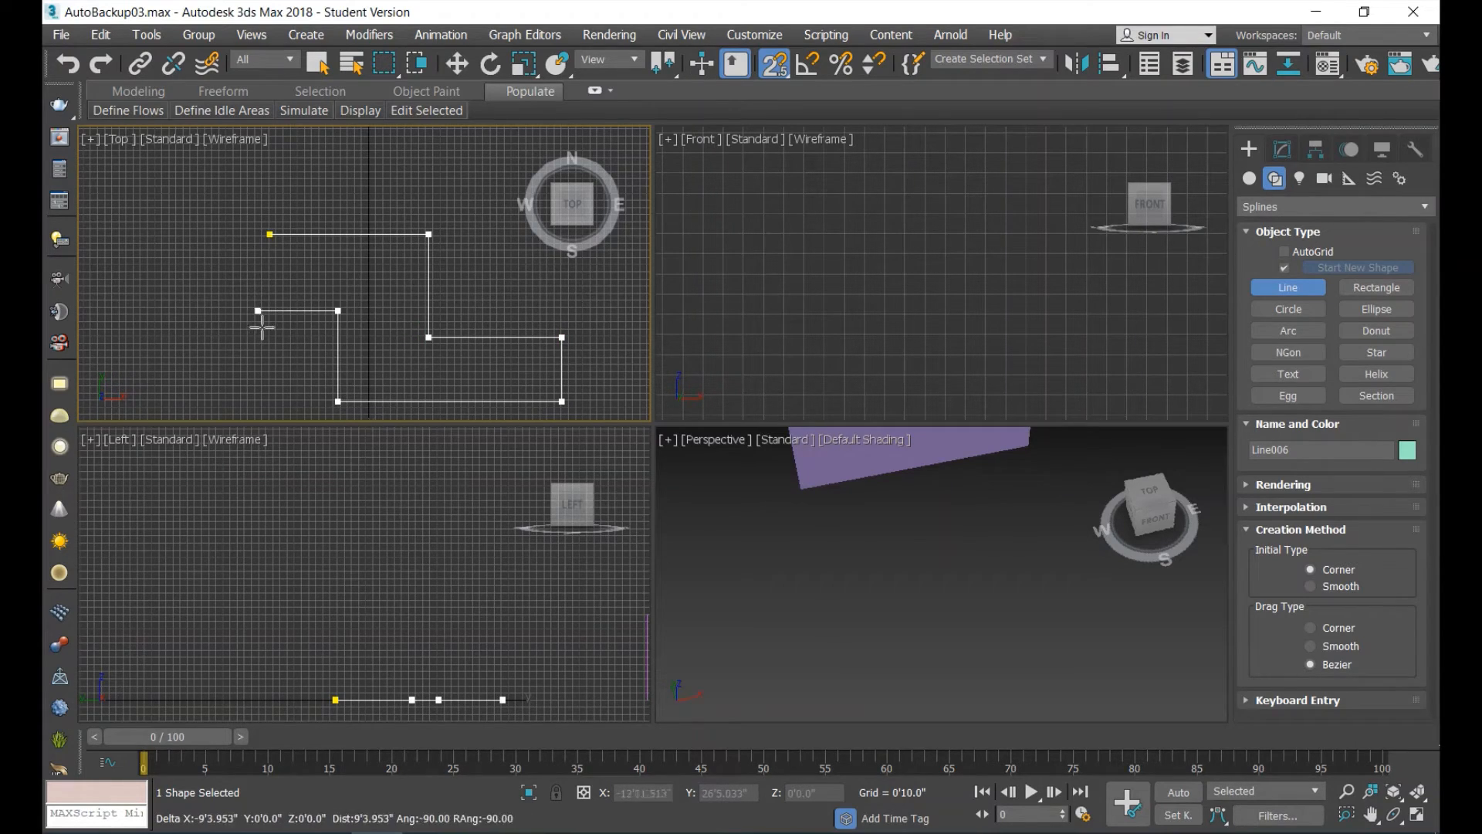
pyautogui.click(269, 313)
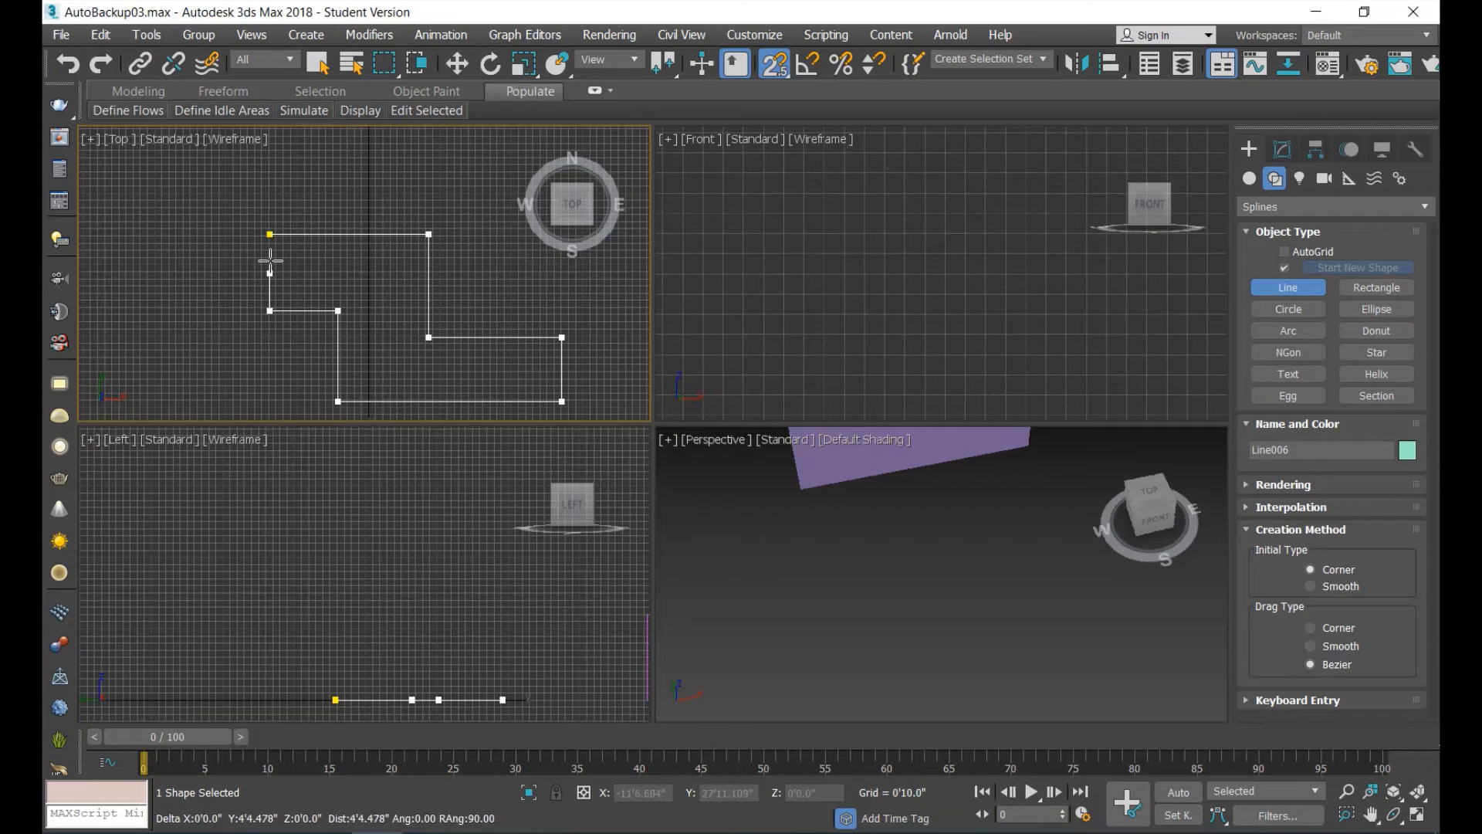
pyautogui.click(270, 233)
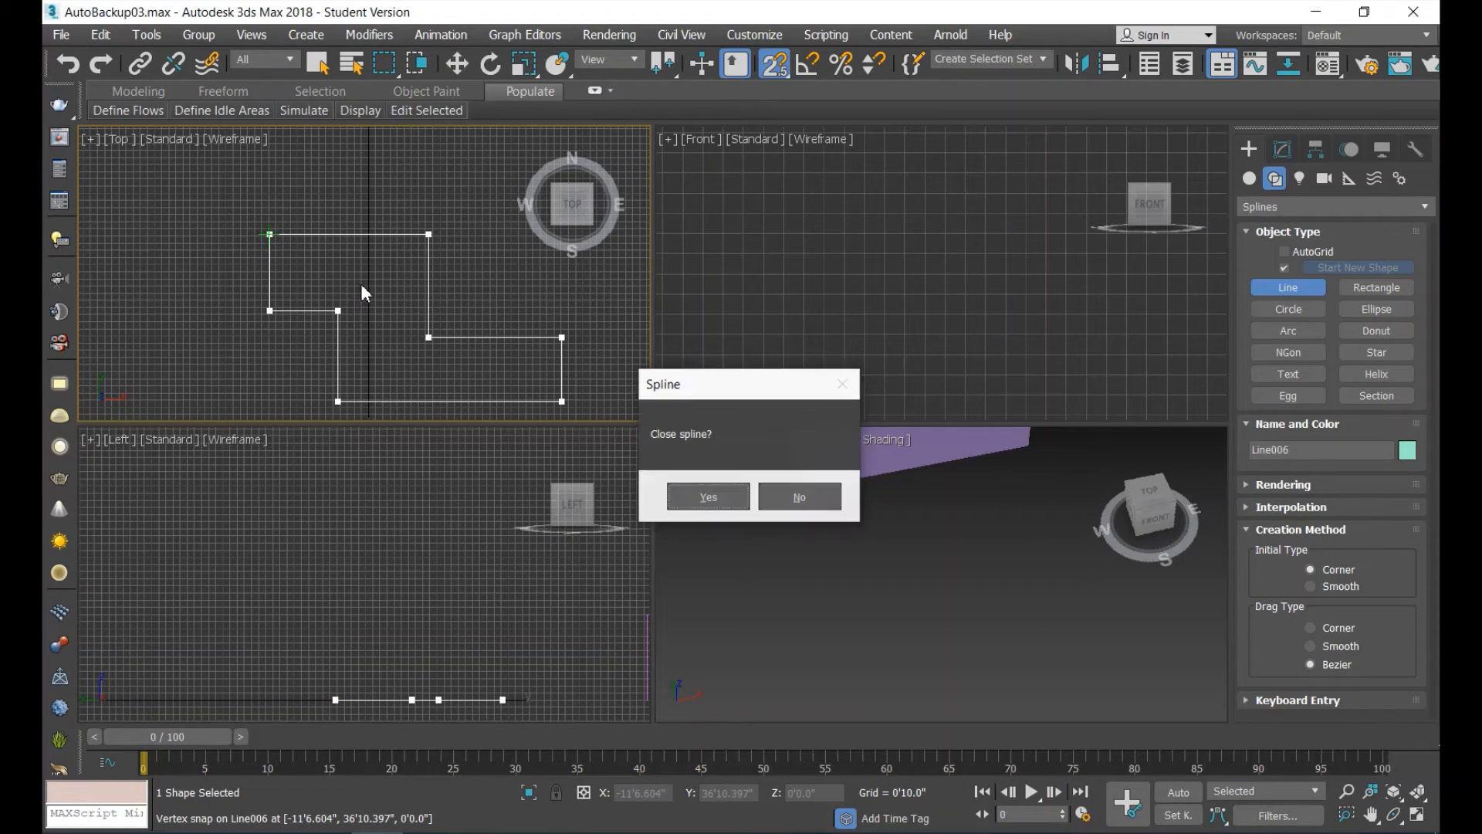
pyautogui.click(708, 498)
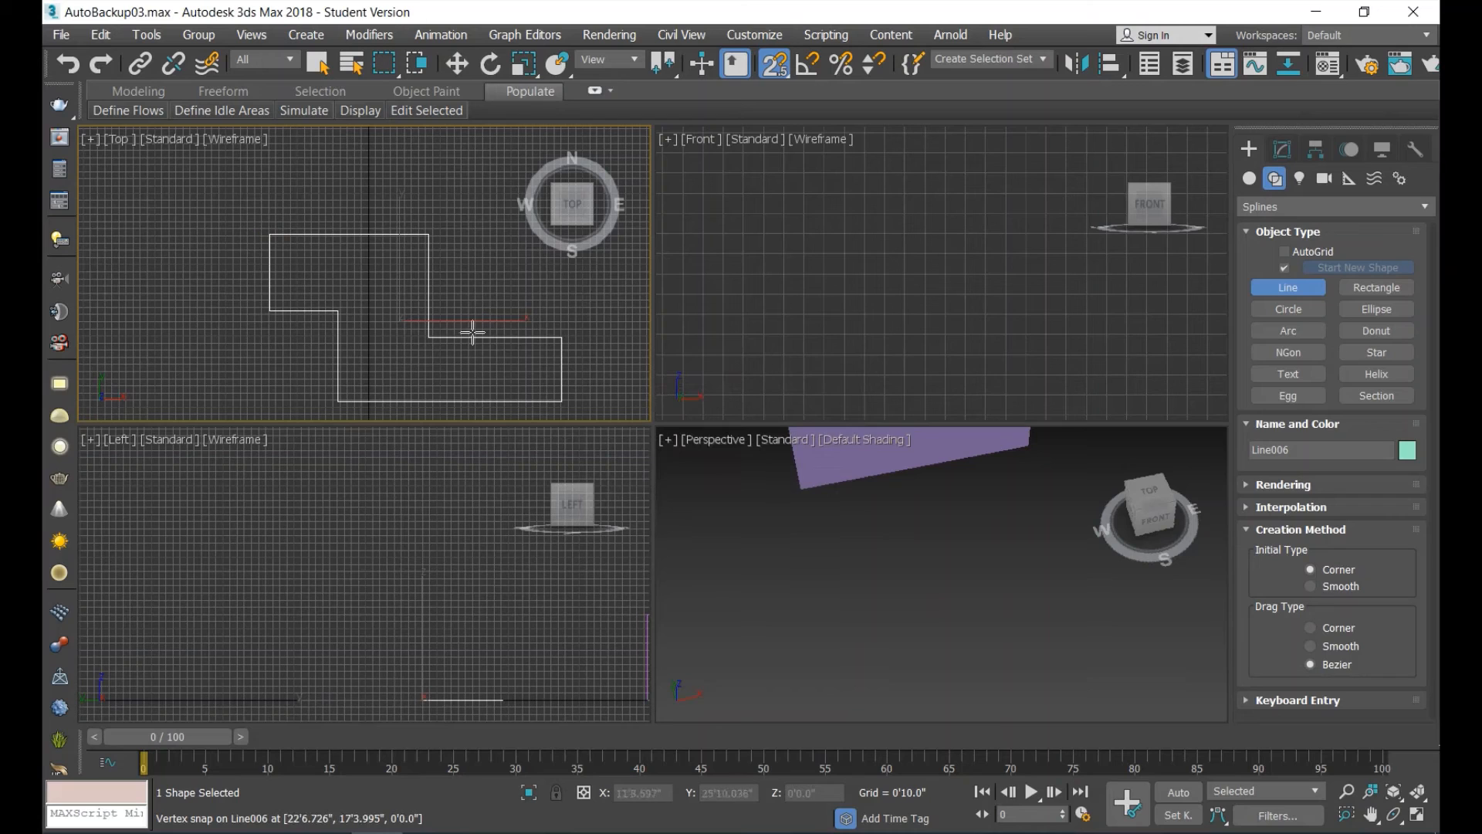
# Switch the stepped outline to Vertex sub-object editing and find the Refine tool among its geometry options.
pyautogui.scroll(-4, 477, 335)
pyautogui.scroll(7, 479, 378)
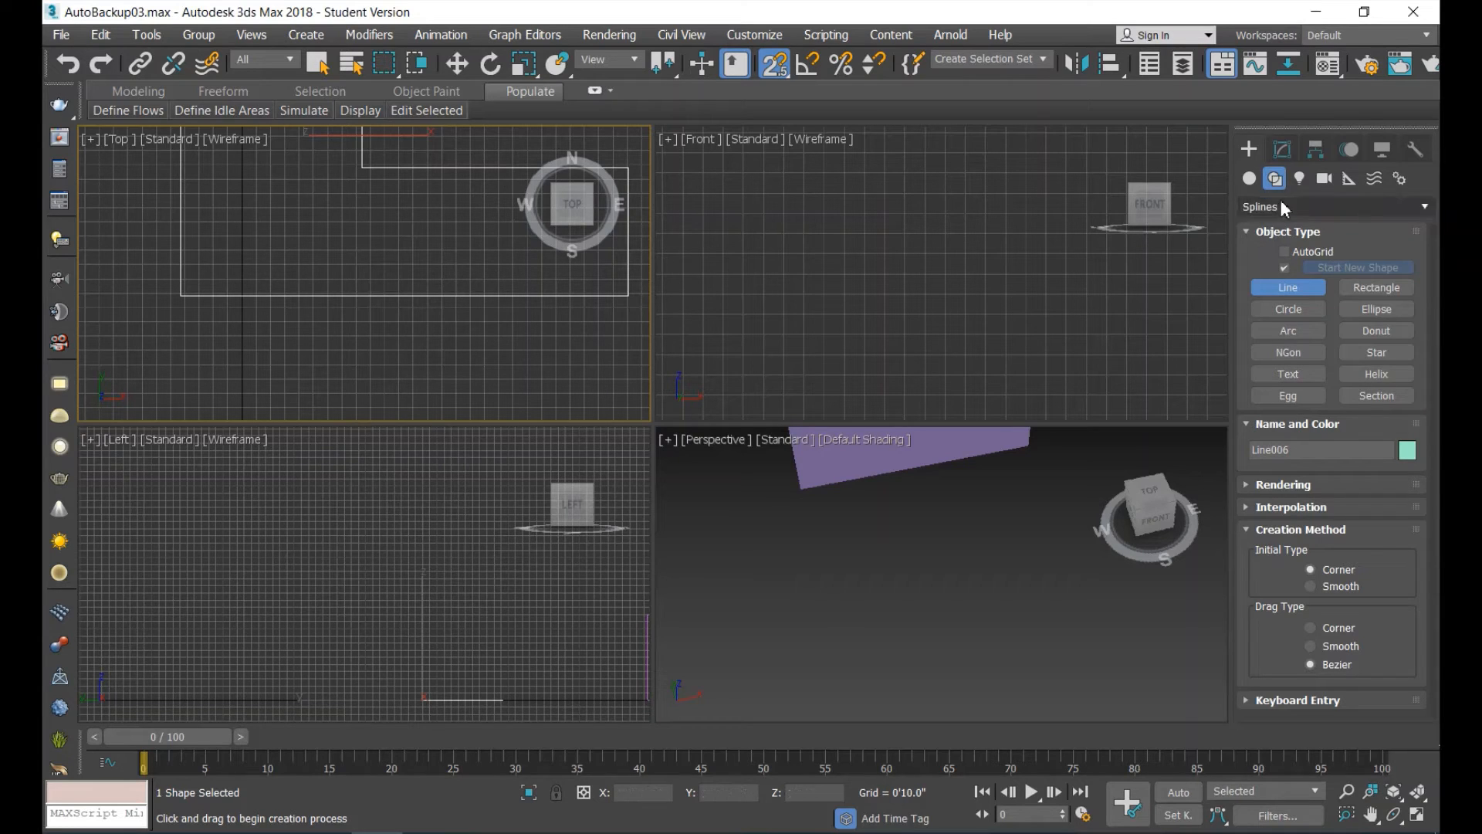
pyautogui.click(1283, 150)
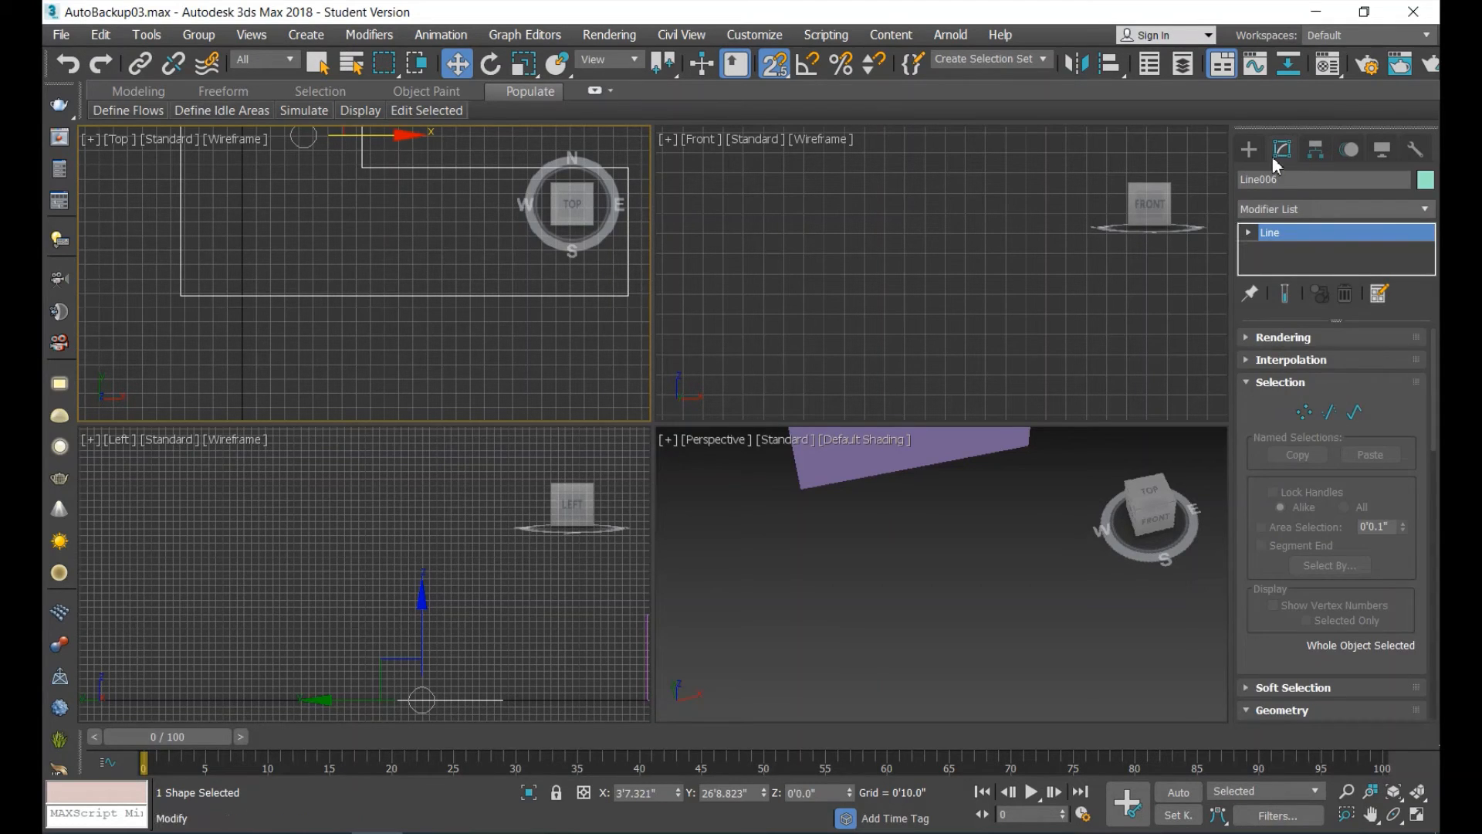
pyautogui.click(1307, 415)
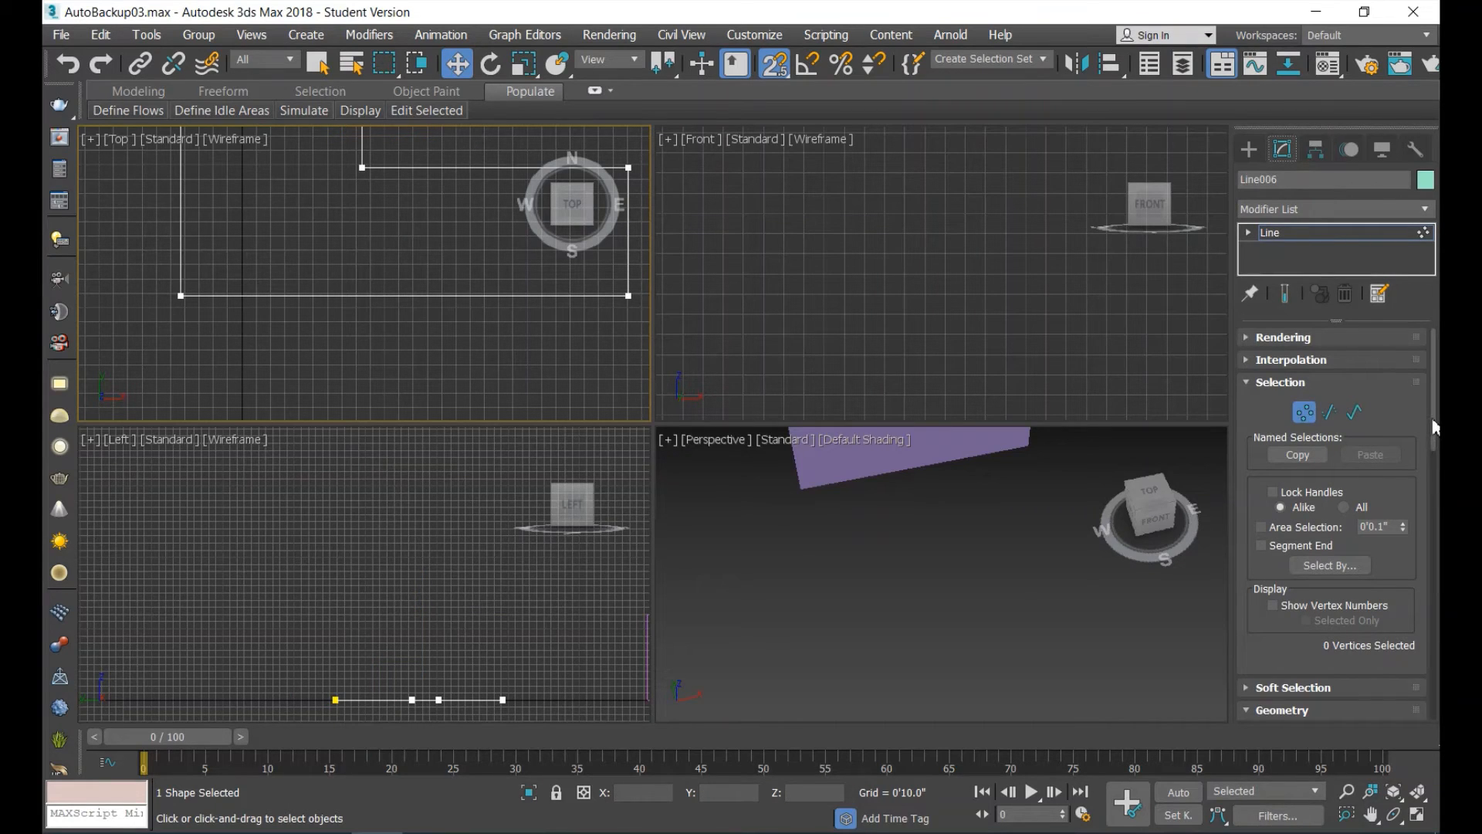
pyautogui.moveTo(1433, 427); pyautogui.dragTo(1430, 515)
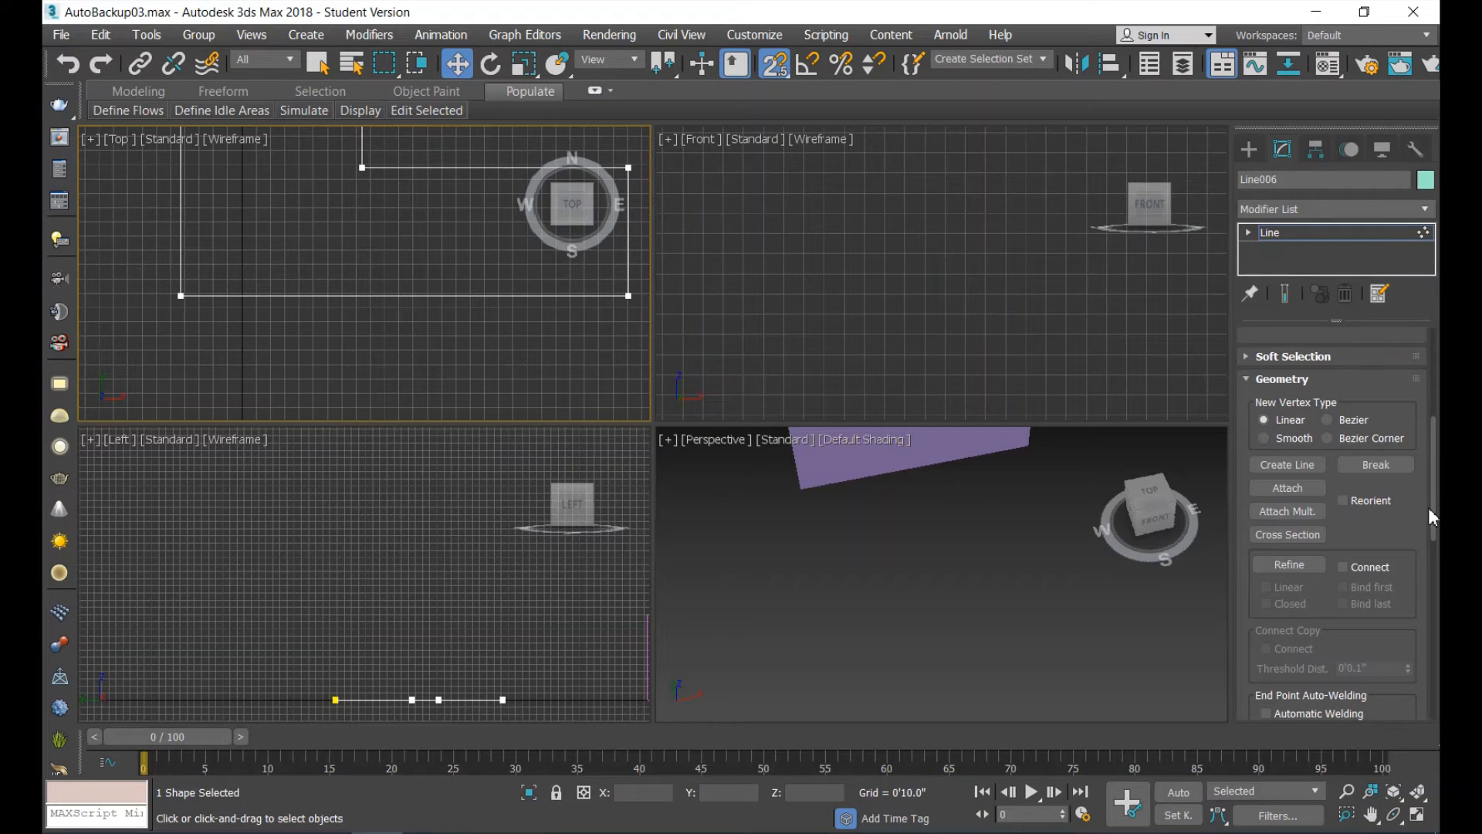
pyautogui.scroll(-2, 1429, 507)
pyautogui.moveTo(1431, 512); pyautogui.dragTo(1433, 538)
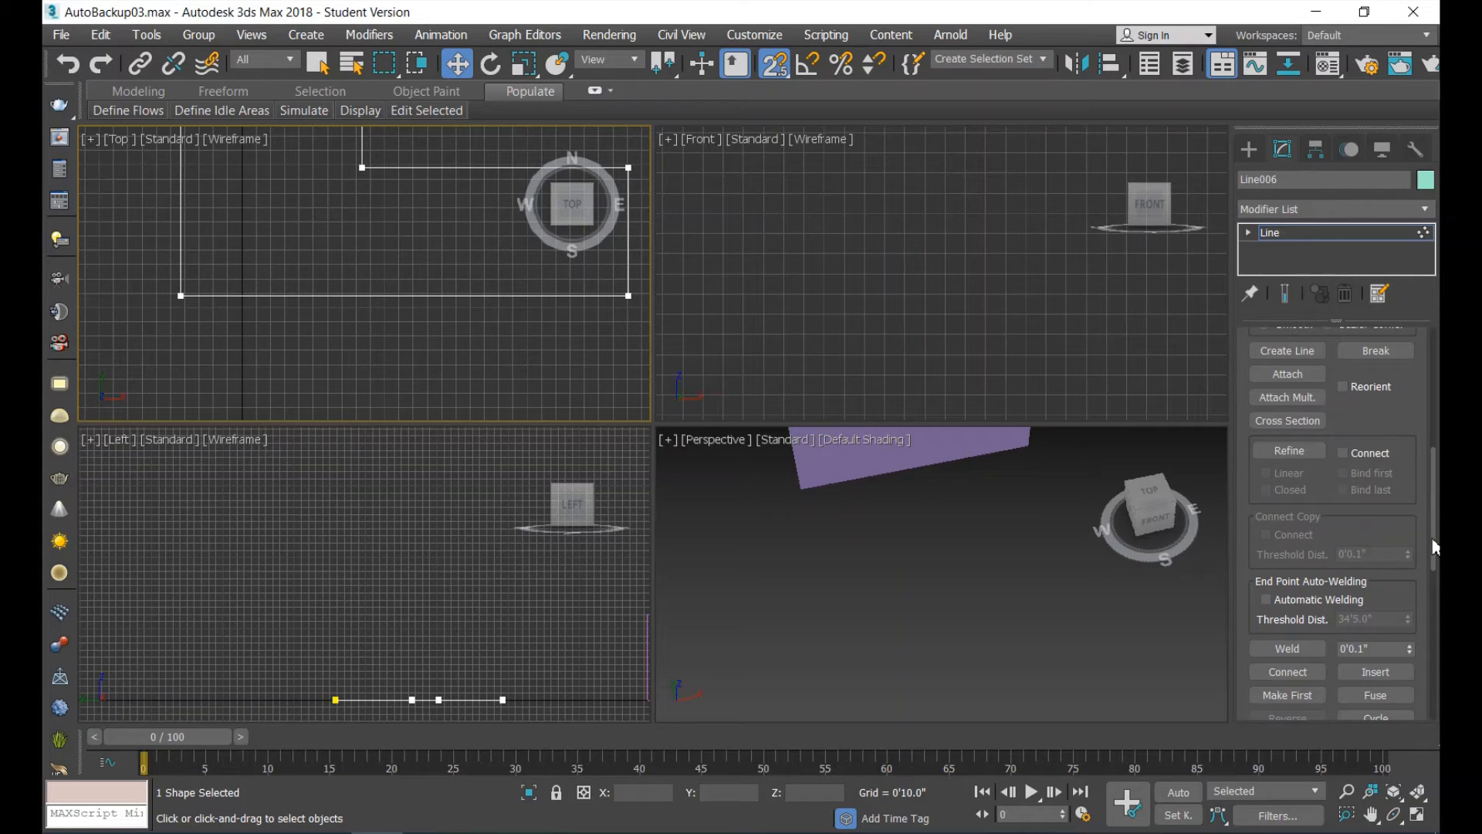
pyautogui.moveTo(1433, 539)
pyautogui.mouseDown()
pyautogui.moveTo(1433, 558)
pyautogui.moveTo(1437, 510)
pyautogui.mouseUp()
# Refine the outline's southern edge with two new vertices about 5'5" apart near its east end, and end Refine.
pyautogui.click(1289, 555)
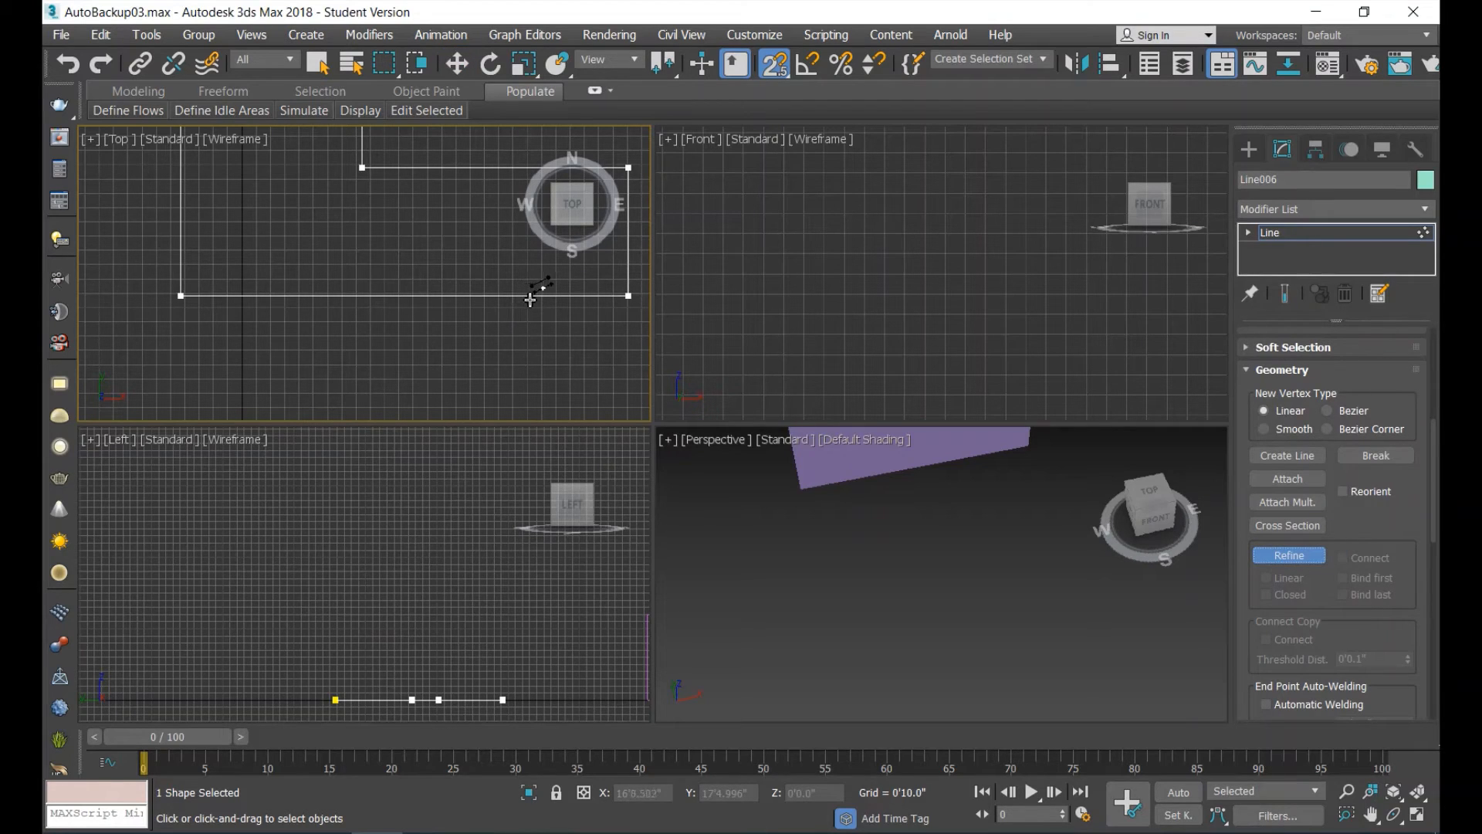
pyautogui.click(506, 300)
pyautogui.scroll(5, 594, 301)
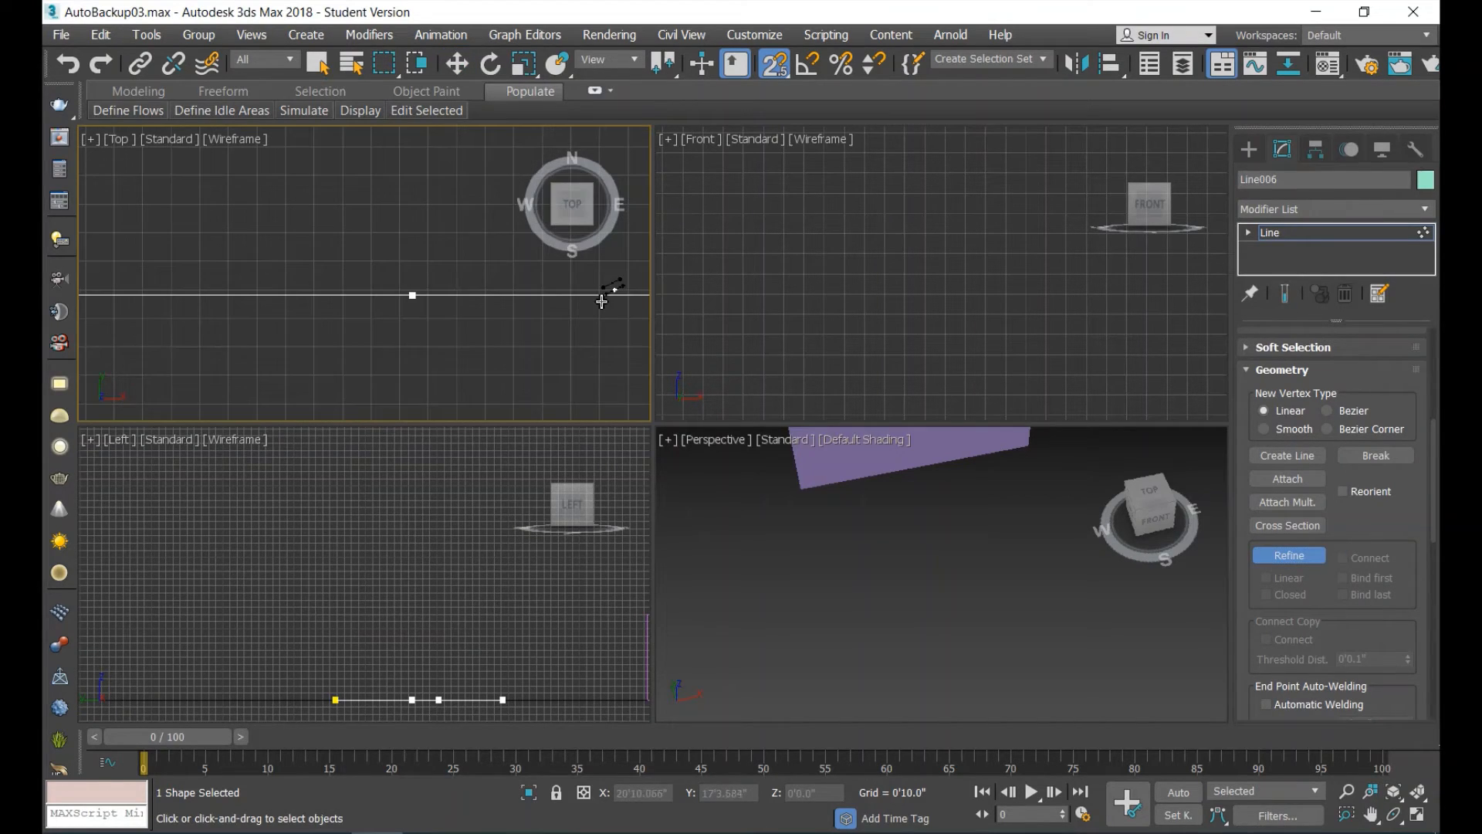
pyautogui.click(600, 296)
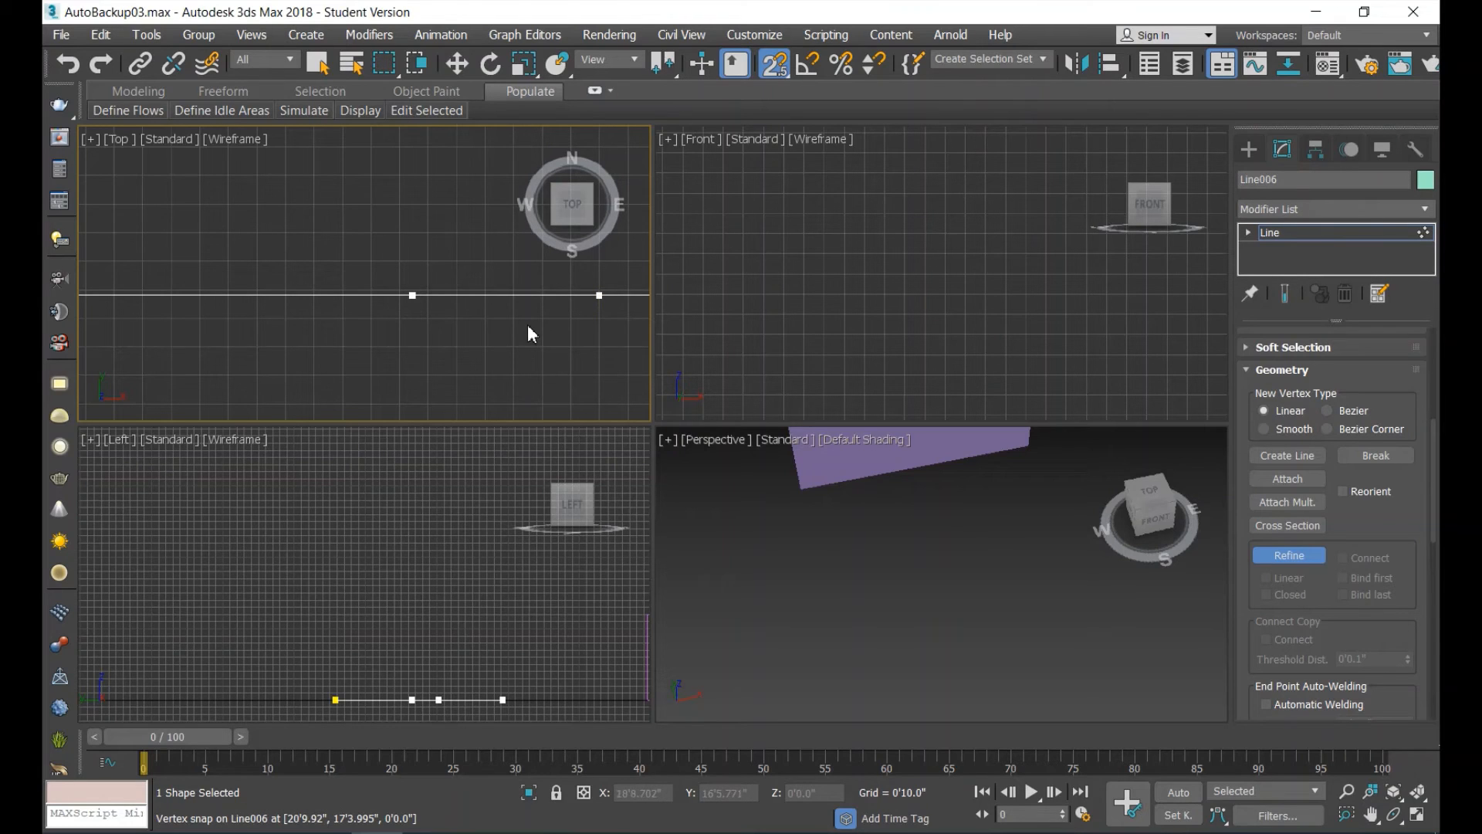
pyautogui.scroll(-2, 529, 327)
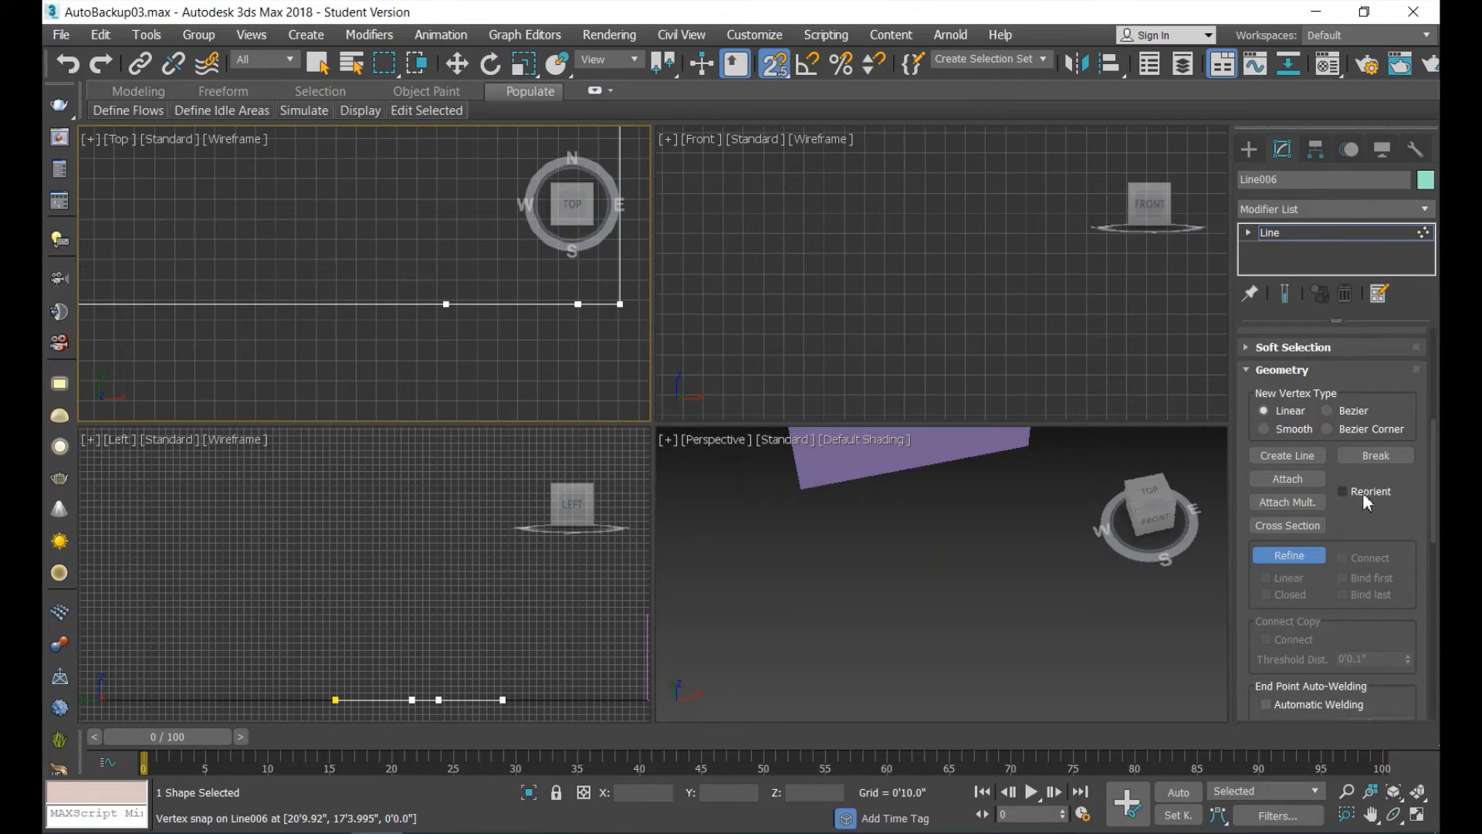
pyautogui.scroll(5, 1407, 512)
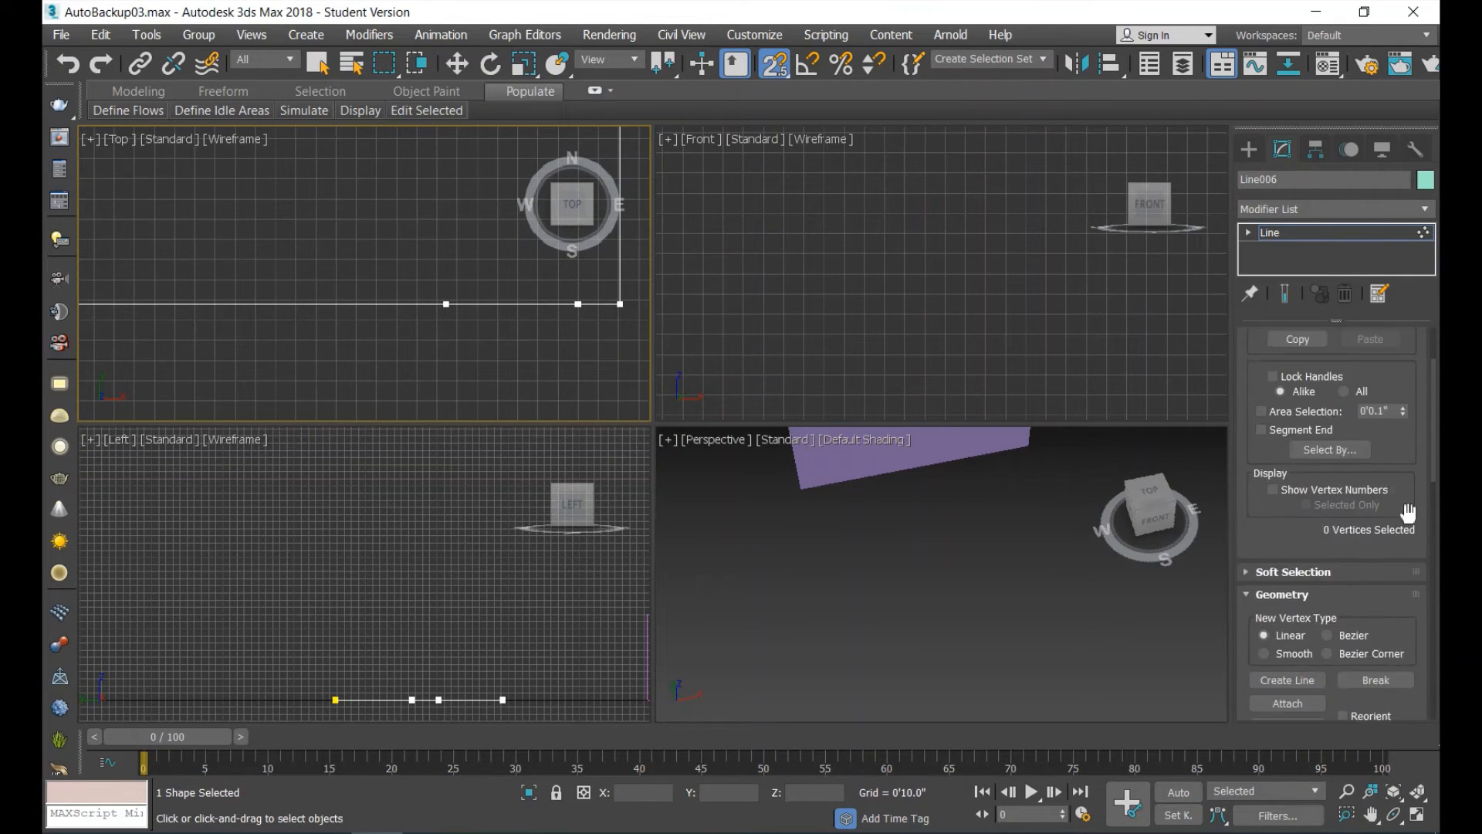
pyautogui.scroll(3, 1407, 511)
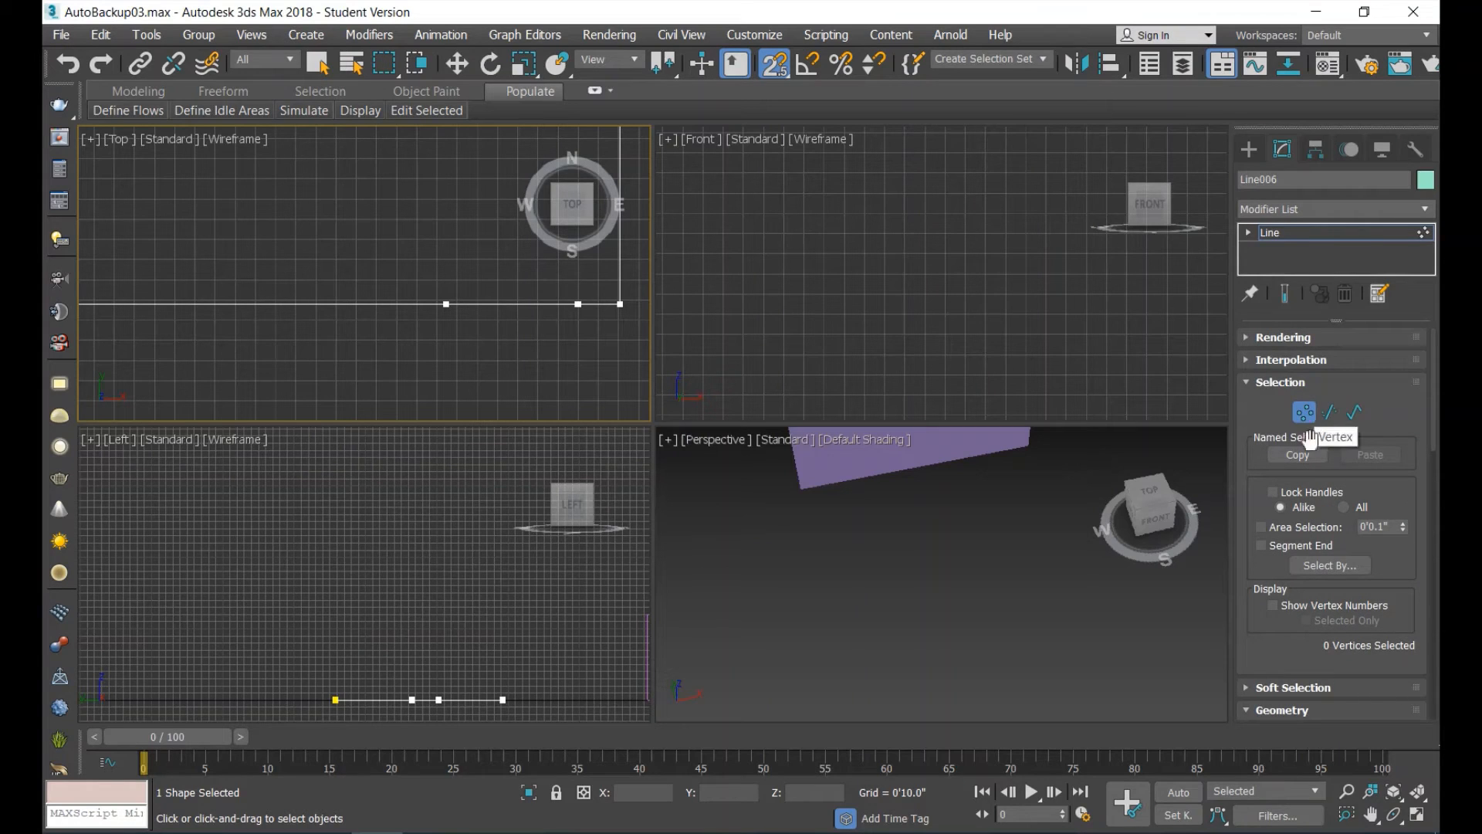
pyautogui.scroll(-2, 1343, 554)
pyautogui.scroll(-4, 1341, 554)
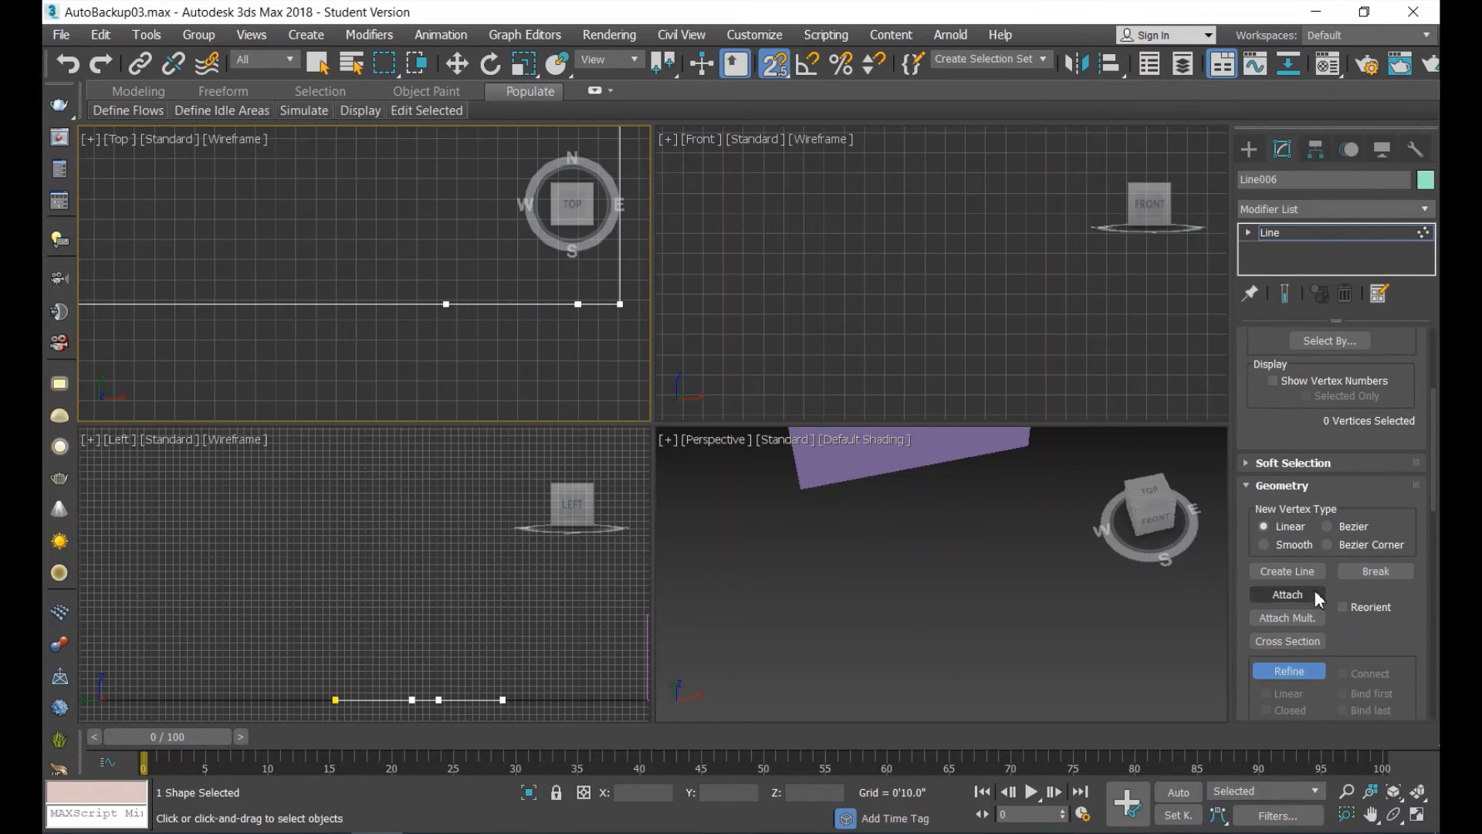
pyautogui.click(1312, 671)
pyautogui.click(1311, 673)
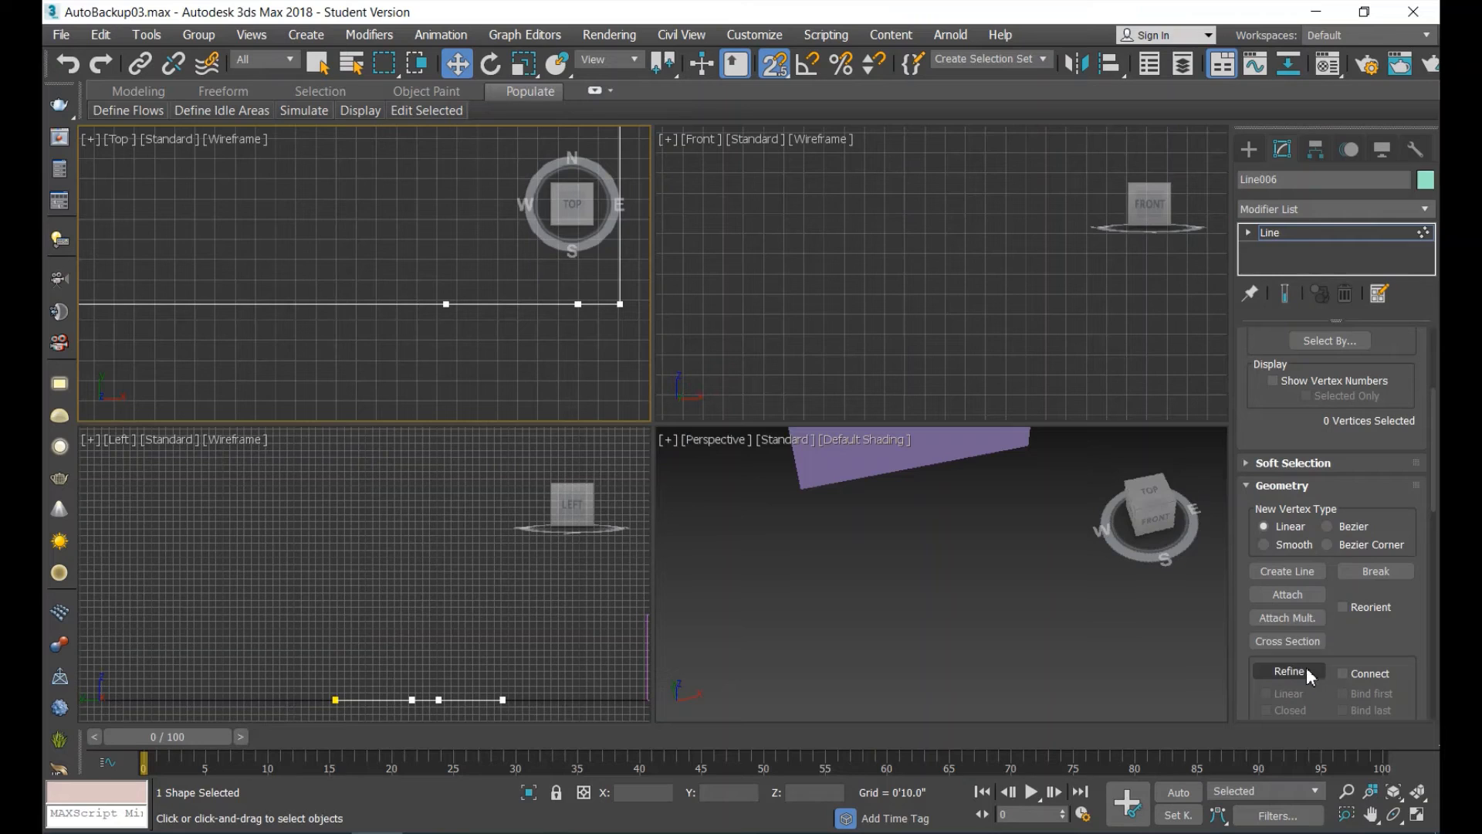
# Add a three-sided projection about 2'4" deep to the same shape with Create Line, running south of the edge between the two refined vertices.
pyautogui.click(1303, 573)
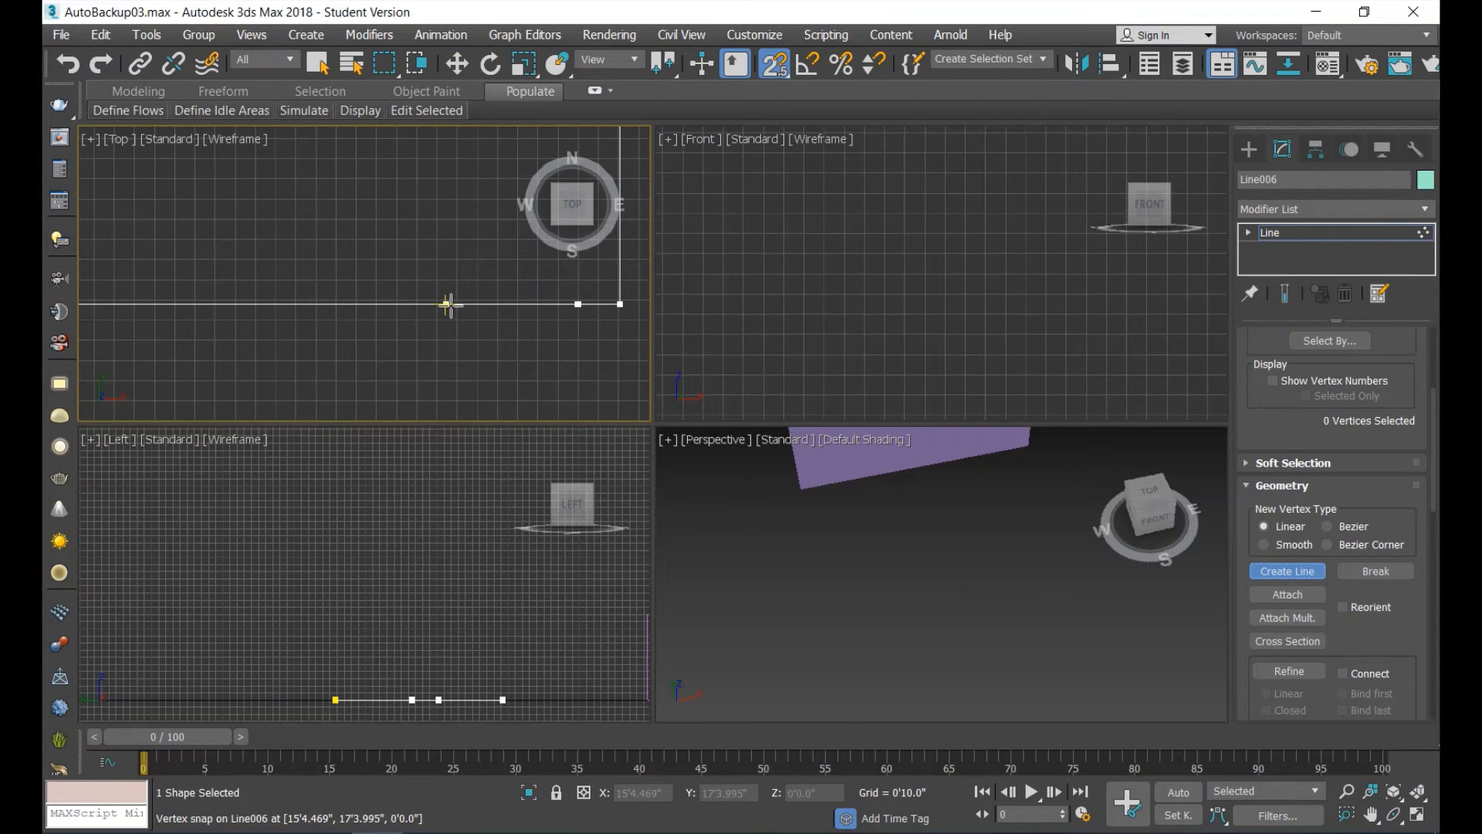
pyautogui.click(447, 304)
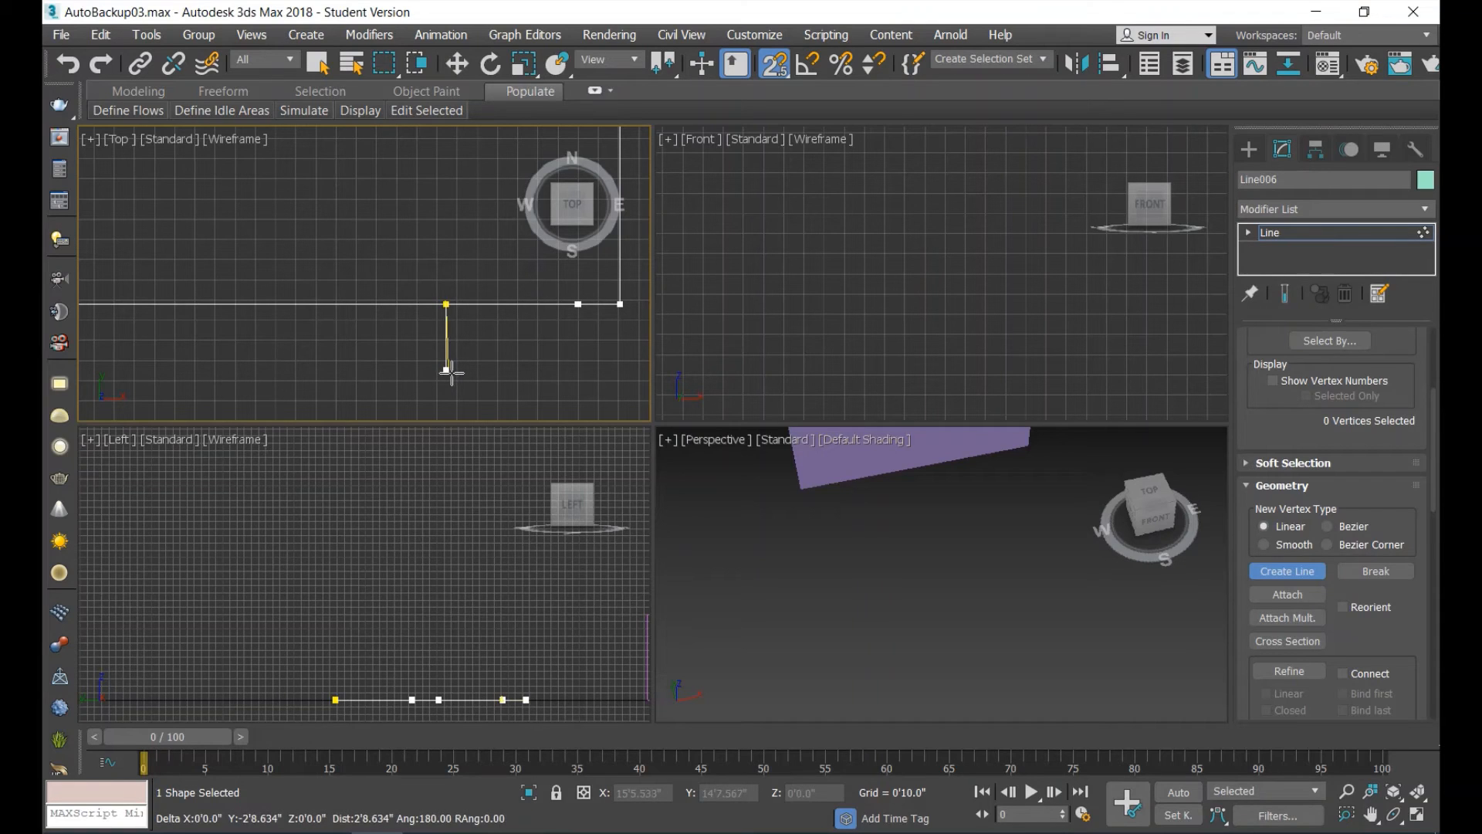
pyautogui.click(446, 398)
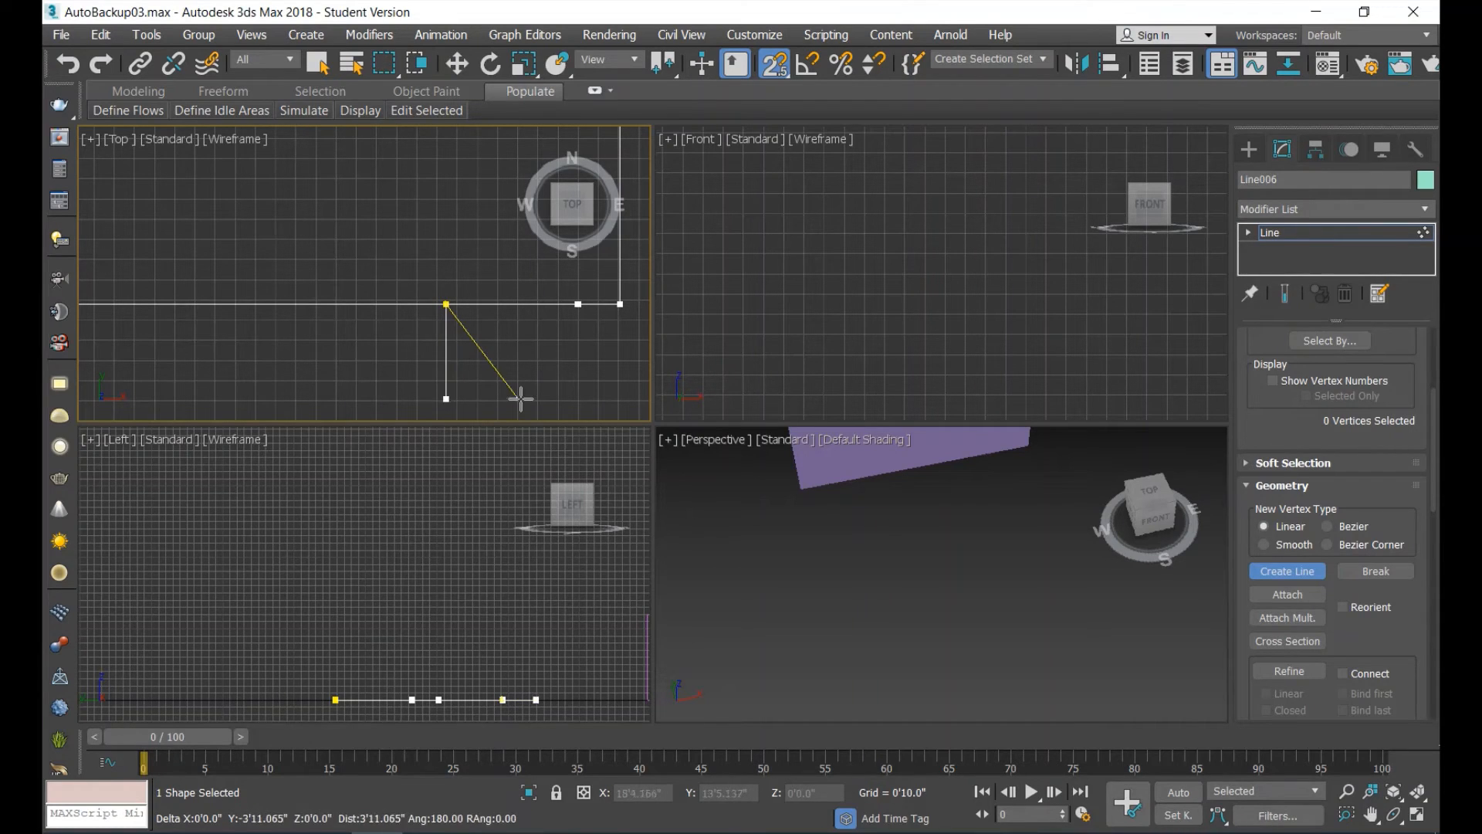
pyautogui.press('BackSpace')
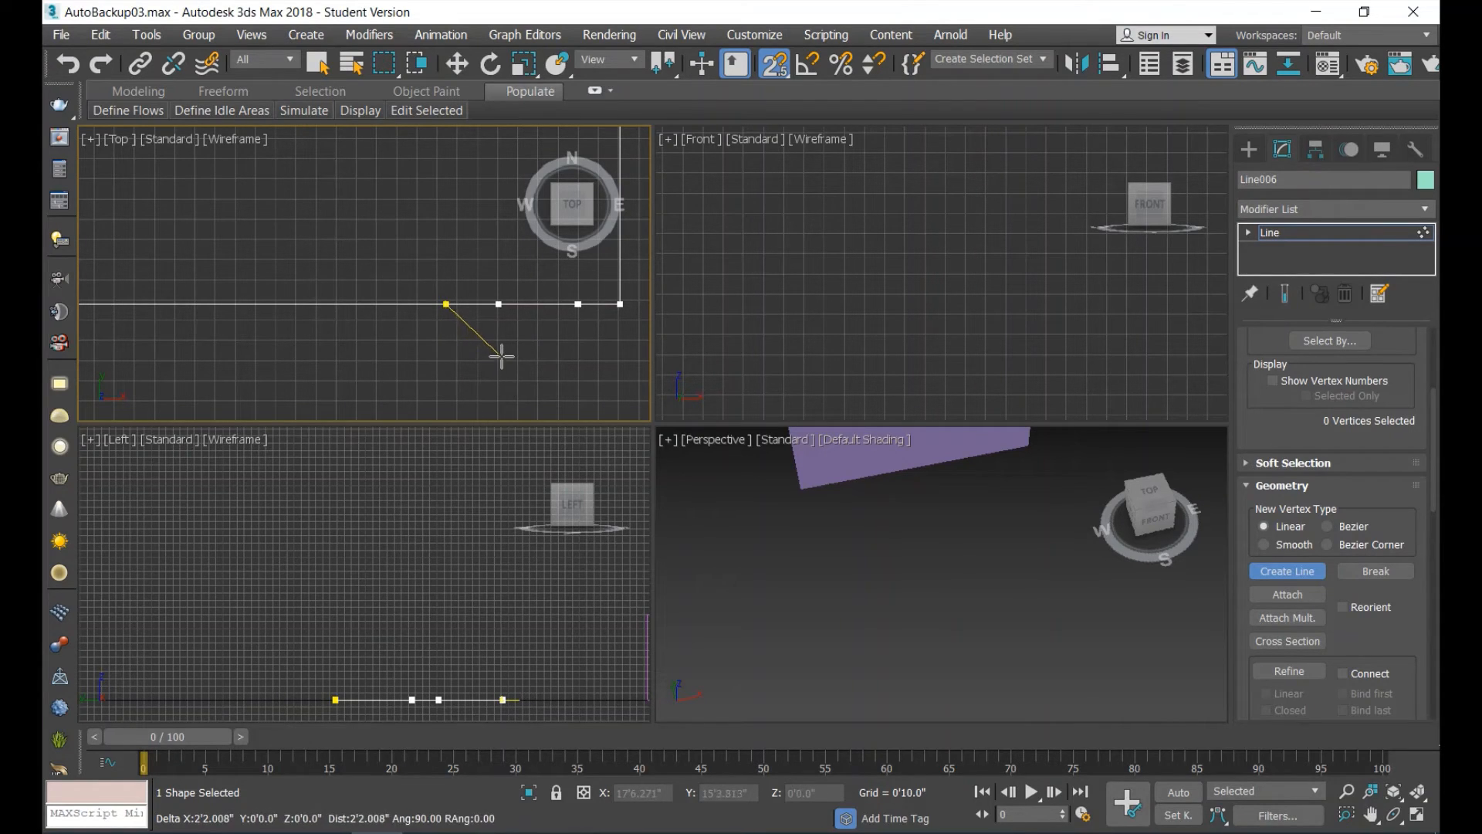
pyautogui.keyDown('shift'); pyautogui.click(479, 361); pyautogui.keyUp('shift')
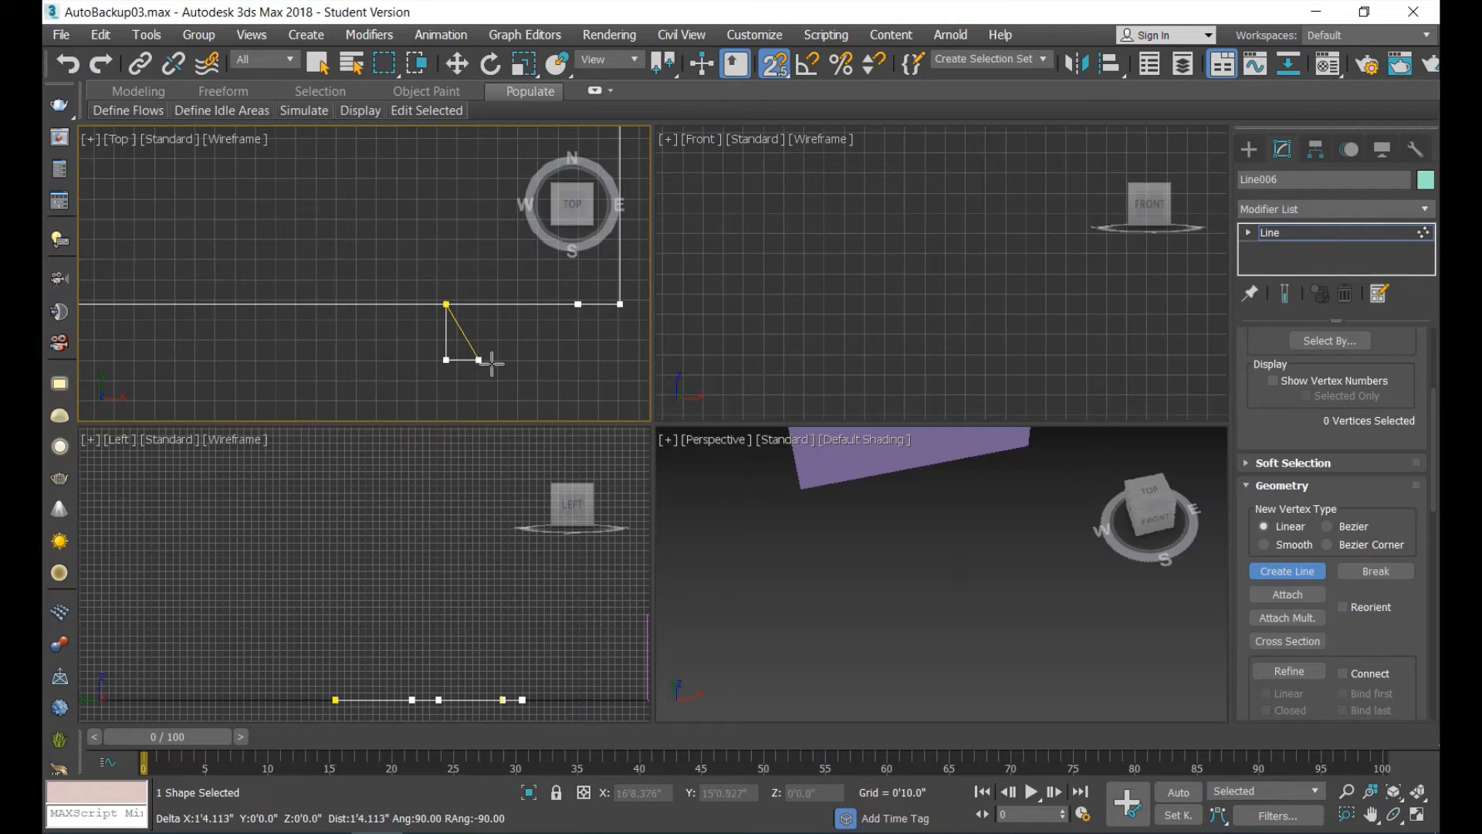
pyautogui.keyDown('shift'); pyautogui.click(580, 360); pyautogui.keyUp('shift')
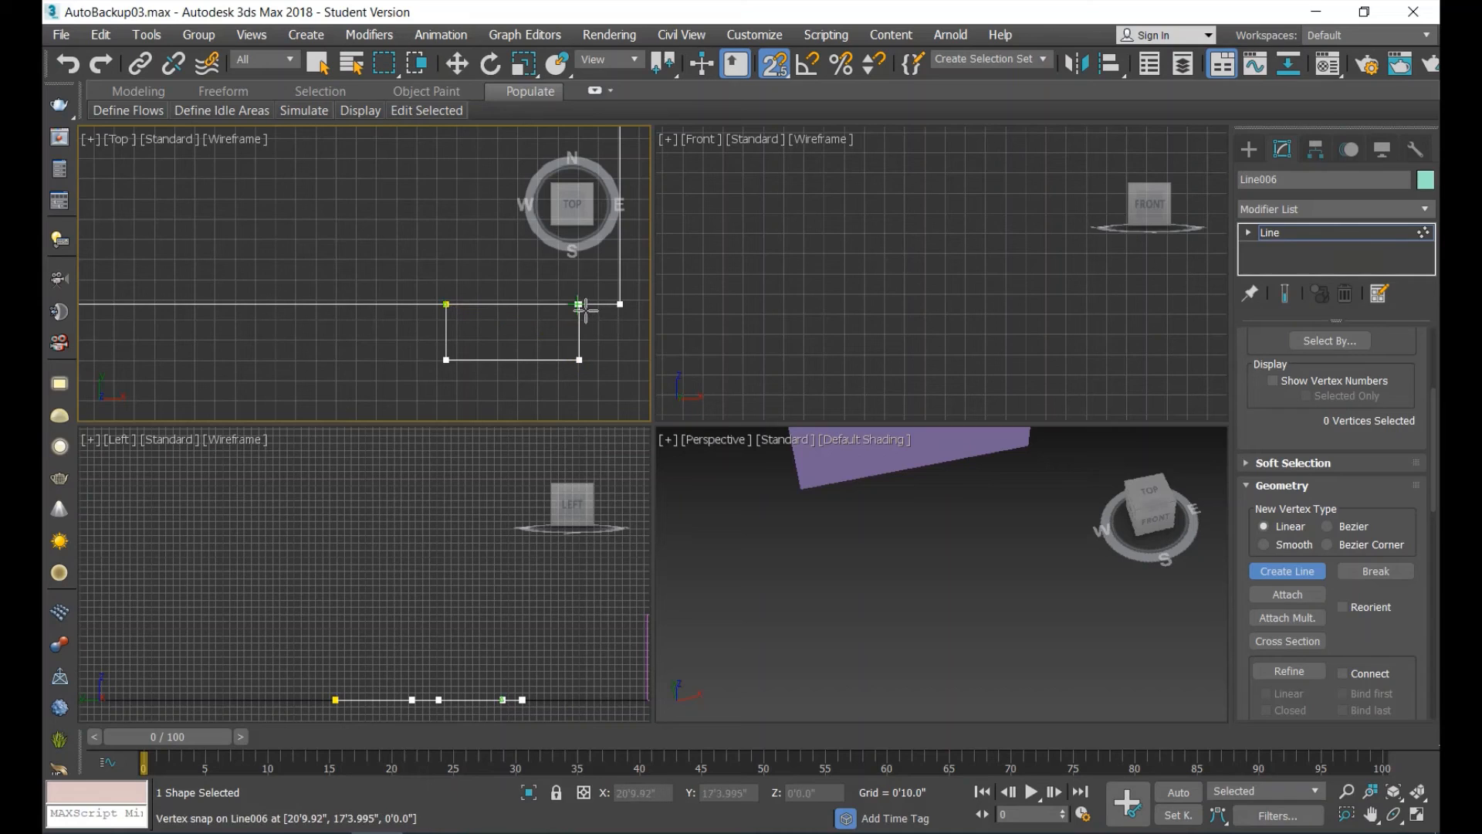
pyautogui.click(579, 304)
pyautogui.rightClick(607, 347)
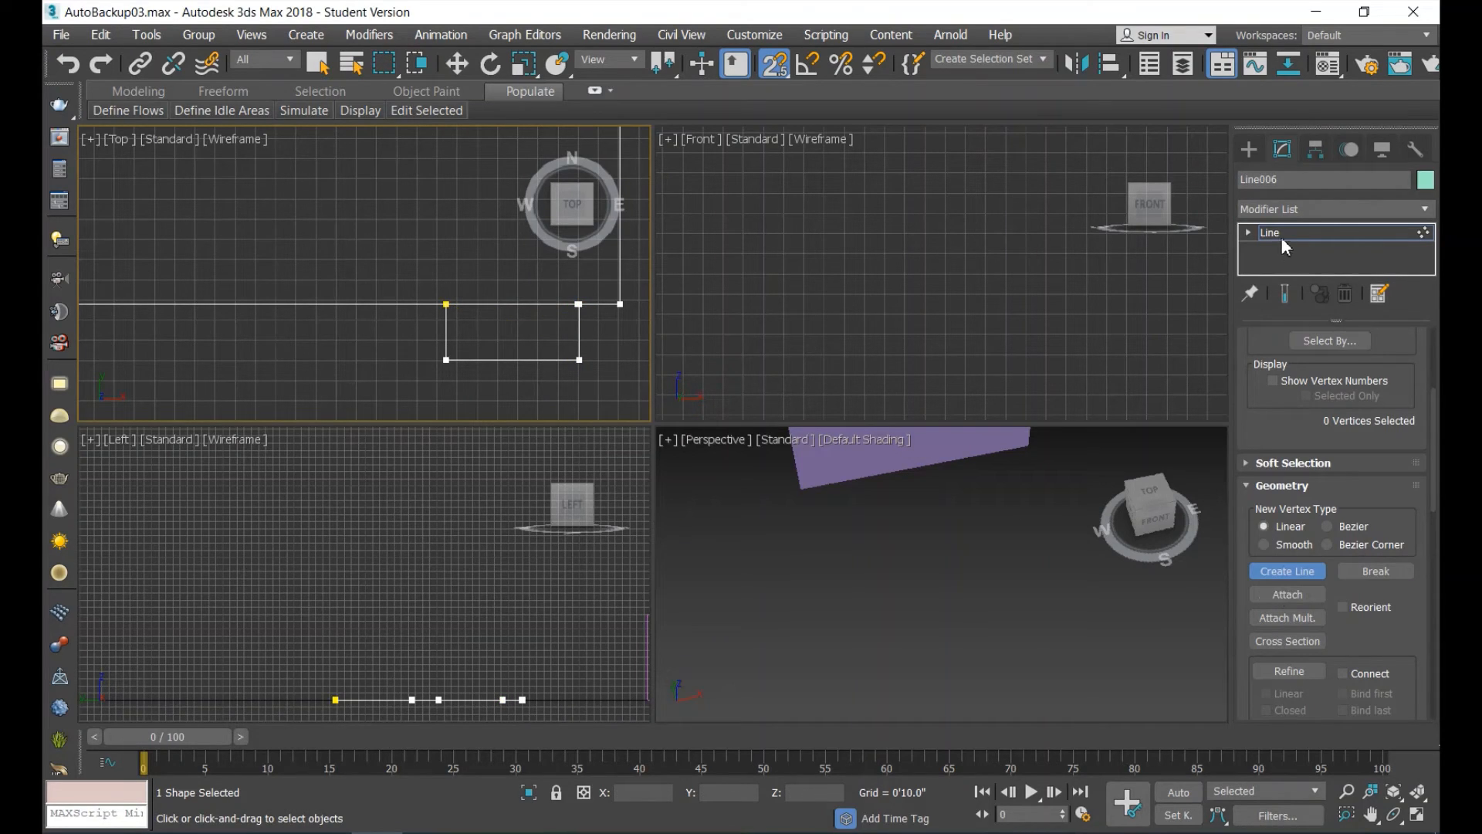
# Delete the southernmost segment of the projection at Segment sub-object level, leaving its two side lines.
pyautogui.click(1251, 230)
pyautogui.scroll(-2, 1317, 253)
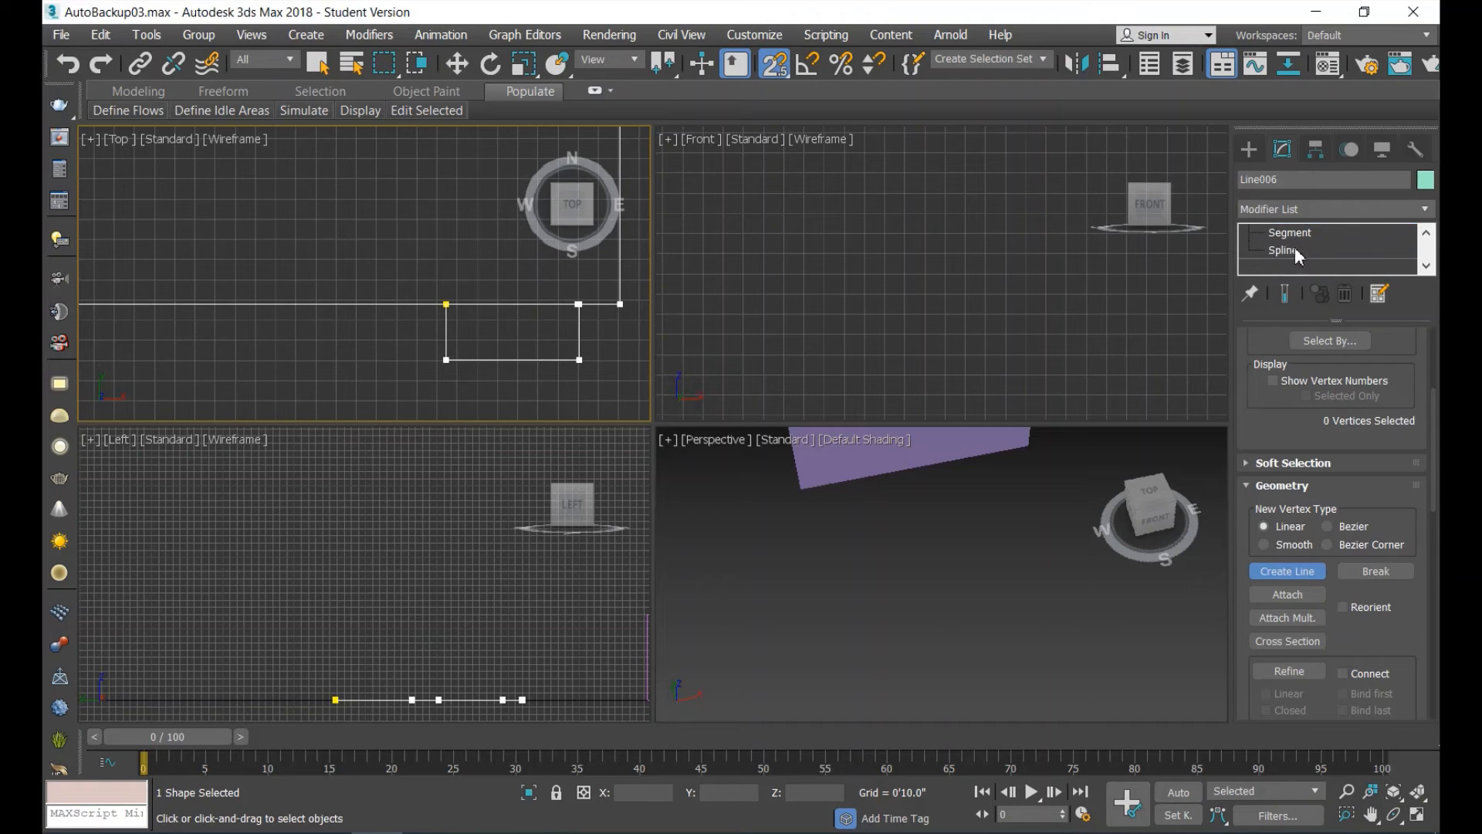
pyautogui.click(1289, 233)
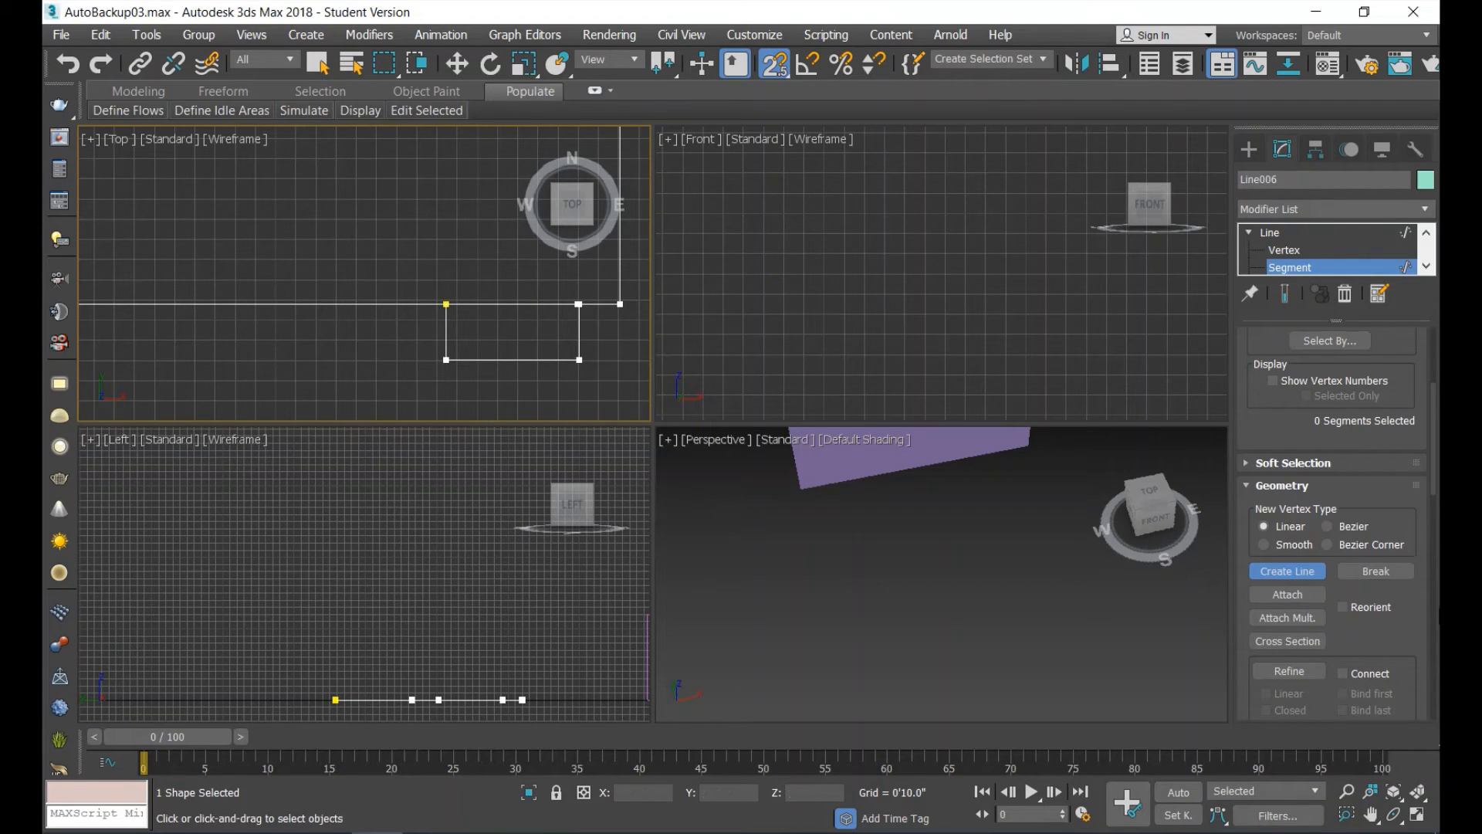
pyautogui.click(1306, 576)
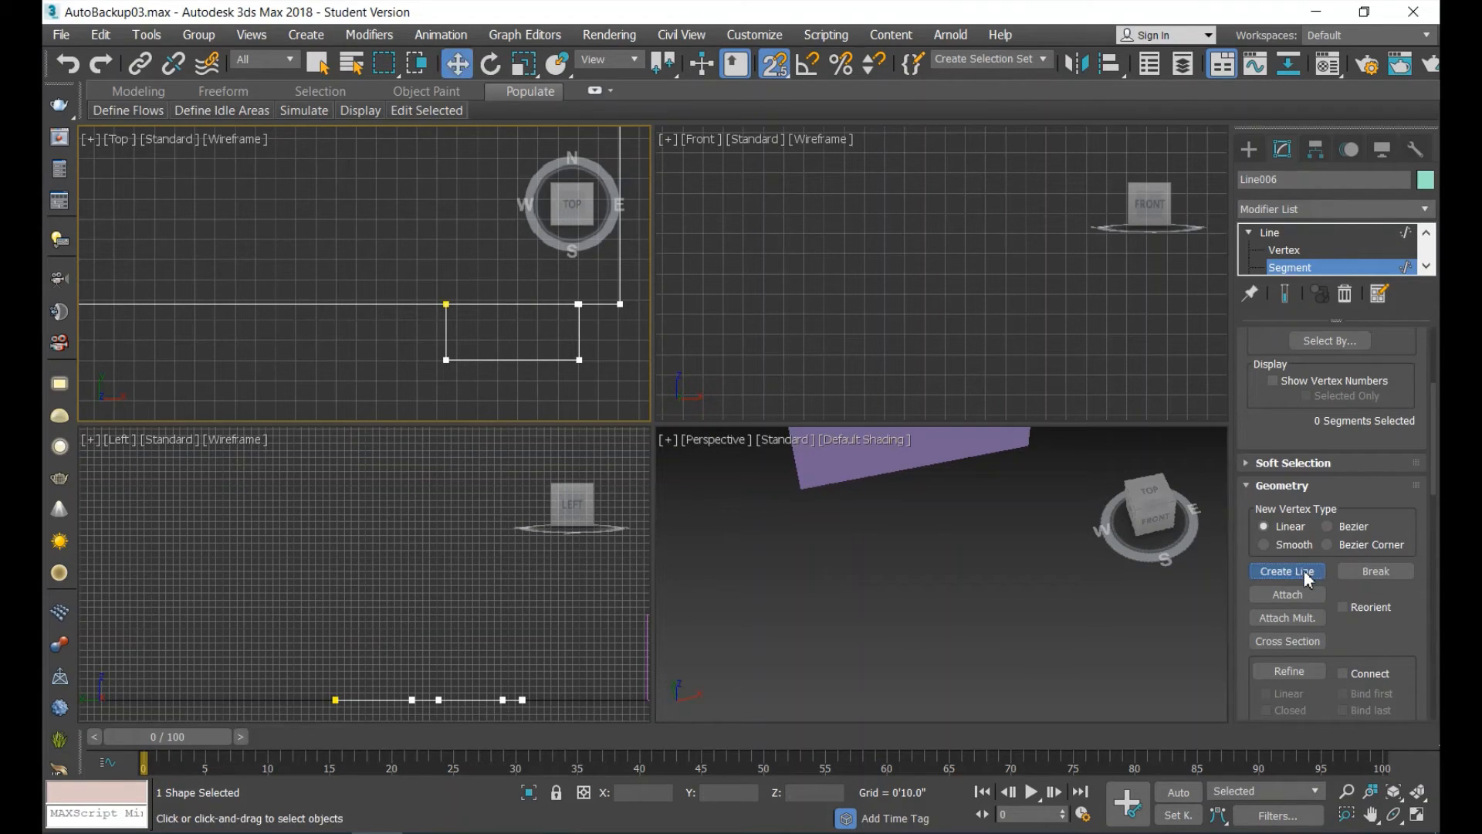
pyautogui.click(516, 358)
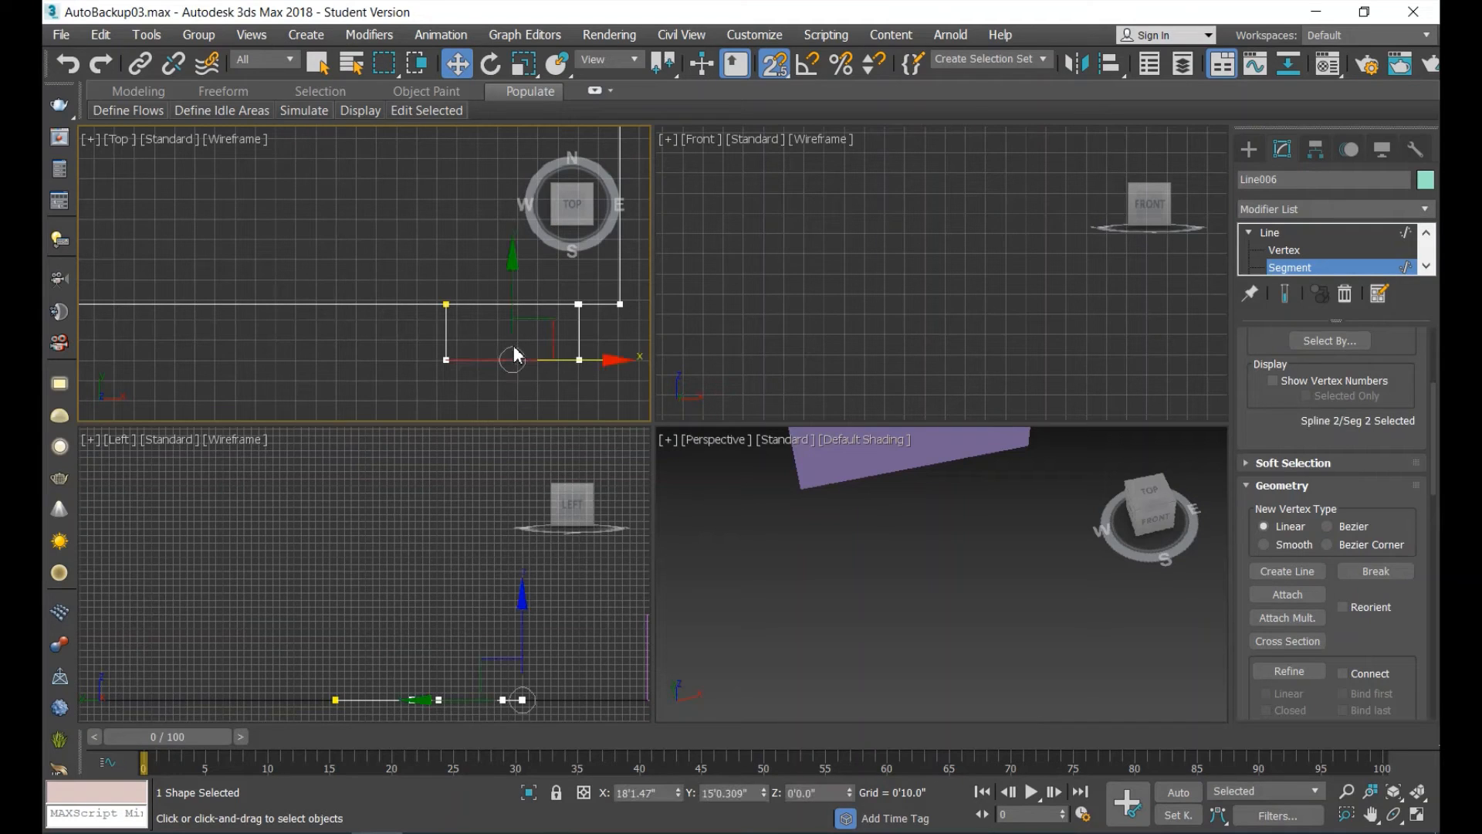
pyautogui.press('Delete')
pyautogui.click(1073, 675)
# Draw an End-End-Middle arc bulging south between the free ends of the projection's two side lines, with a radius of about 3'11".
pyautogui.click(1249, 148)
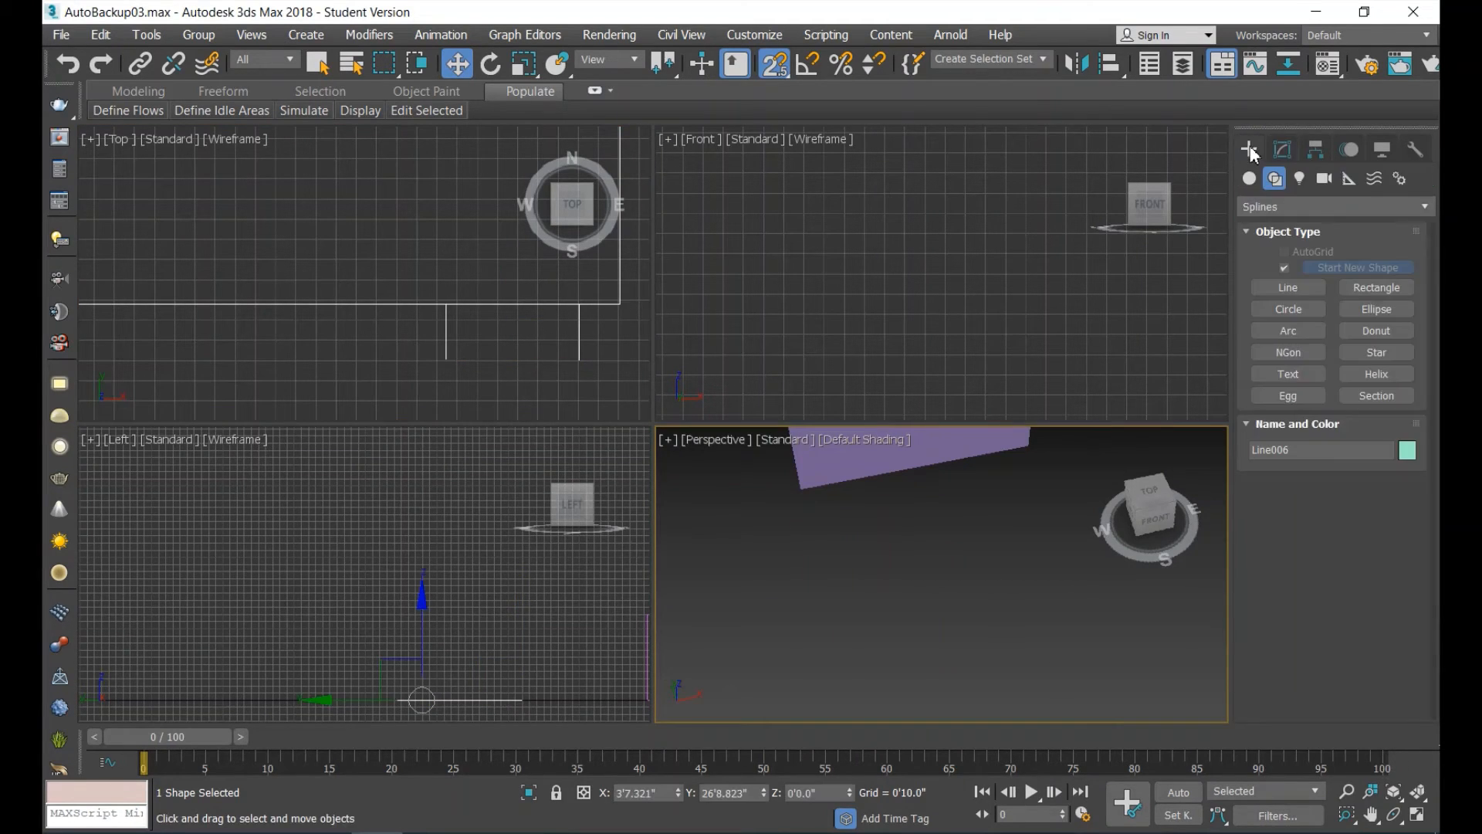
pyautogui.click(1298, 332)
pyautogui.scroll(-3, 545, 396)
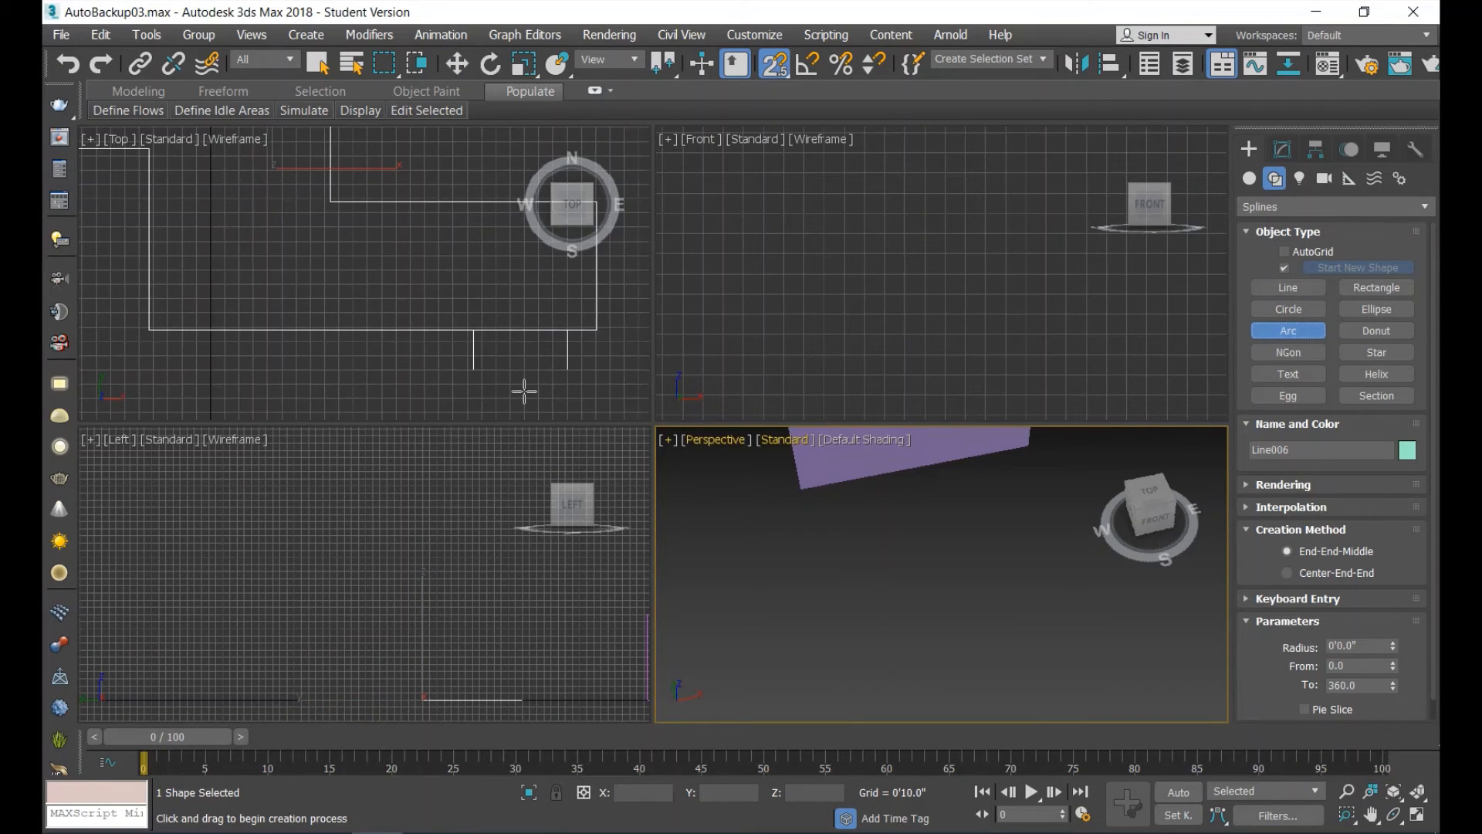
pyautogui.scroll(3, 523, 390)
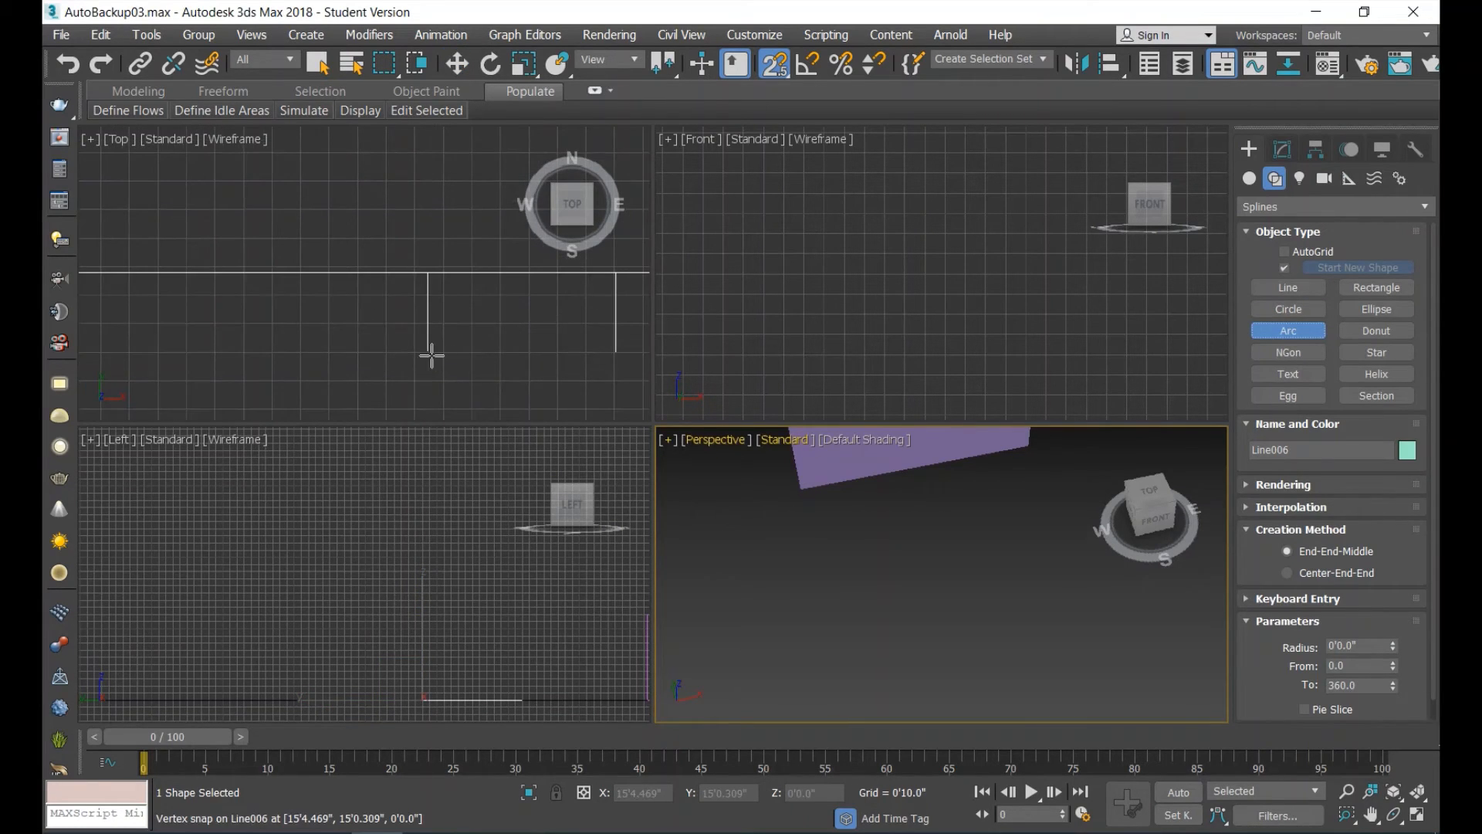
pyautogui.moveTo(428, 351); pyautogui.dragTo(616, 352)
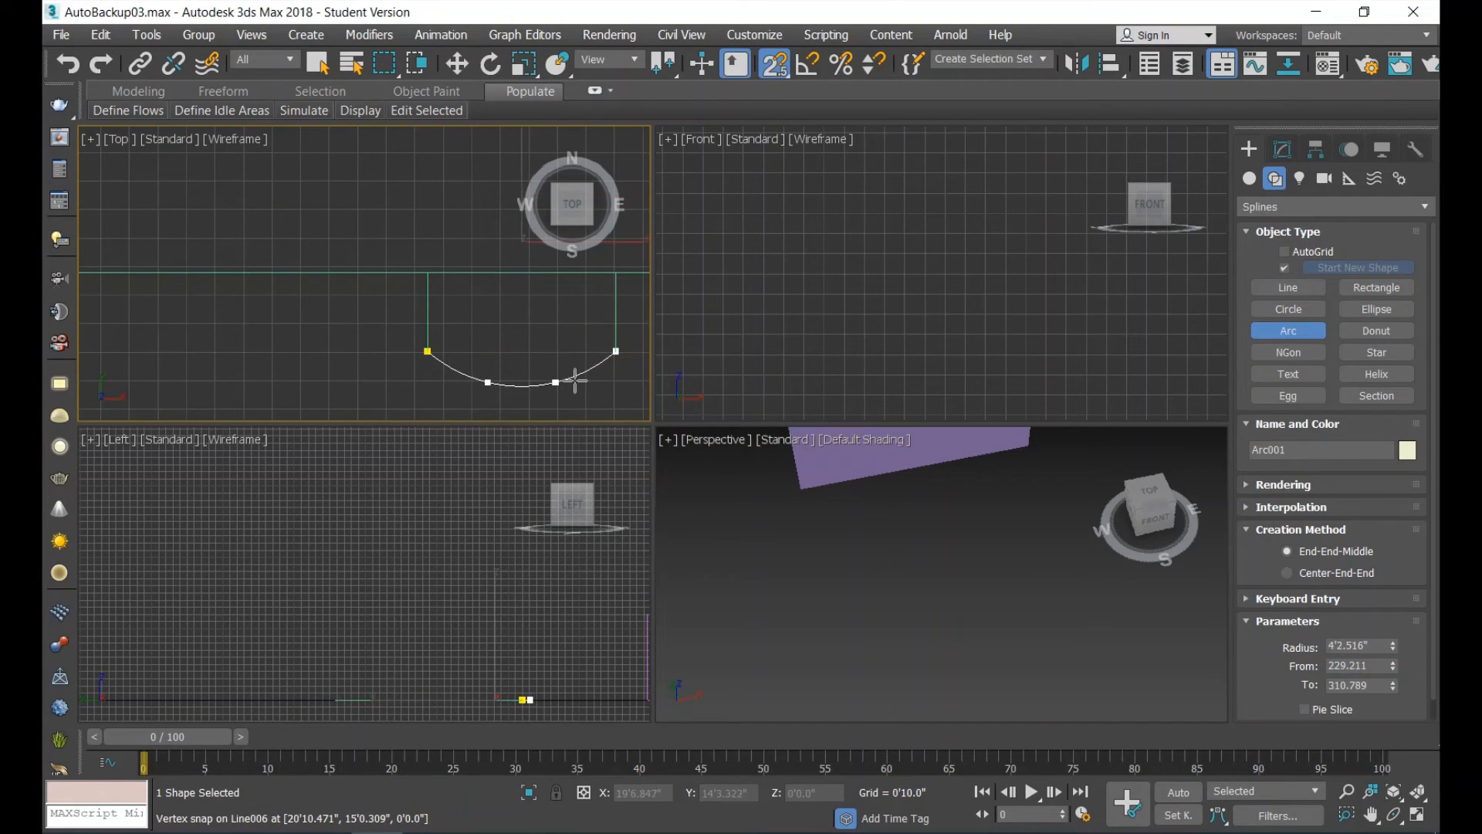
pyautogui.click(568, 327)
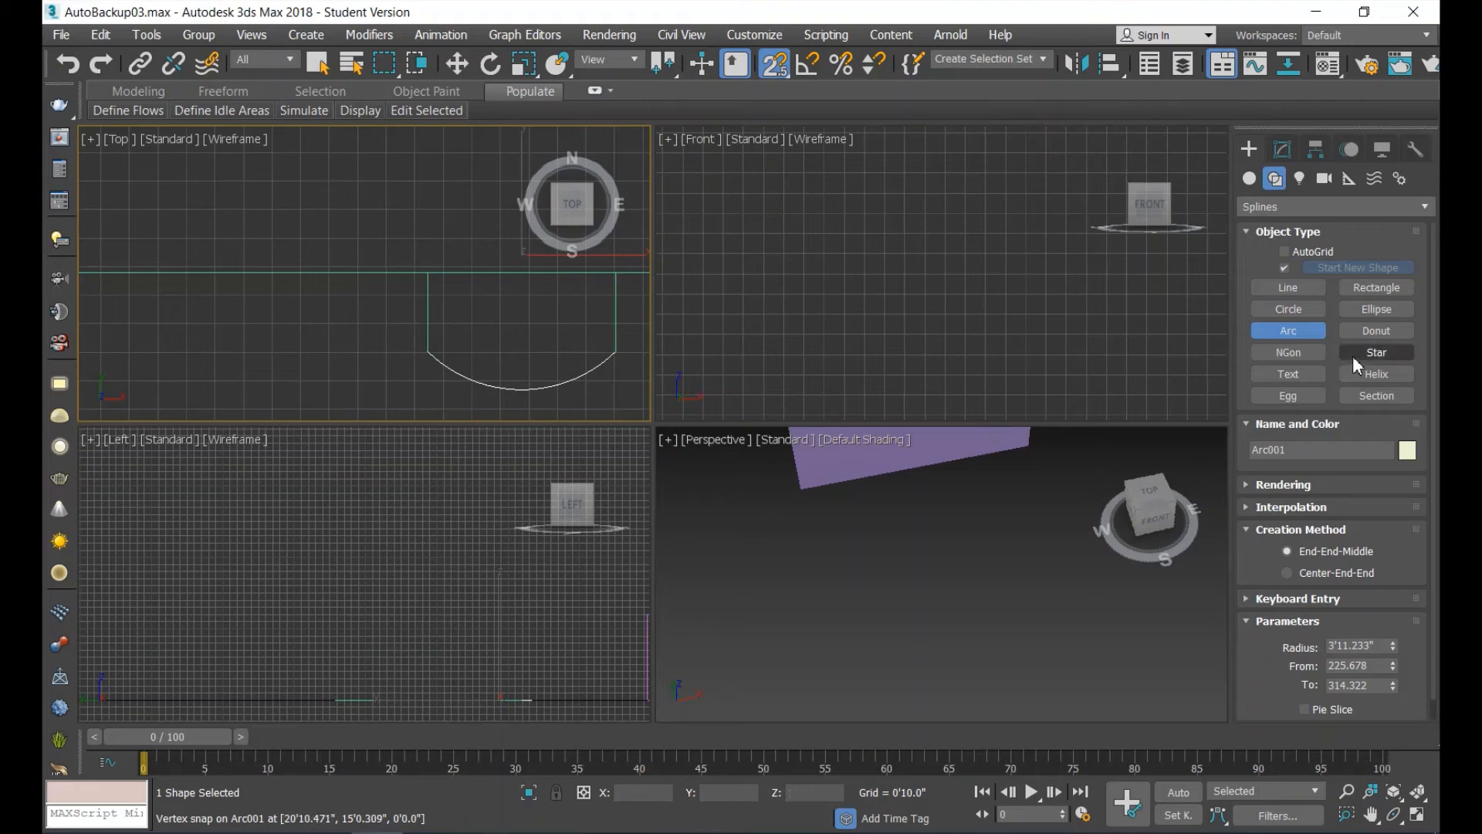
# Select the stepped outline and attach the new arc to it.
pyautogui.click(458, 65)
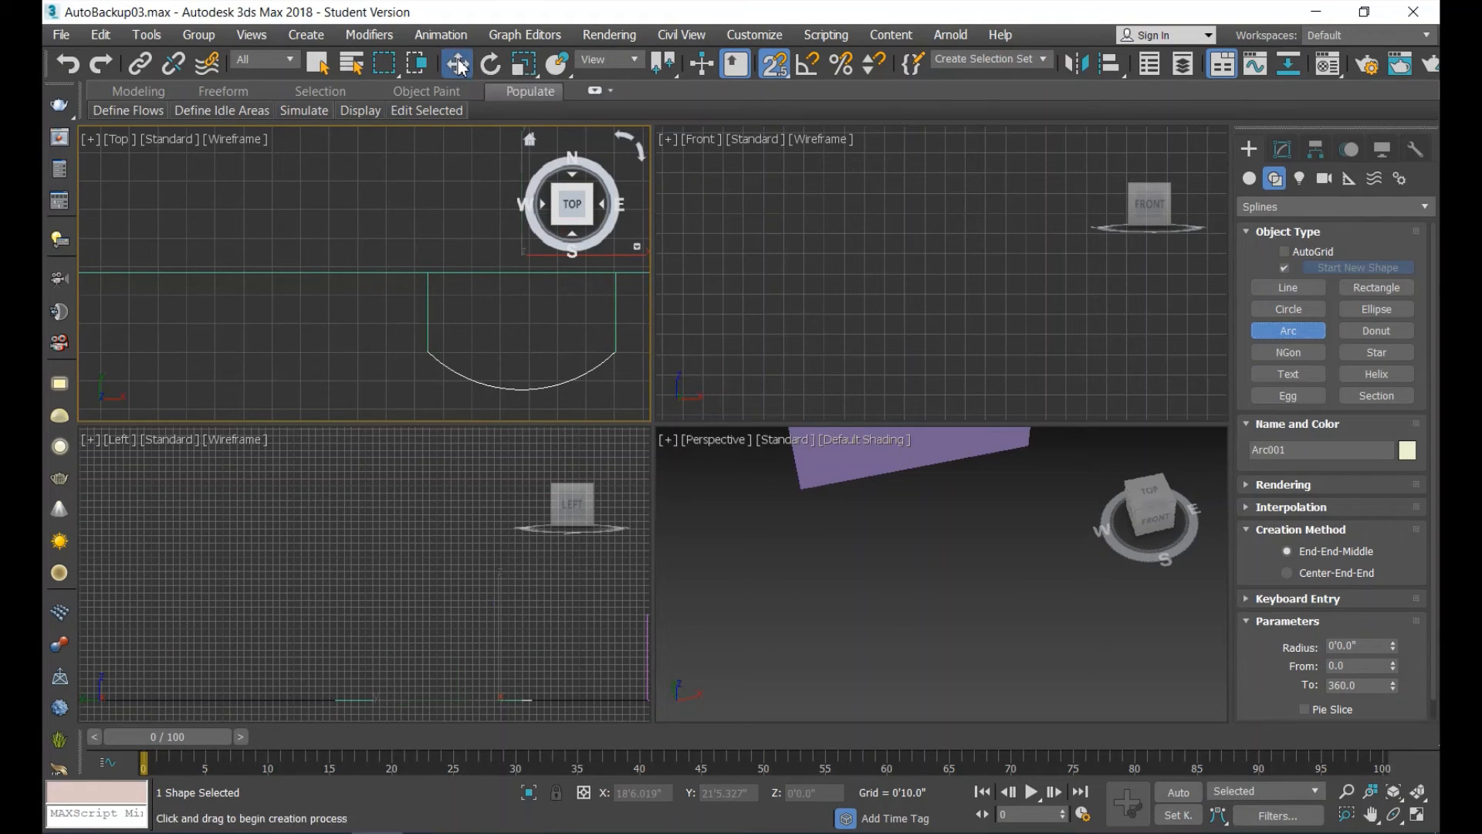
pyautogui.click(458, 275)
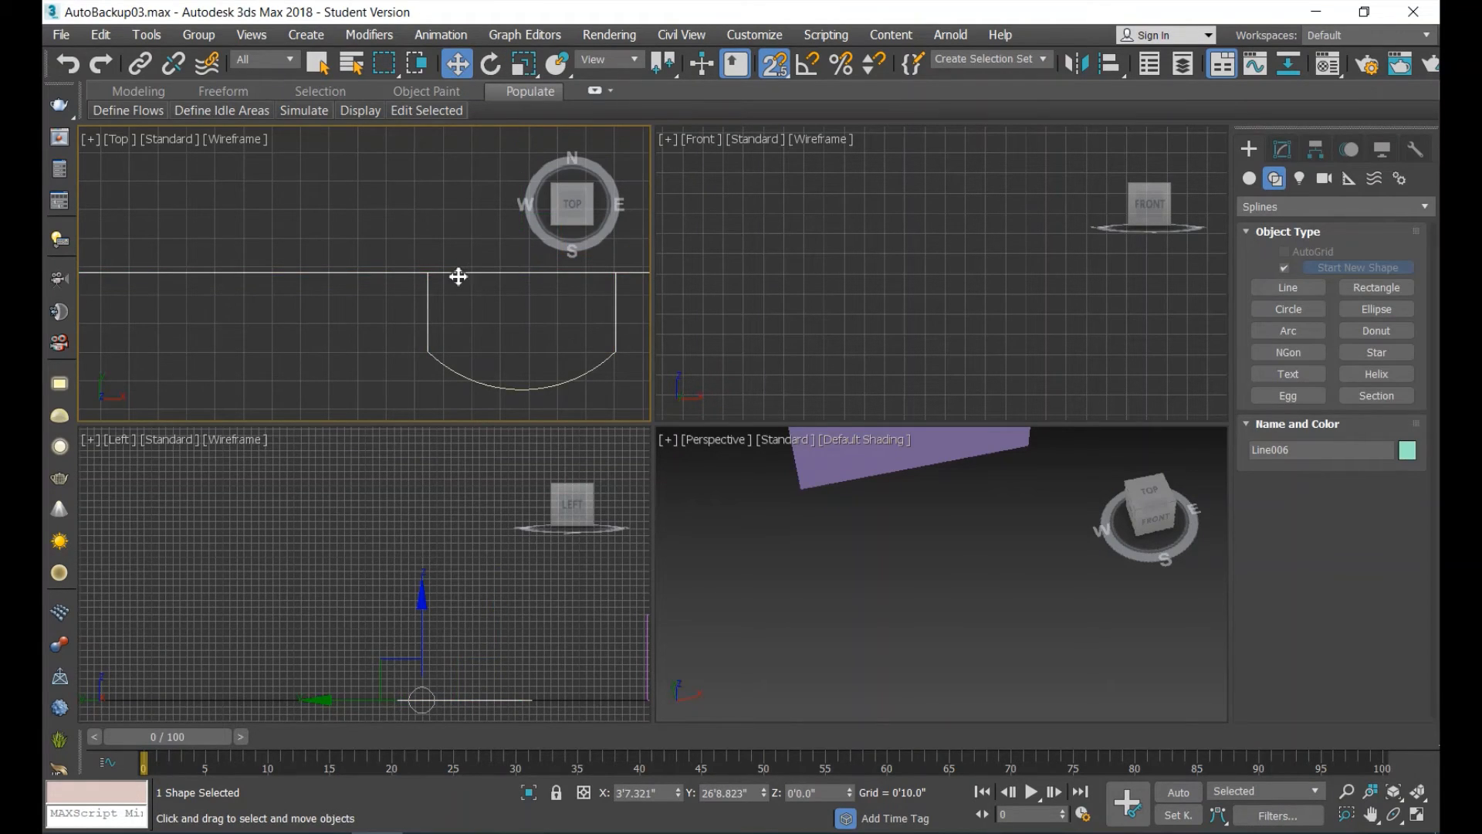
pyautogui.click(1283, 149)
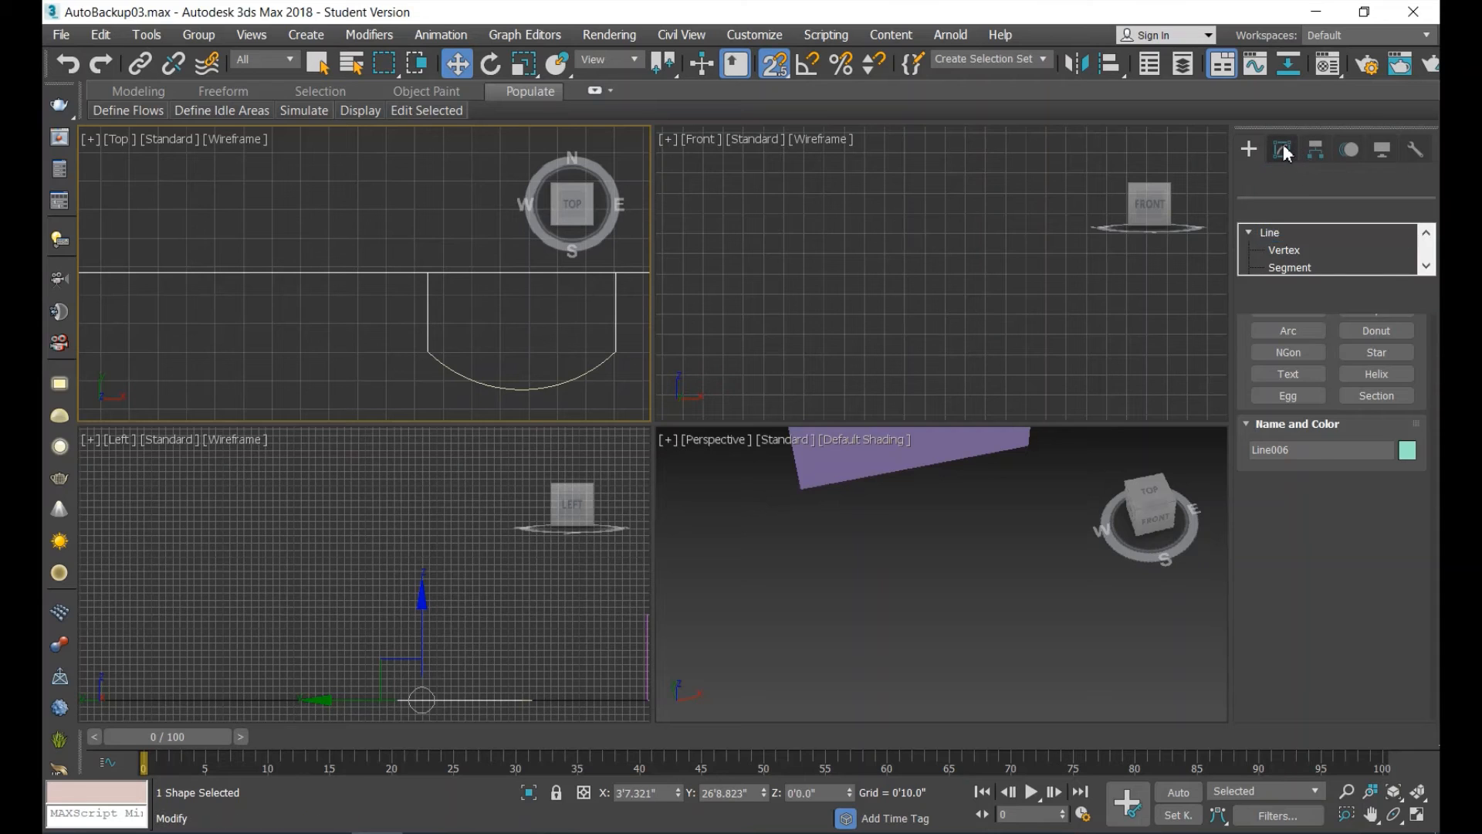
pyautogui.click(1287, 593)
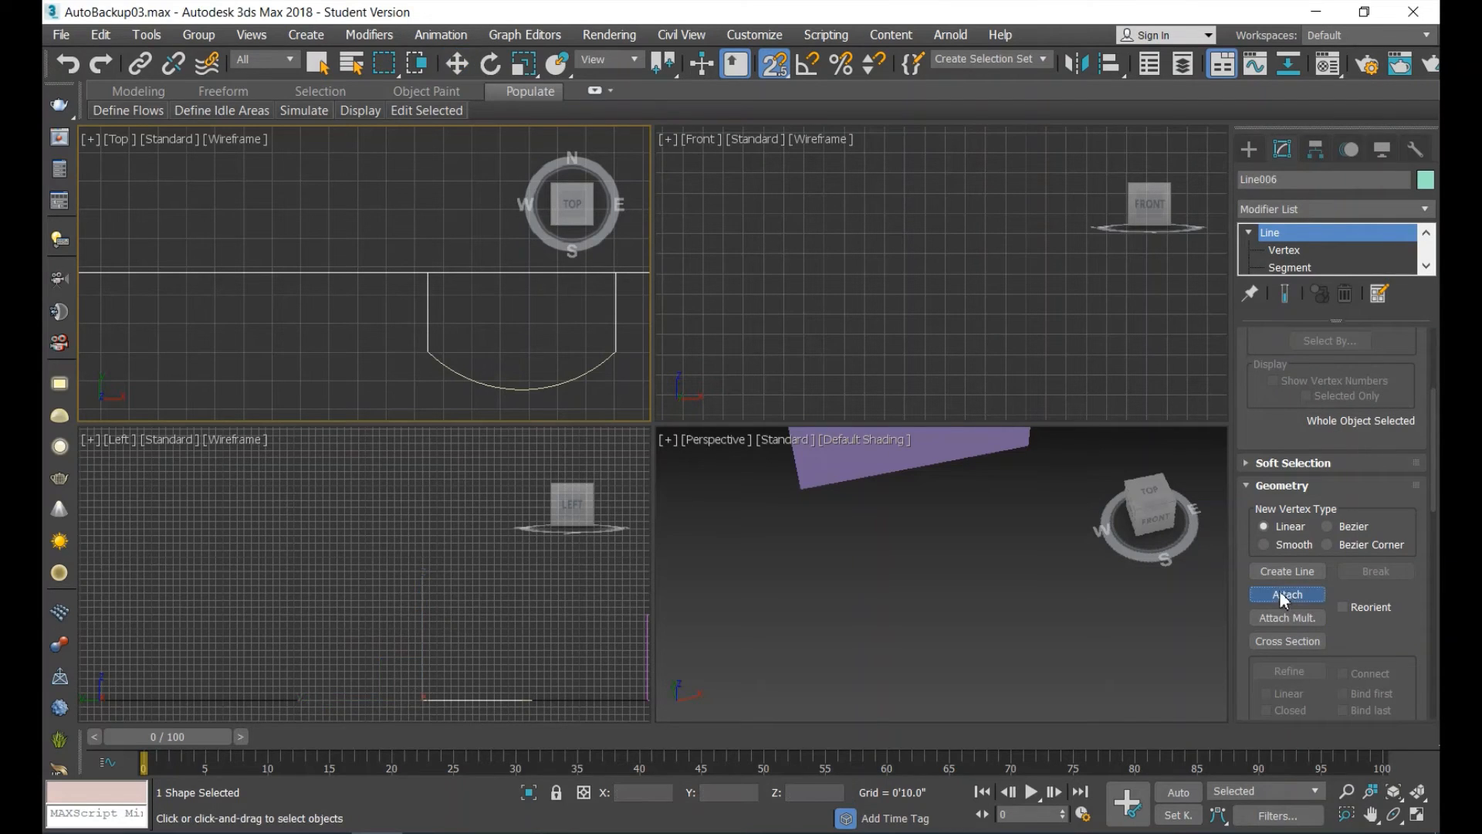
pyautogui.click(591, 369)
# Weld the vertices where each end of the arc meets the projection's side lines.
pyautogui.scroll(-1, 1342, 233)
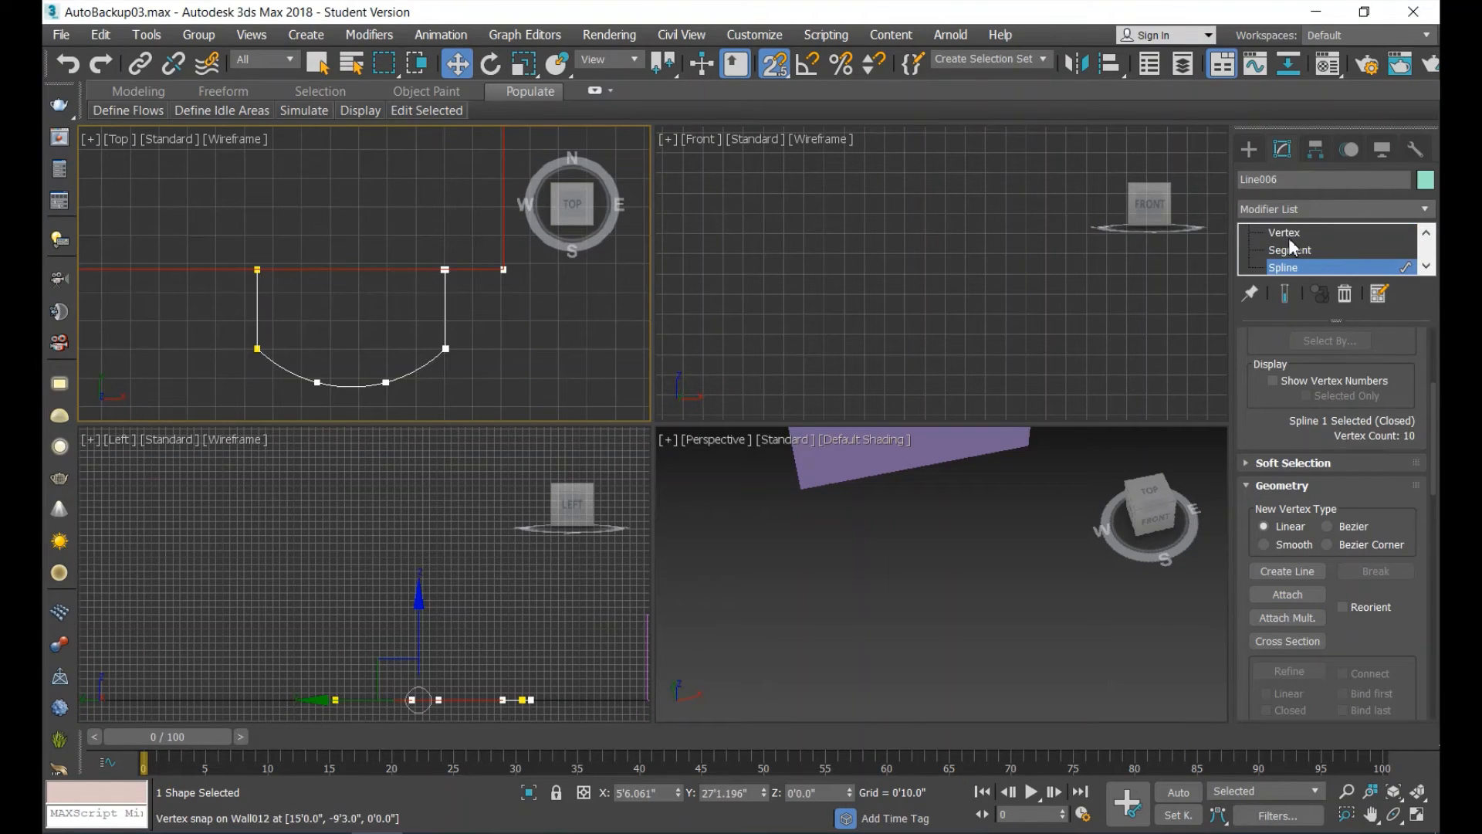
pyautogui.click(1287, 233)
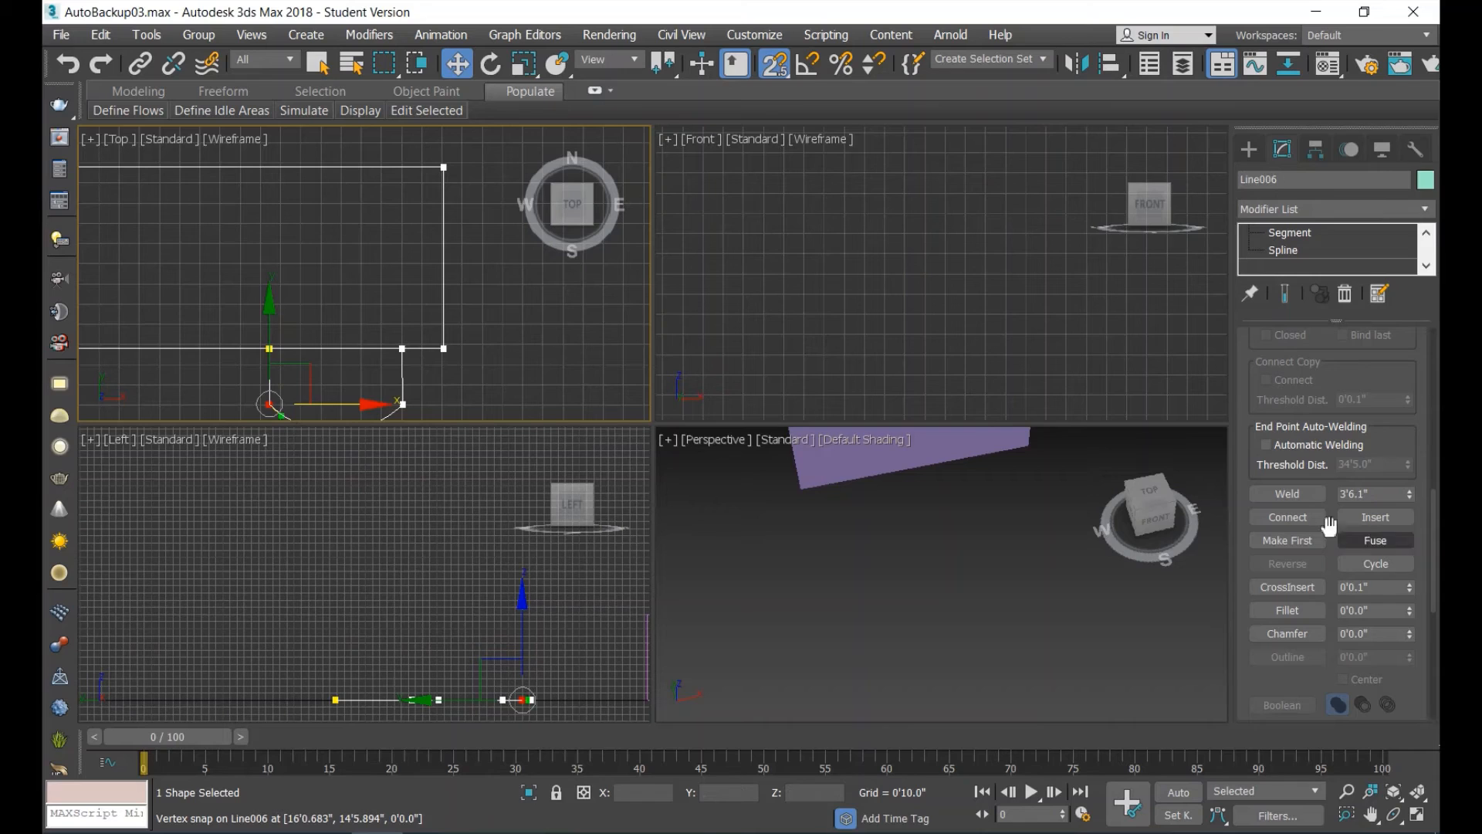
pyautogui.click(1289, 495)
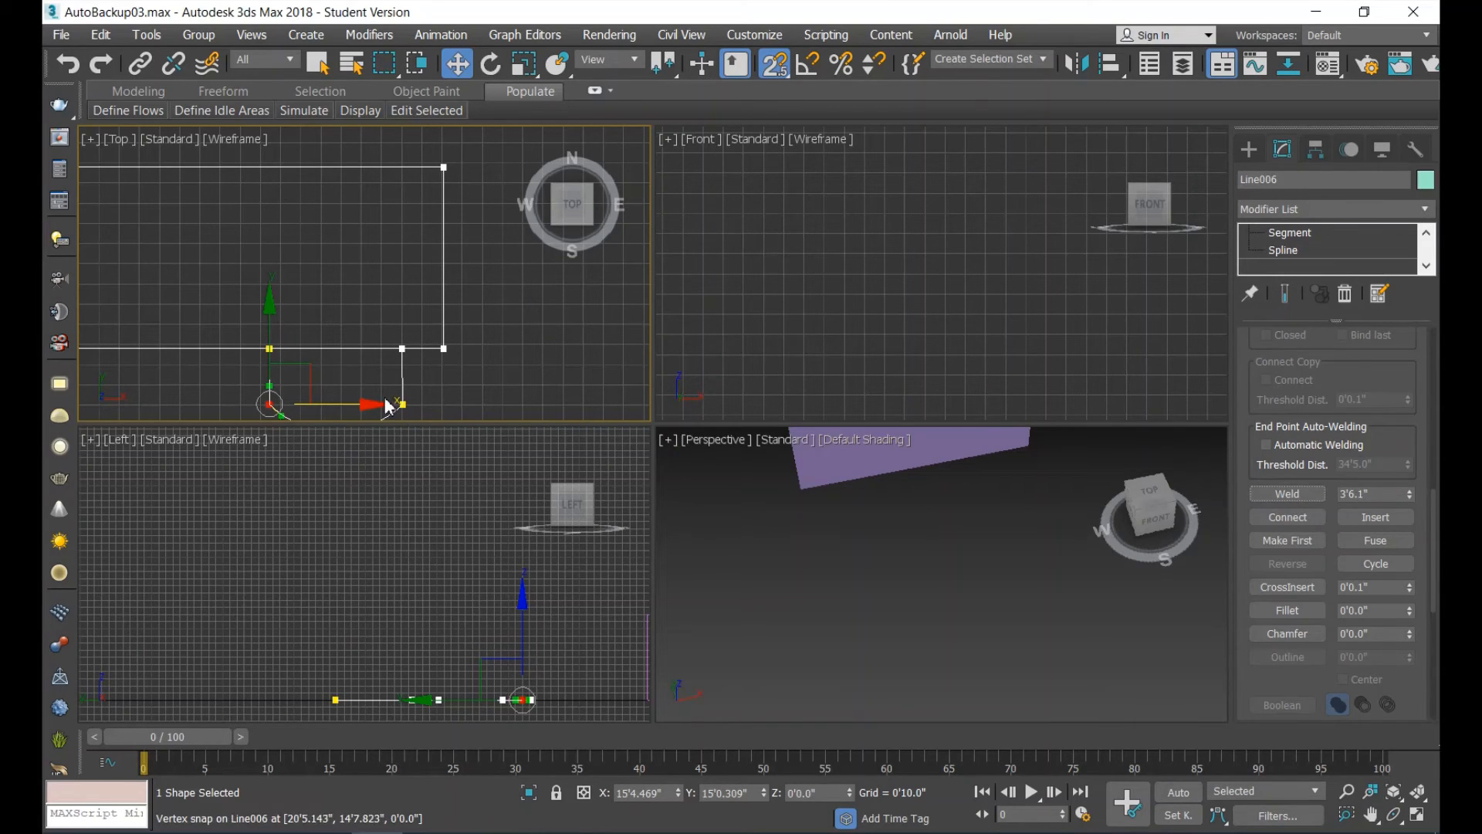
pyautogui.moveTo(417, 416); pyautogui.dragTo(423, 420)
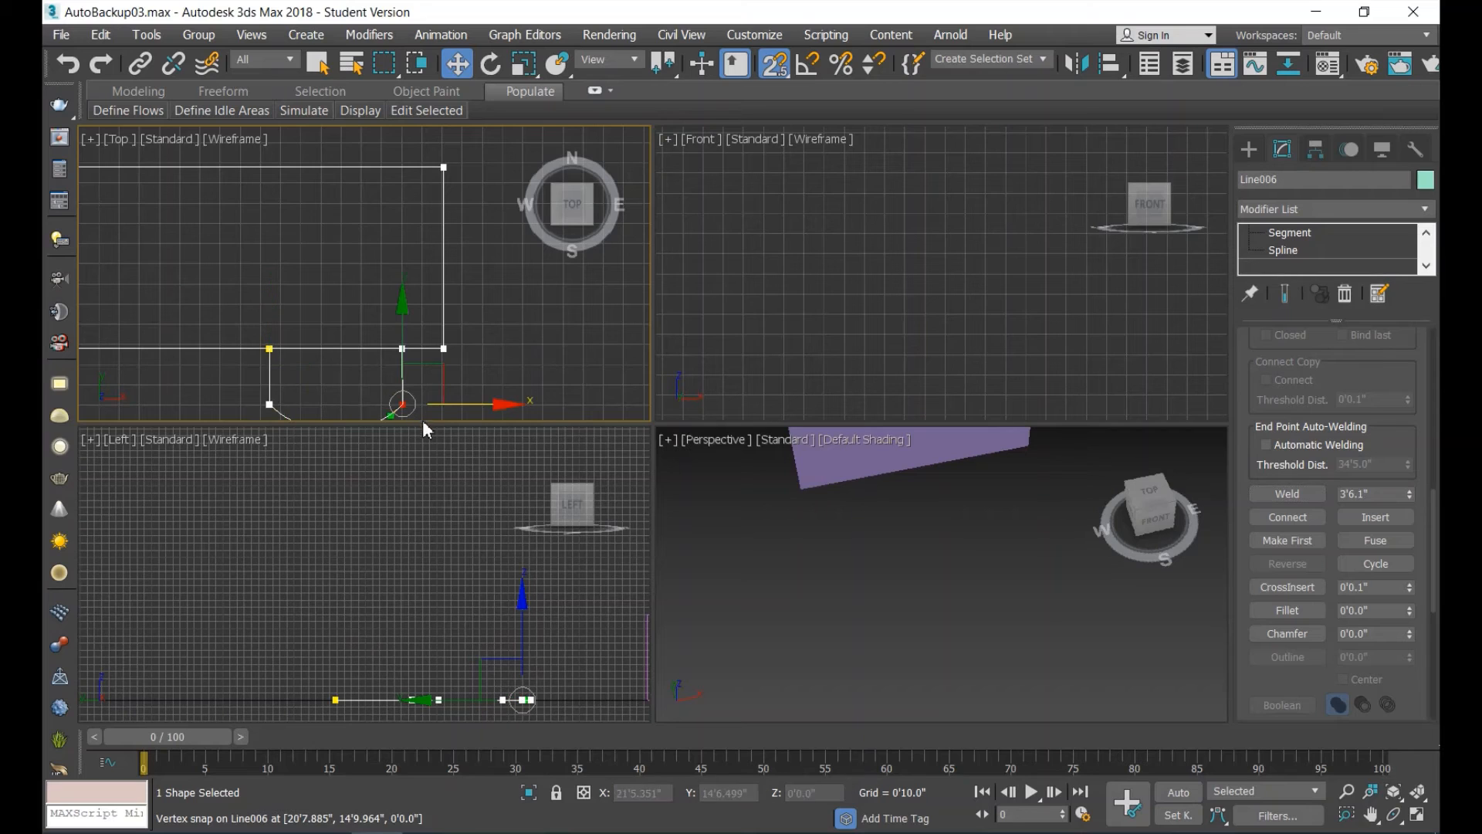
pyautogui.click(1299, 493)
pyautogui.click(526, 361)
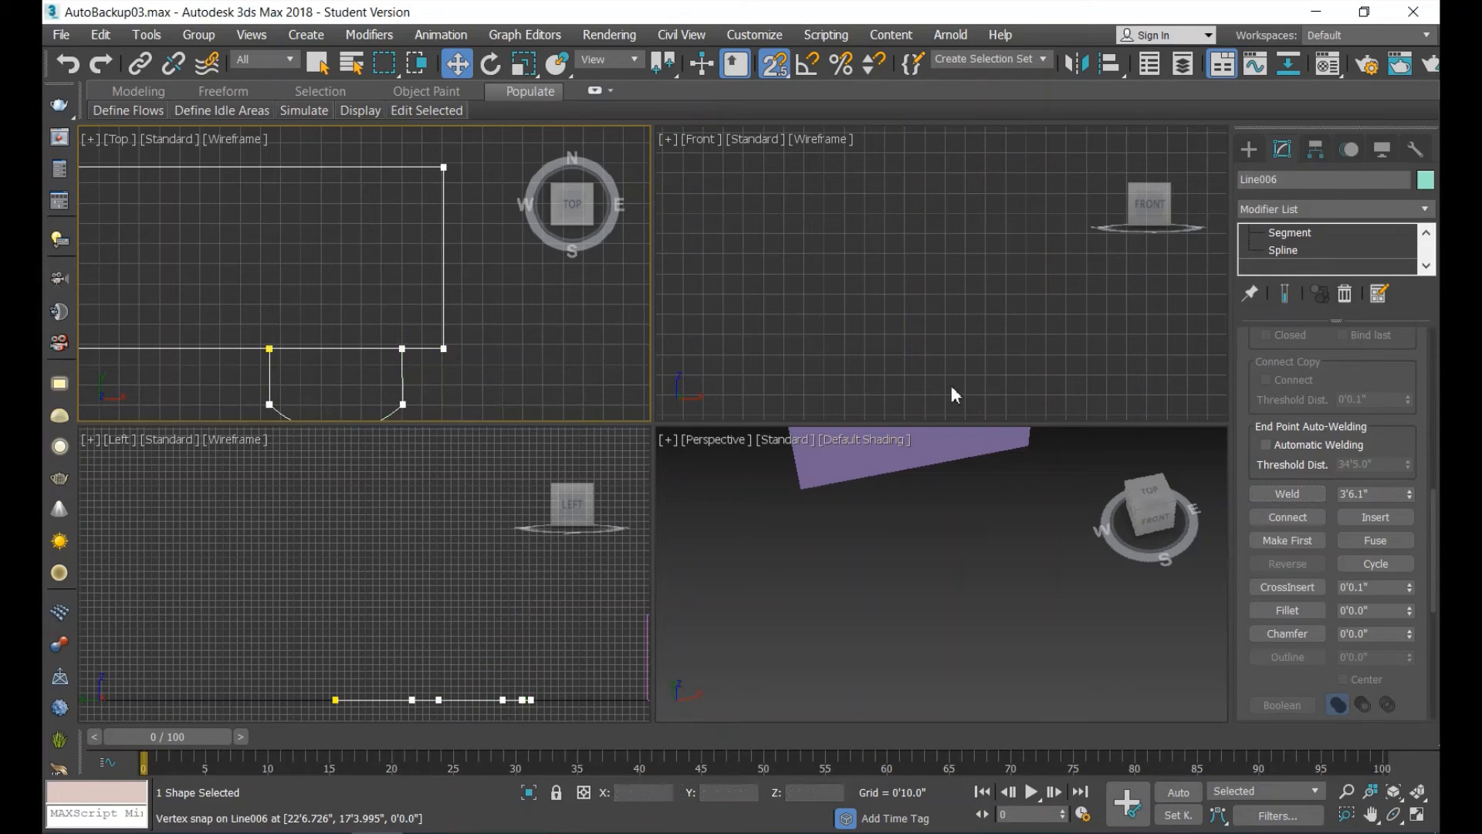
# Select the outline and the curved projection in turn at Spline sub-object level to check that they are separate splines.
pyautogui.click(1291, 255)
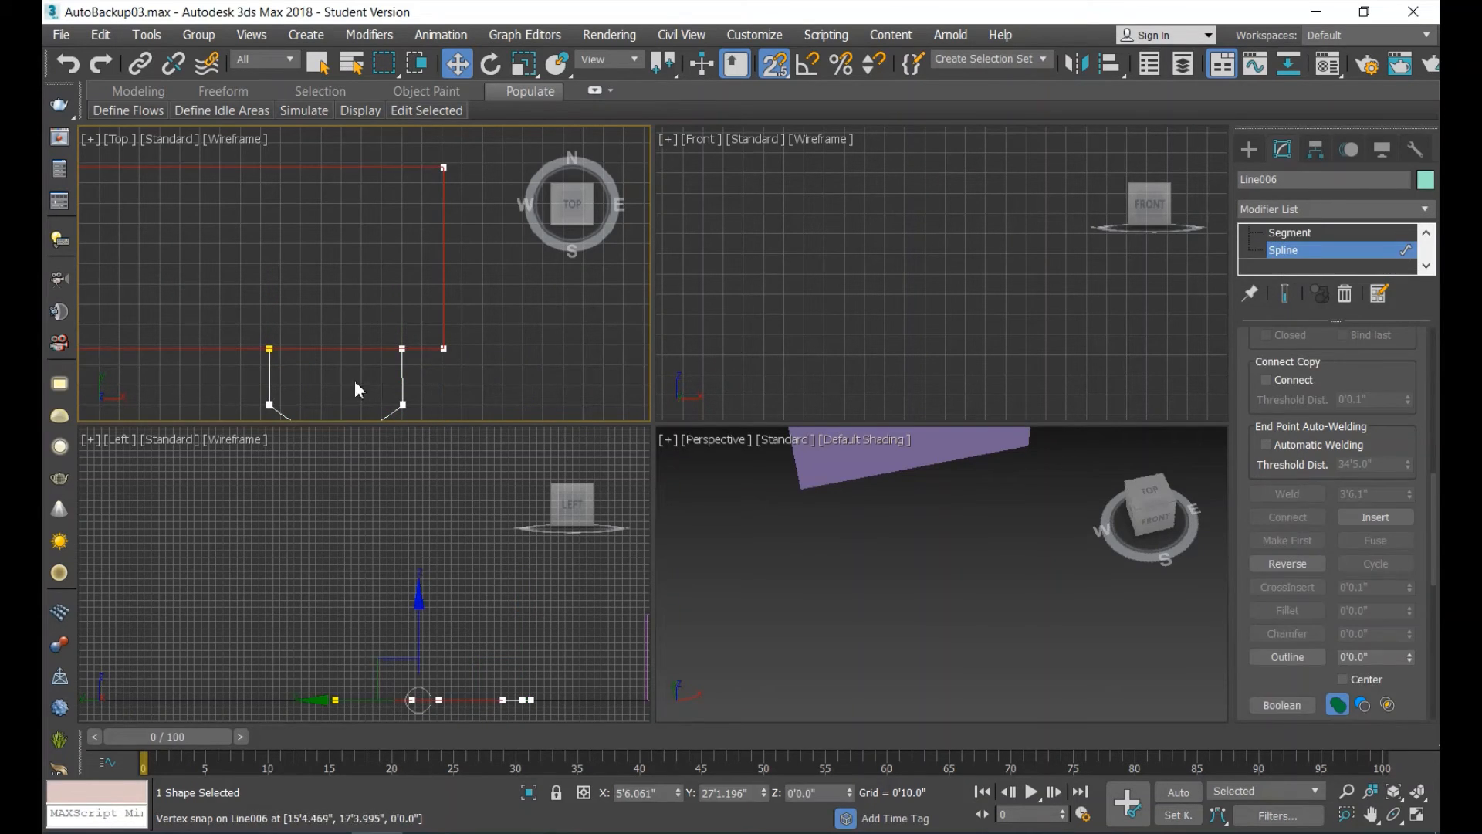
pyautogui.click(403, 375)
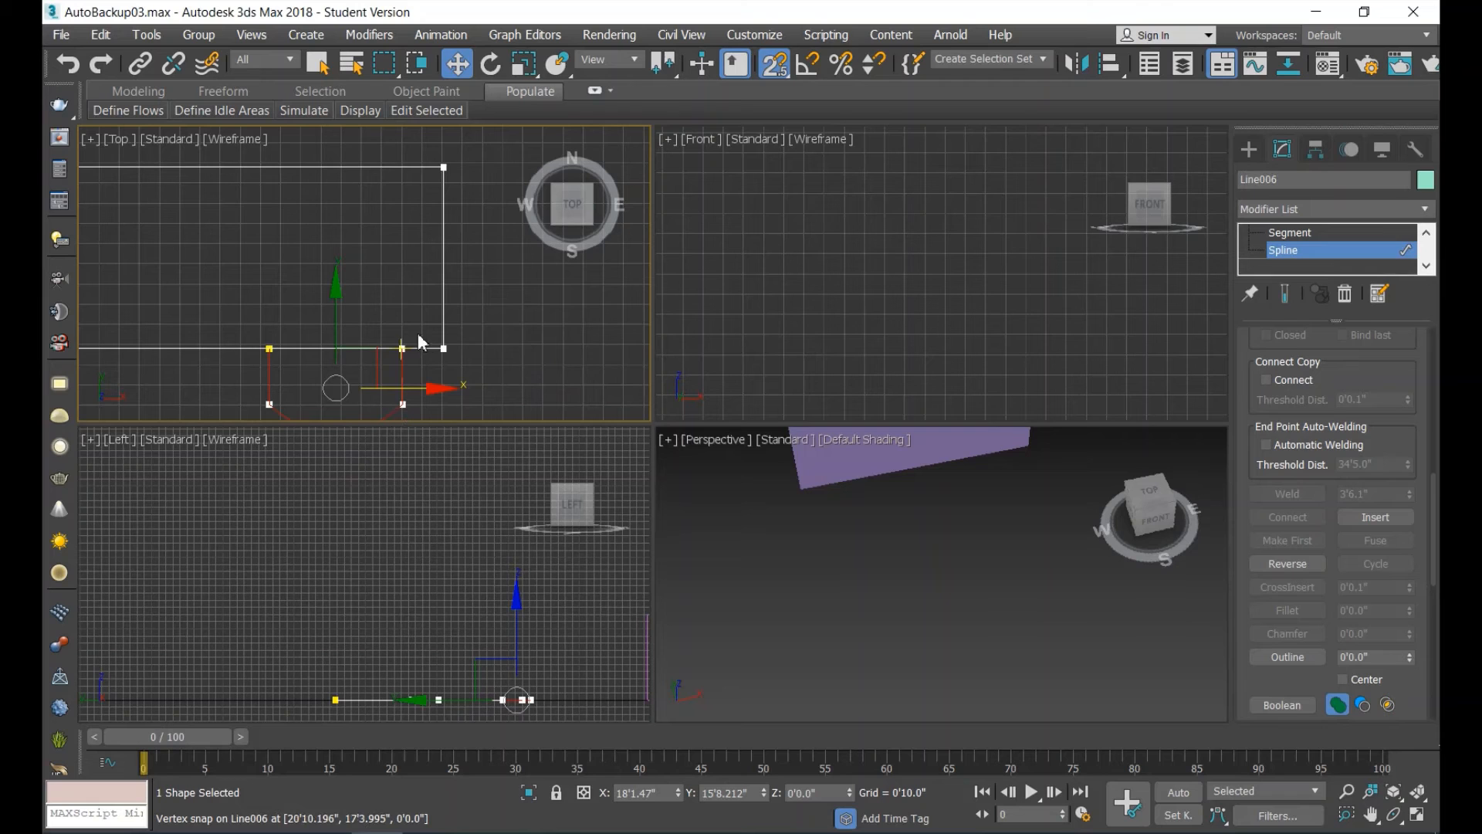
pyautogui.scroll(-5, 363, 309)
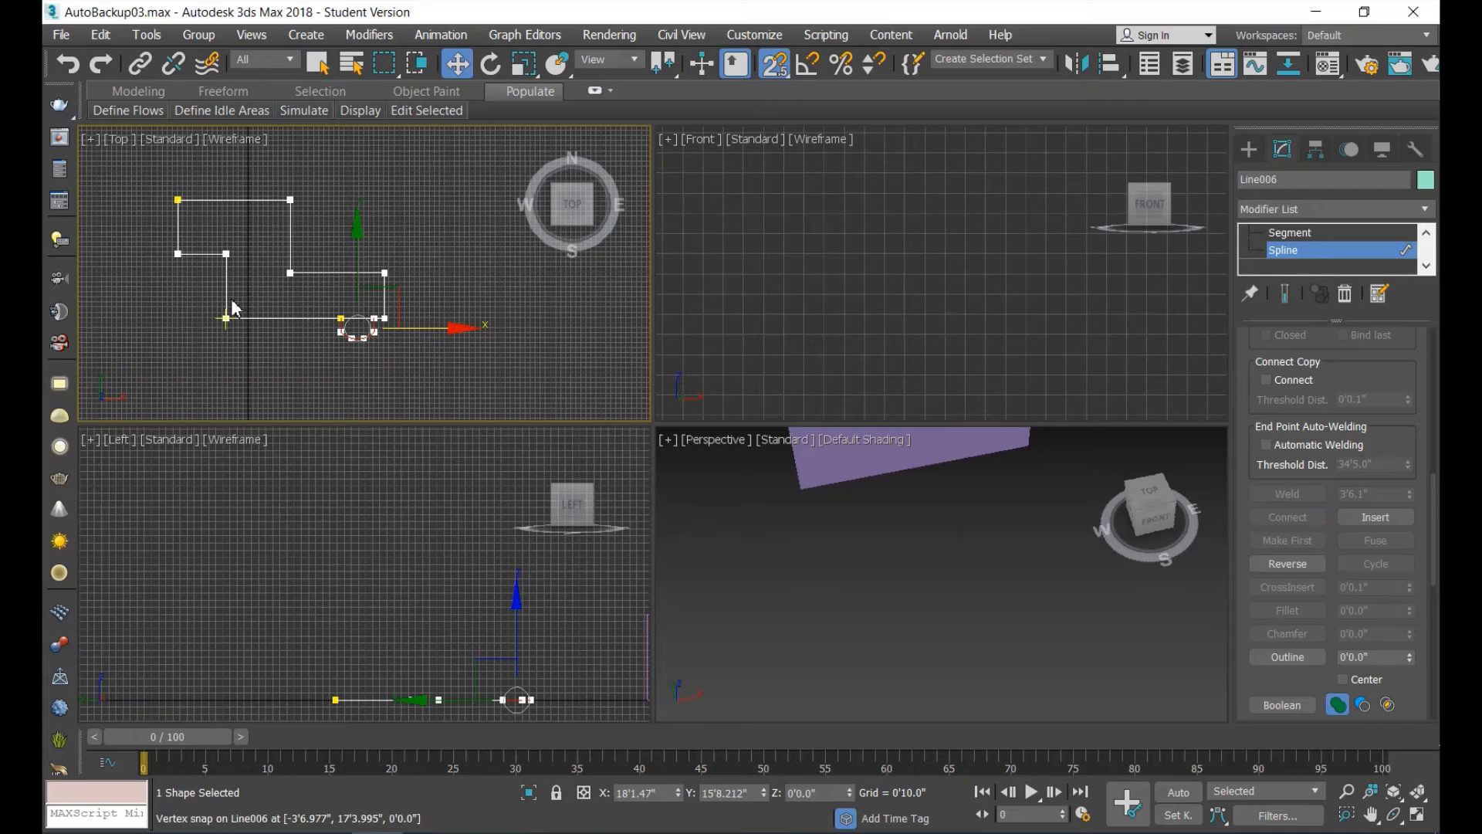
pyautogui.scroll(4, 243, 275)
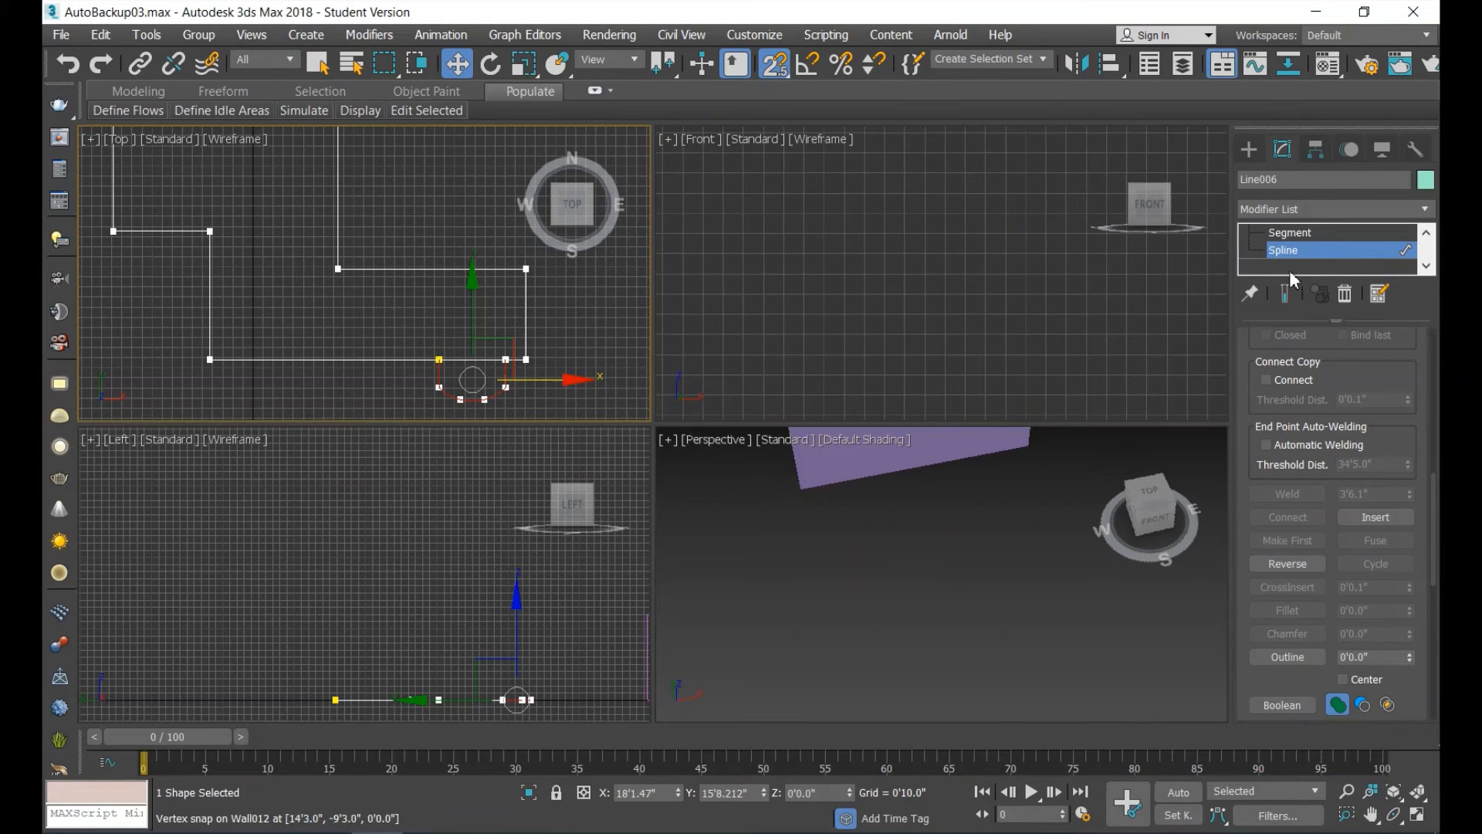
# Select all the segments of the outline's southern edge at Segment sub-object level and detach them together as a separate shape.
pyautogui.scroll(2, 1305, 243)
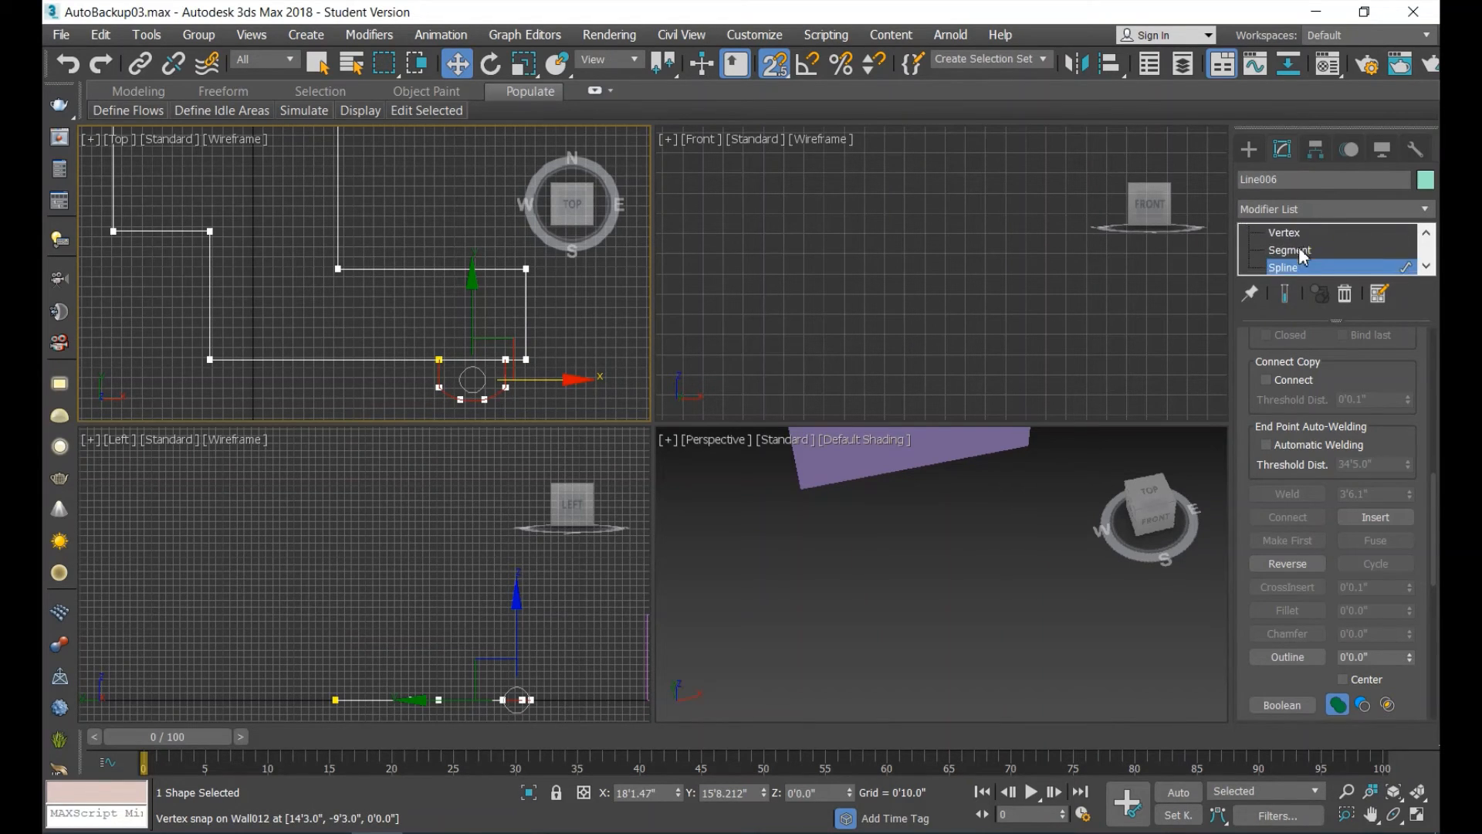
pyautogui.click(1293, 267)
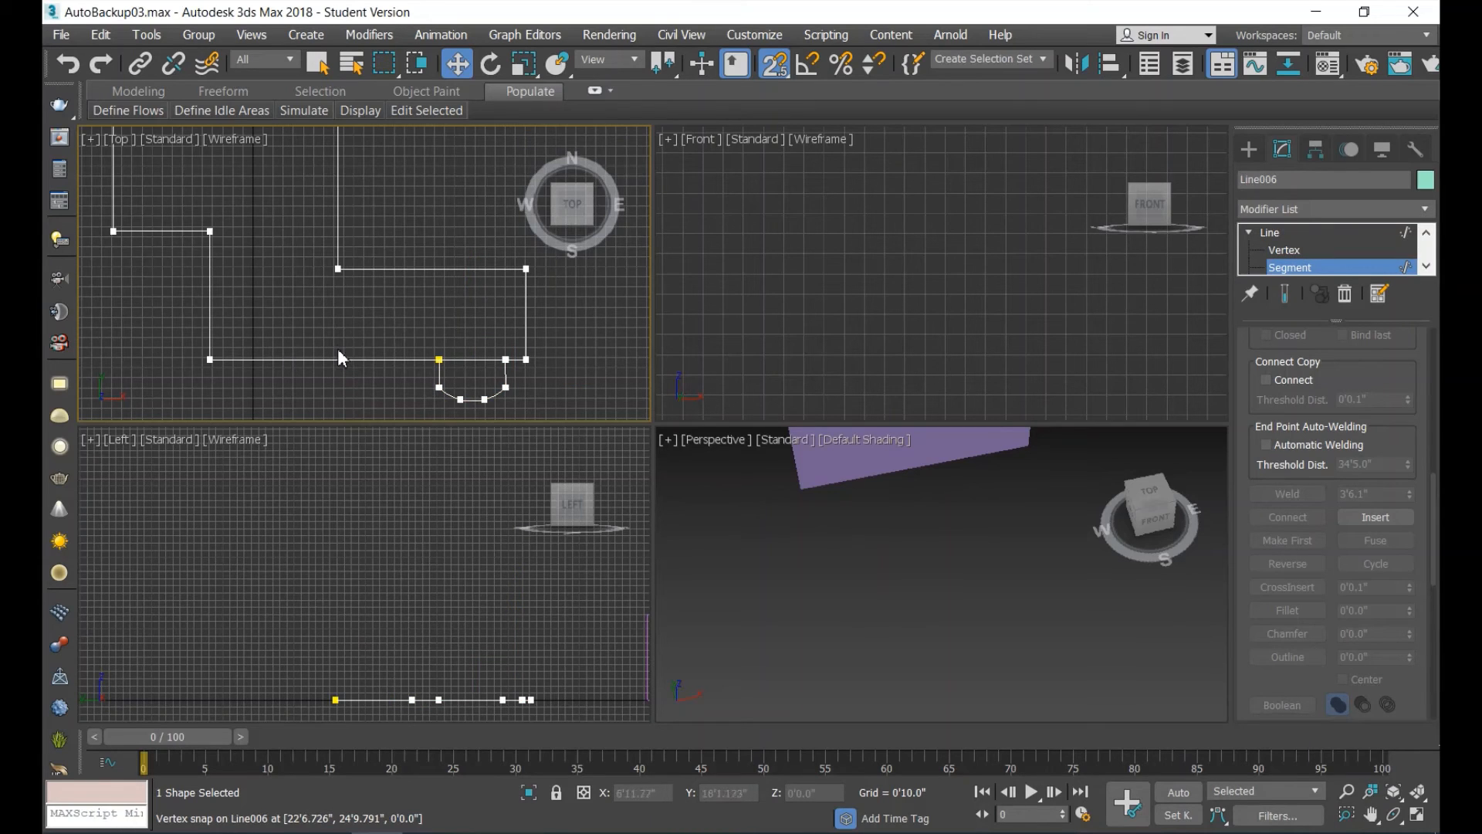
pyautogui.click(319, 361)
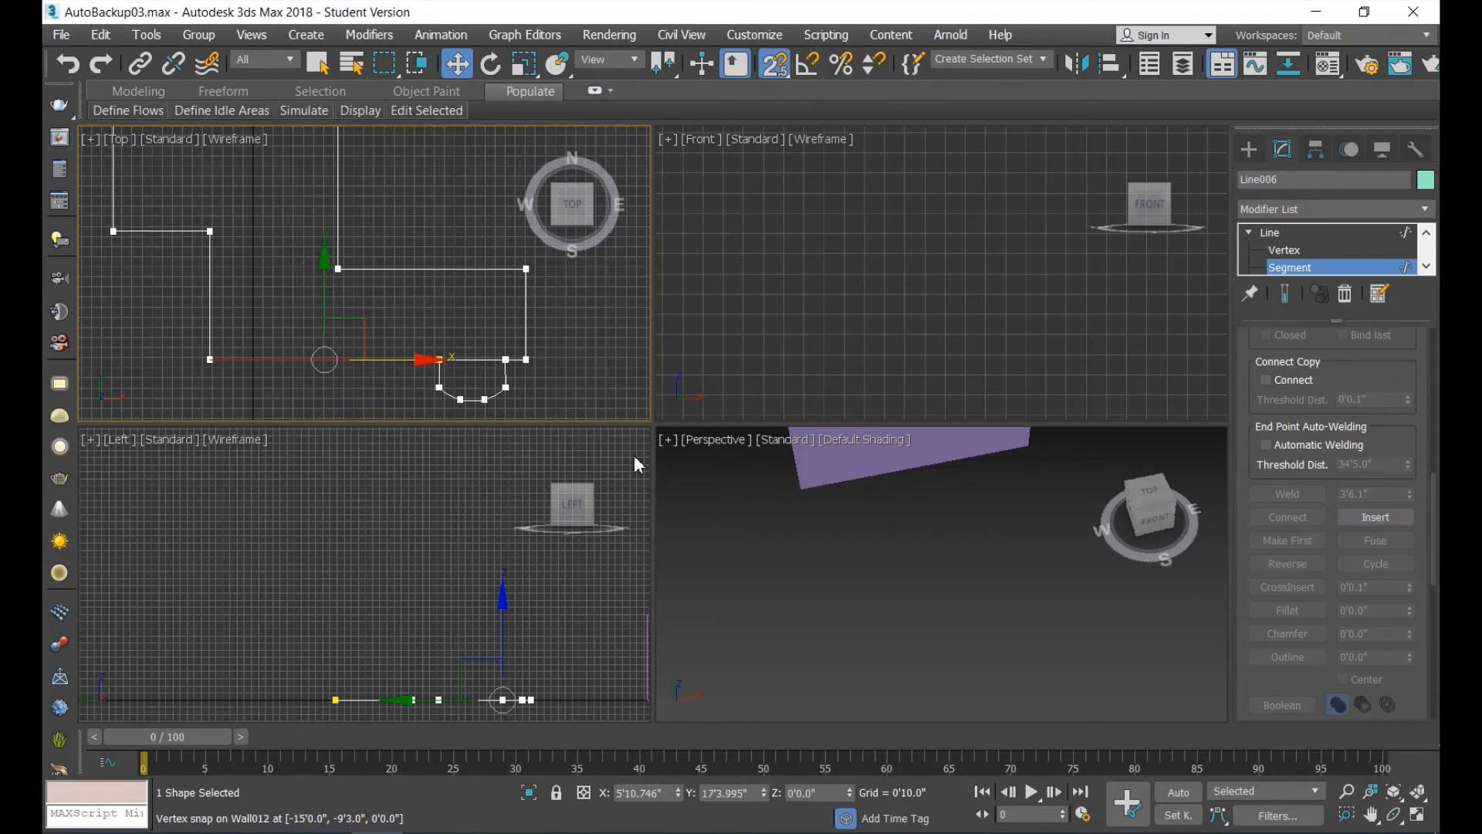
pyautogui.click(468, 361)
pyautogui.scroll(3, 512, 346)
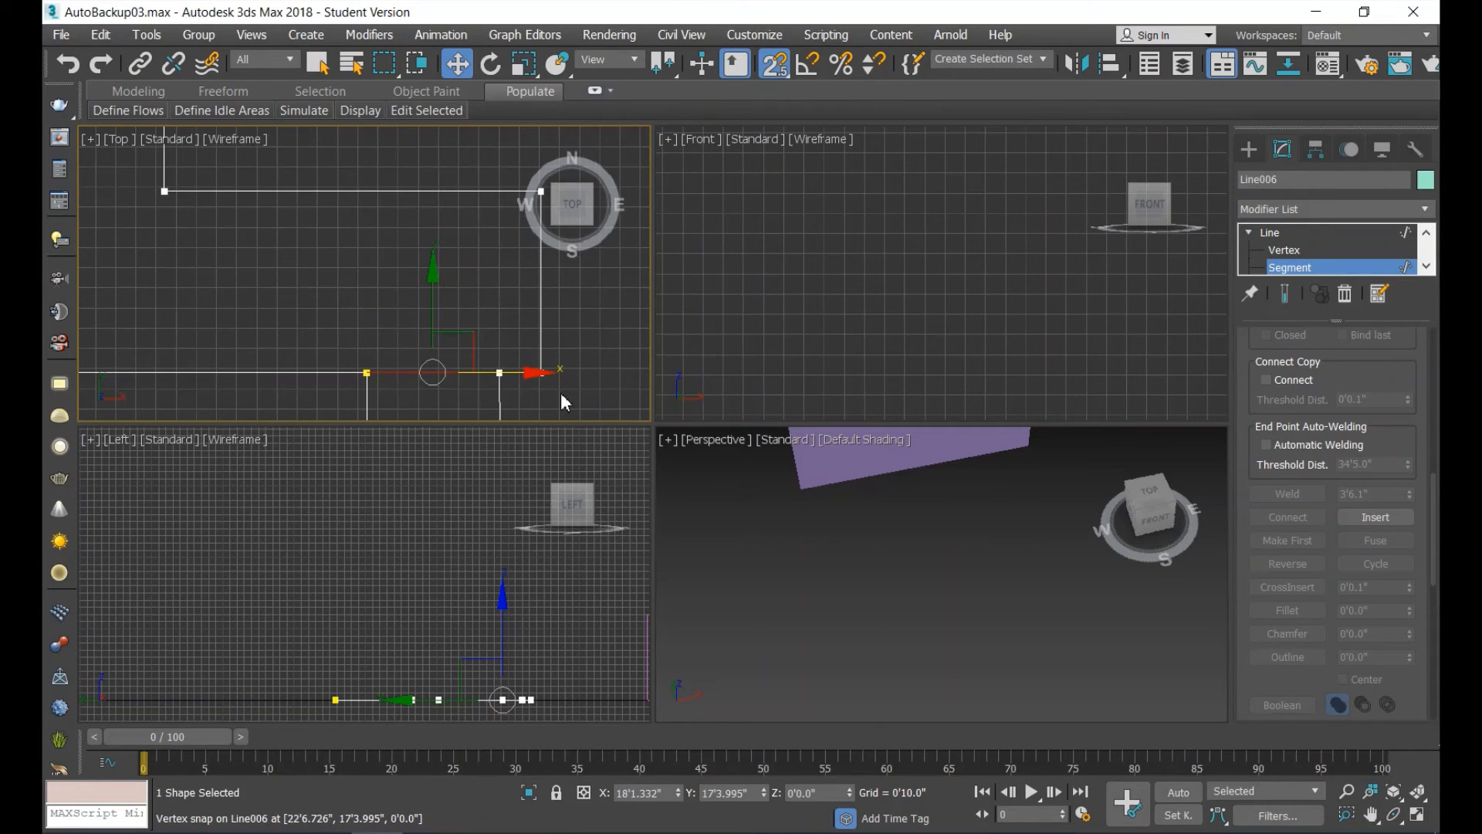
pyautogui.keyDown('ctrl'); pyautogui.moveTo(307, 389); pyautogui.dragTo(298, 398); pyautogui.keyUp('ctrl')
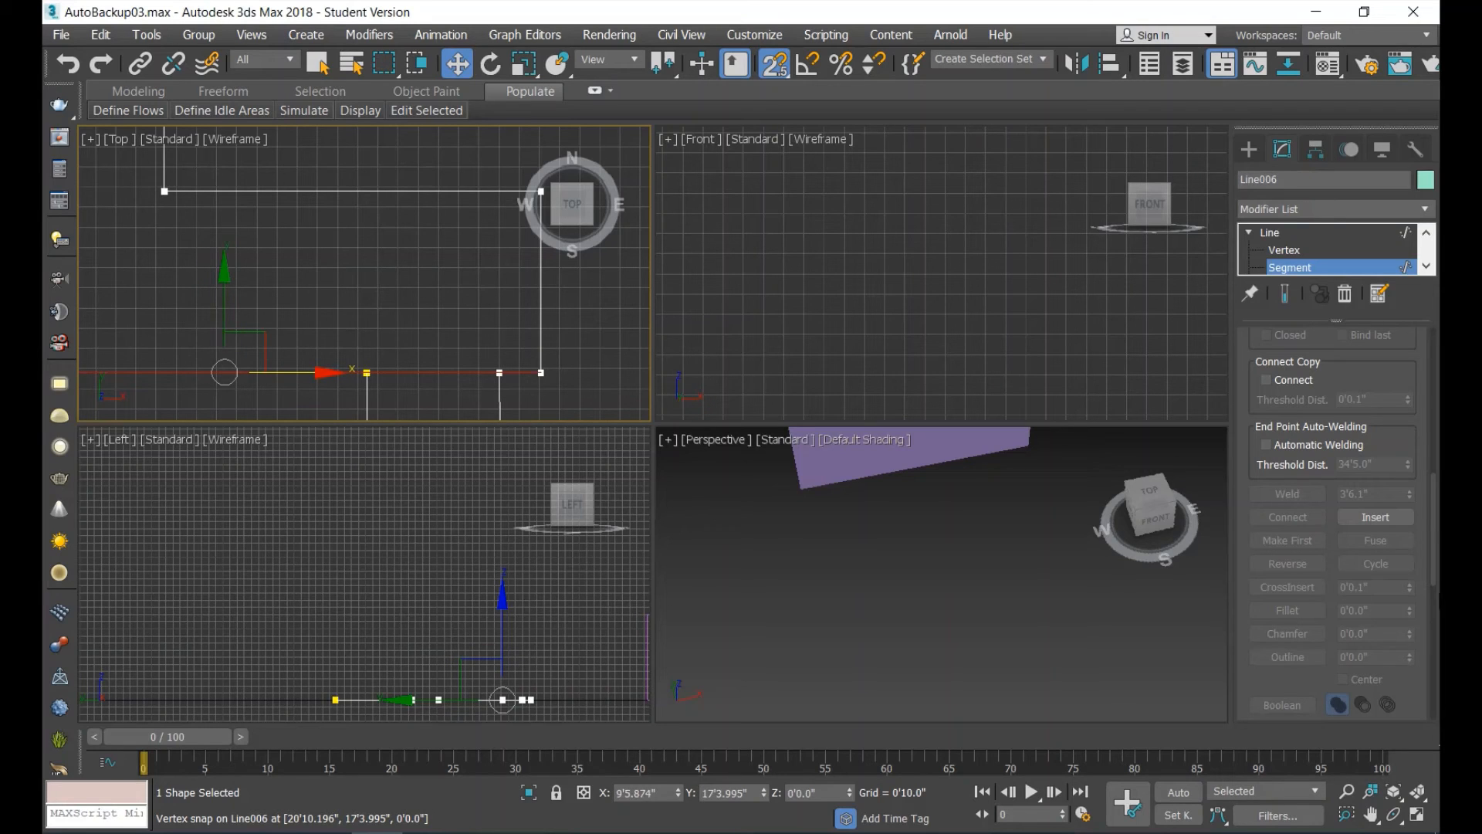
pyautogui.moveTo(1429, 506); pyautogui.dragTo(1429, 614)
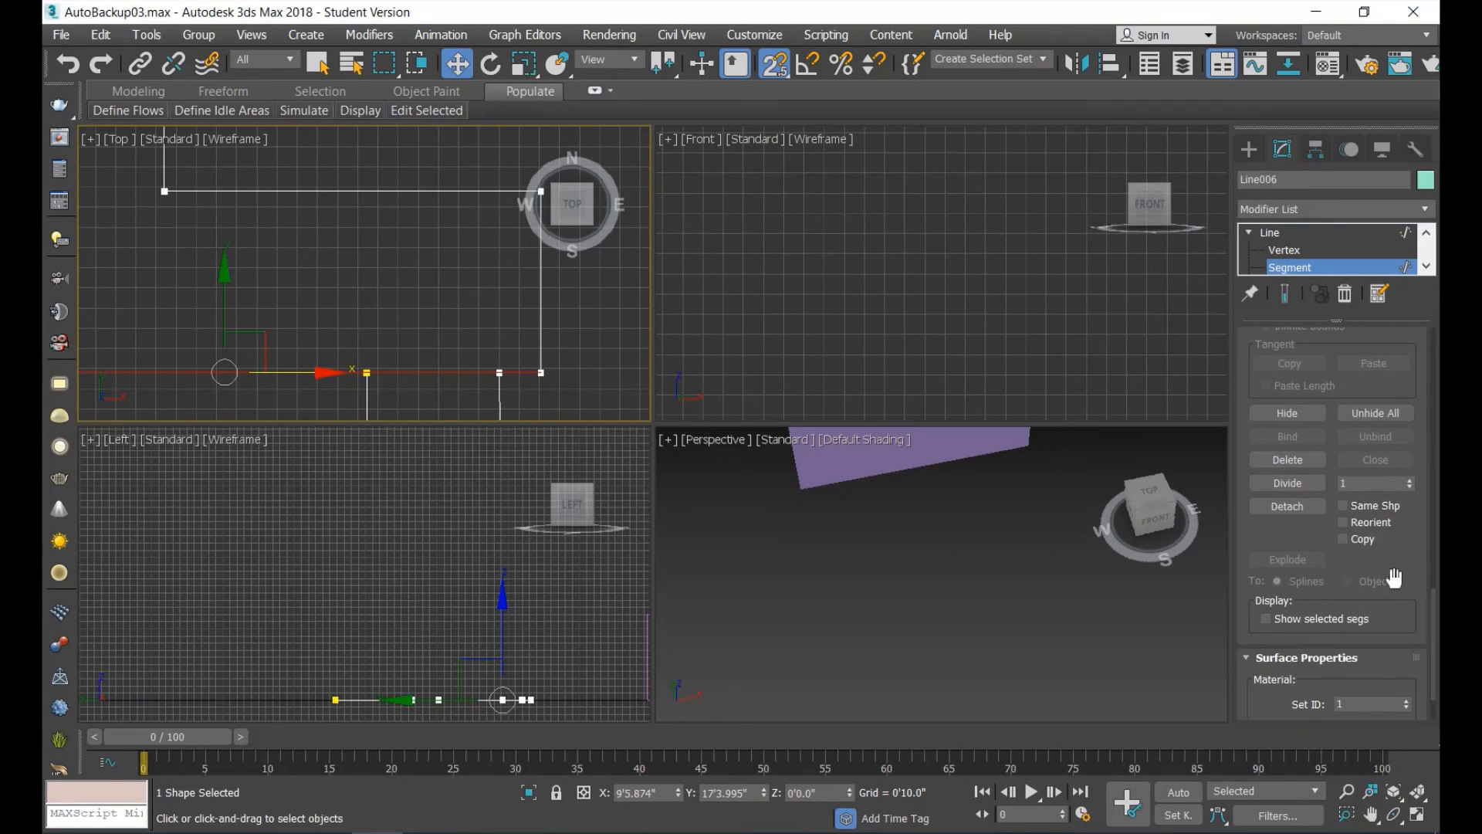
pyautogui.click(1287, 506)
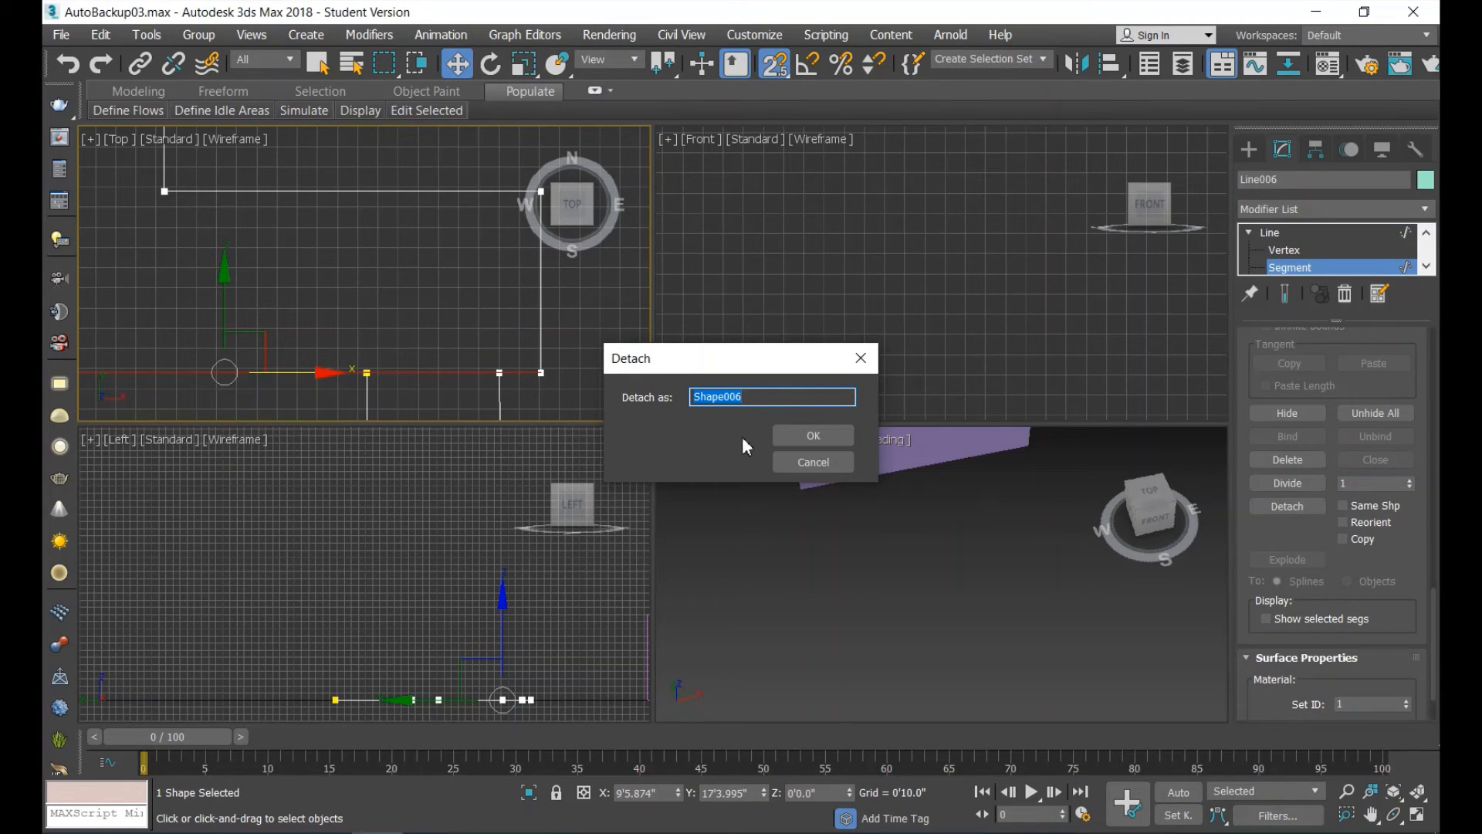
pyautogui.click(832, 438)
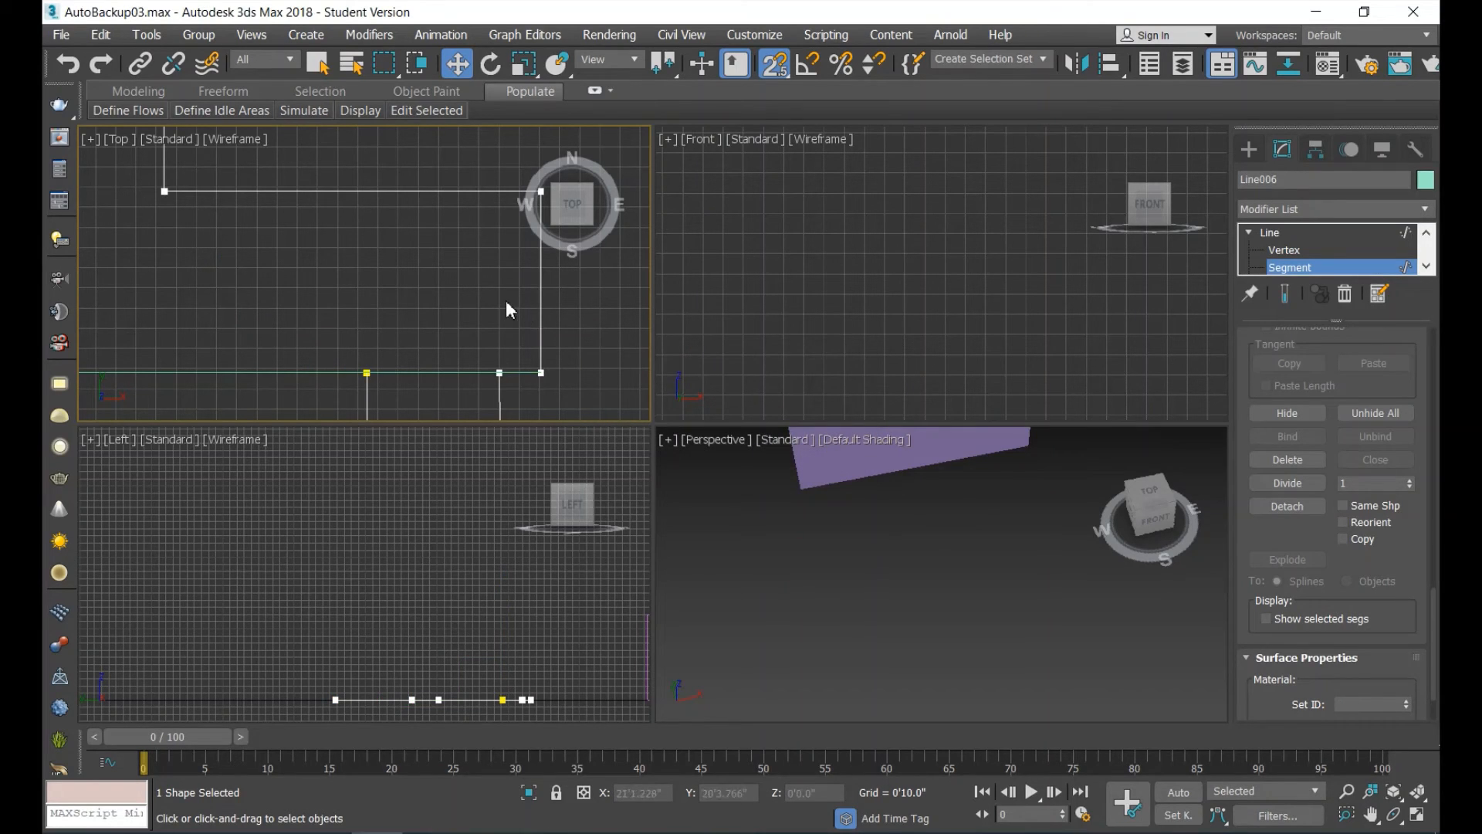
# Detach the outline's east edge and the horizontal step edge adjoining its north end as two separate shapes.
pyautogui.hotkey('ctrl', 'z')
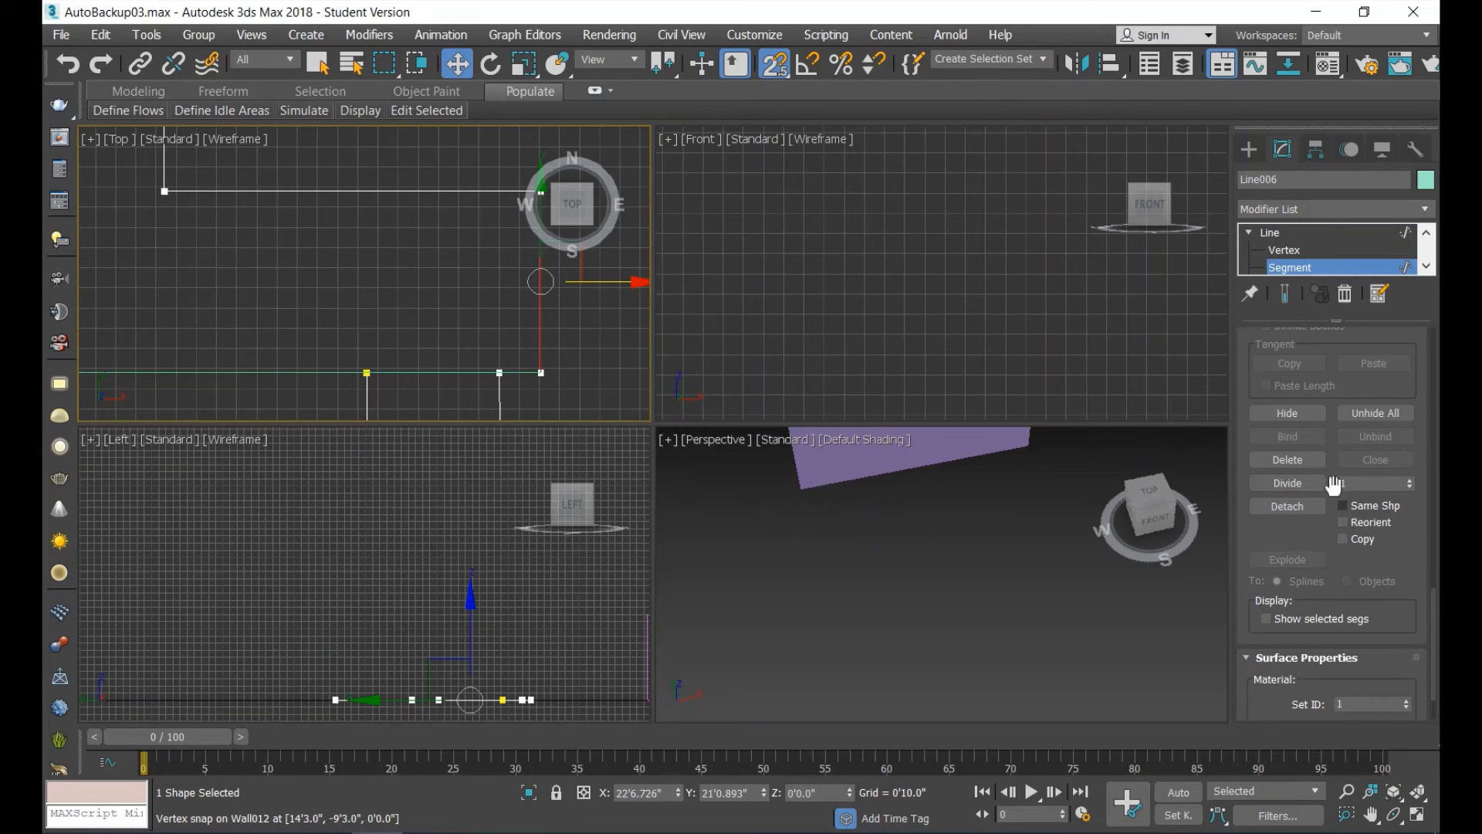
pyautogui.click(1298, 504)
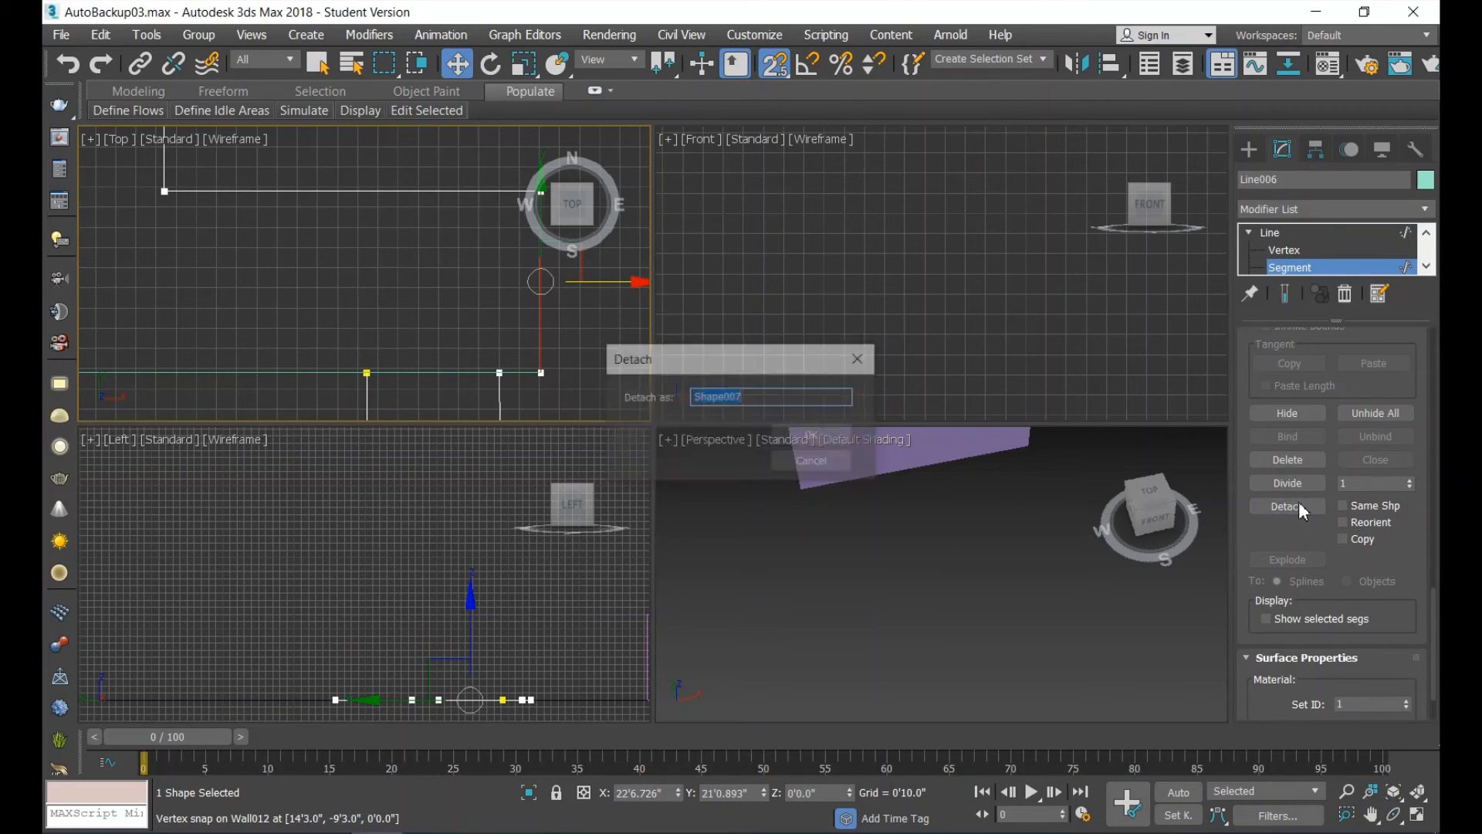
pyautogui.click(800, 436)
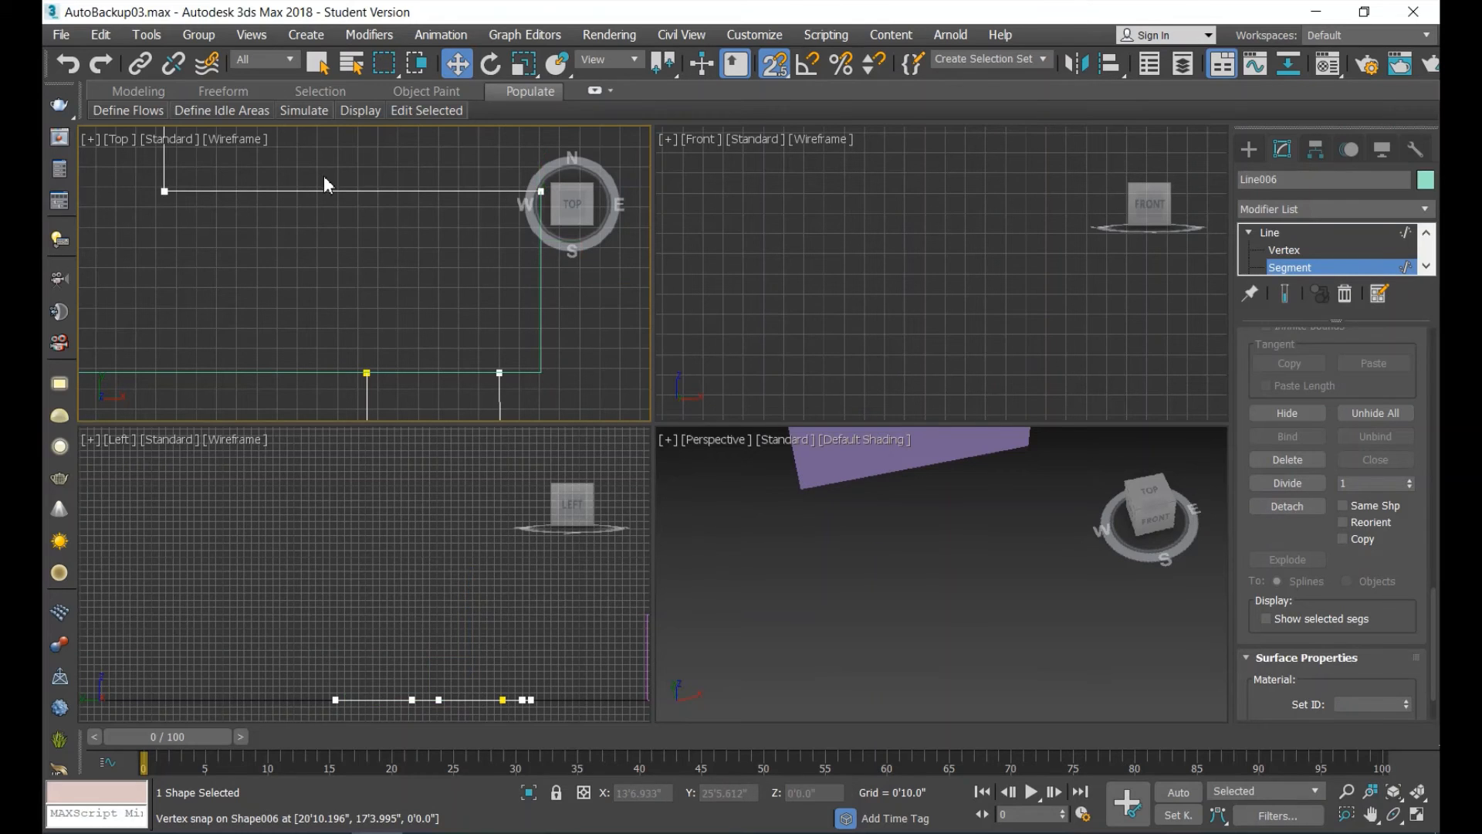
pyautogui.click(309, 190)
pyautogui.click(1297, 508)
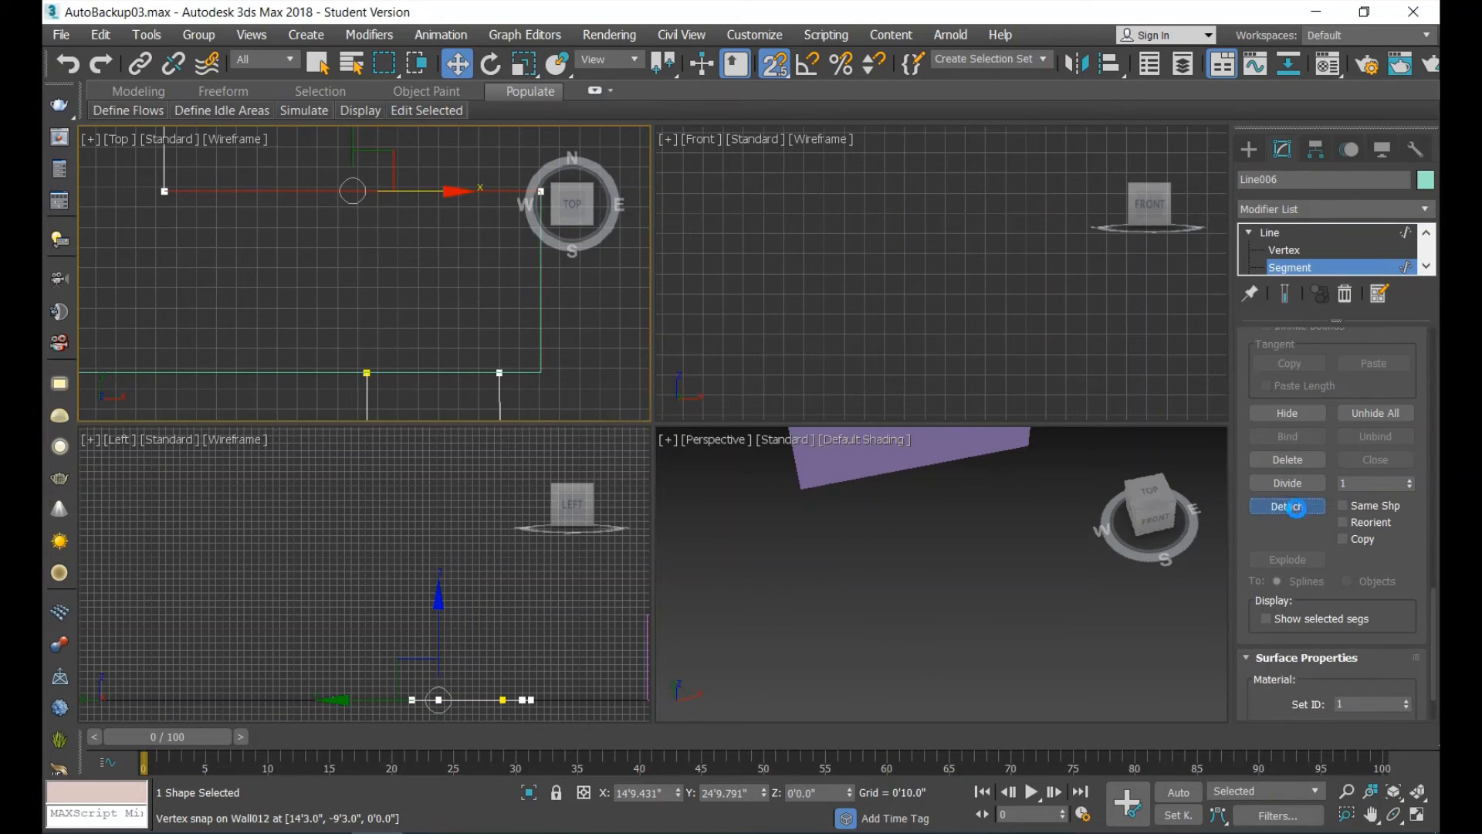
pyautogui.click(827, 433)
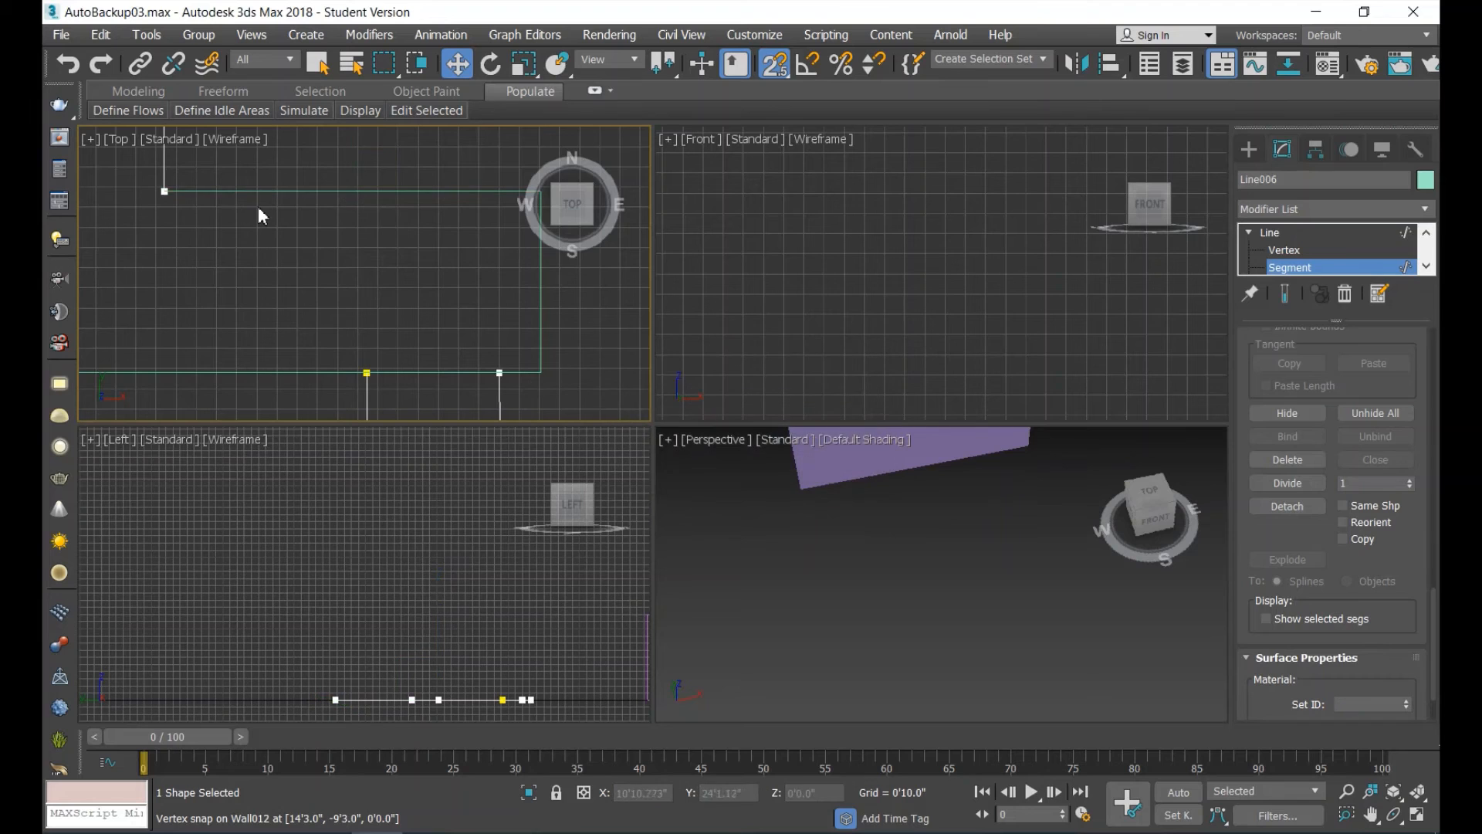
pyautogui.scroll(-4, 258, 206)
pyautogui.scroll(-3, 208, 184)
pyautogui.scroll(2, 188, 143)
pyautogui.scroll(4, 179, 181)
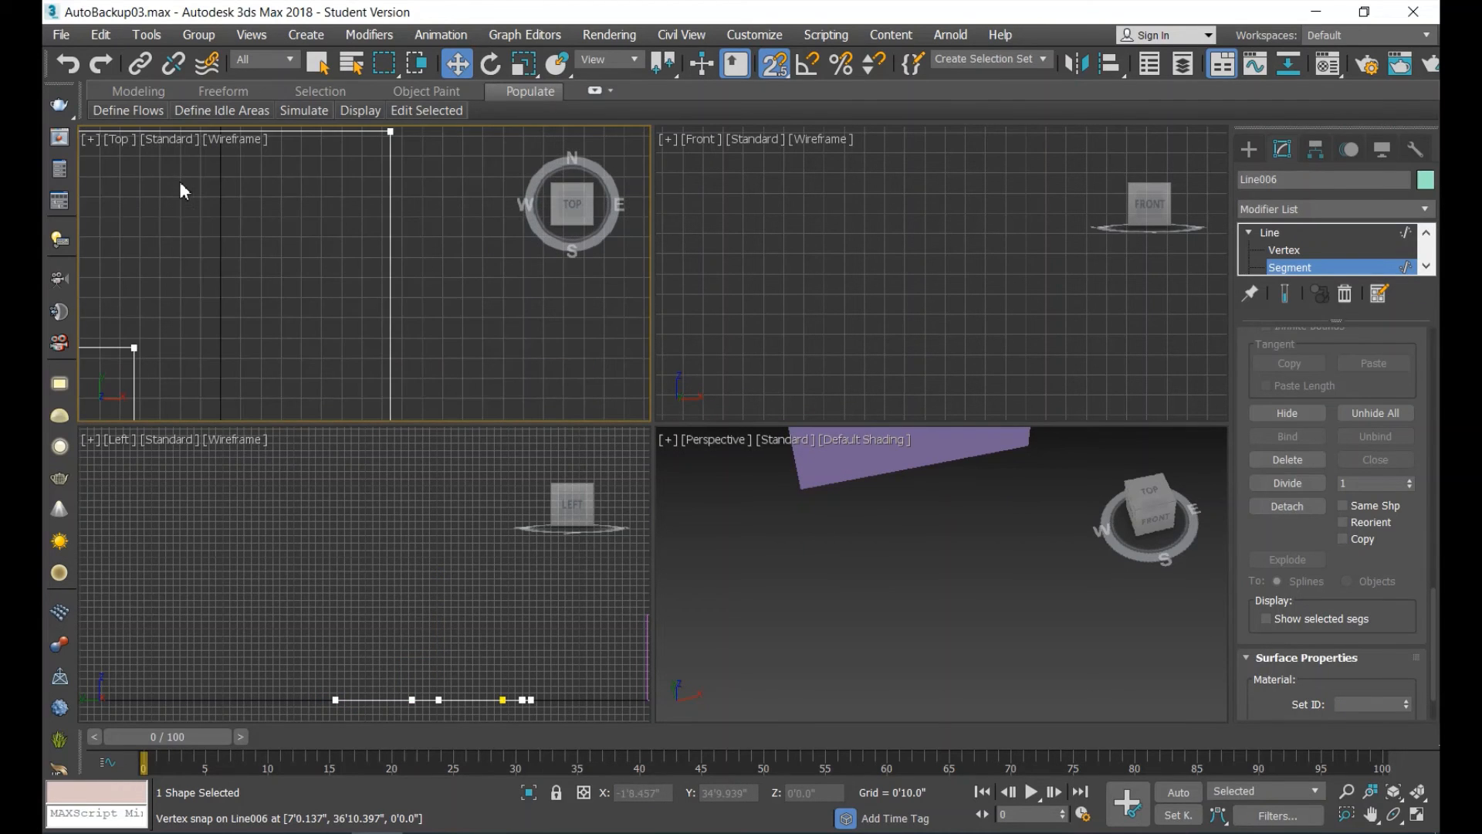
# Detach the east edge of the outline's northern block and the northernmost horizontal edge as two separate shapes.
pyautogui.scroll(-3, 378, 254)
pyautogui.click(383, 243)
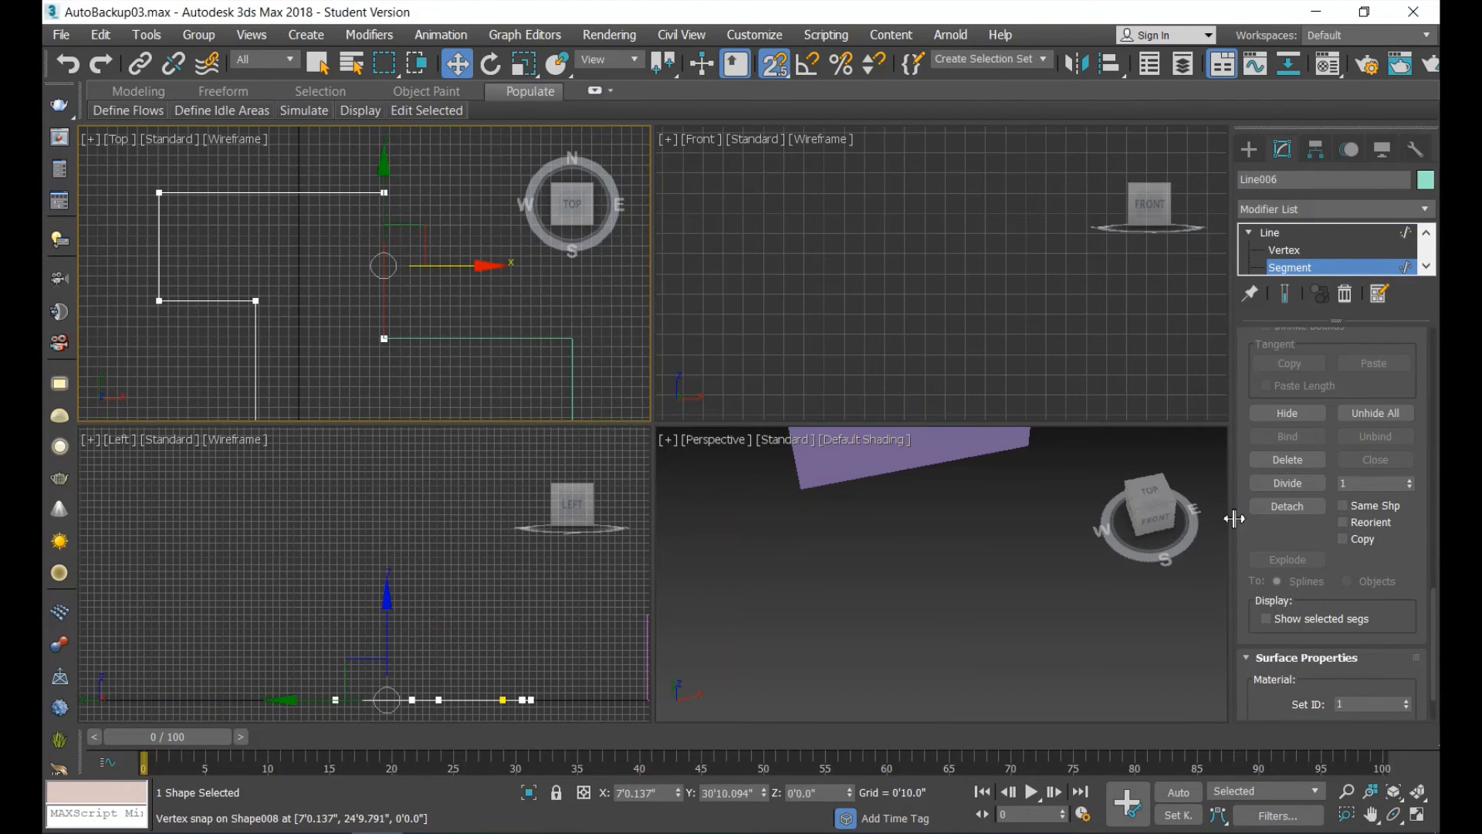
pyautogui.click(1303, 508)
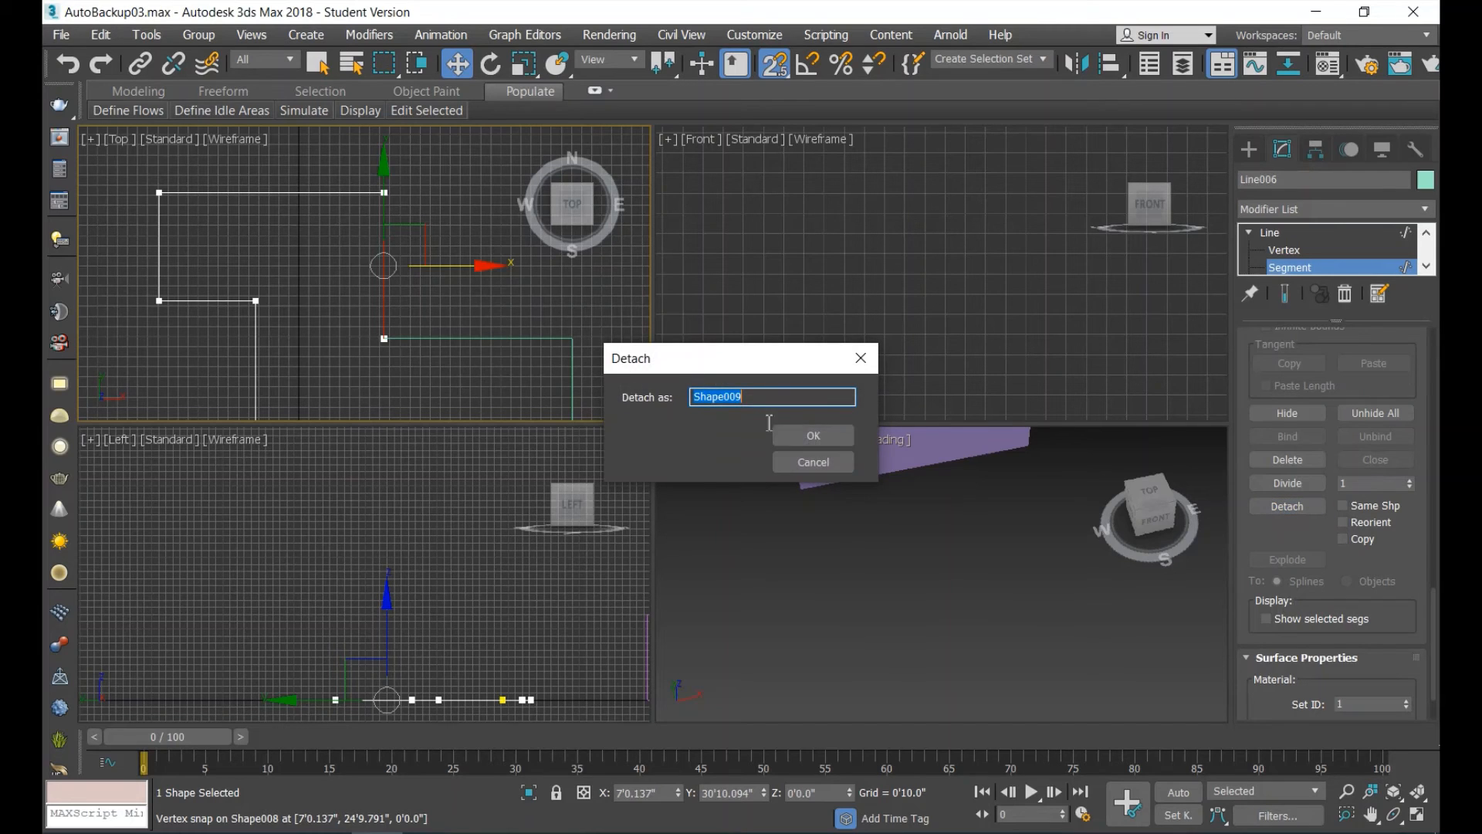
pyautogui.click(813, 436)
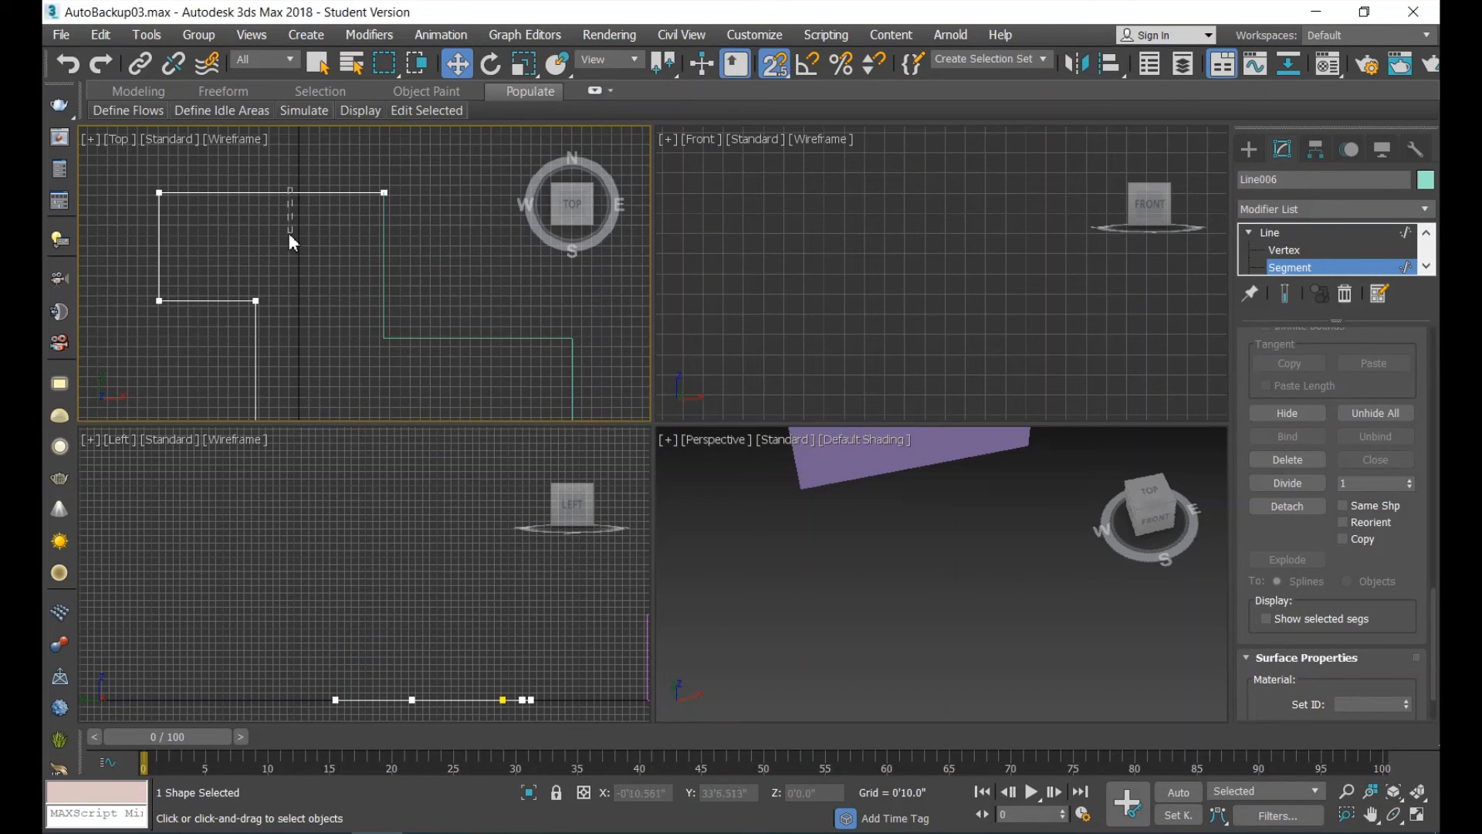
pyautogui.click(291, 193)
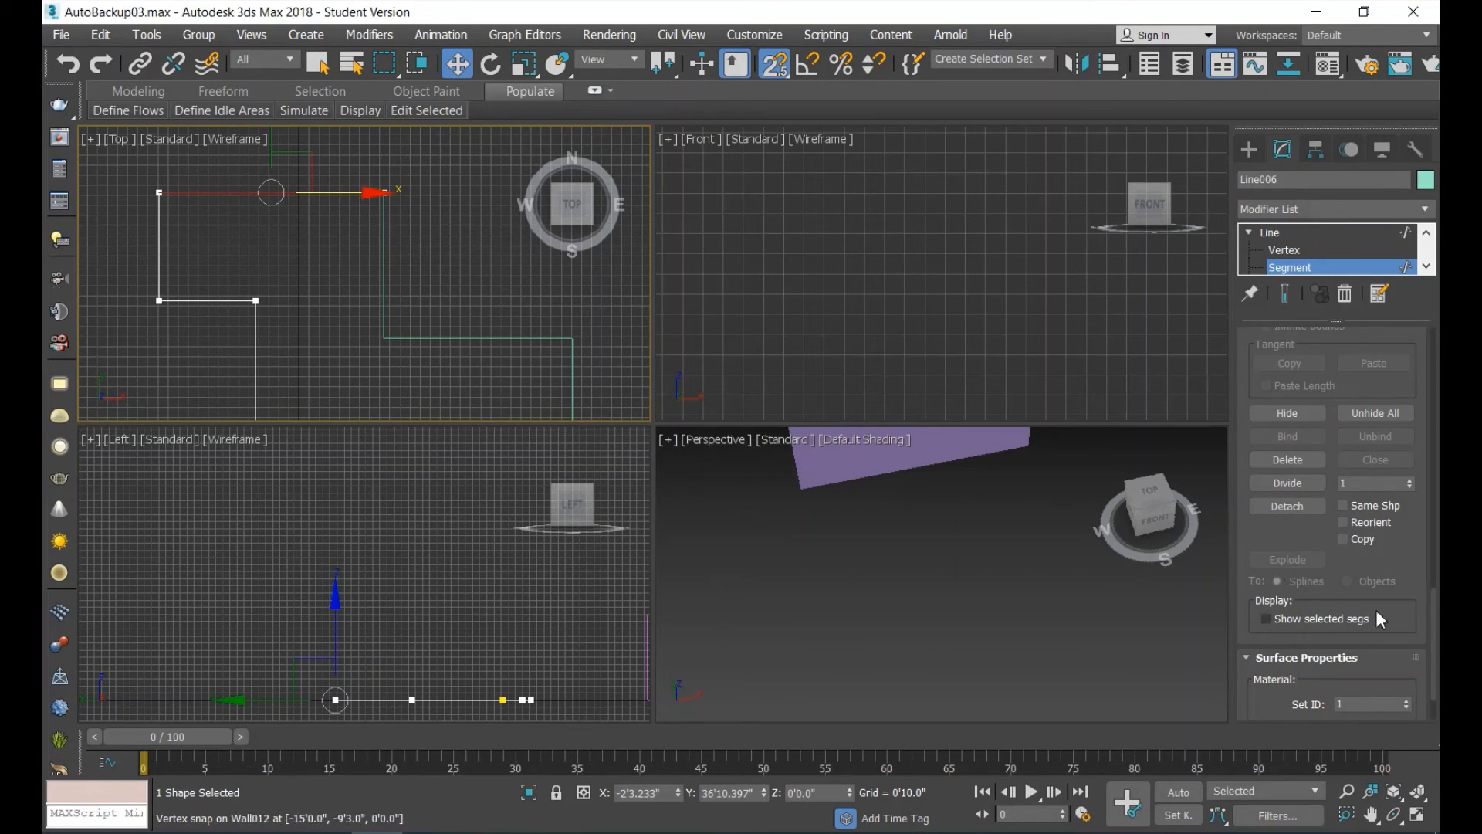
pyautogui.click(1302, 506)
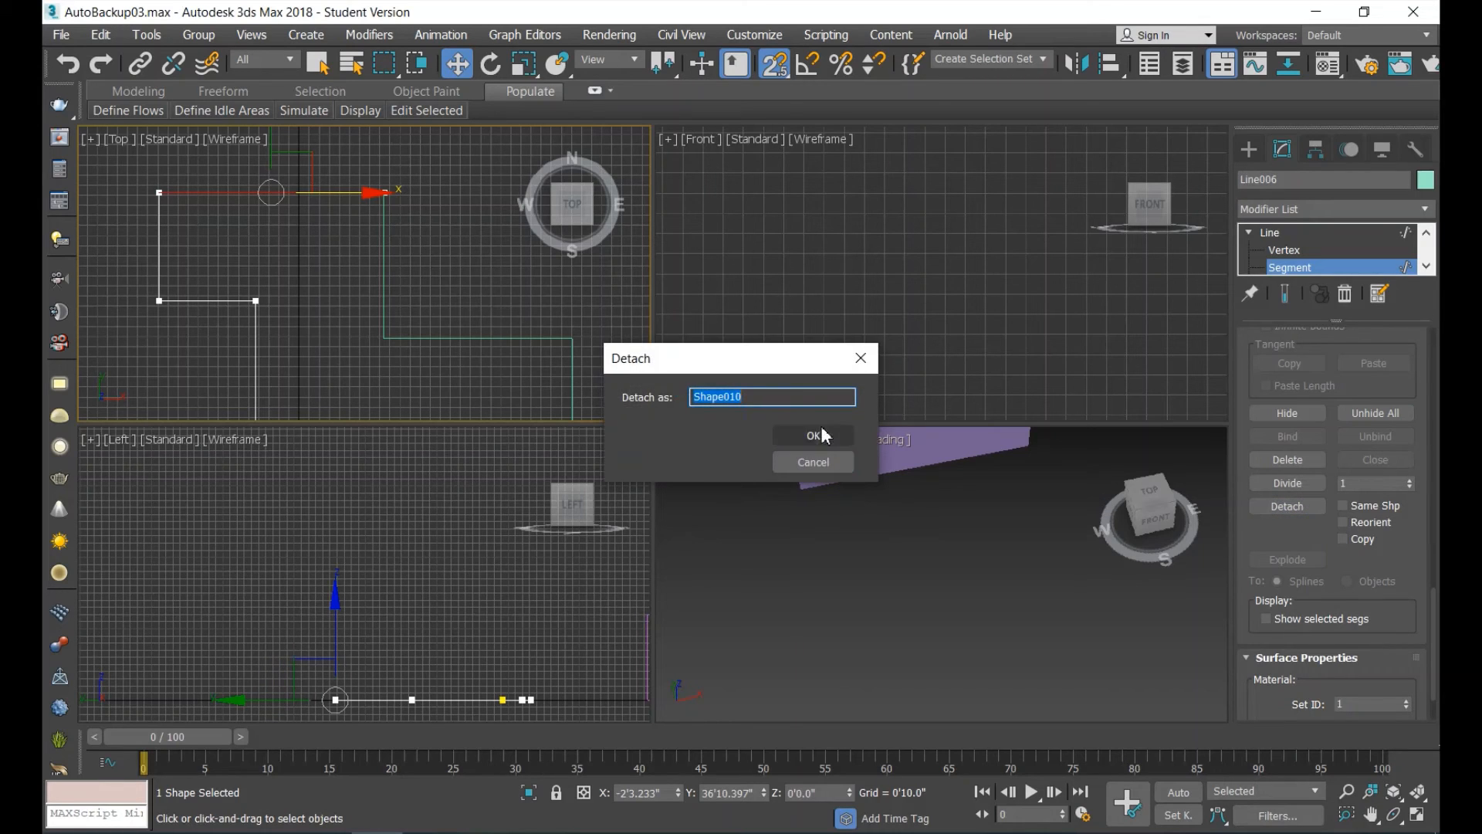
pyautogui.click(823, 436)
# Detach the northern block's west edge and the outline's lower west edge as two separate shapes.
pyautogui.click(159, 254)
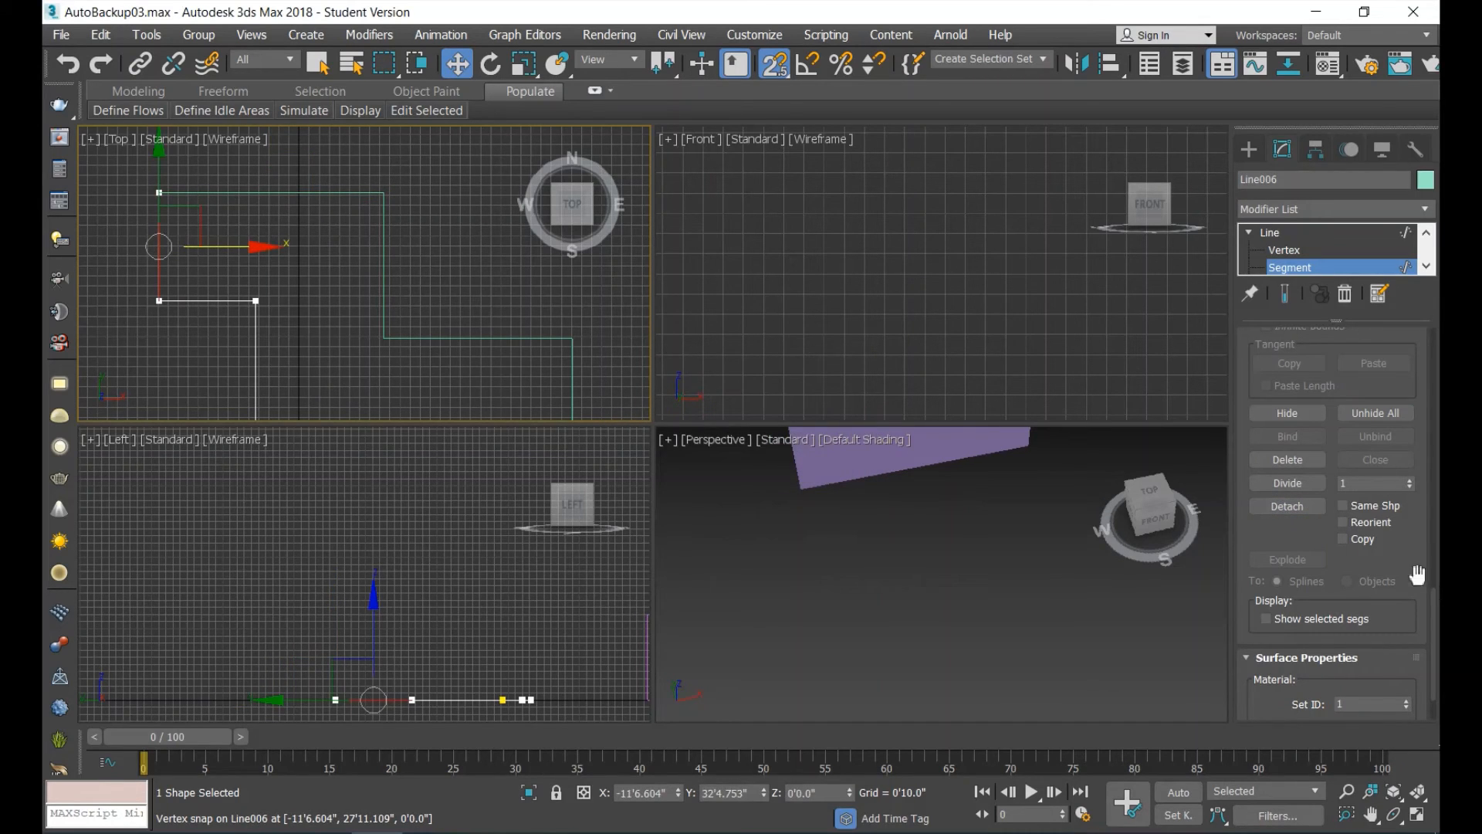
pyautogui.click(1305, 506)
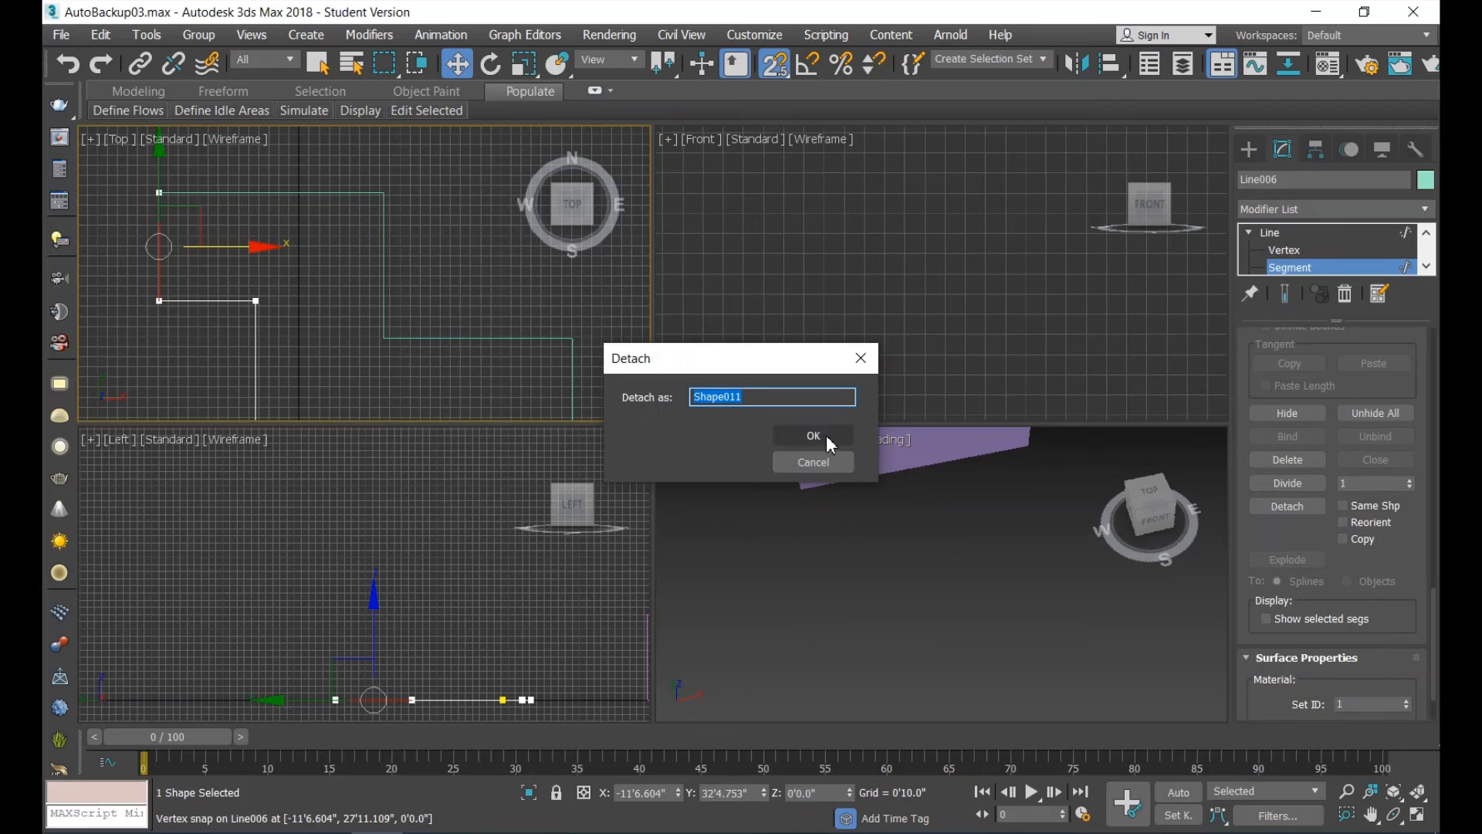
pyautogui.click(826, 434)
pyautogui.click(256, 370)
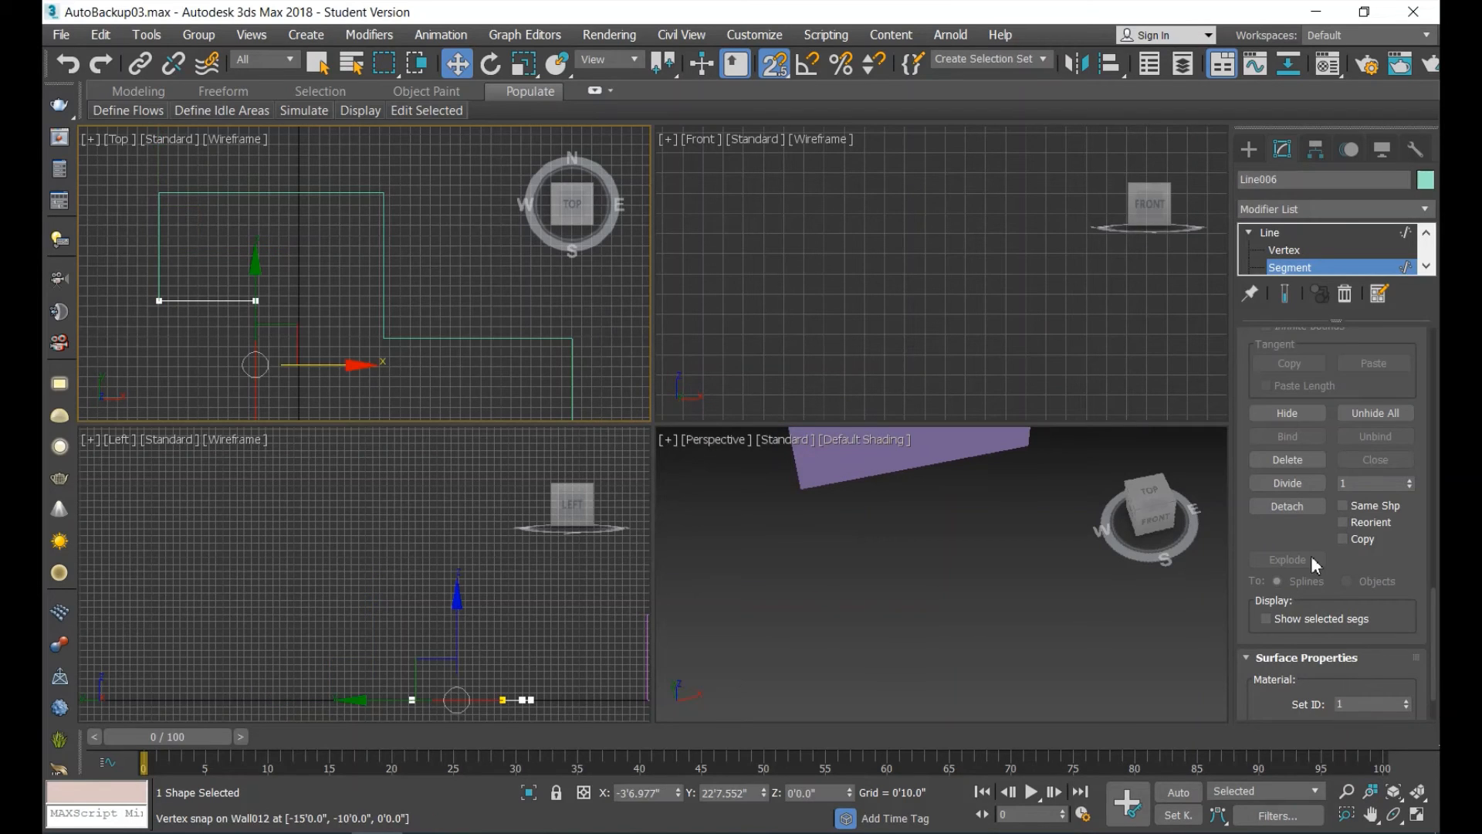
pyautogui.click(1294, 508)
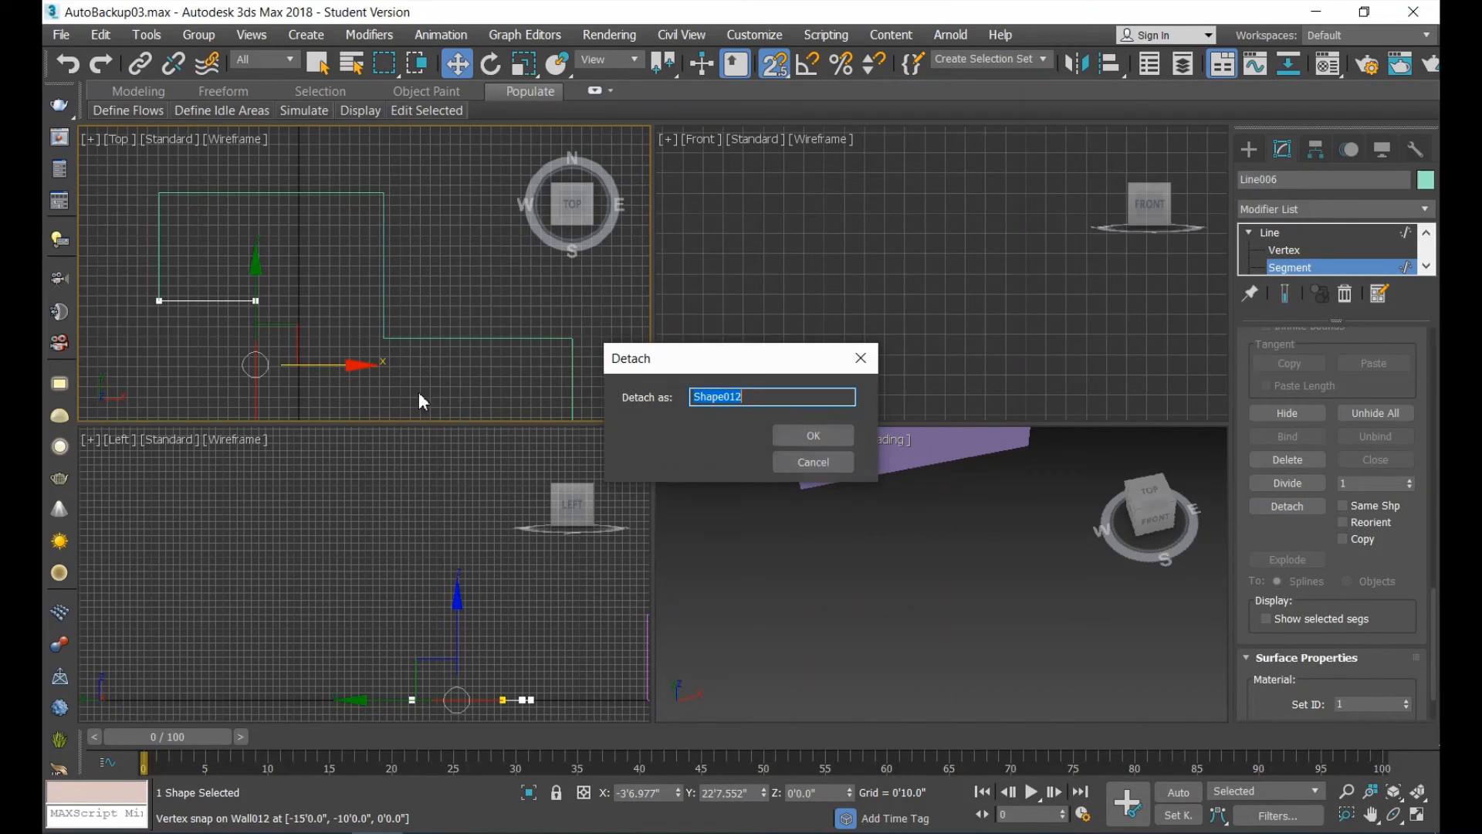
pyautogui.click(814, 436)
# Detach the horizontal step edge on the outline's west side as a separate shape and leave Segment sub-object level.
pyautogui.moveTo(261, 262); pyautogui.dragTo(197, 303)
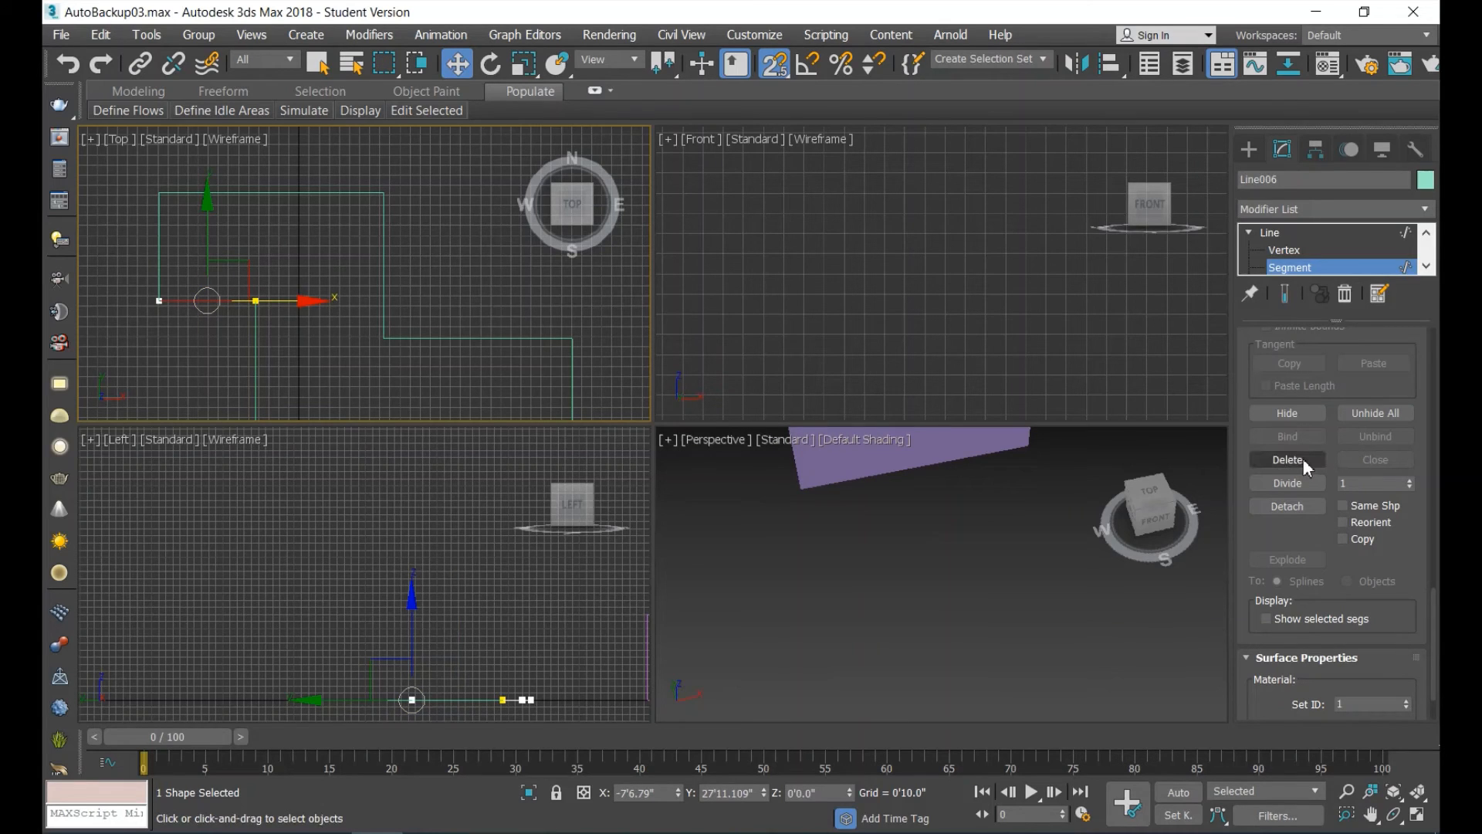
pyautogui.click(1305, 506)
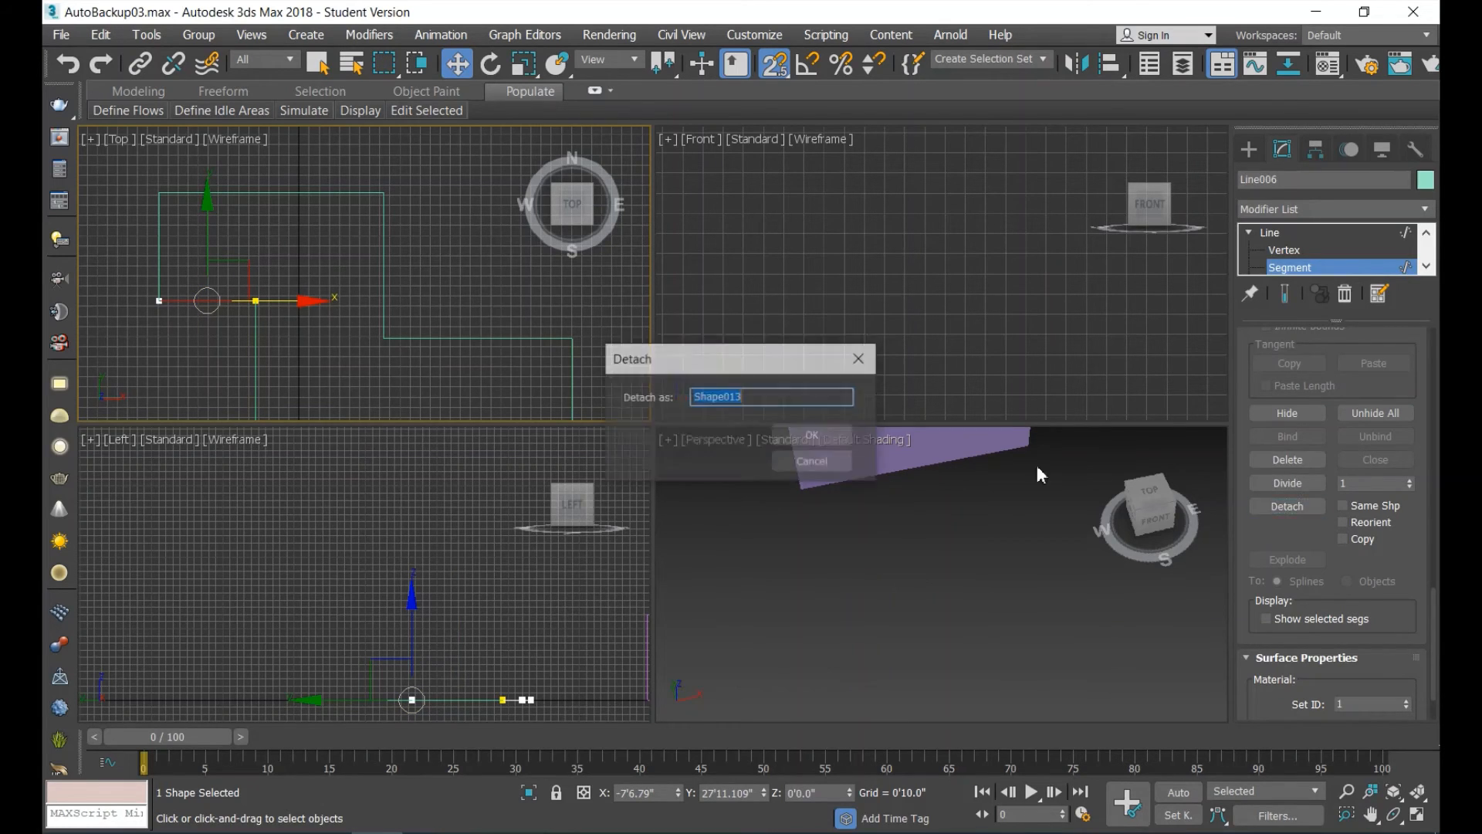
pyautogui.click(812, 435)
pyautogui.scroll(-4, 494, 354)
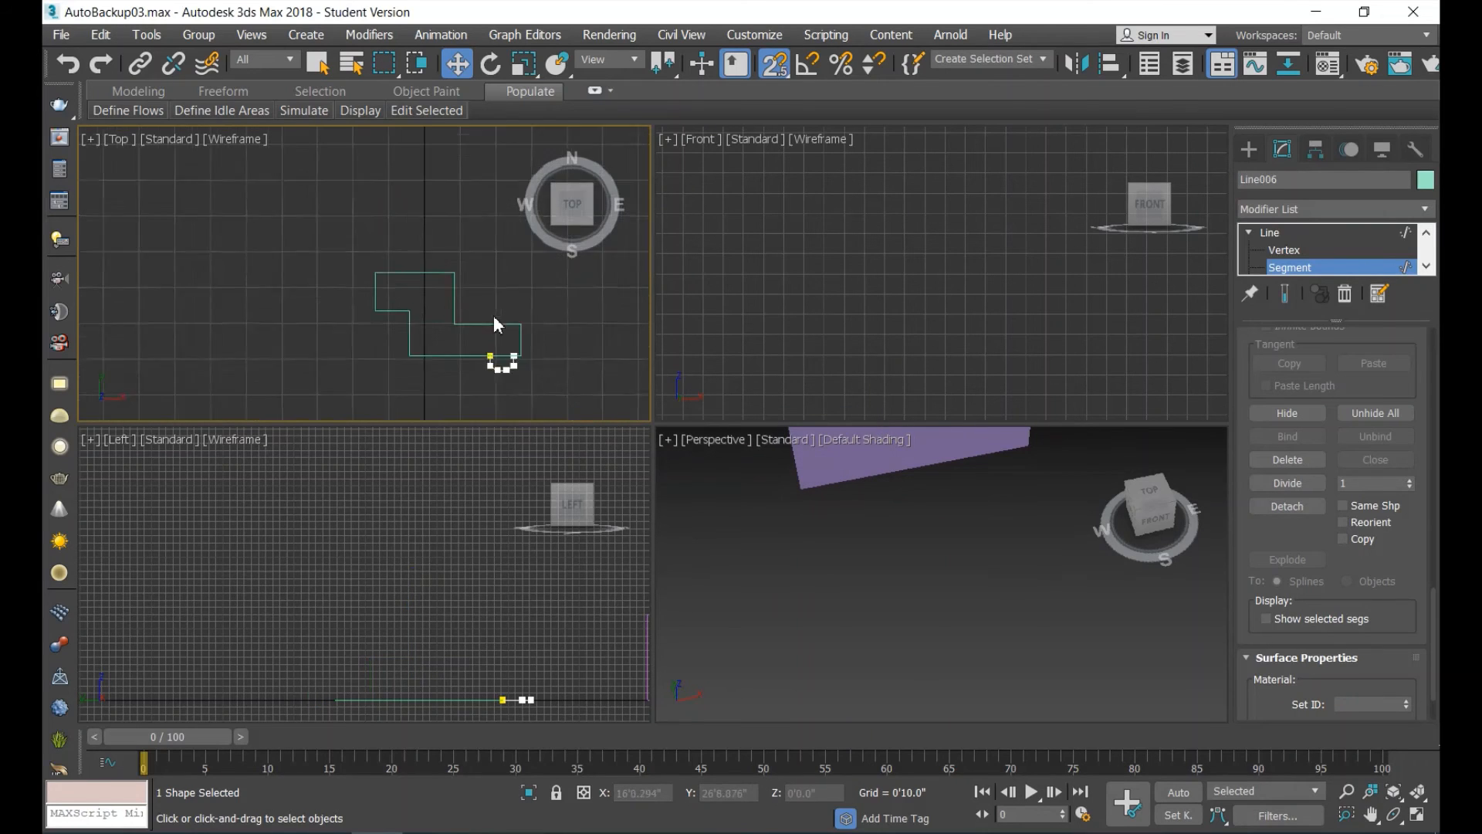
pyautogui.scroll(6, 535, 354)
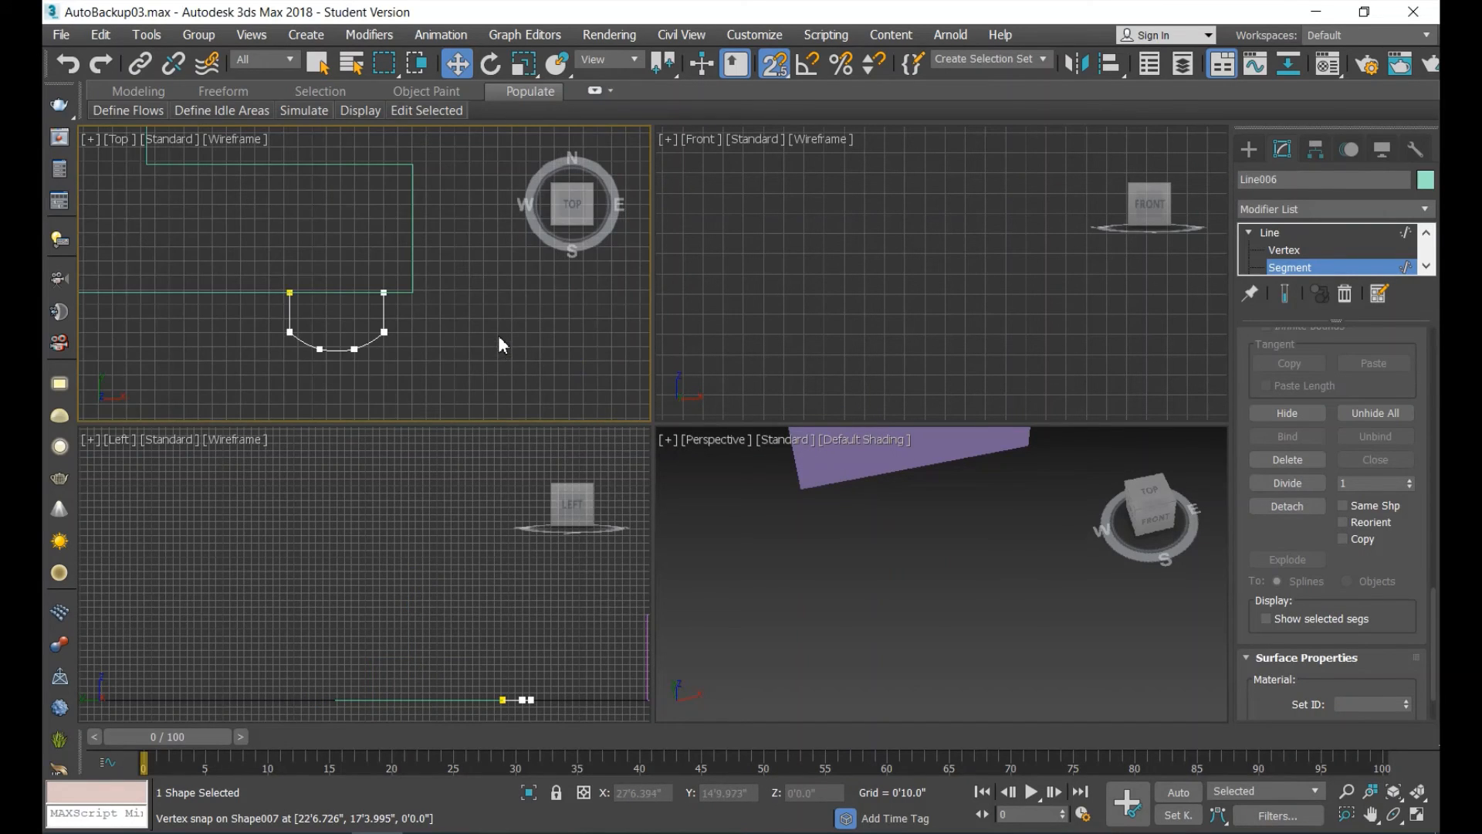
pyautogui.scroll(-5, 498, 336)
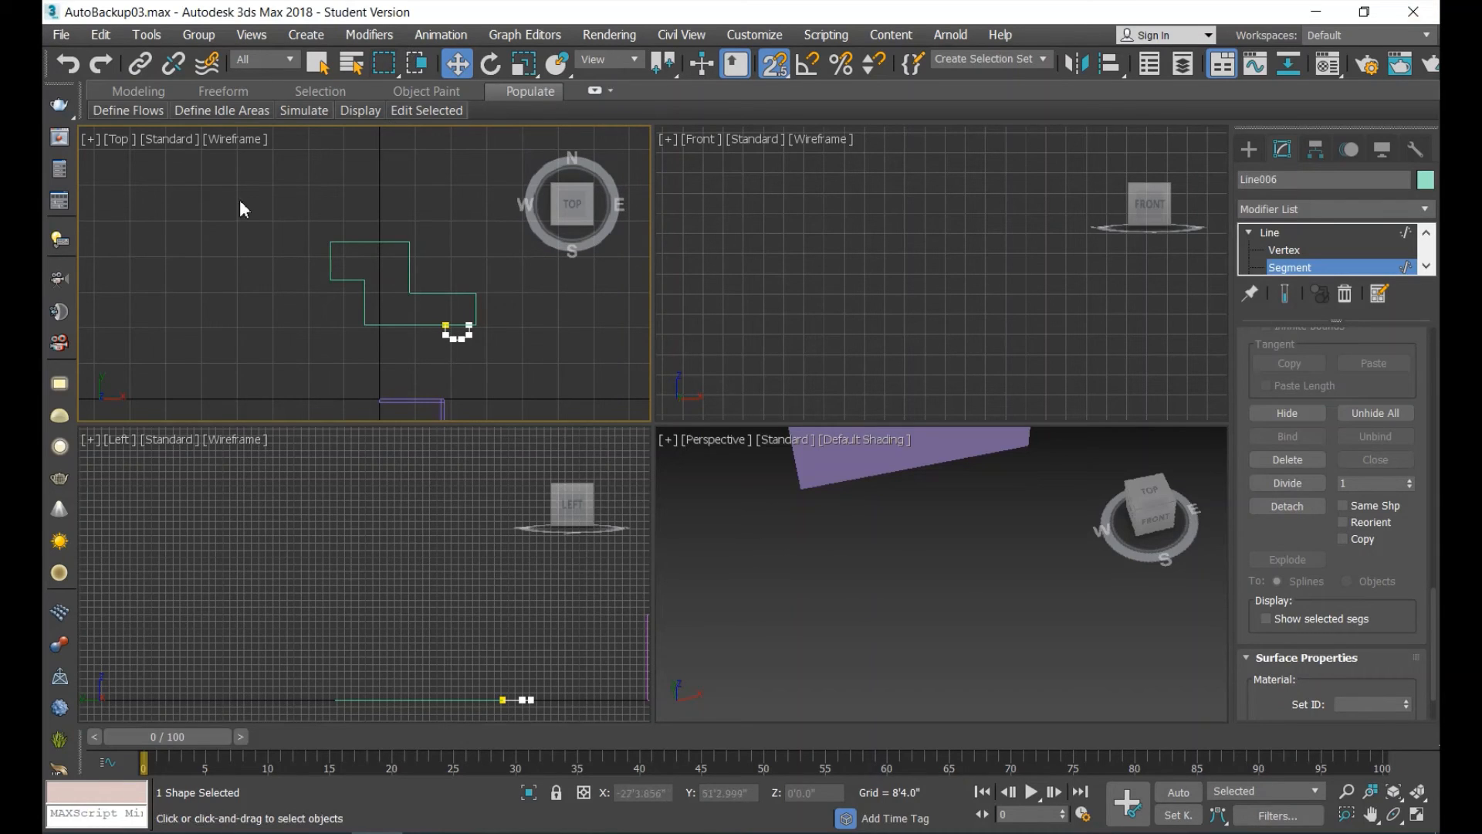
pyautogui.click(1270, 233)
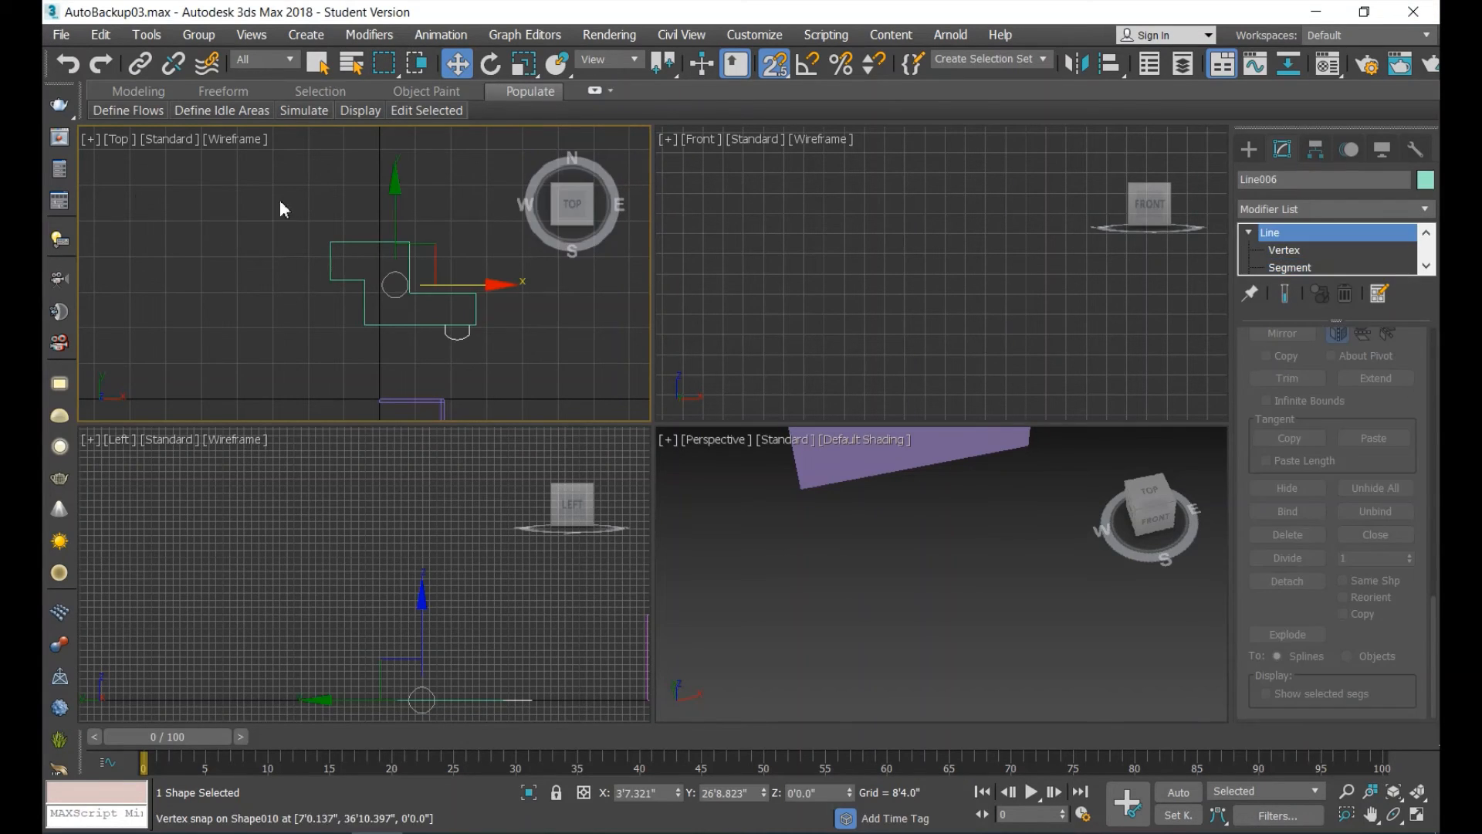
# Copy all the outline shapes together with the curved bay to the west of the original in the Top view.
pyautogui.moveTo(277, 197); pyautogui.dragTo(525, 355)
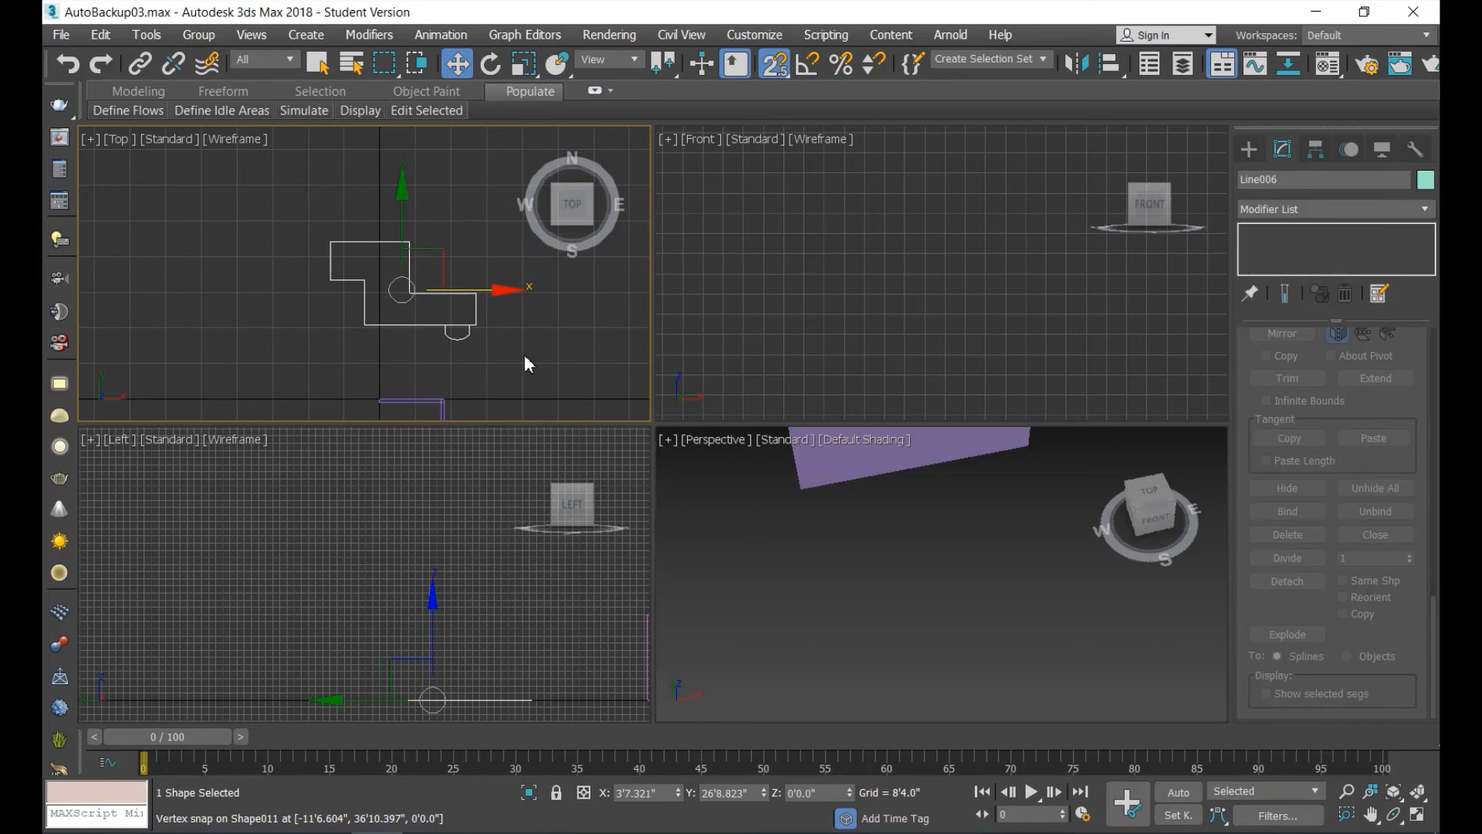
pyautogui.keyDown('shift'); pyautogui.moveTo(508, 290); pyautogui.dragTo(185, 275); pyautogui.keyUp('shift')
pyautogui.click(725, 514)
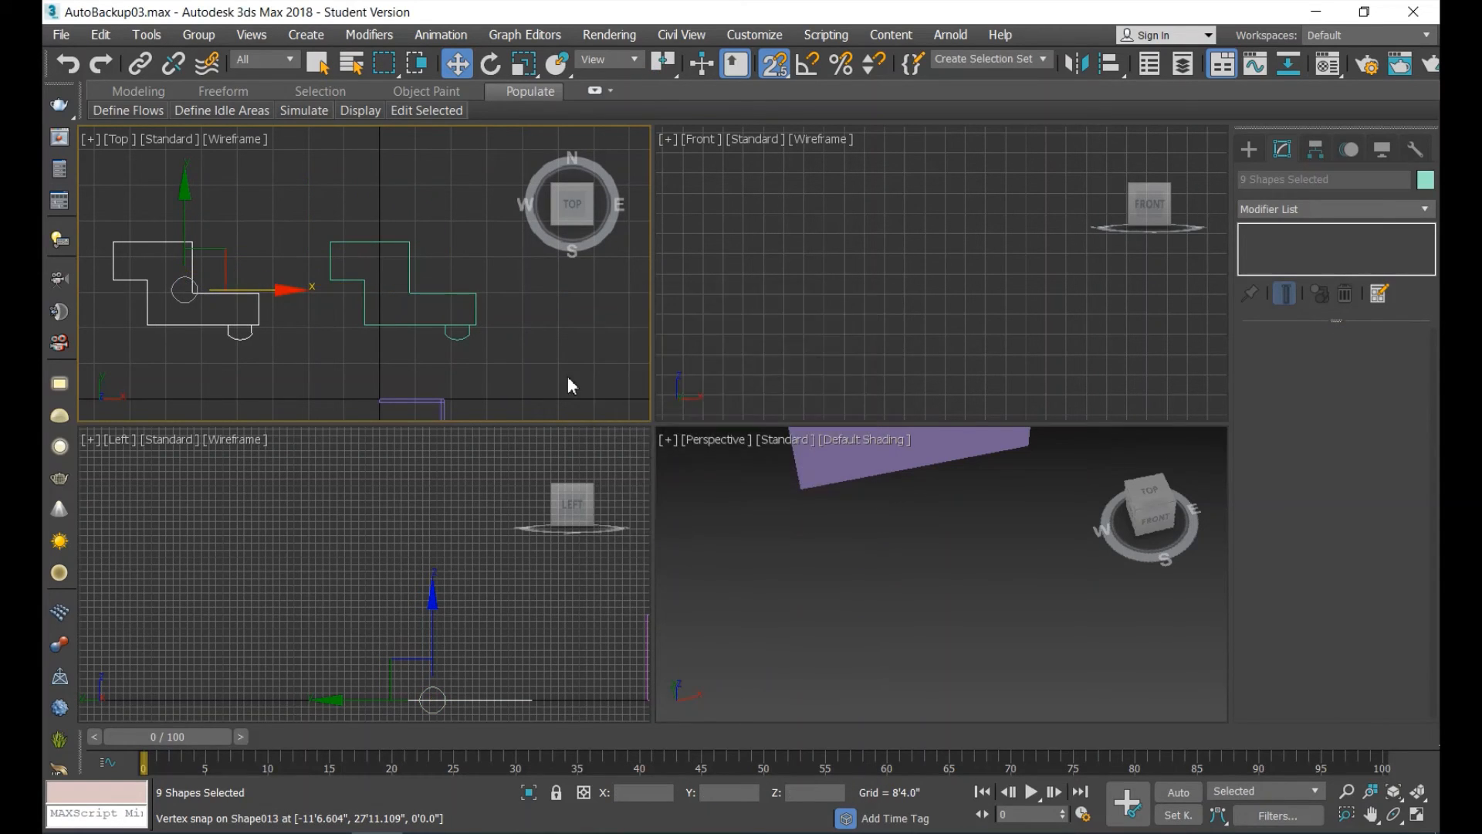
pyautogui.click(568, 359)
# Attach the other edges of the western outline copy to its northern block's east edge as one shape.
pyautogui.click(187, 267)
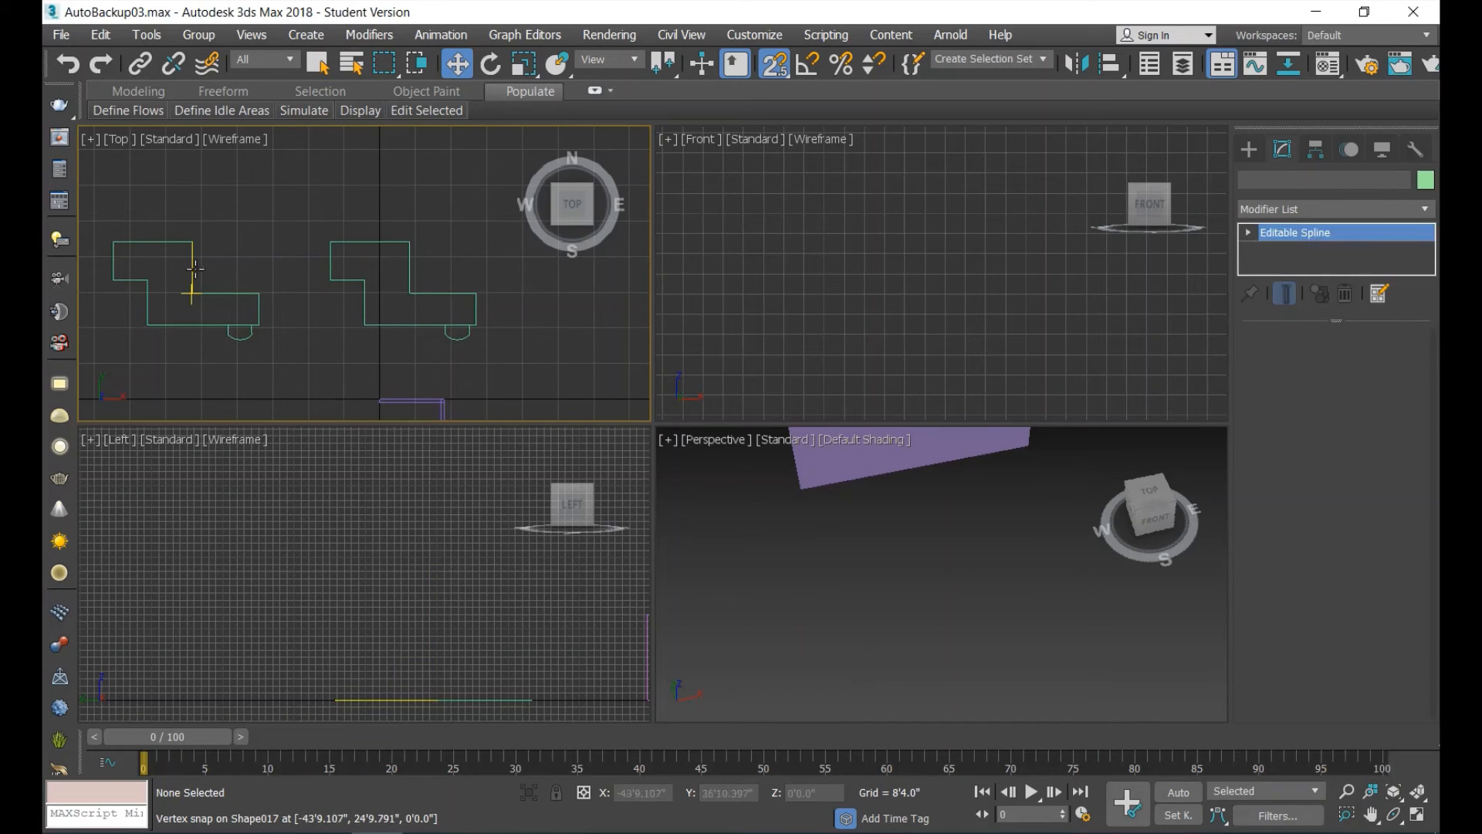
pyautogui.scroll(-3, 1413, 572)
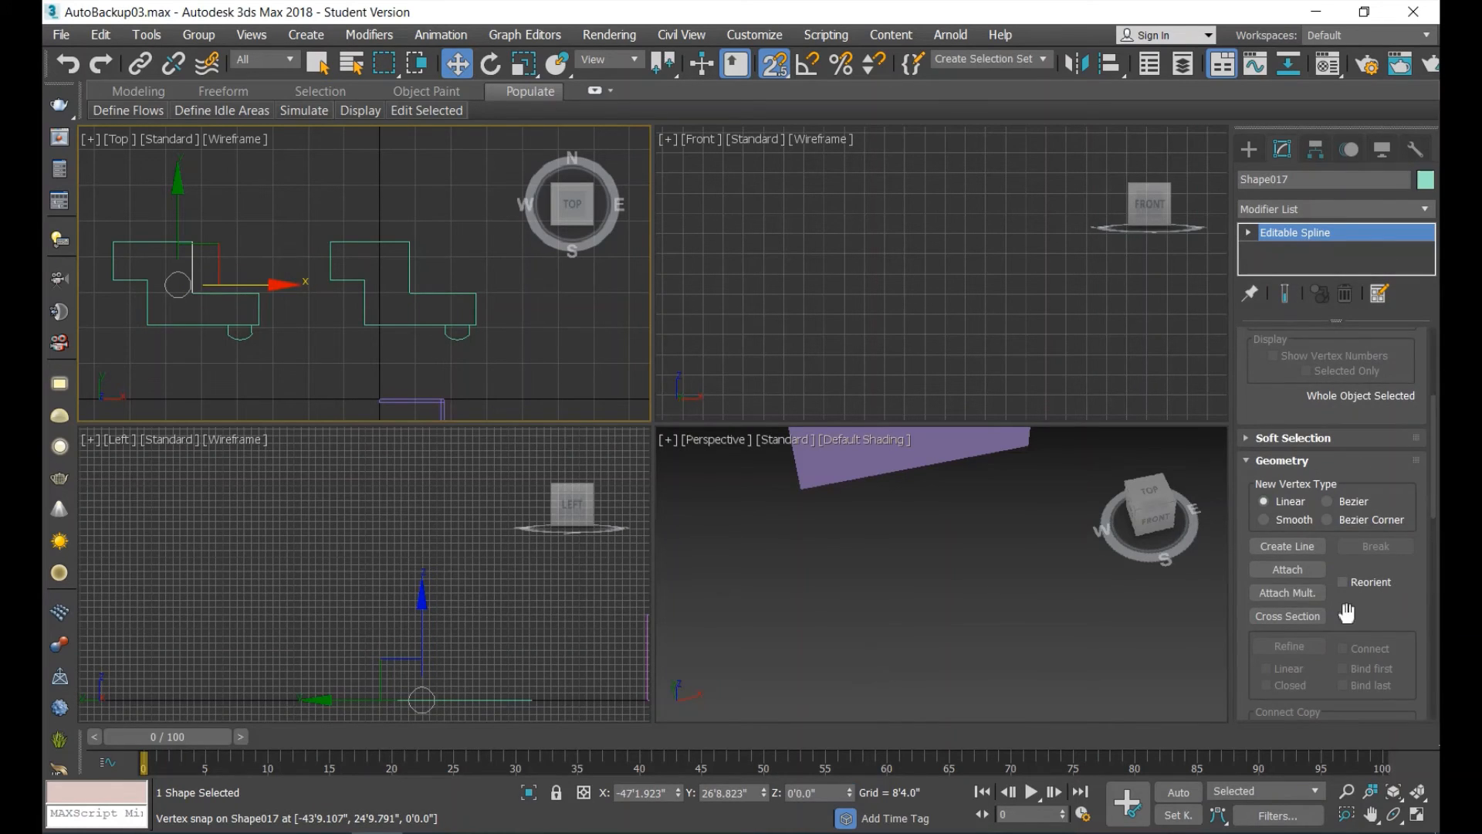
pyautogui.click(1297, 571)
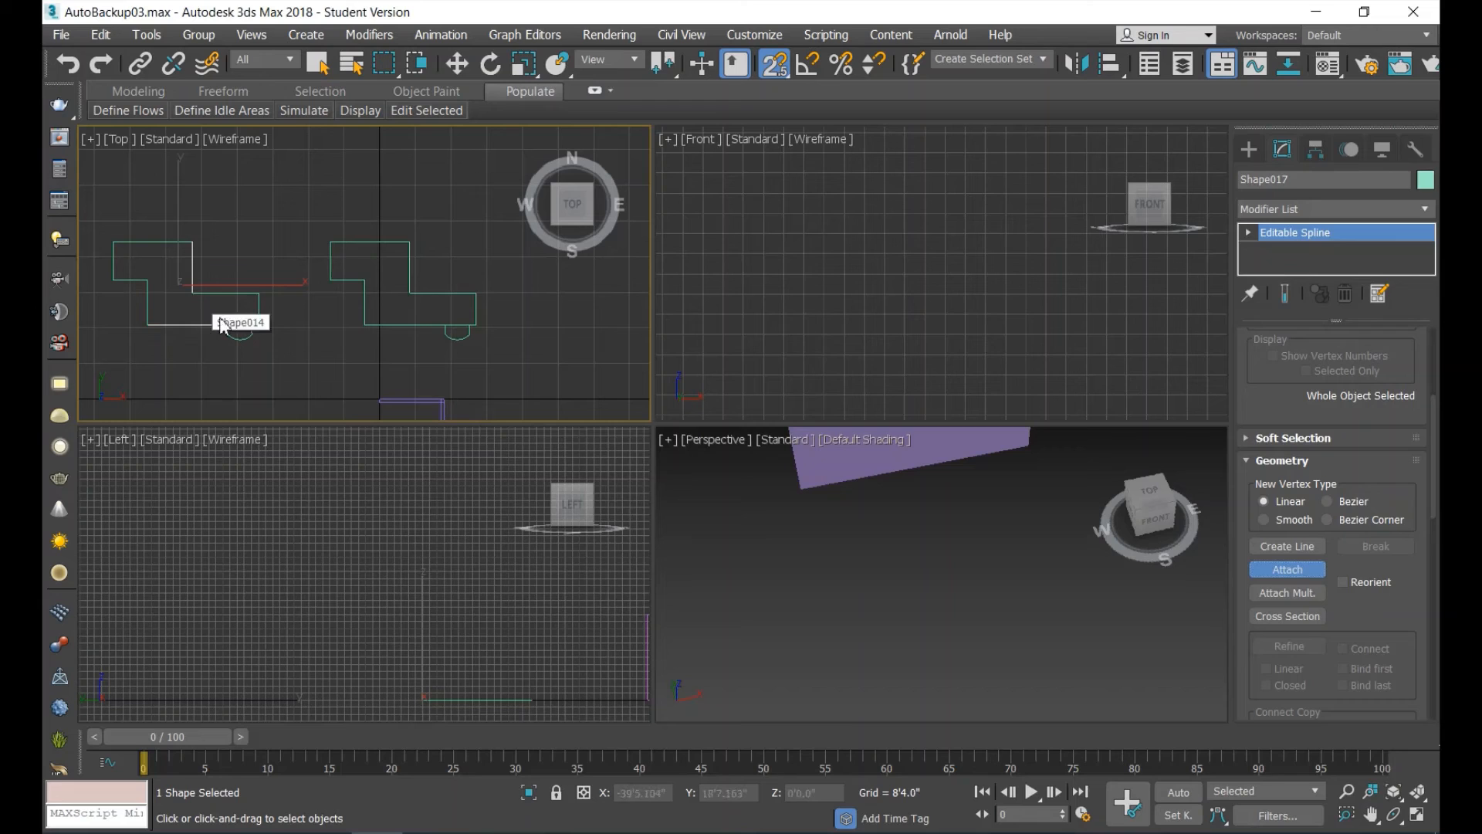
pyautogui.click(148, 302)
pyautogui.click(128, 280)
pyautogui.click(115, 264)
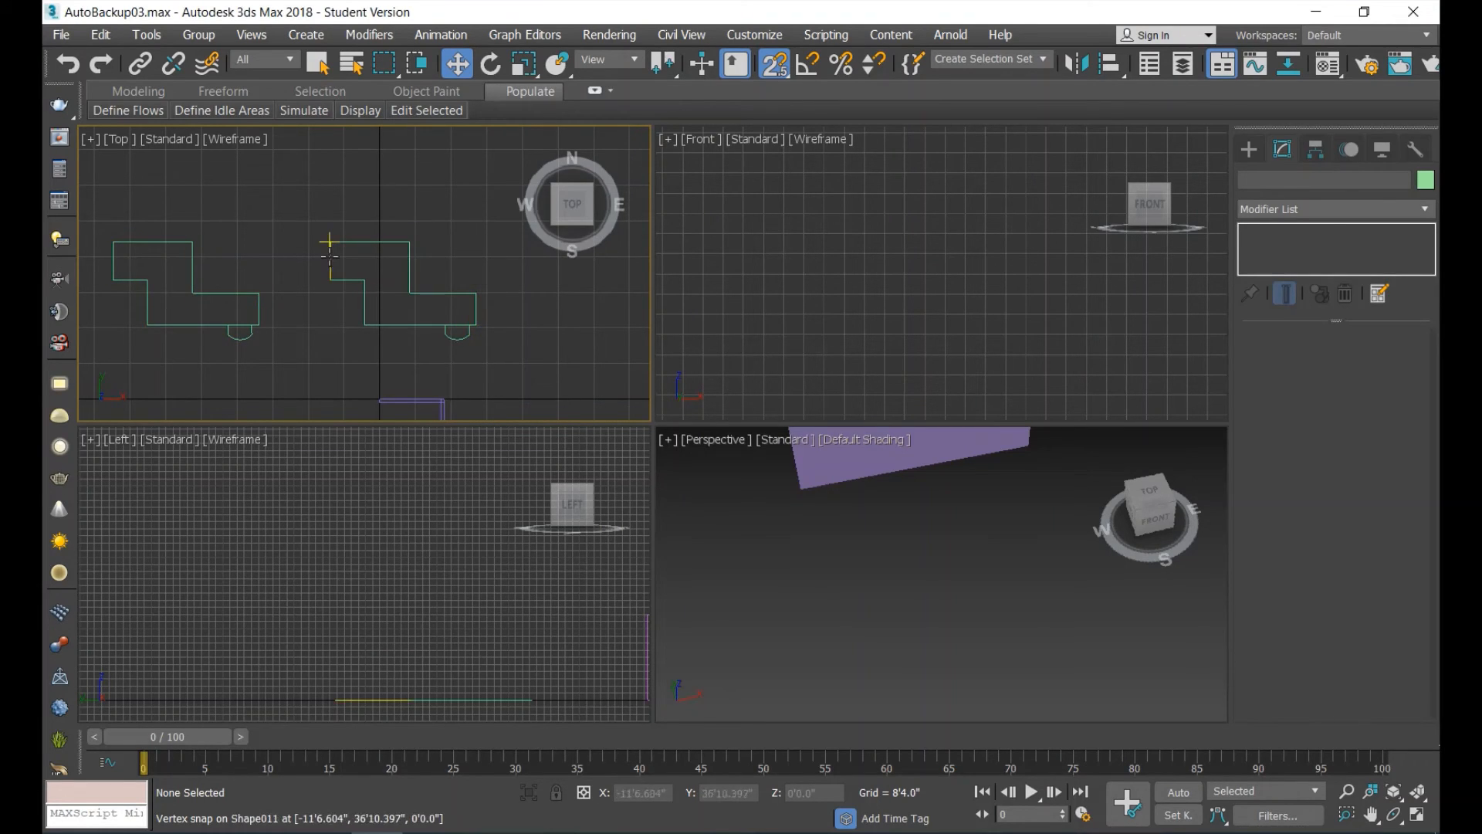
# Generate an AEC Extended wall from the northernmost edge of the original outline with Pick Spline.
pyautogui.click(1251, 150)
pyautogui.click(1247, 179)
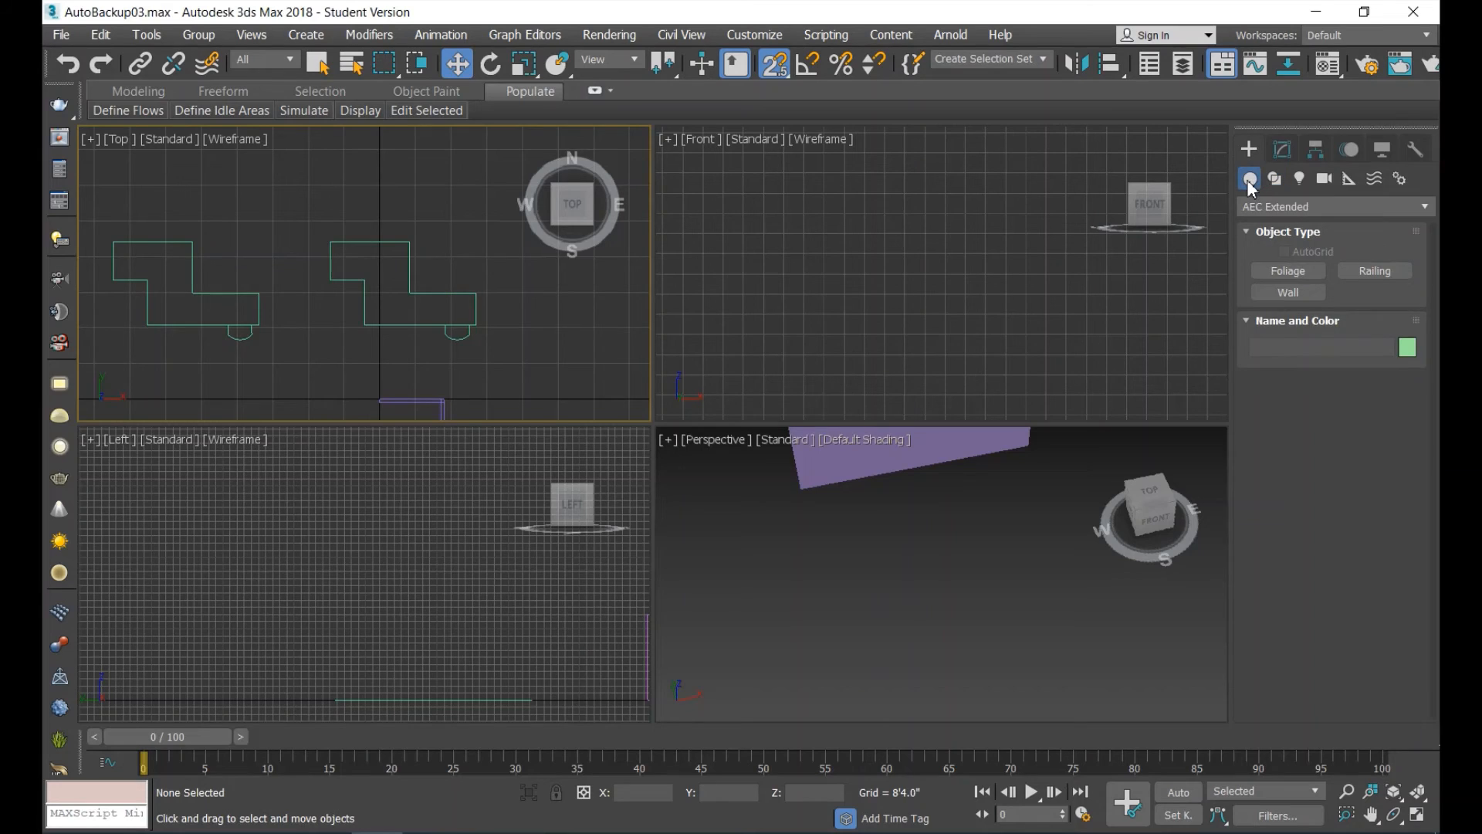
pyautogui.click(1274, 210)
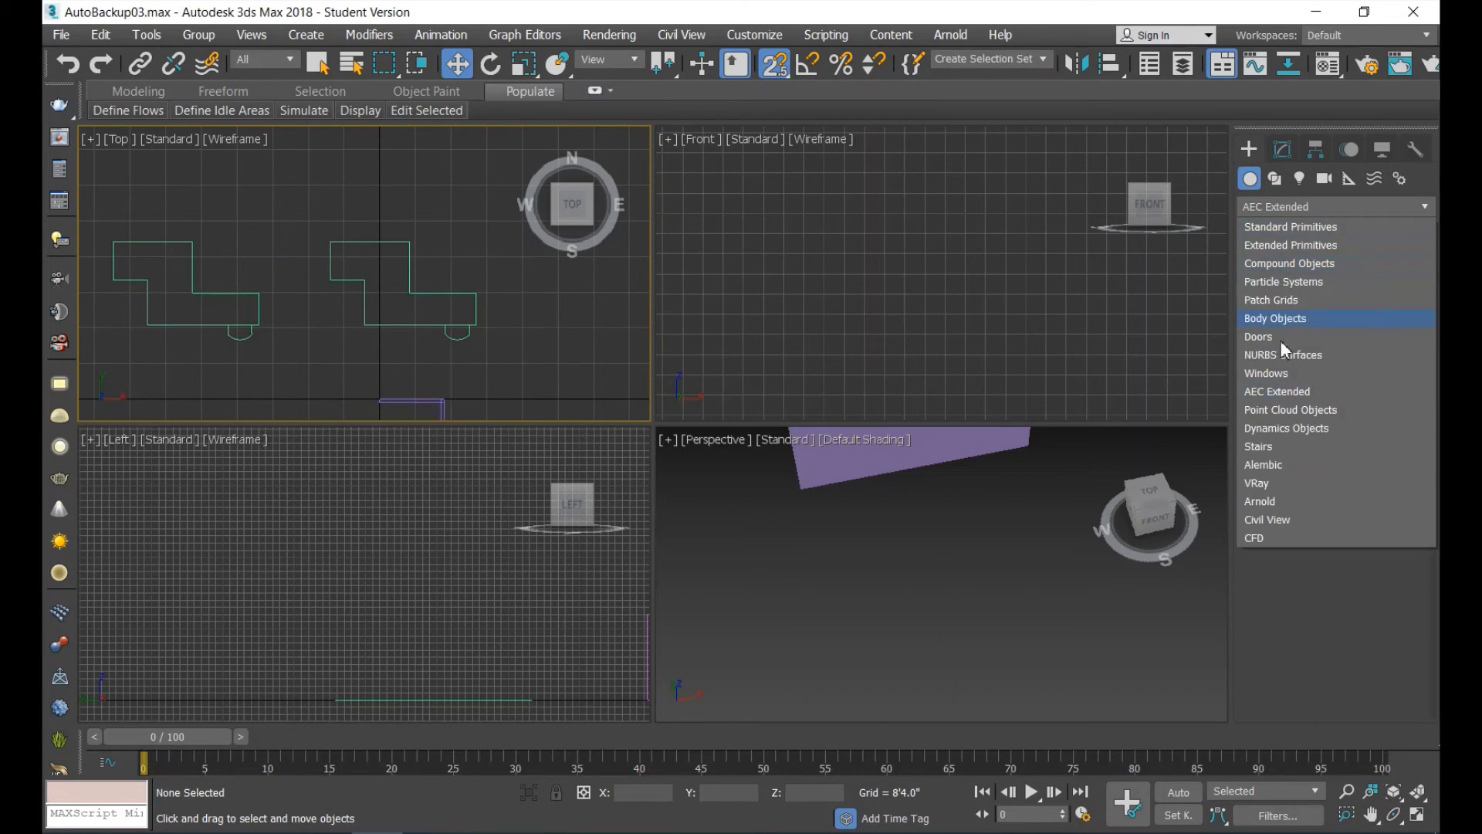
pyautogui.click(1286, 392)
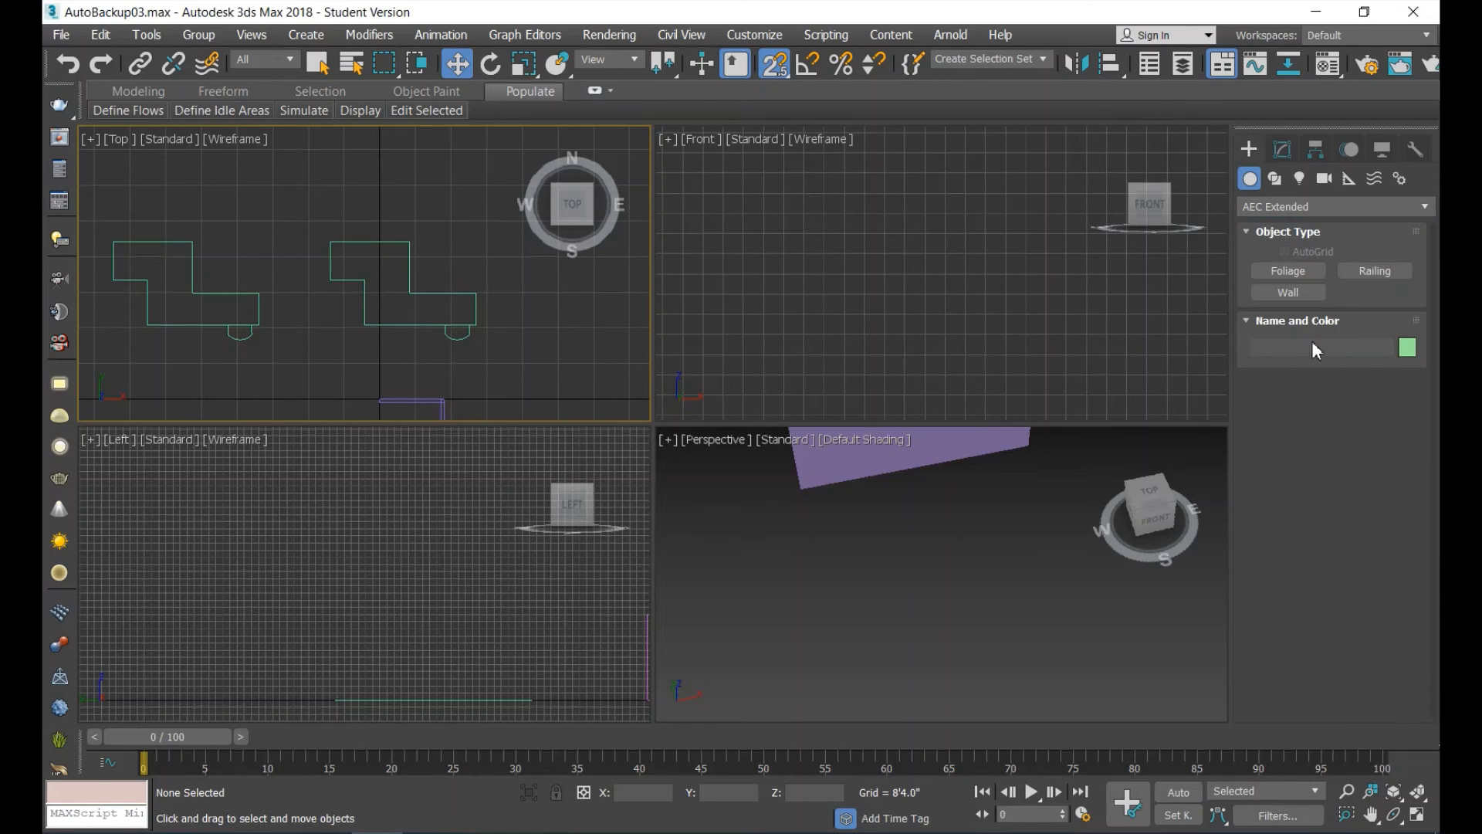
pyautogui.click(1294, 295)
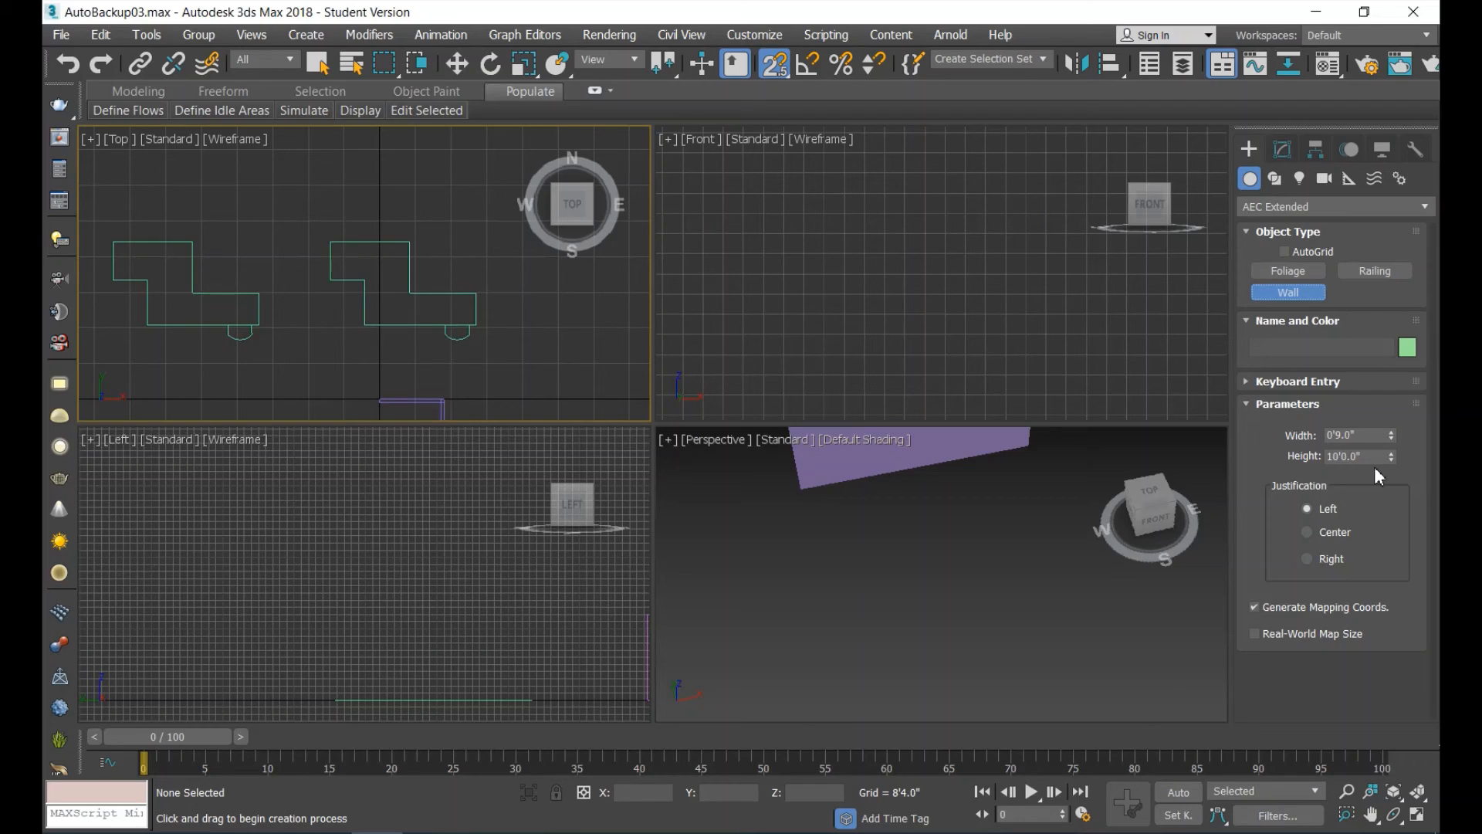
pyautogui.click(1242, 382)
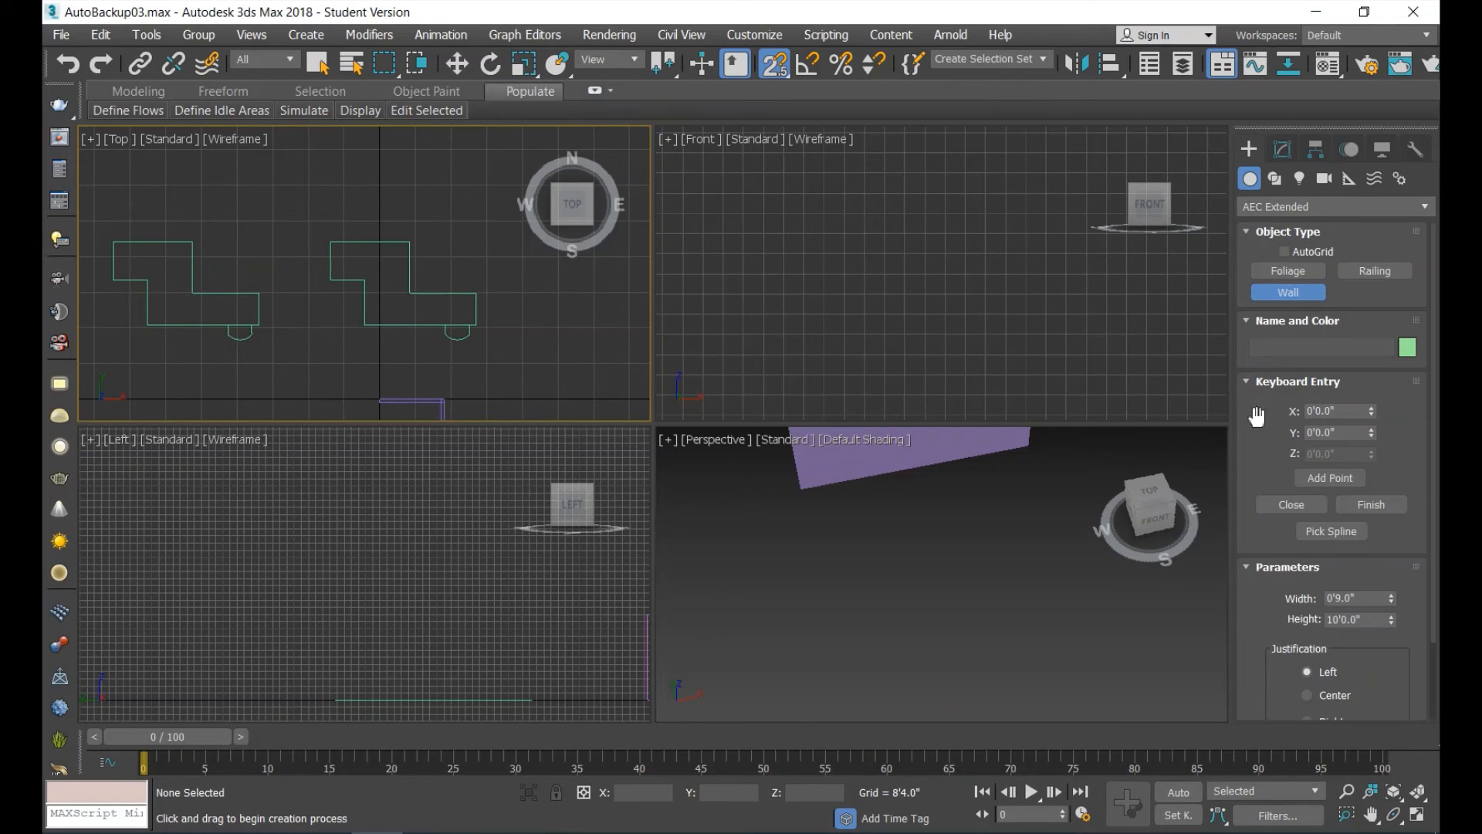
pyautogui.click(1330, 531)
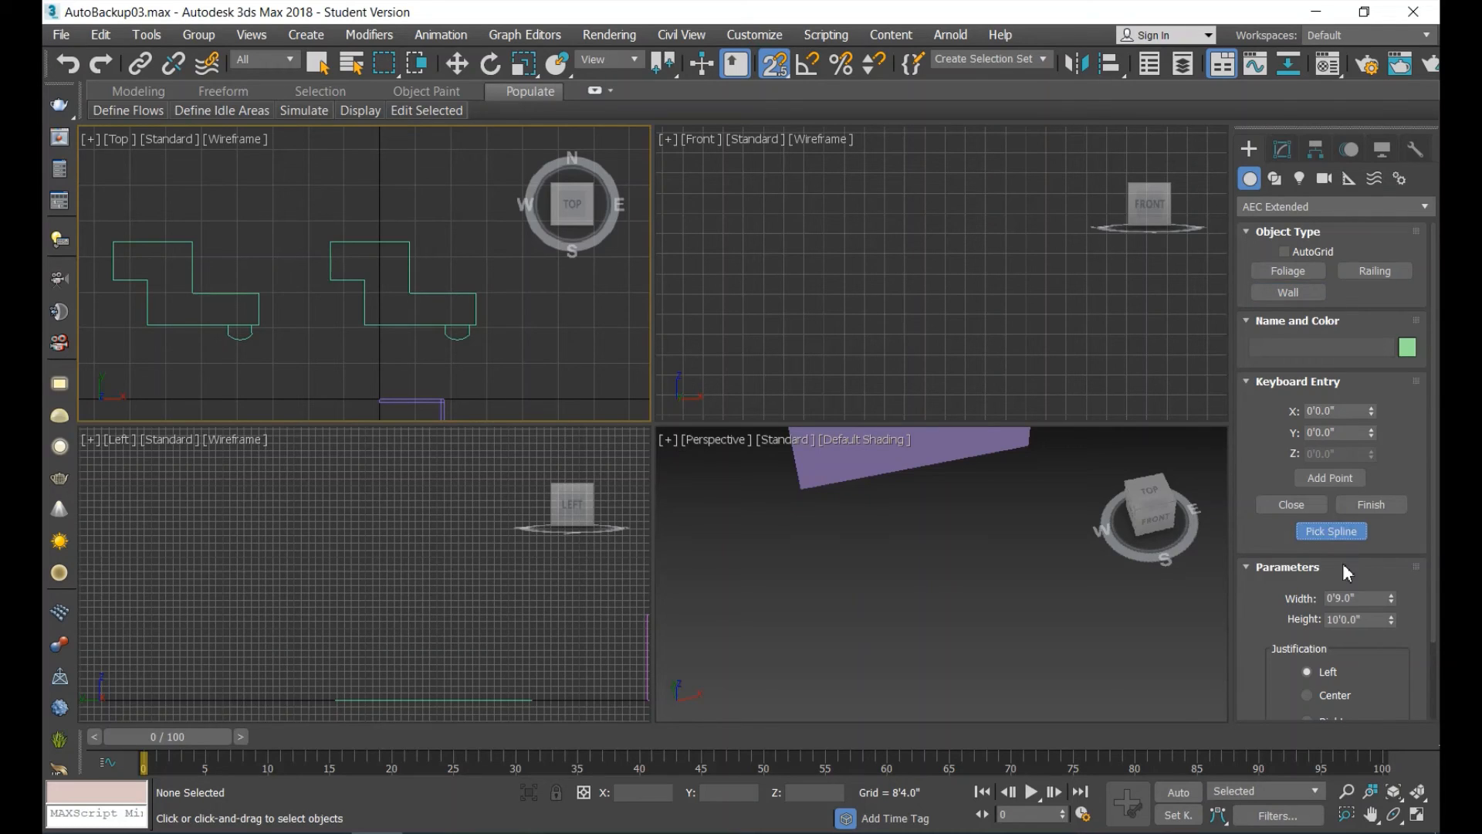
pyautogui.click(399, 259)
pyautogui.press('w')
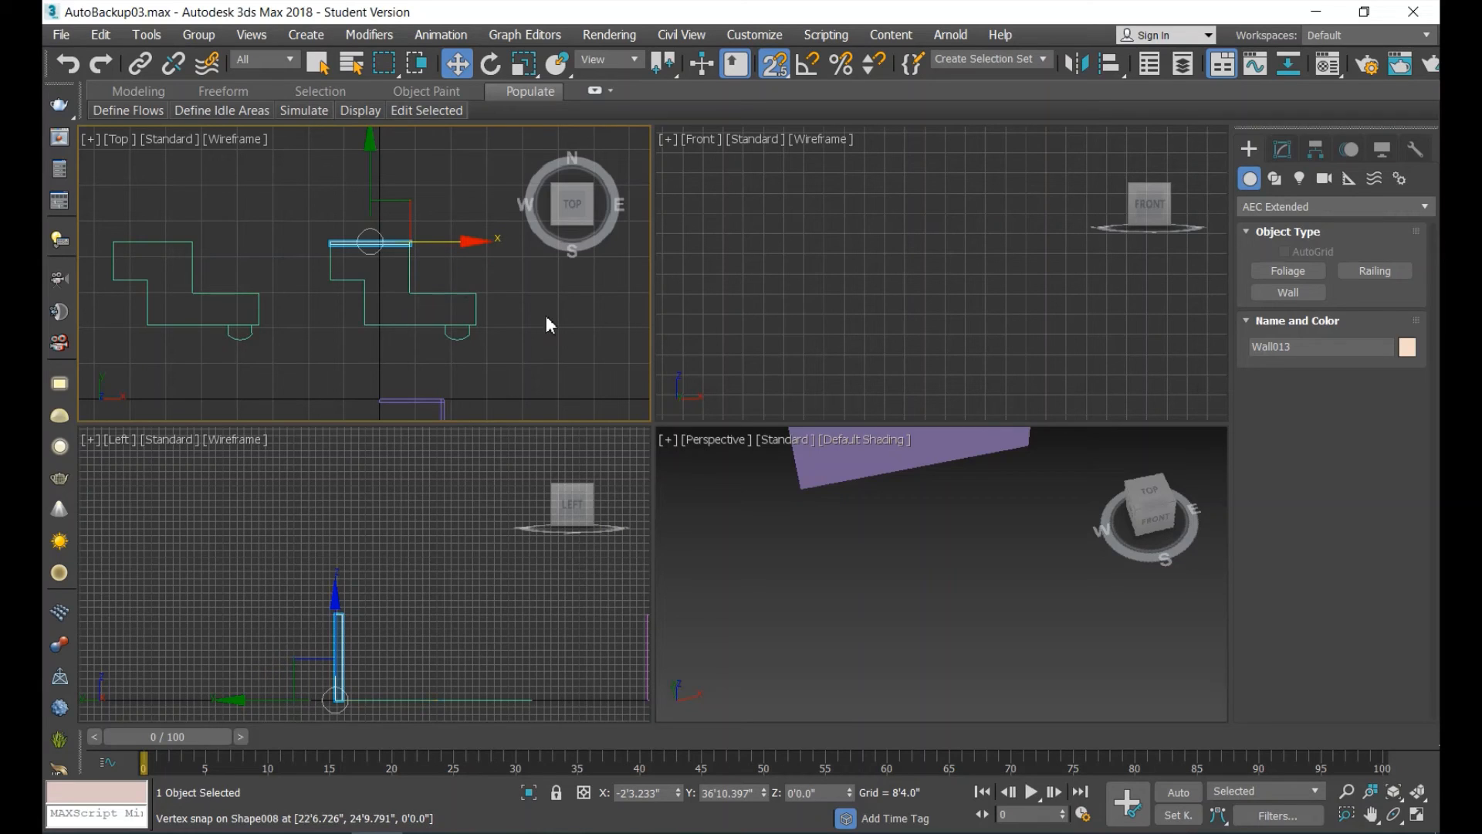
# Generate a second wall from the east edge of the original outline's northern block with Pick Spline.
pyautogui.click(404, 265)
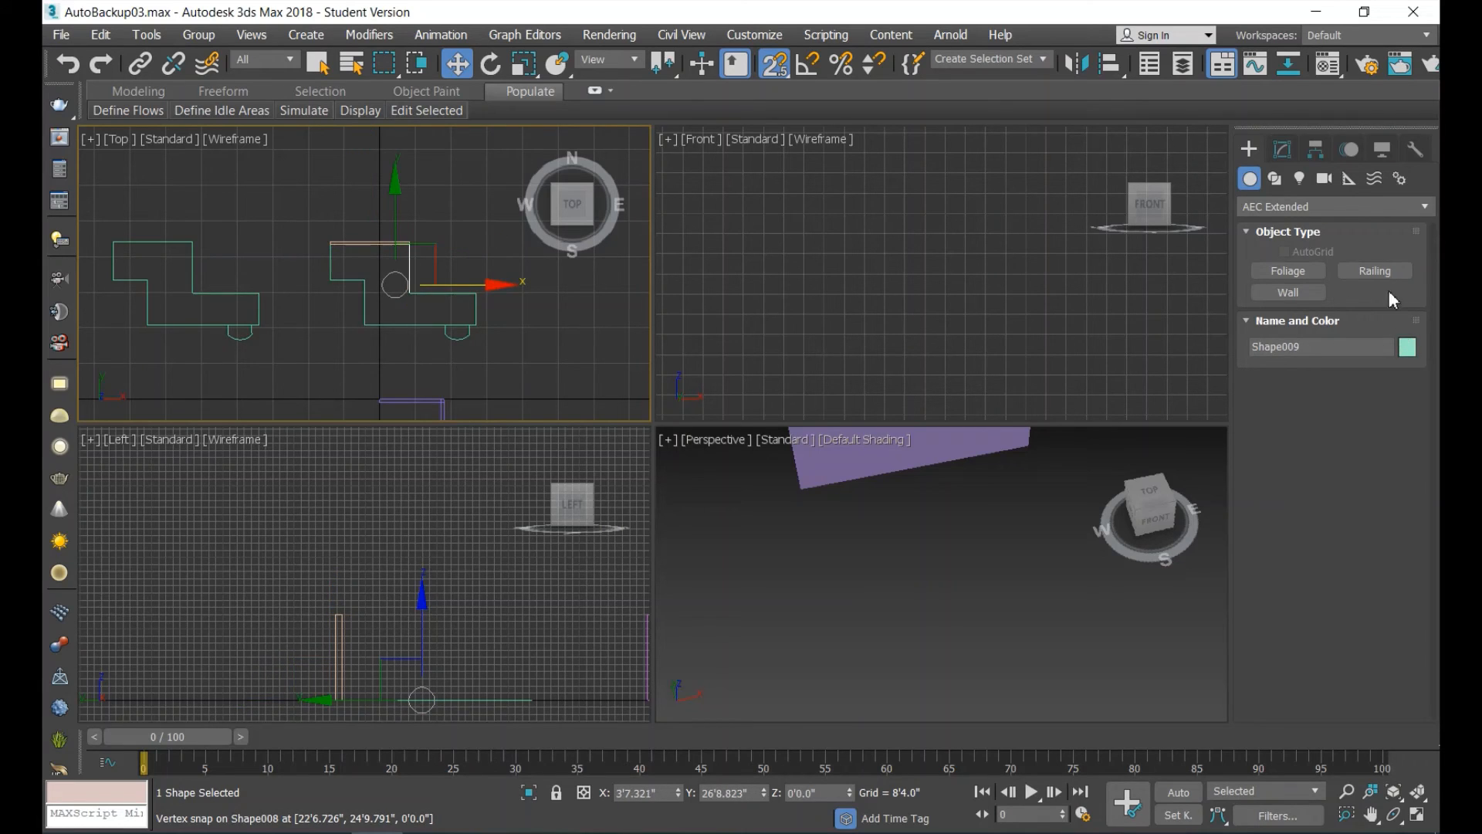
pyautogui.click(1285, 292)
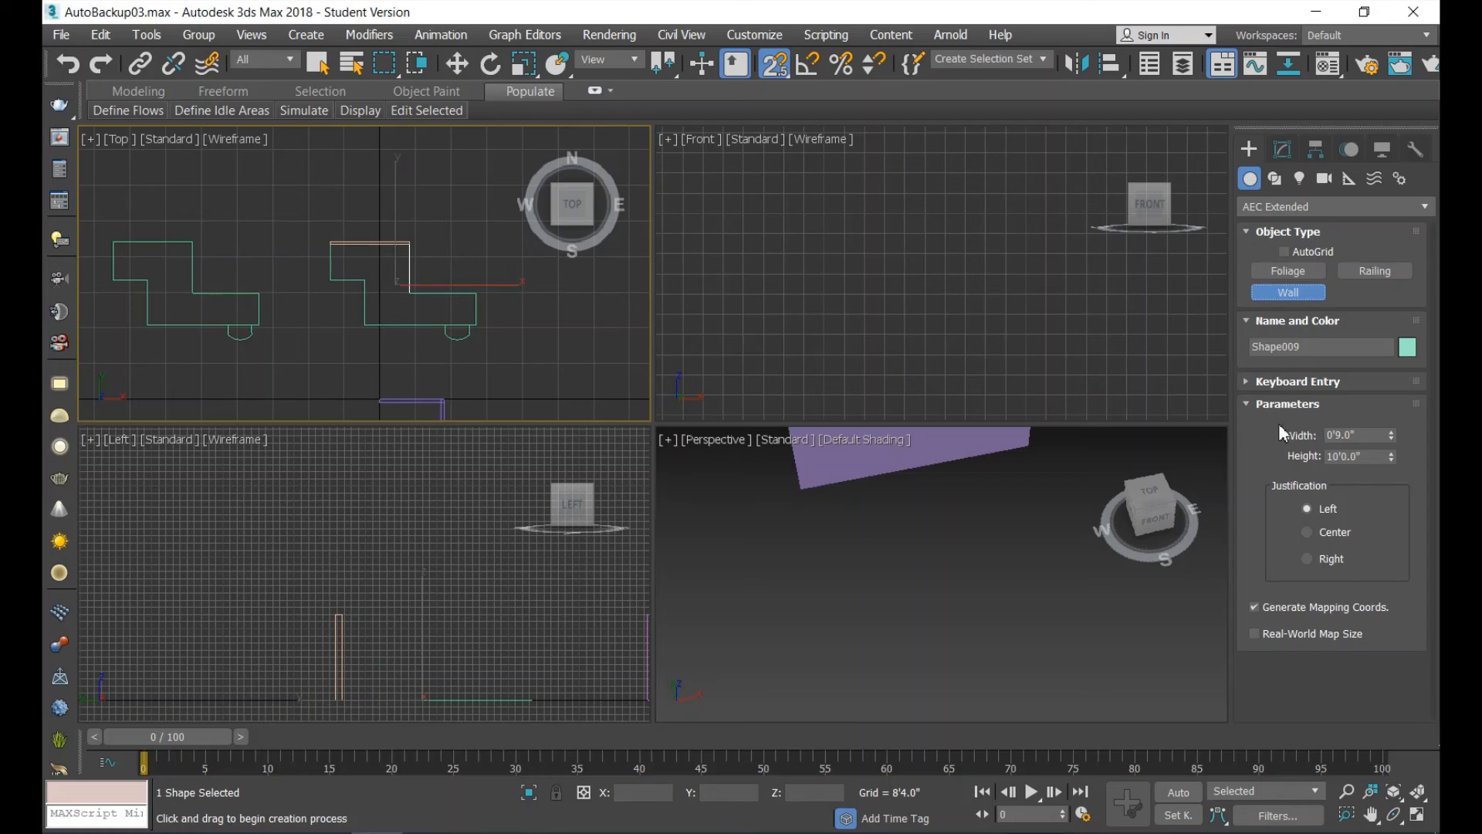
pyautogui.click(1251, 381)
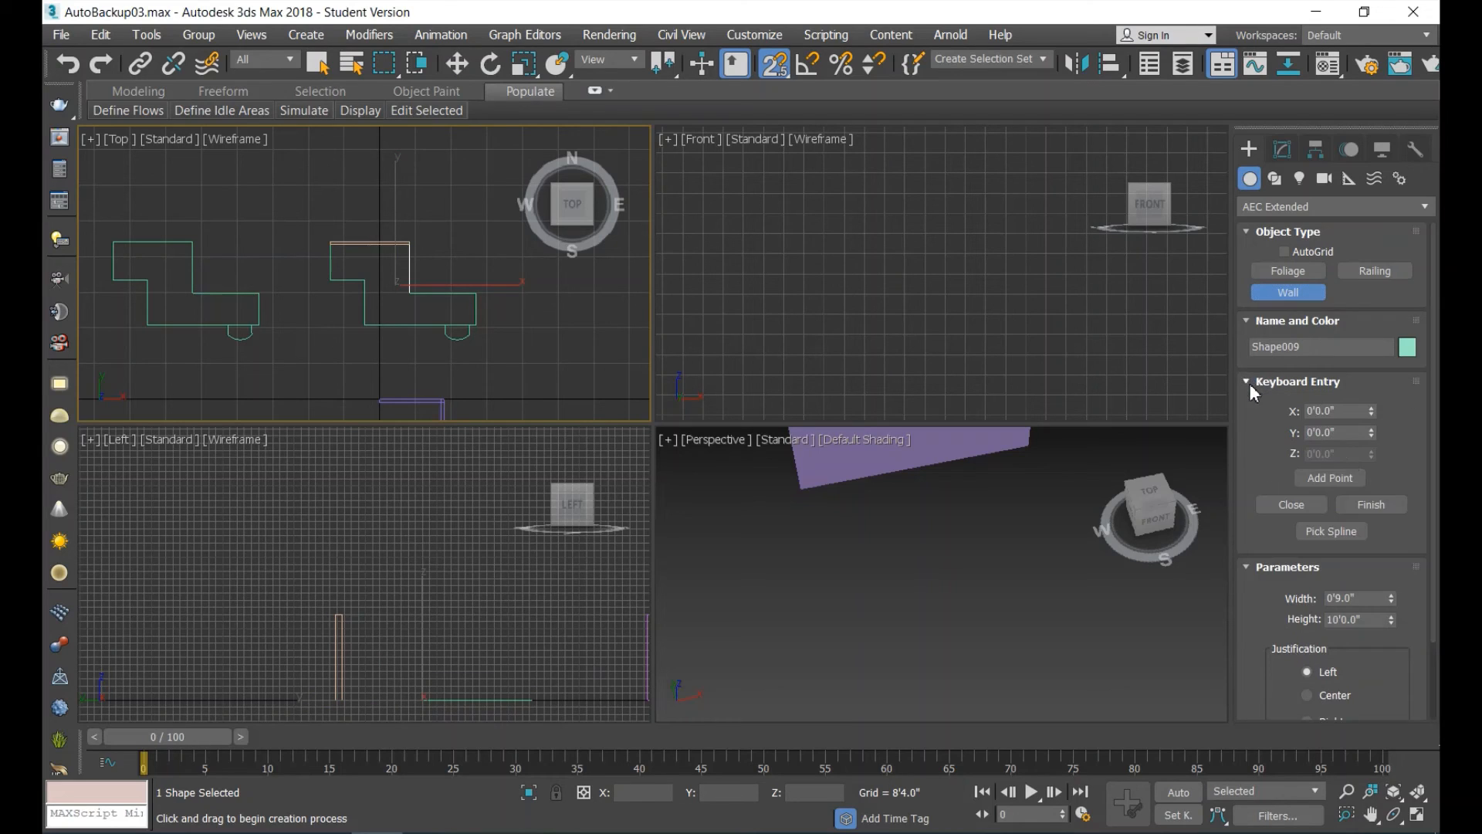
pyautogui.click(1333, 531)
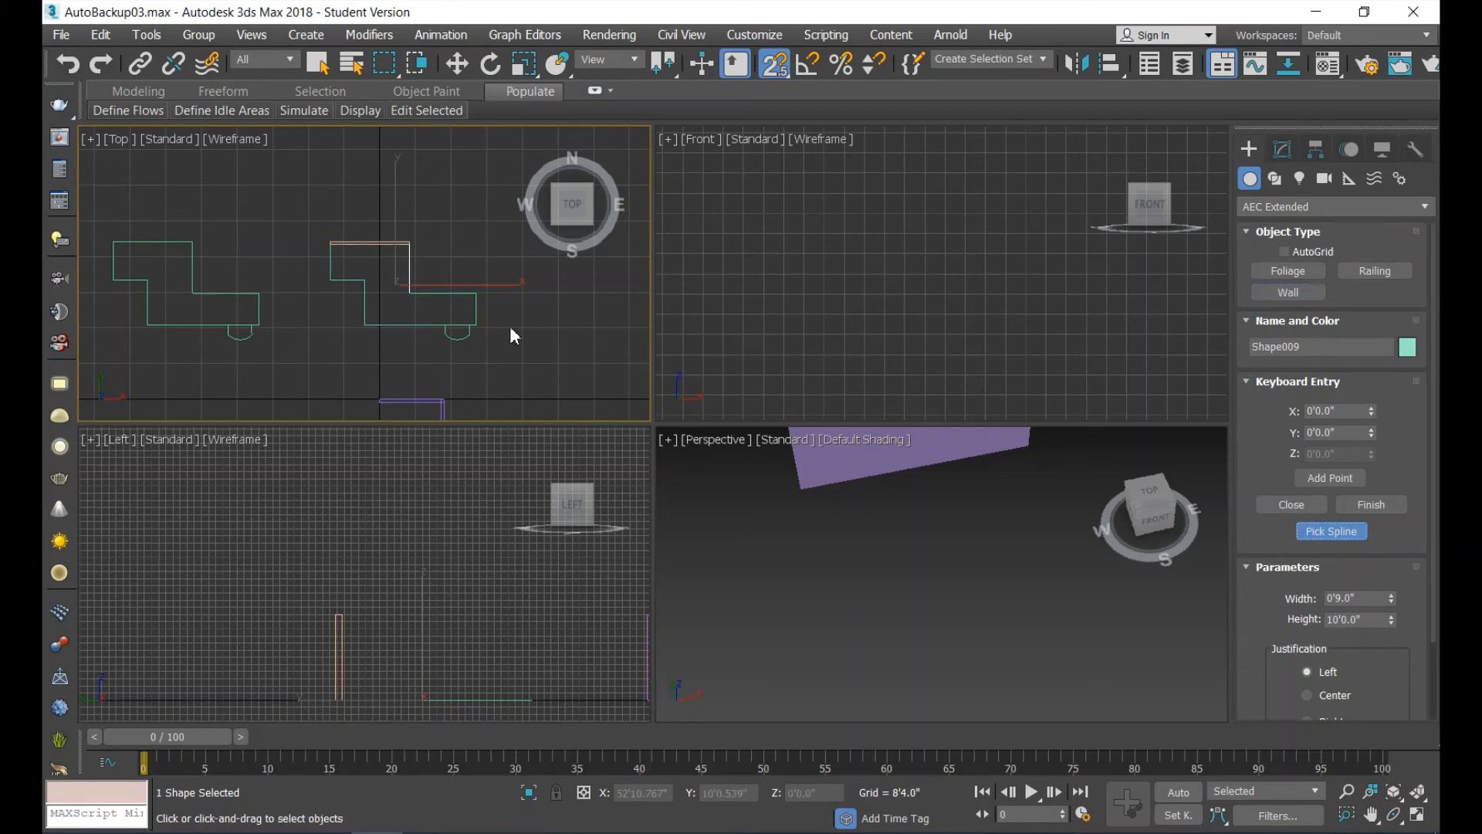
pyautogui.click(408, 269)
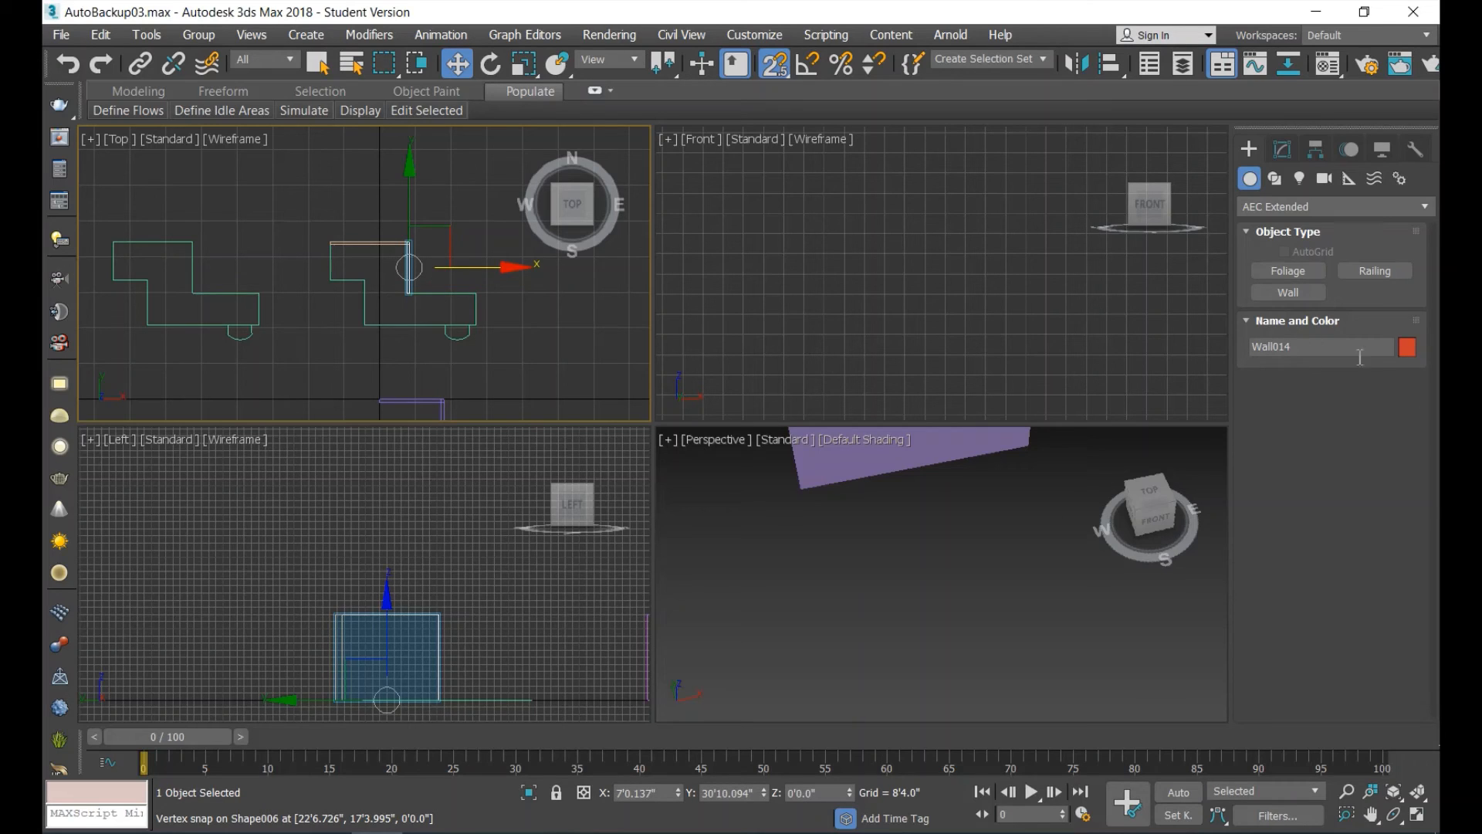
# Generate an AEC Extended wall from the north edge of the original outline's southern block with Pick Spline.
pyautogui.click(1267, 287)
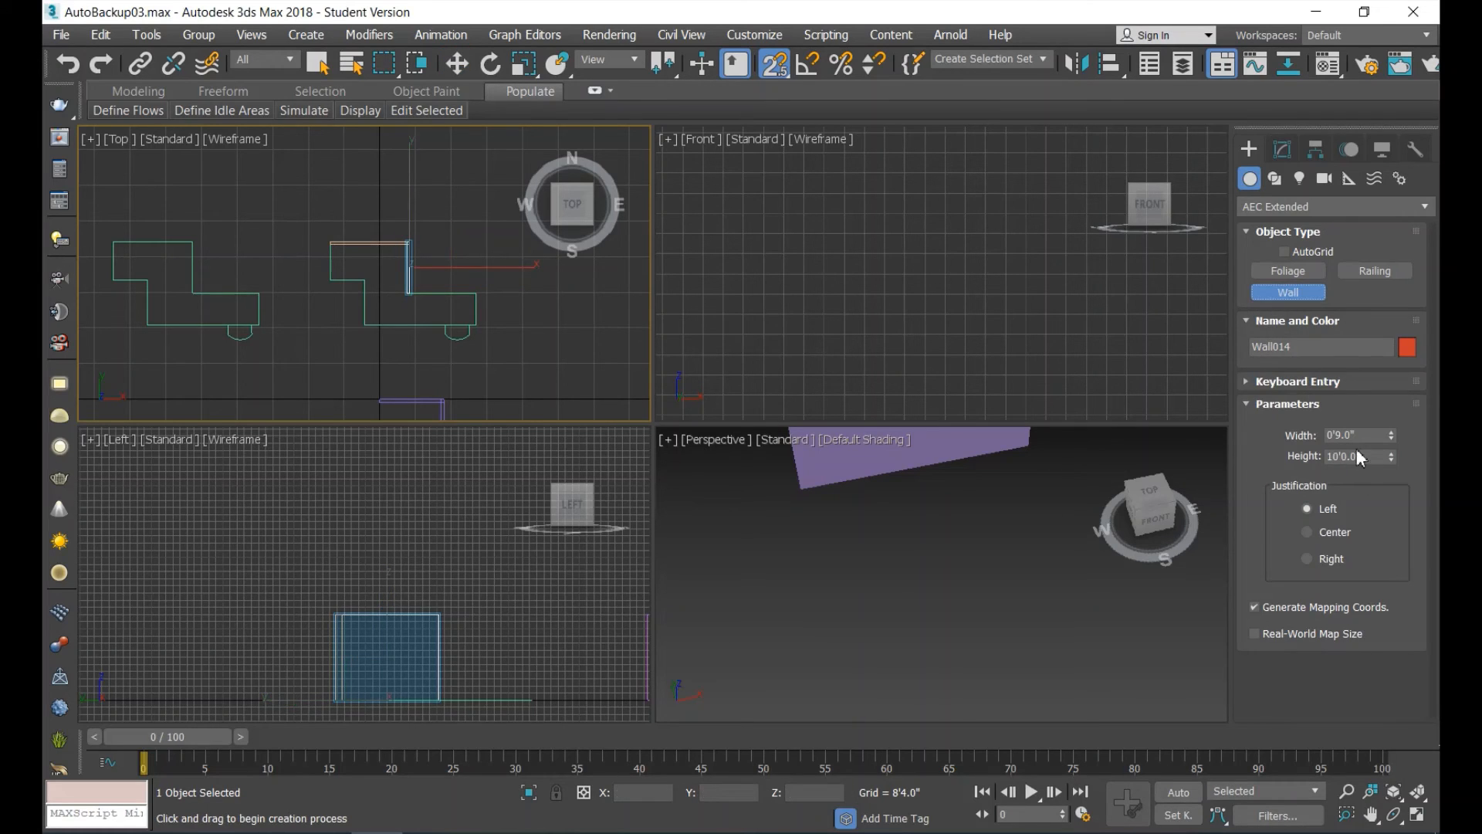
pyautogui.click(1244, 382)
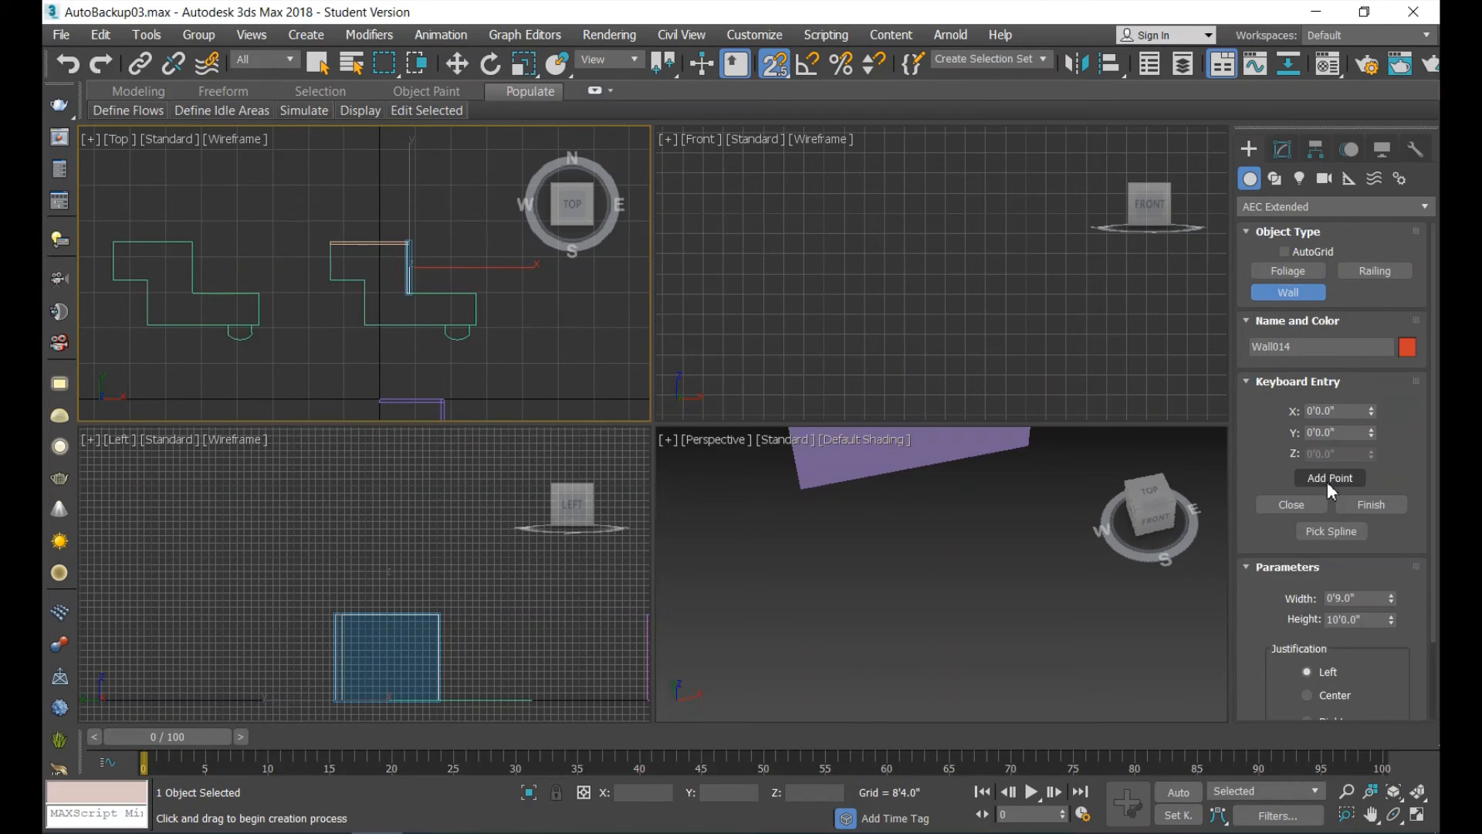
pyautogui.click(1333, 533)
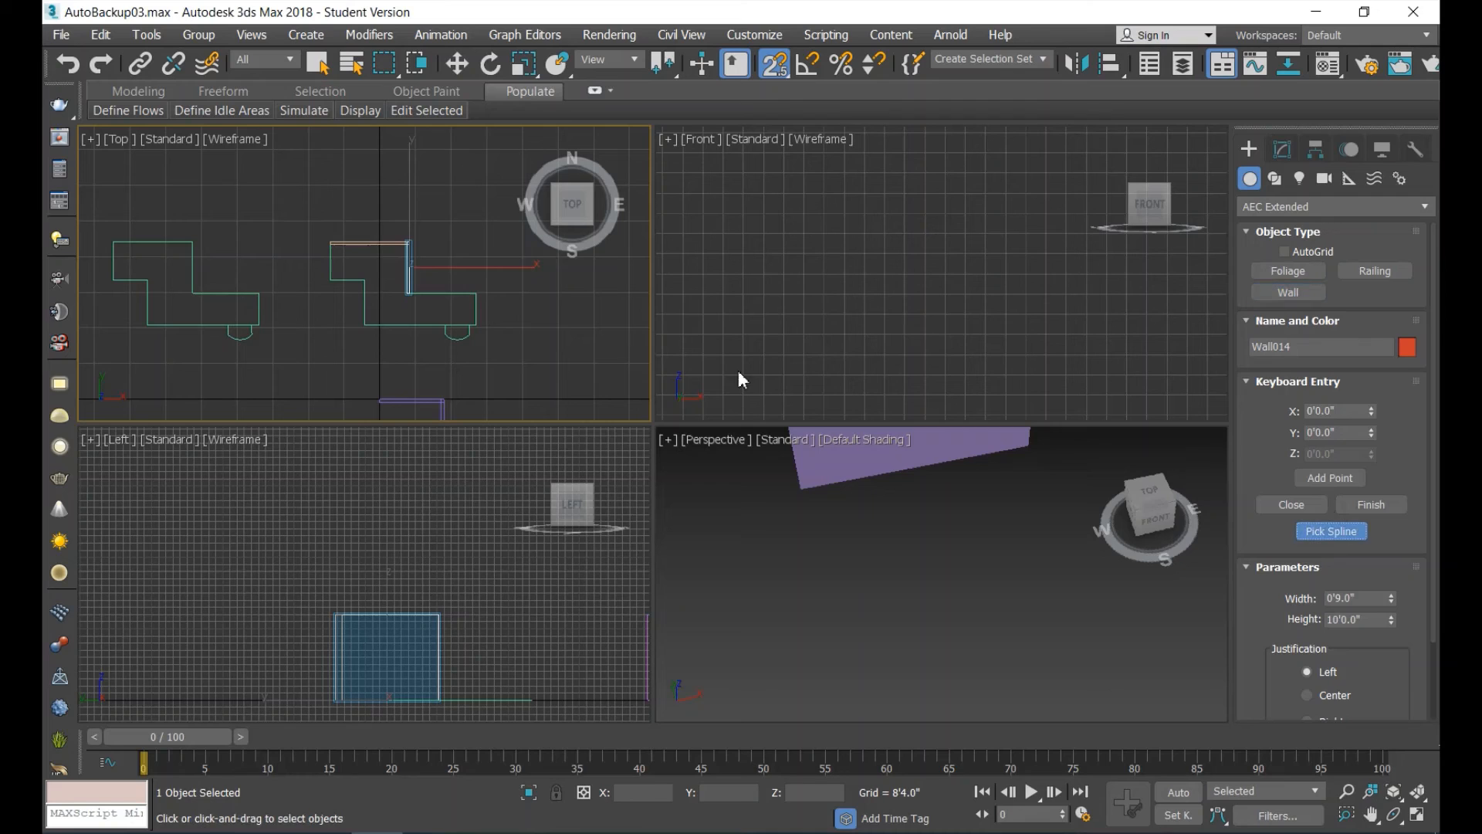
pyautogui.click(444, 294)
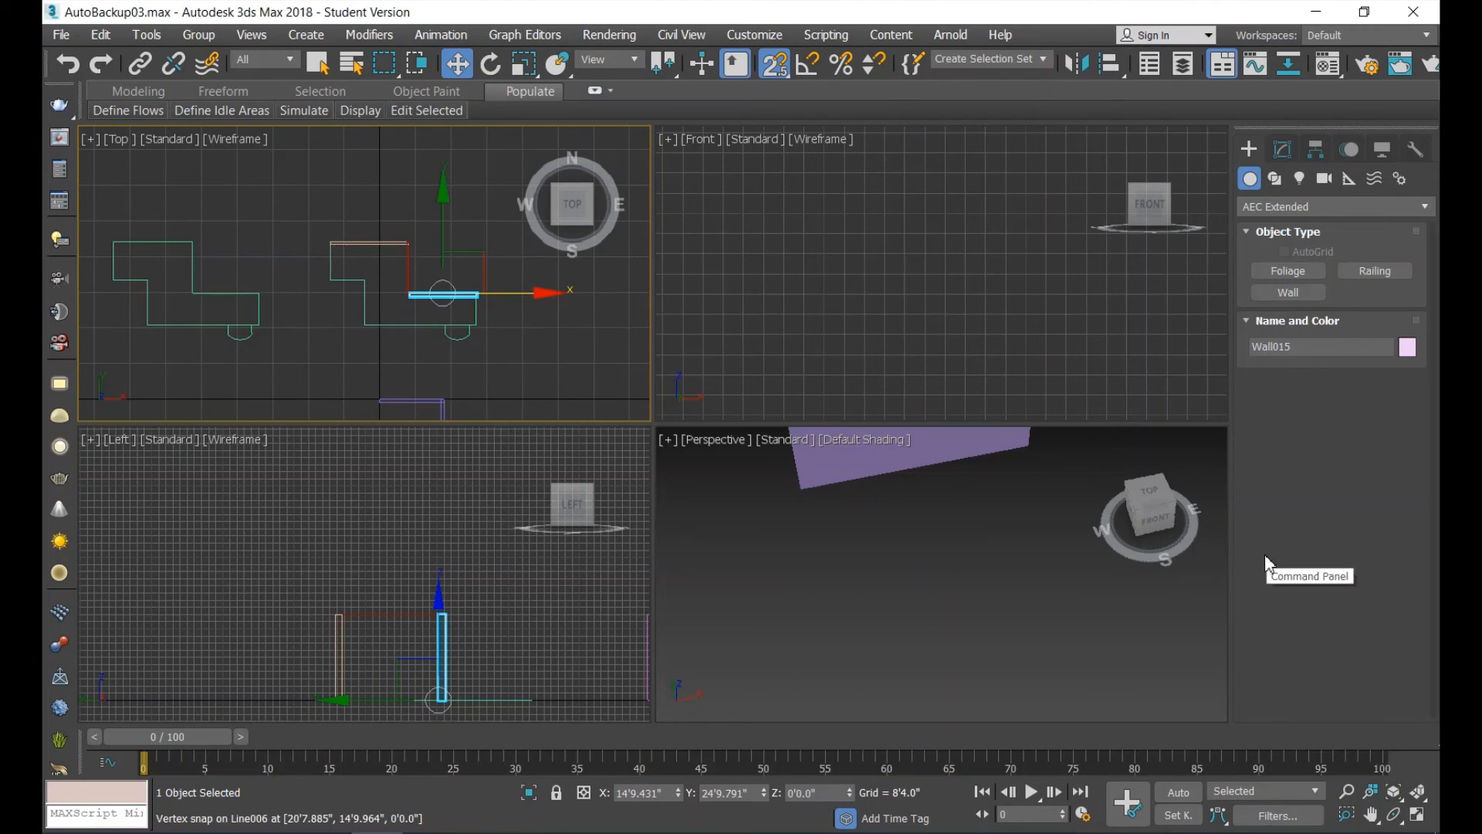
# Generate a wall from the east edge of the original outline's southern block with Pick Spline.
pyautogui.click(1289, 293)
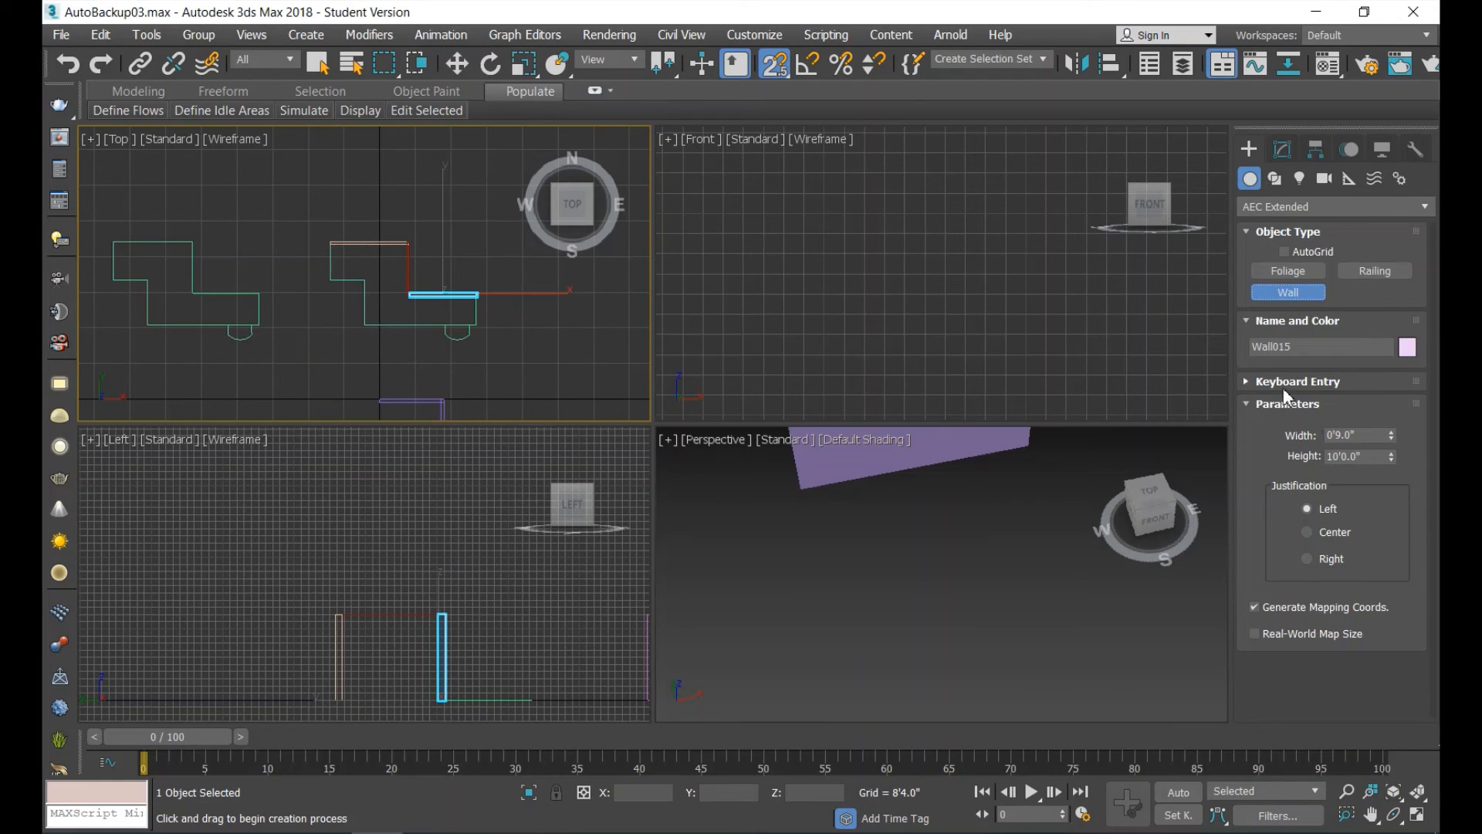
pyautogui.click(1245, 381)
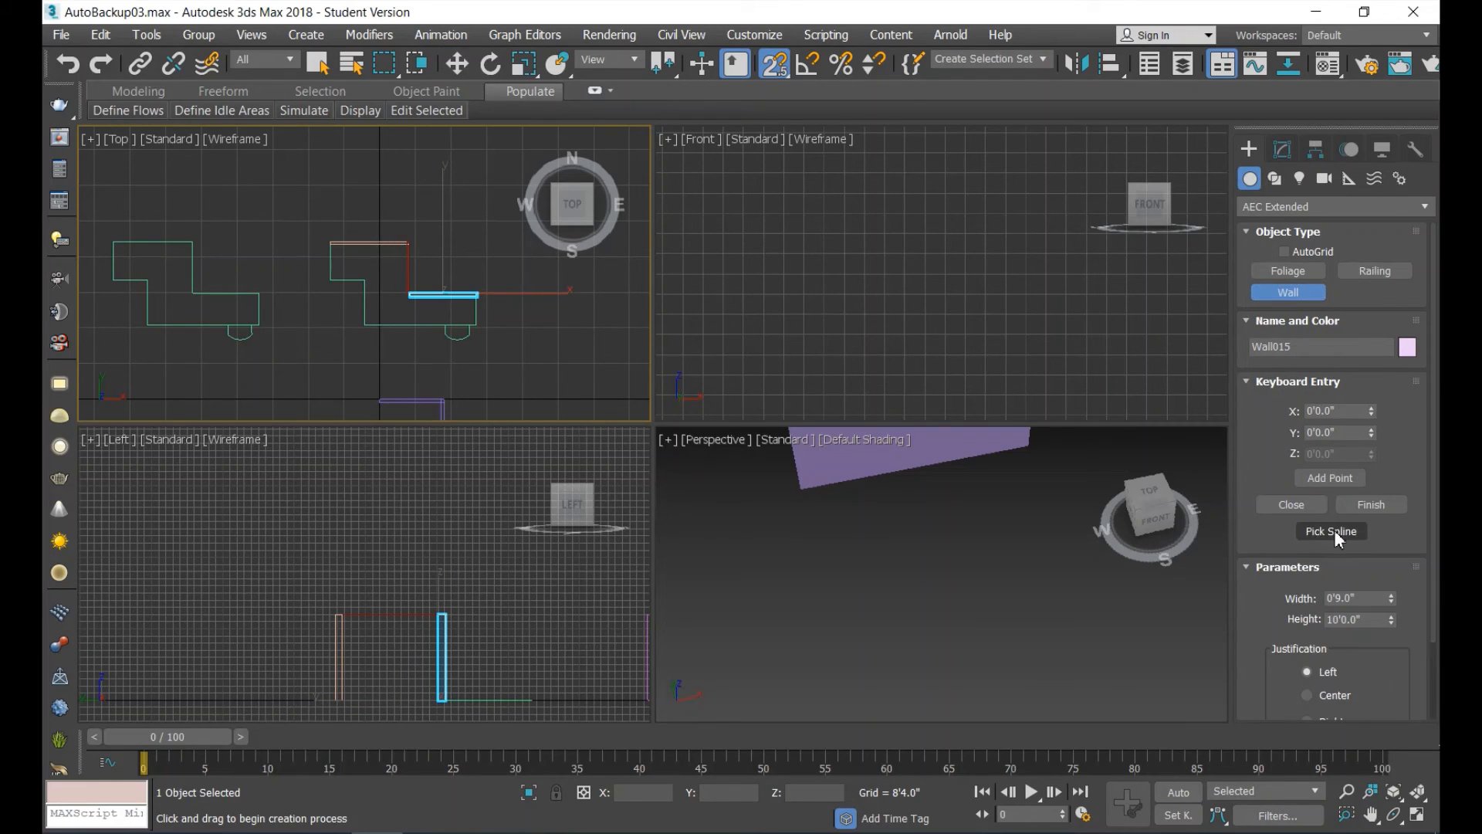
pyautogui.click(1333, 531)
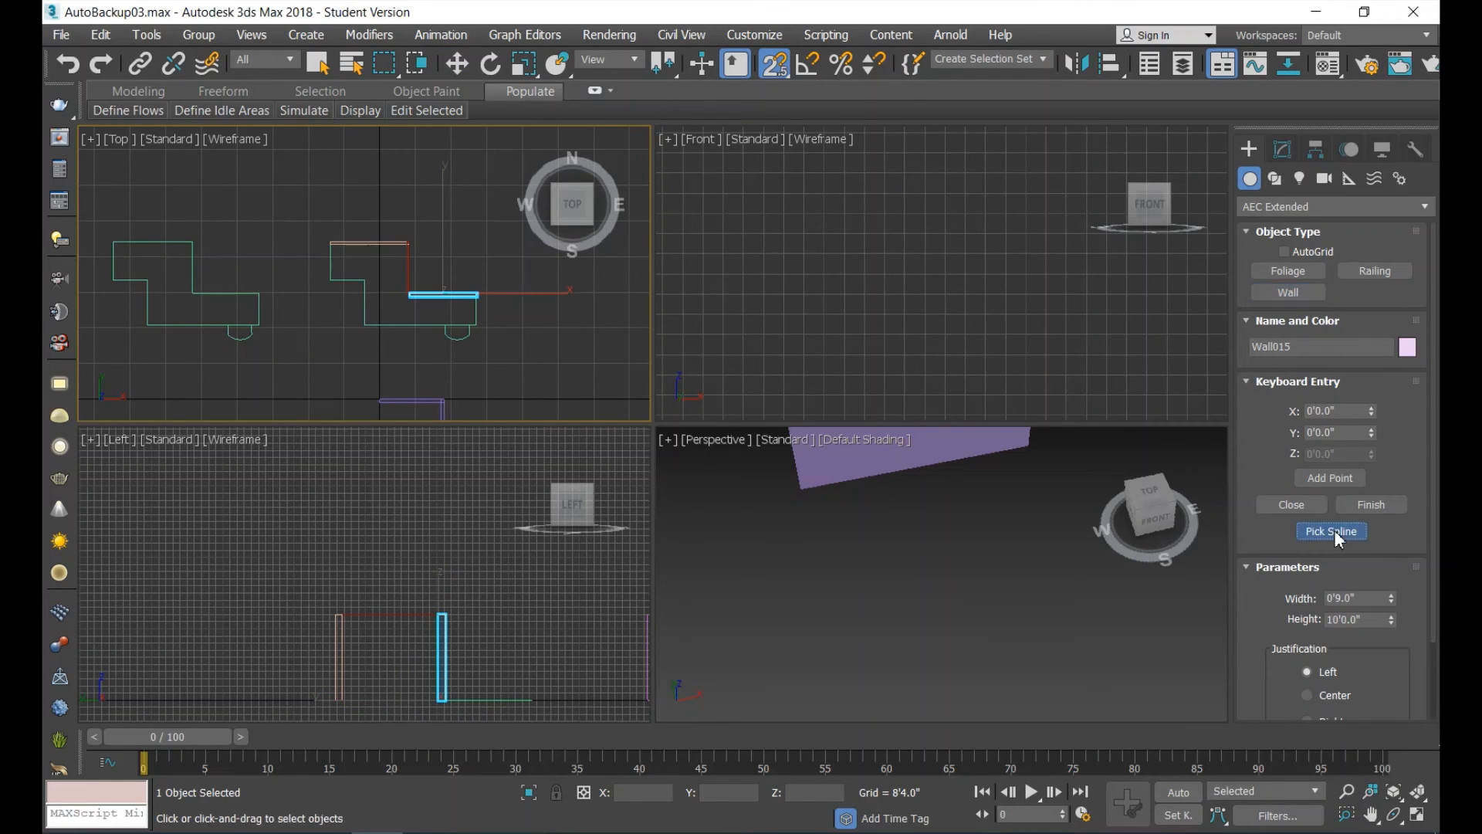
pyautogui.click(476, 316)
pyautogui.press('w')
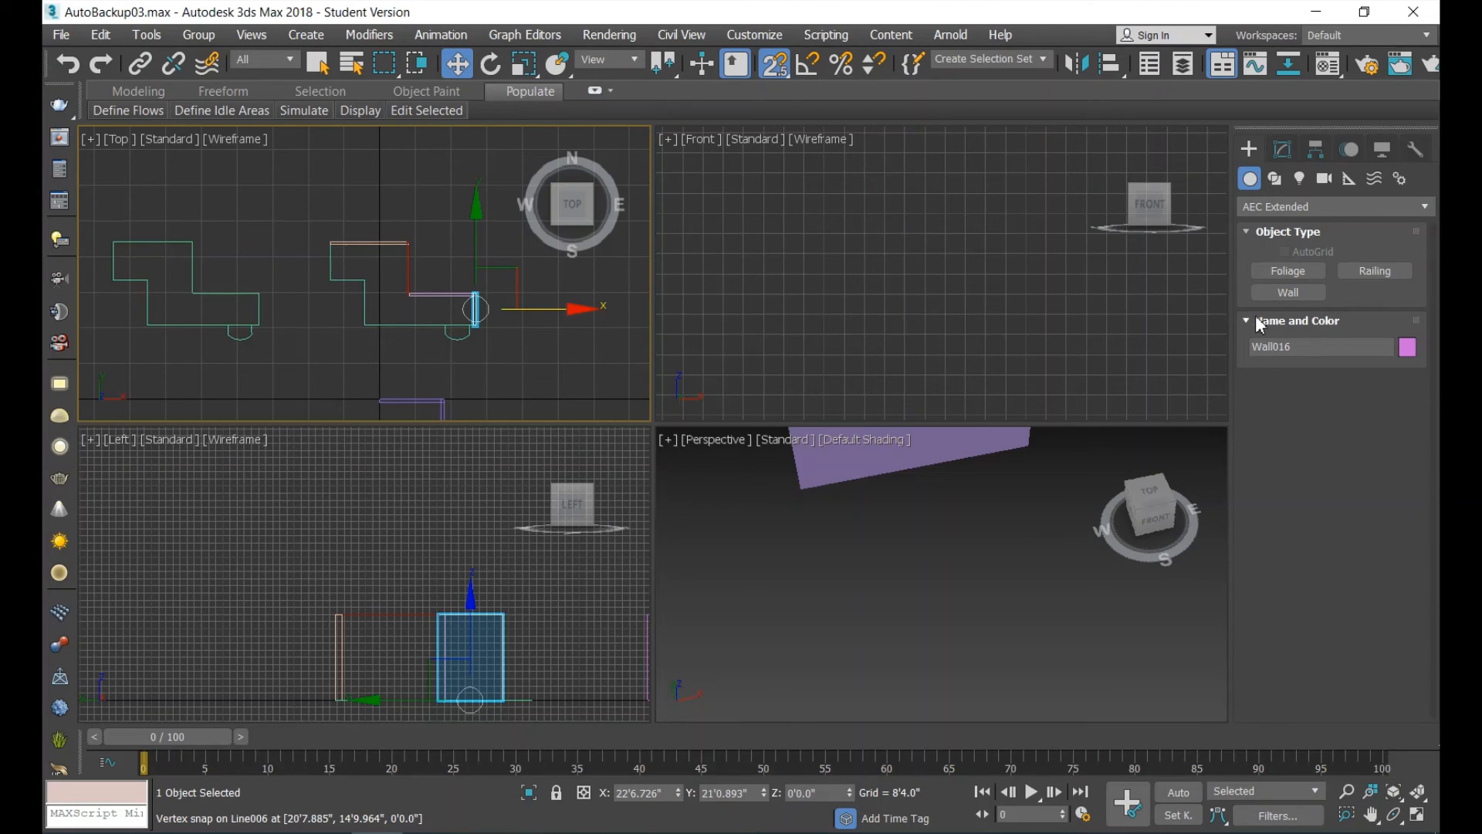
# Generate a wall from the long south edge of the original outline's southern block with Pick Spline.
pyautogui.click(1290, 292)
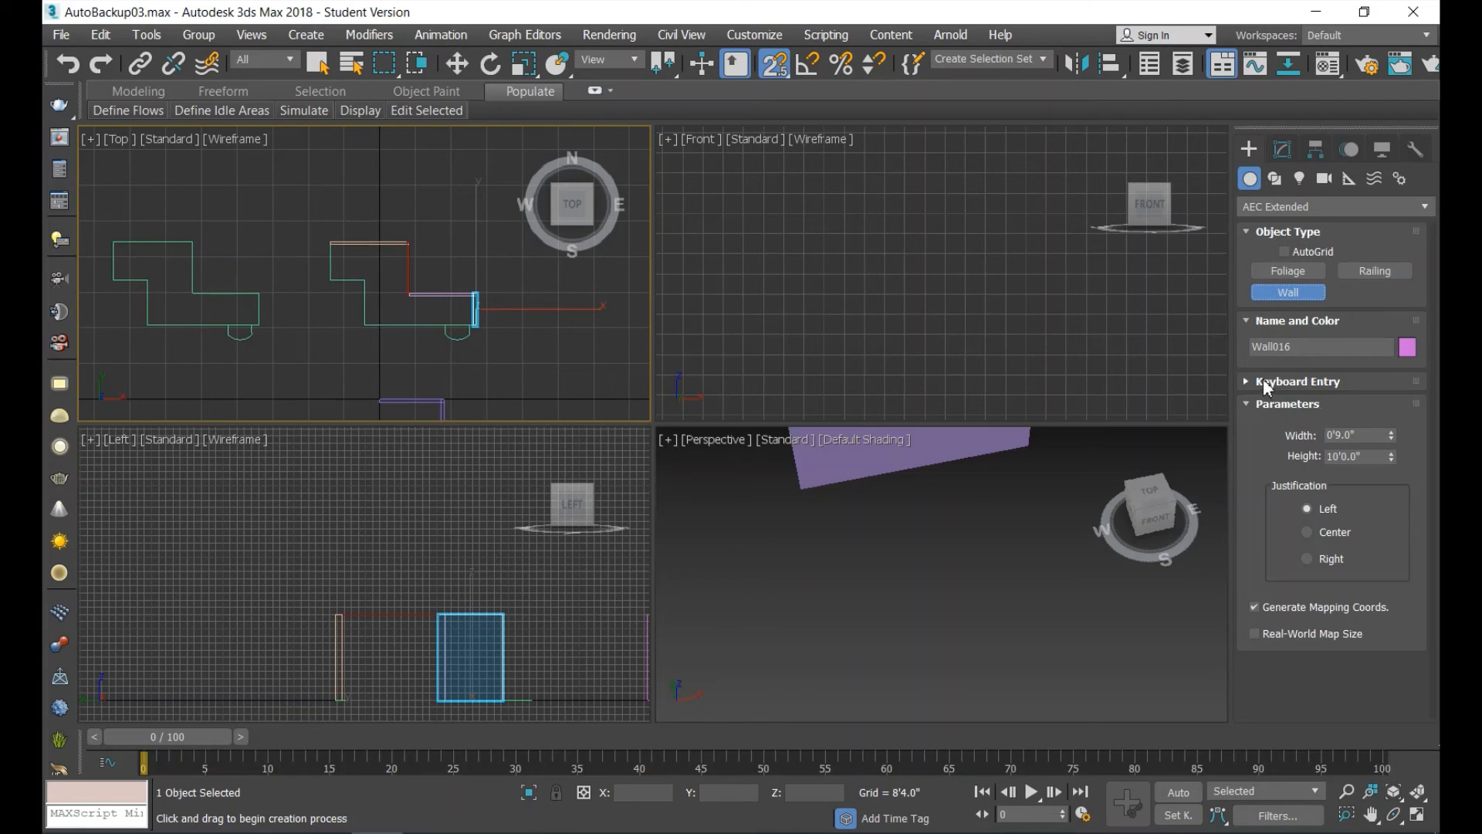
pyautogui.click(1246, 400)
pyautogui.click(1245, 383)
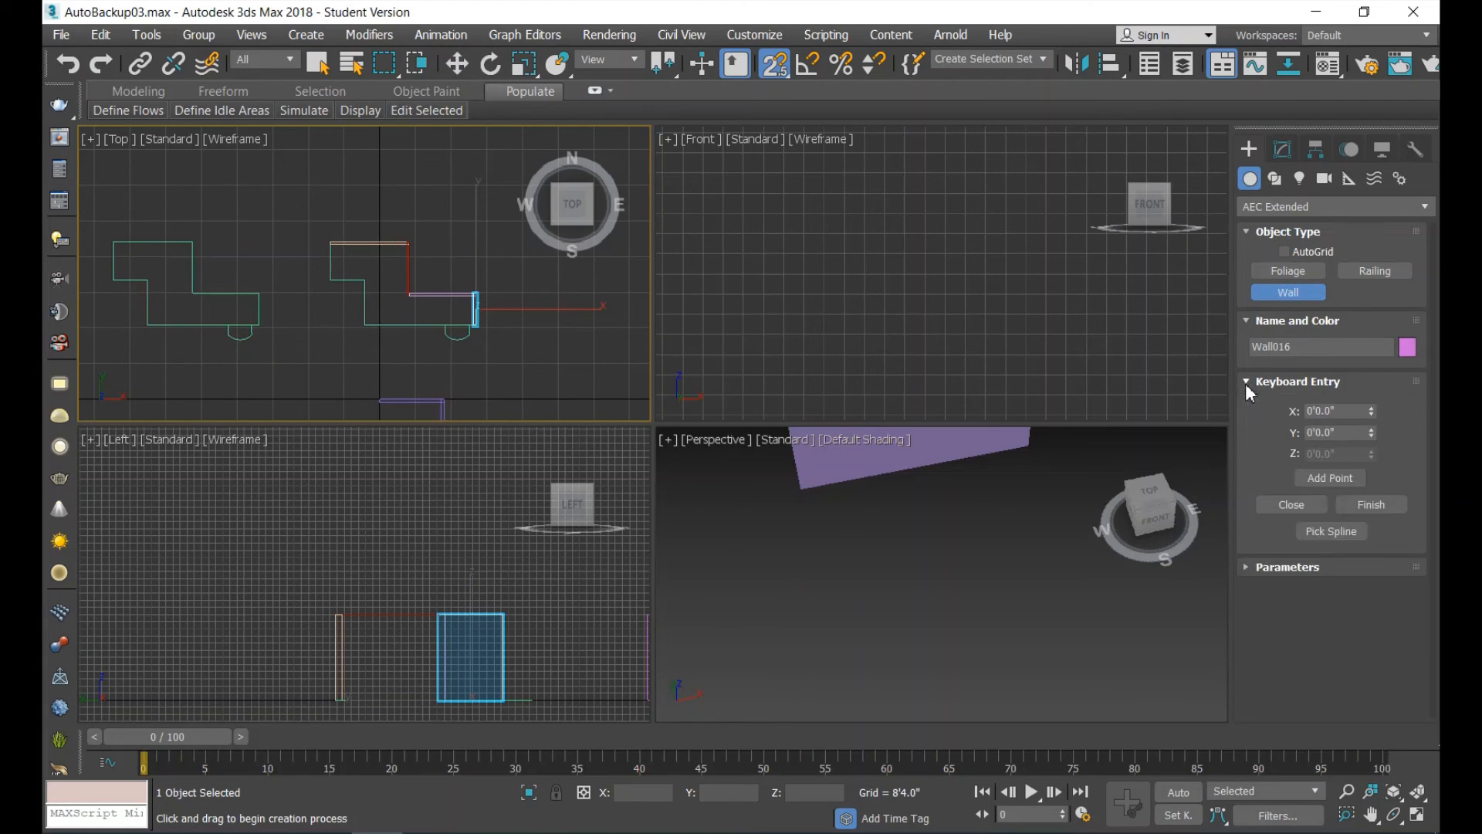
pyautogui.click(1337, 532)
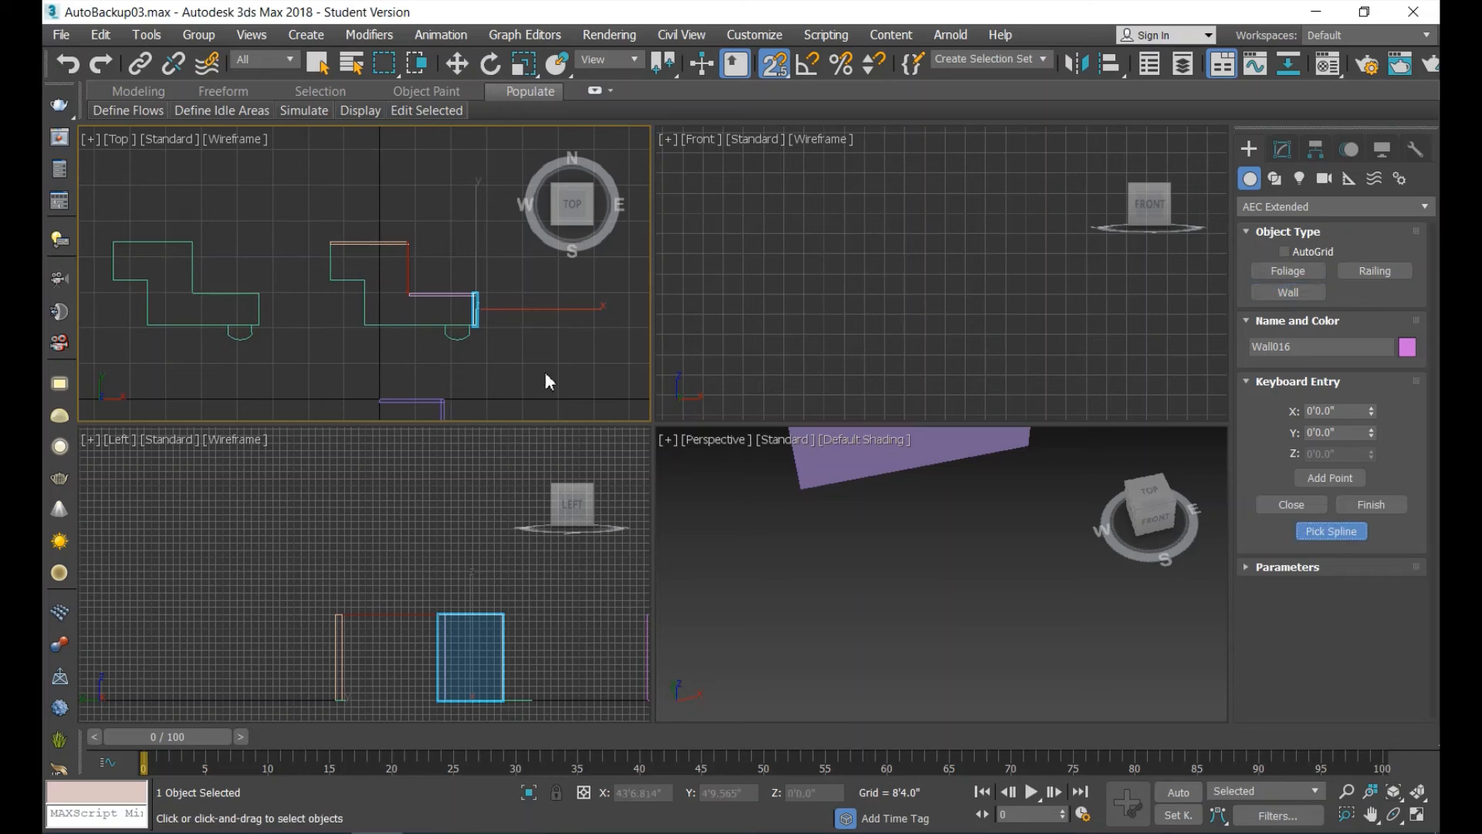
pyautogui.click(390, 325)
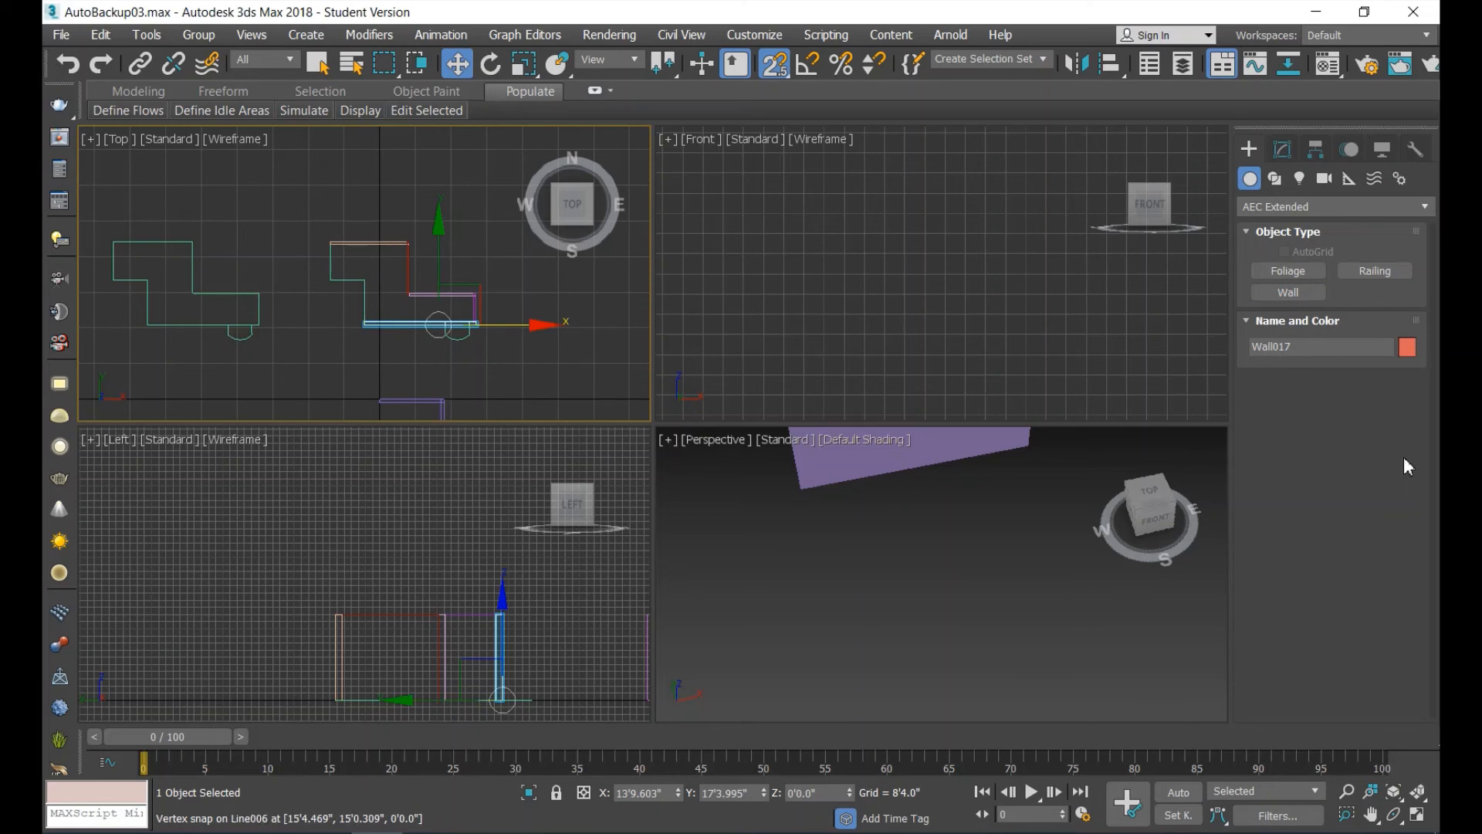
# Generate a wall from the west edge of the original outline's southern block with Pick Spline.
pyautogui.click(1305, 291)
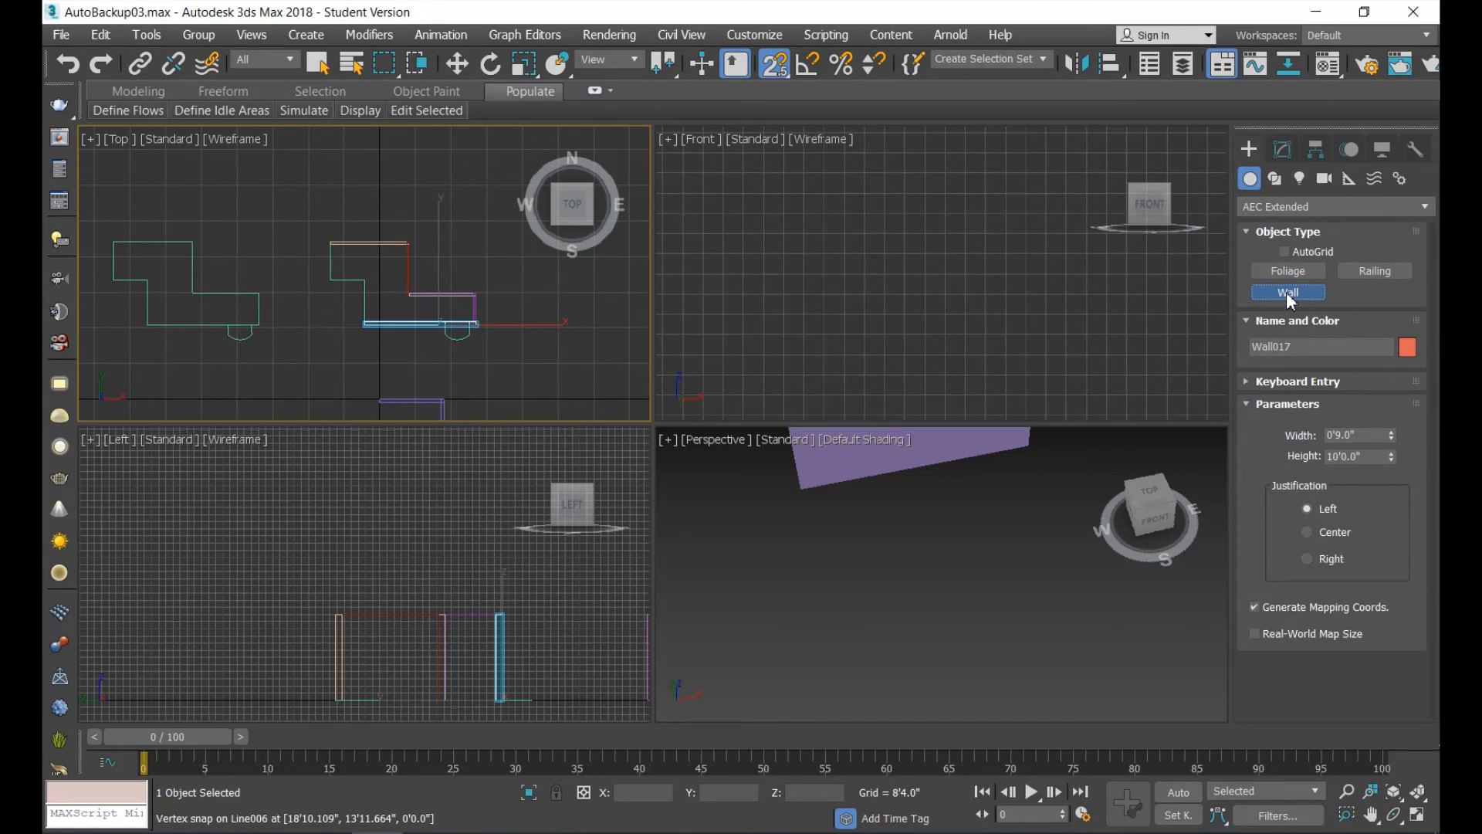
pyautogui.click(1298, 381)
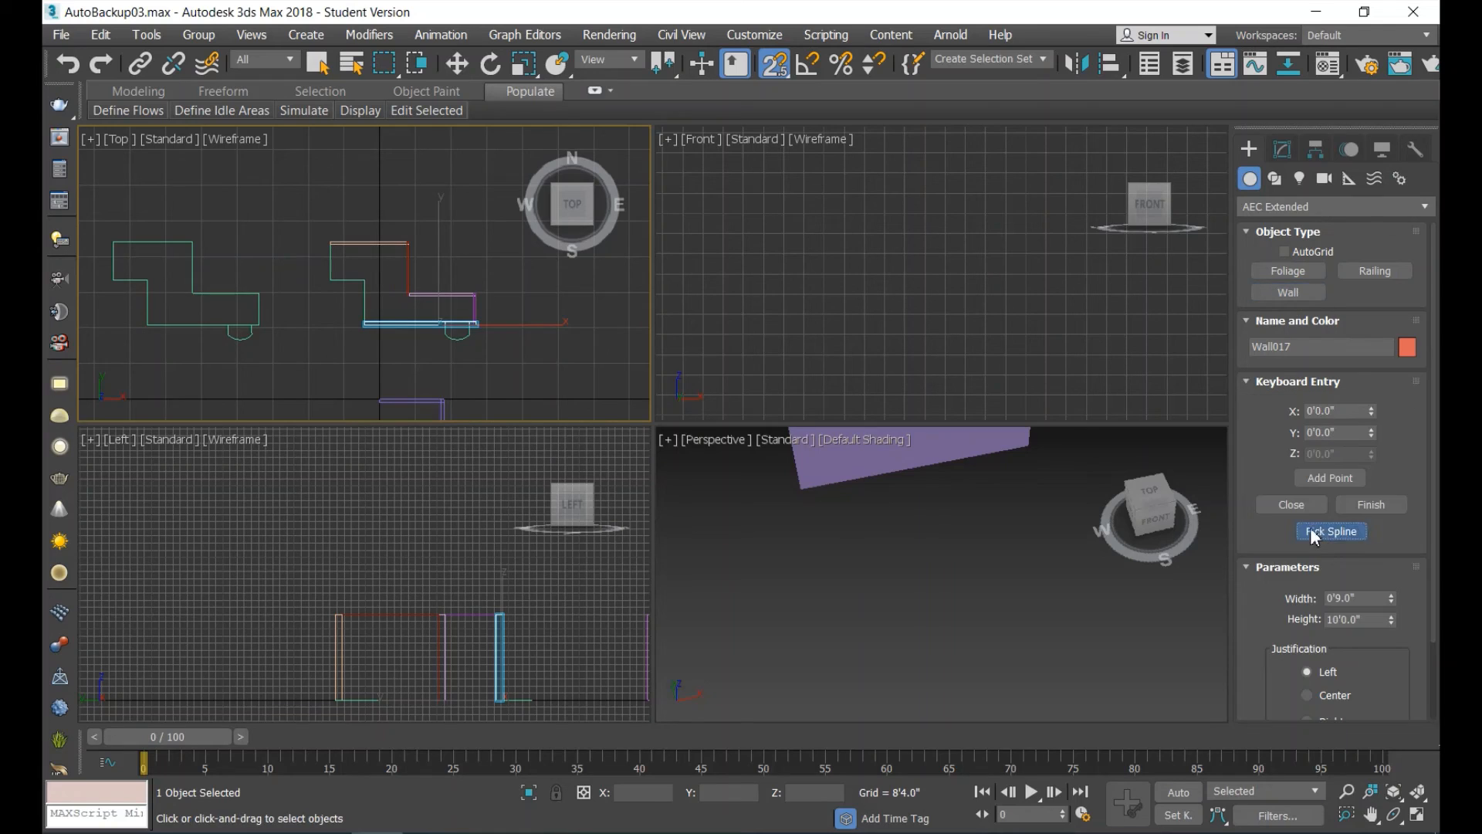
pyautogui.click(1331, 531)
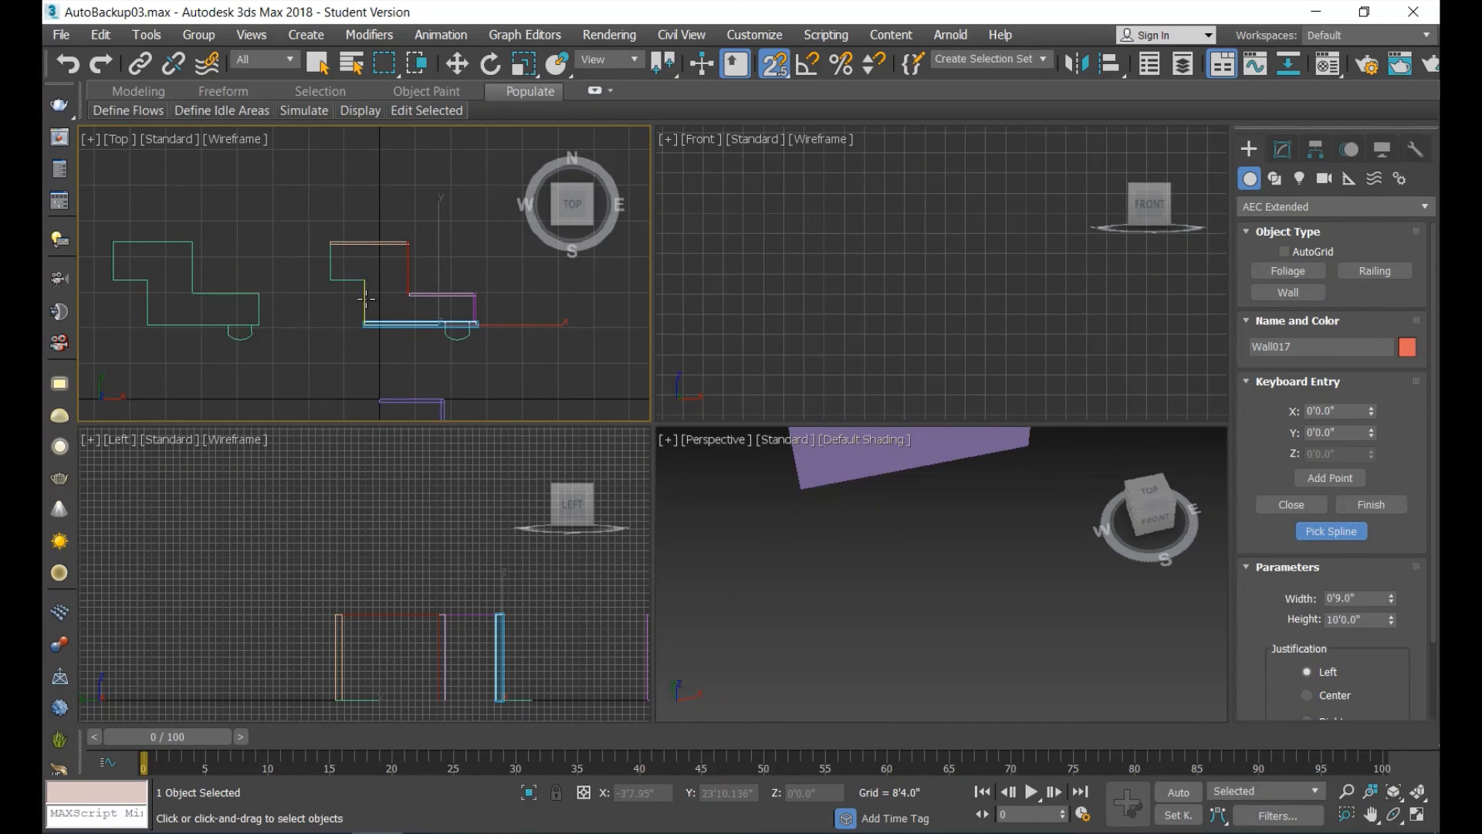
pyautogui.click(369, 298)
# Generate a wall from the short south edge of the original outline's northern block with Pick Spline.
pyautogui.click(1303, 292)
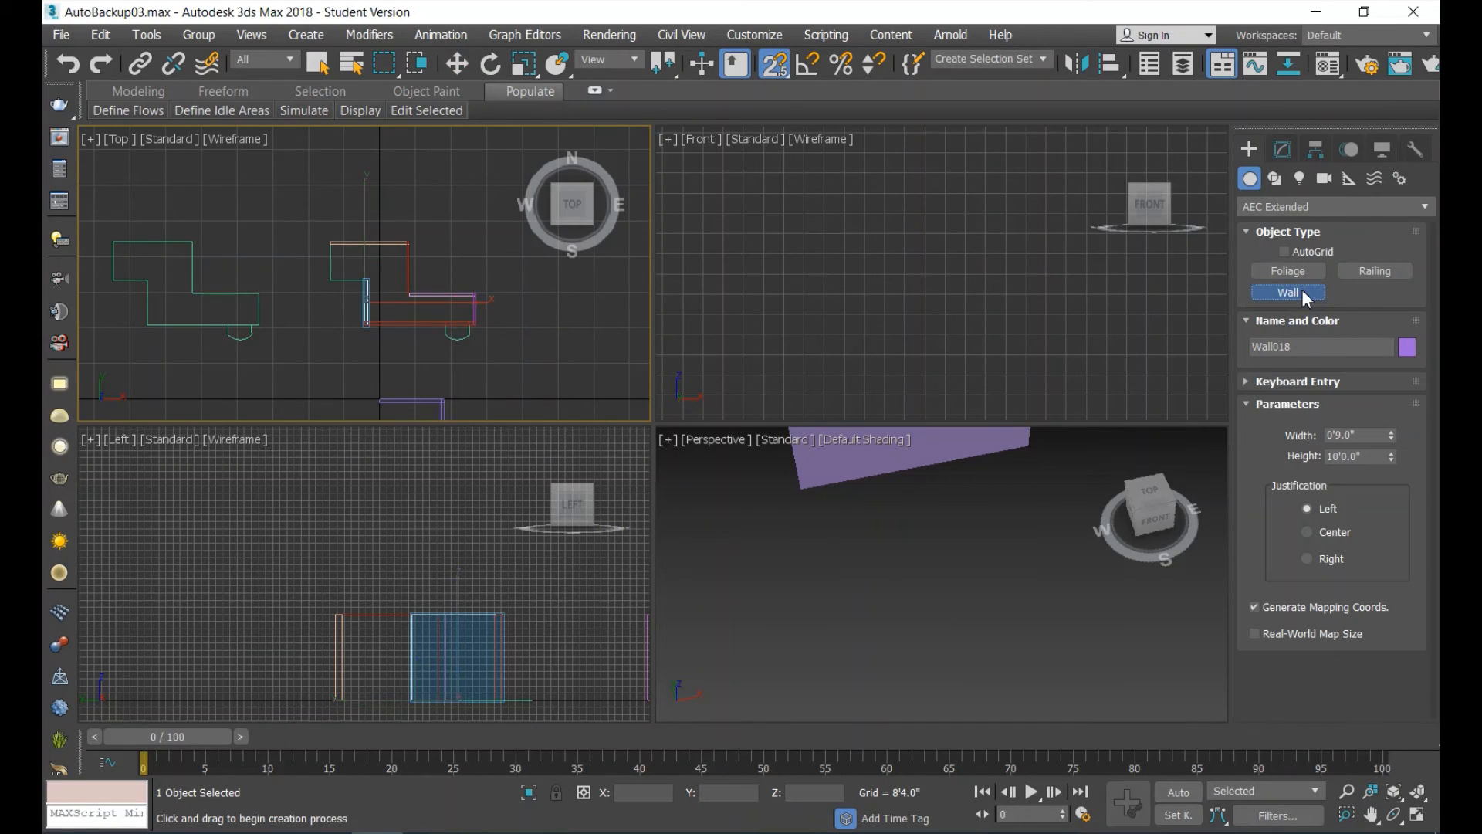
pyautogui.click(1243, 381)
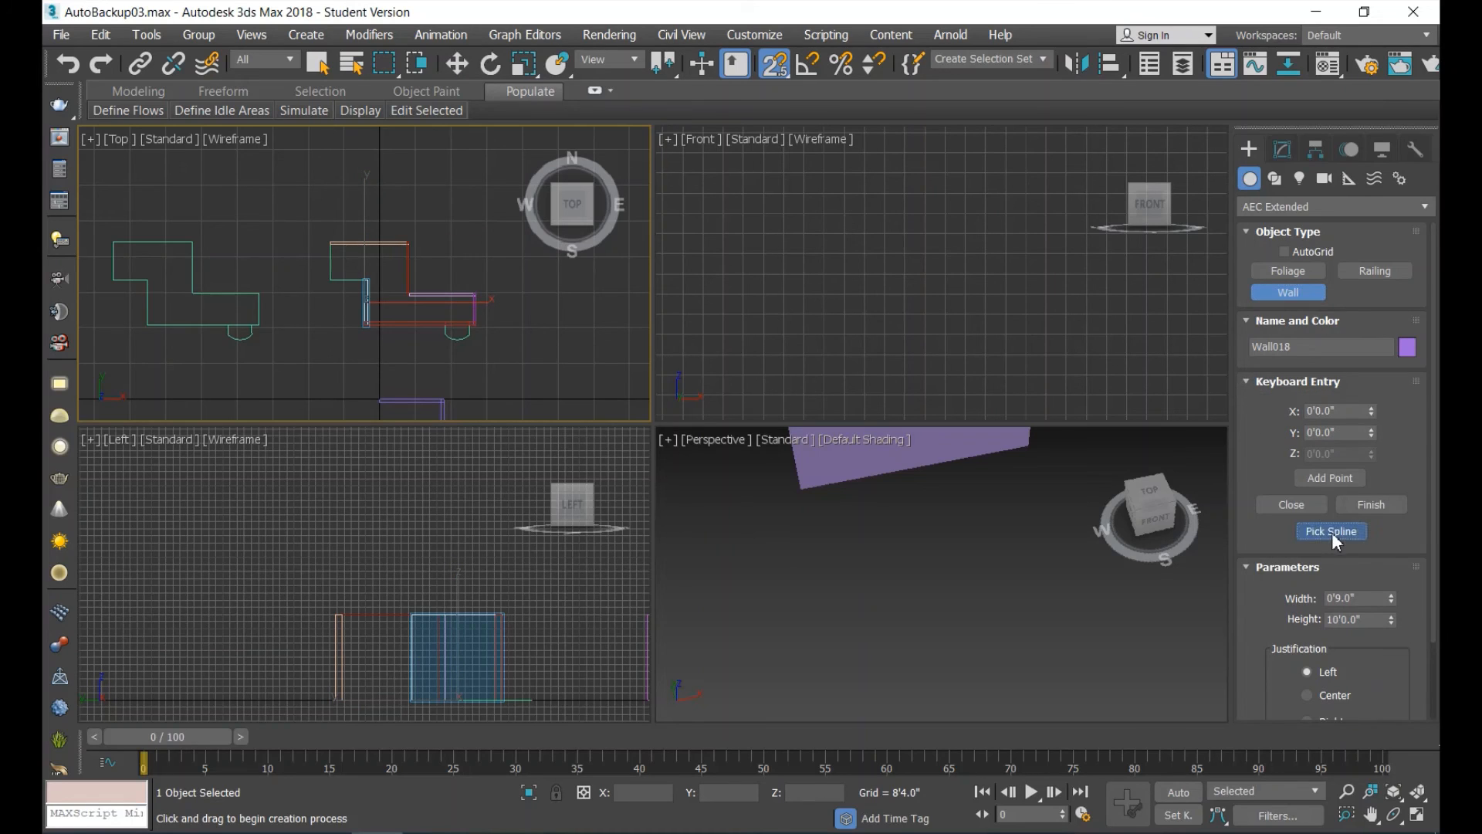
pyautogui.click(1332, 531)
pyautogui.click(346, 279)
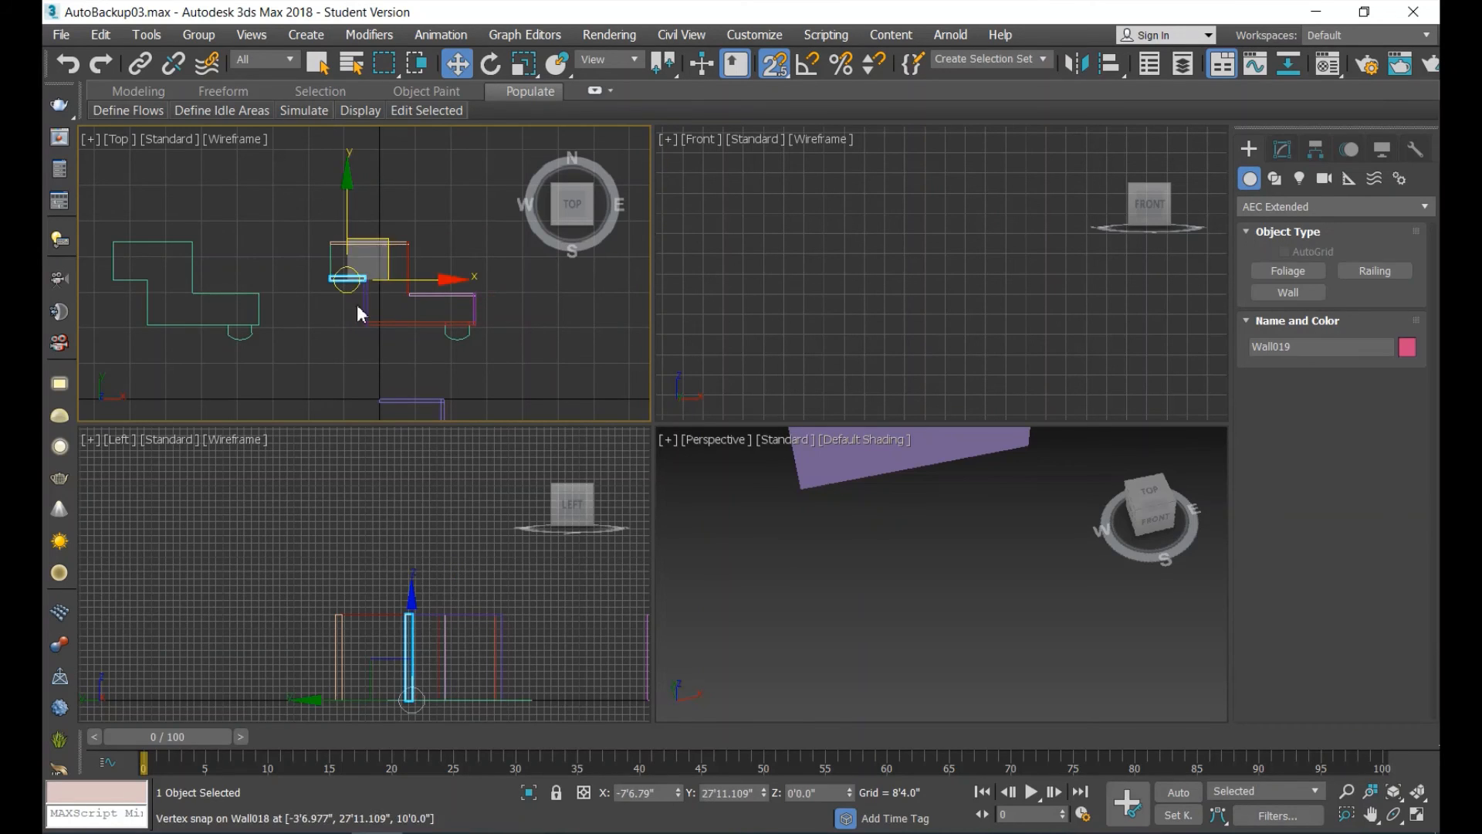
# Generate a wall from the west edge of the original outline's northern block and check the walls in the Perspective view.
pyautogui.click(1277, 290)
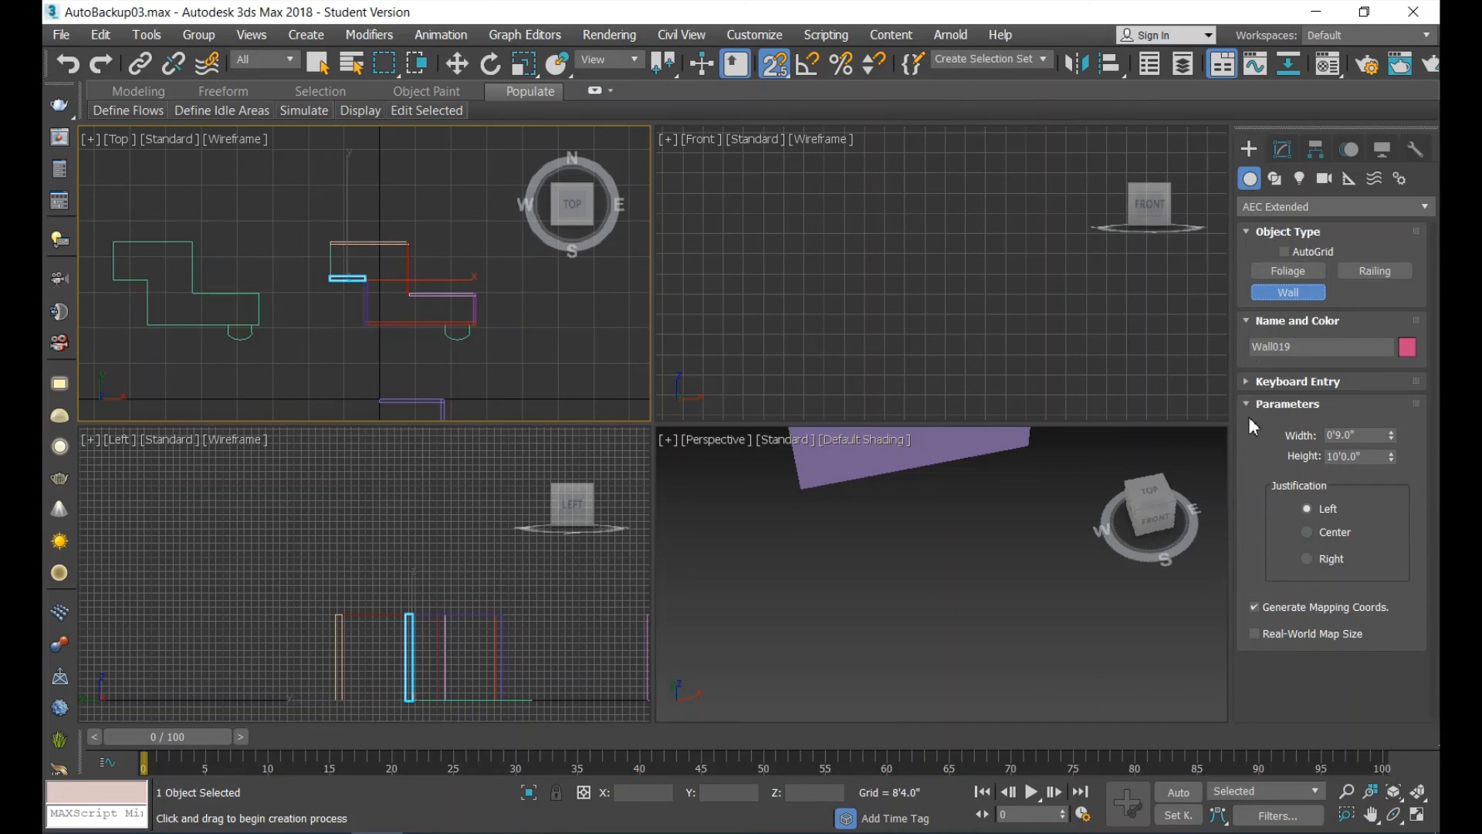
pyautogui.click(1248, 384)
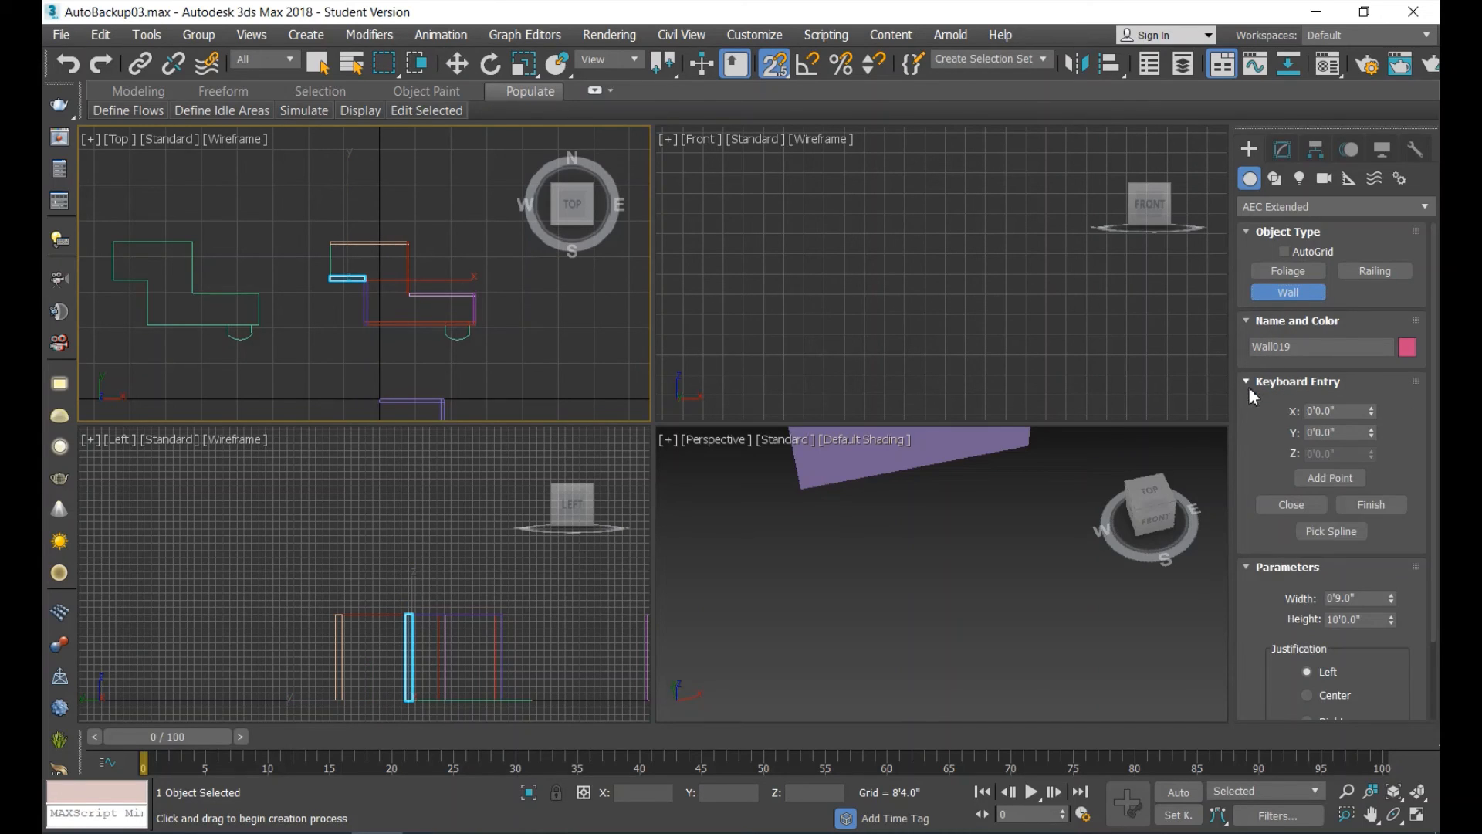
pyautogui.click(1340, 531)
pyautogui.click(336, 255)
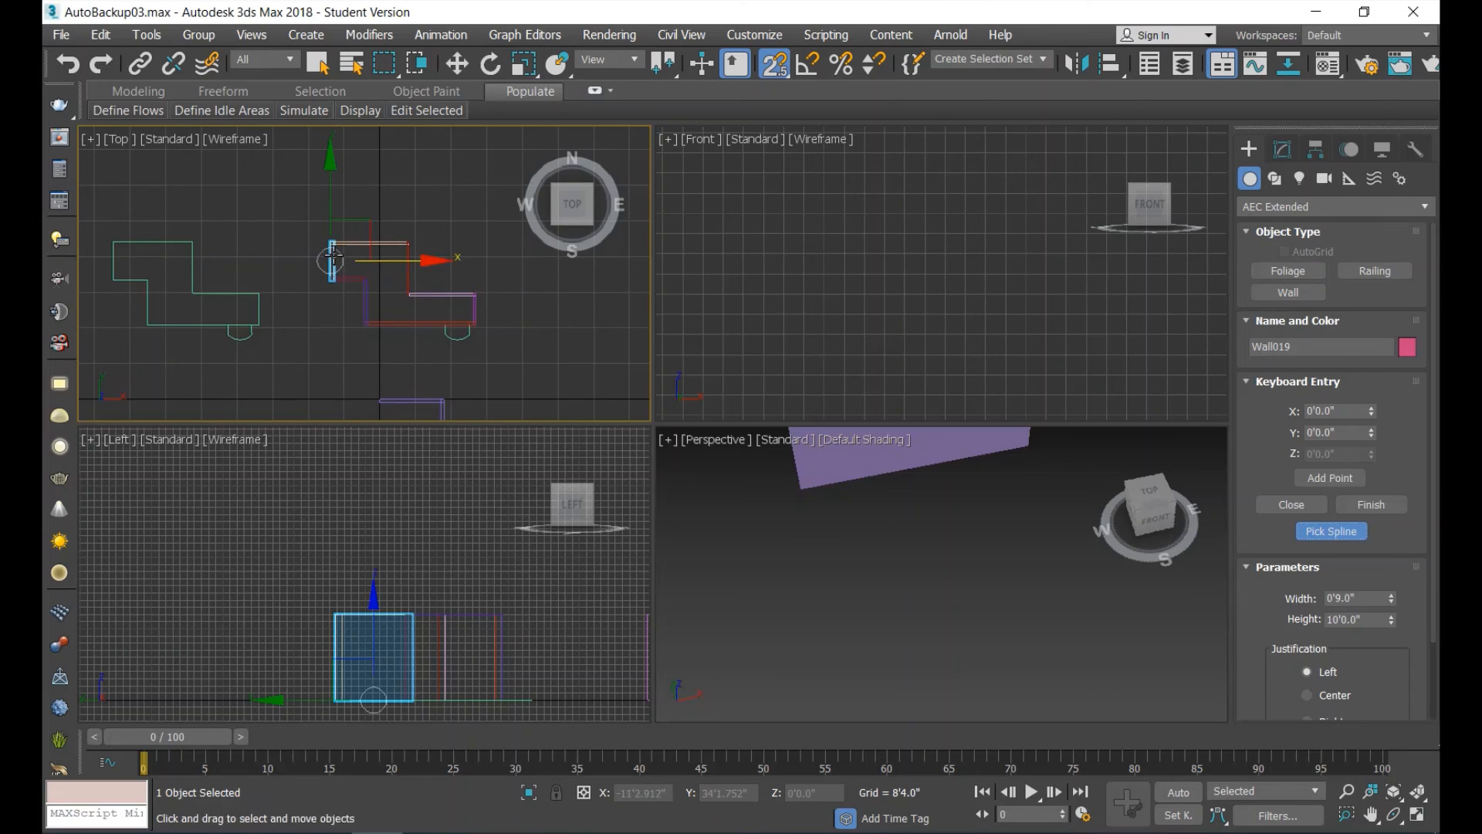
pyautogui.press('w')
pyautogui.scroll(-5, 1040, 548)
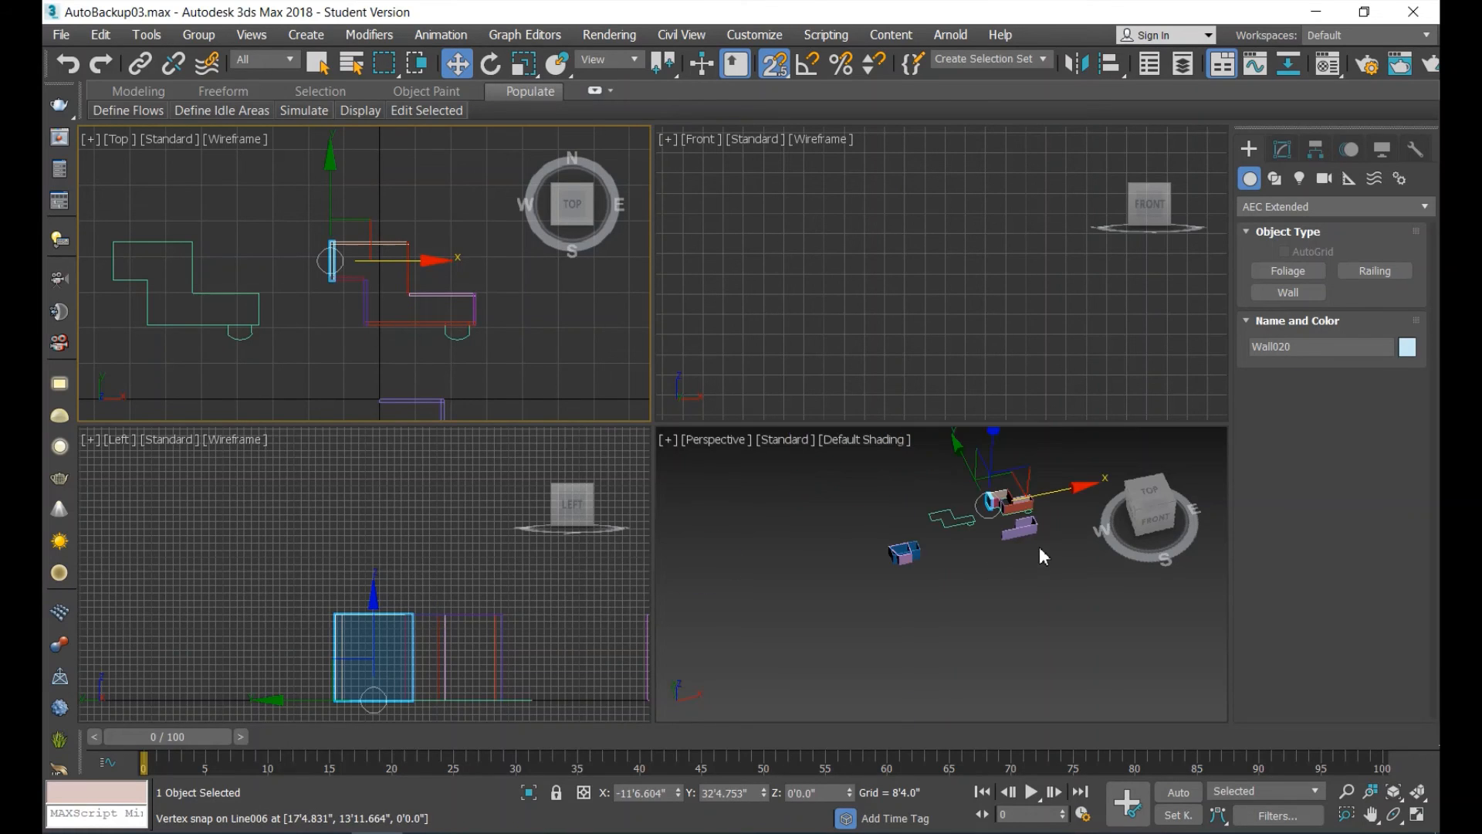
pyautogui.scroll(5, 1031, 499)
pyautogui.scroll(3, 1031, 499)
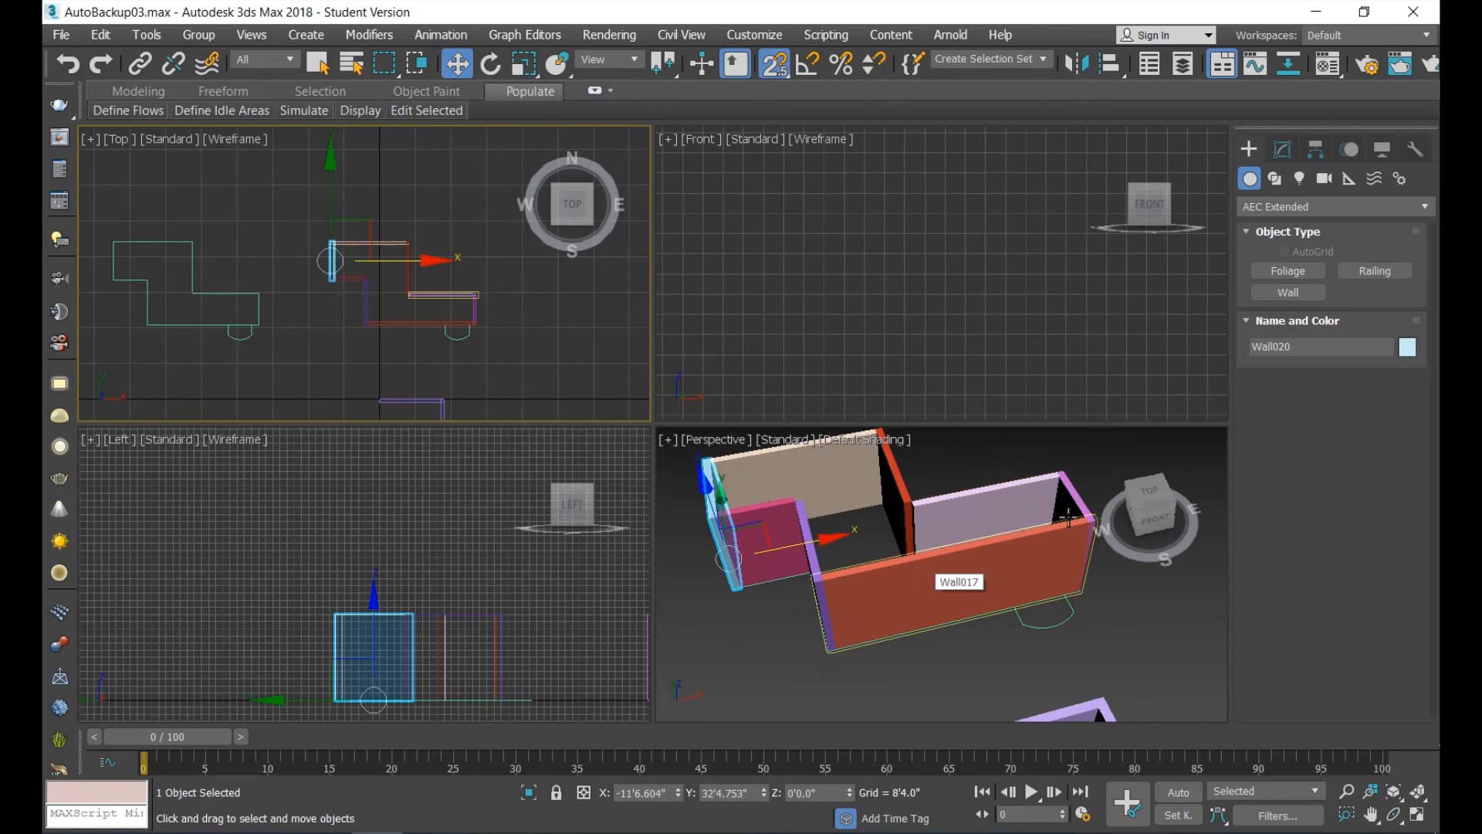
# Try to generate a wall from the original outline's curved bay with Pick Spline, check its curvature, and undo it.
pyautogui.click(1287, 293)
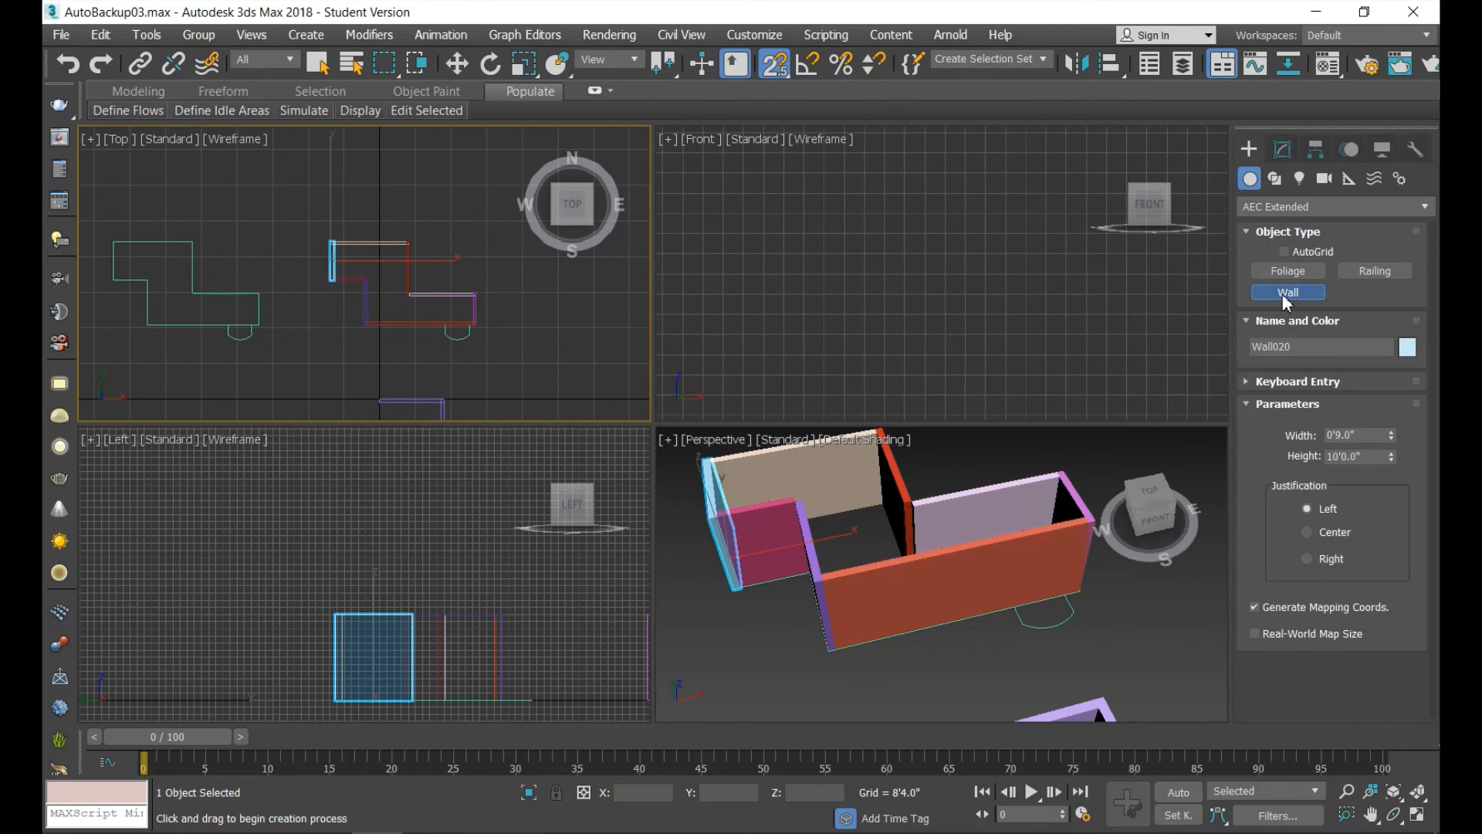
pyautogui.click(1248, 381)
pyautogui.click(1334, 531)
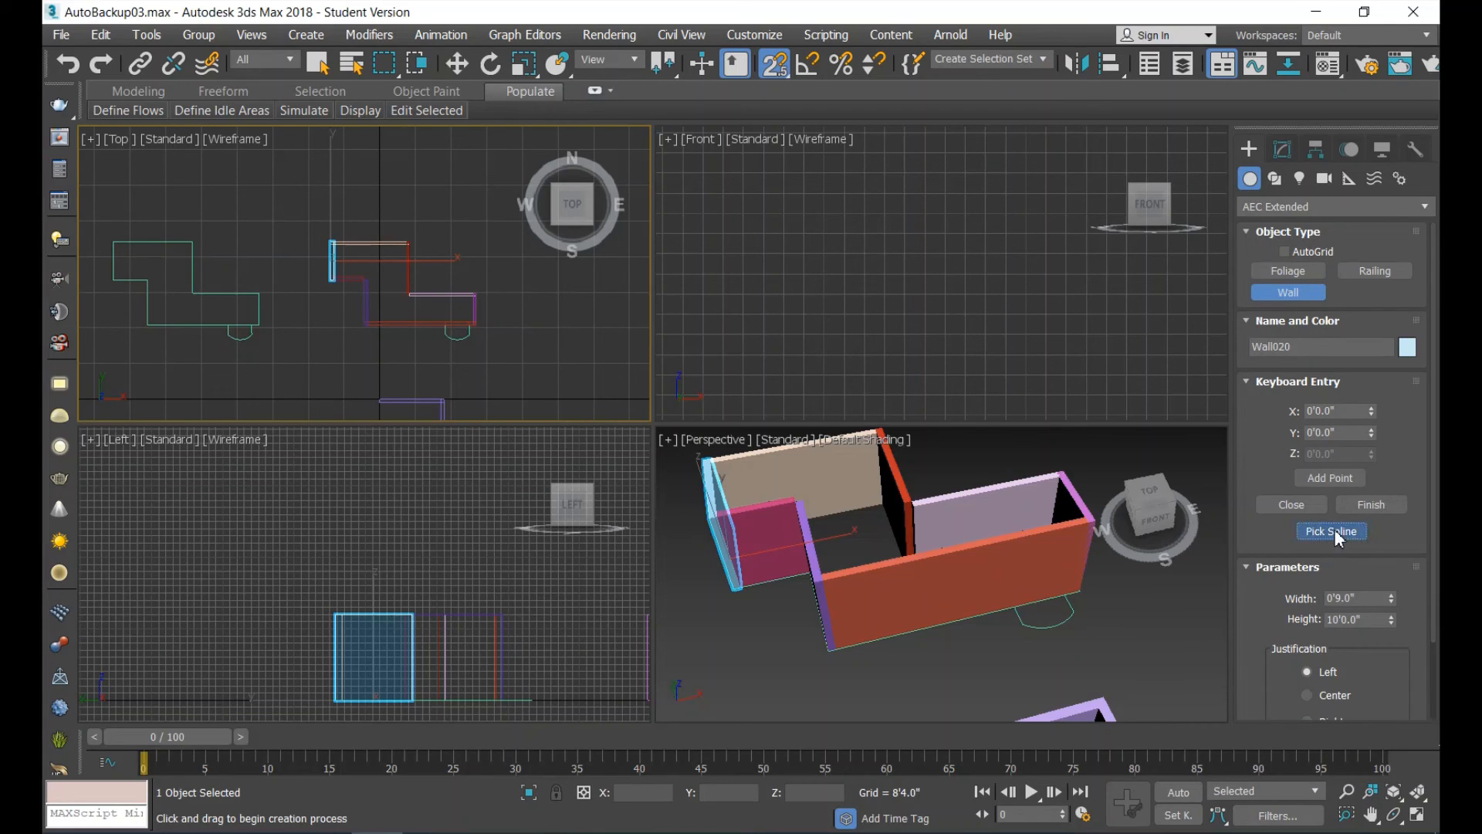
pyautogui.scroll(5, 469, 346)
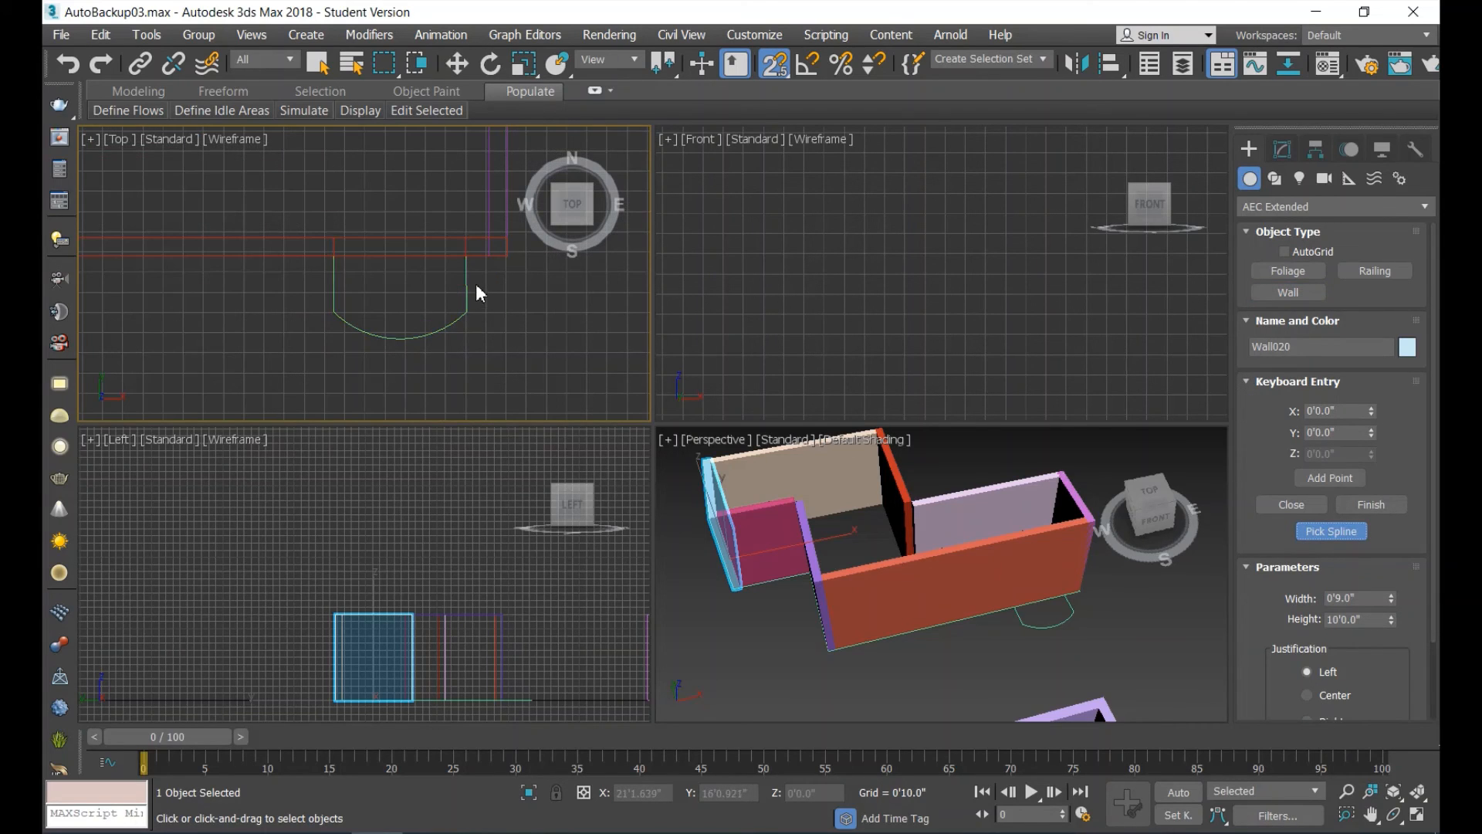
pyautogui.click(468, 280)
pyautogui.press('w')
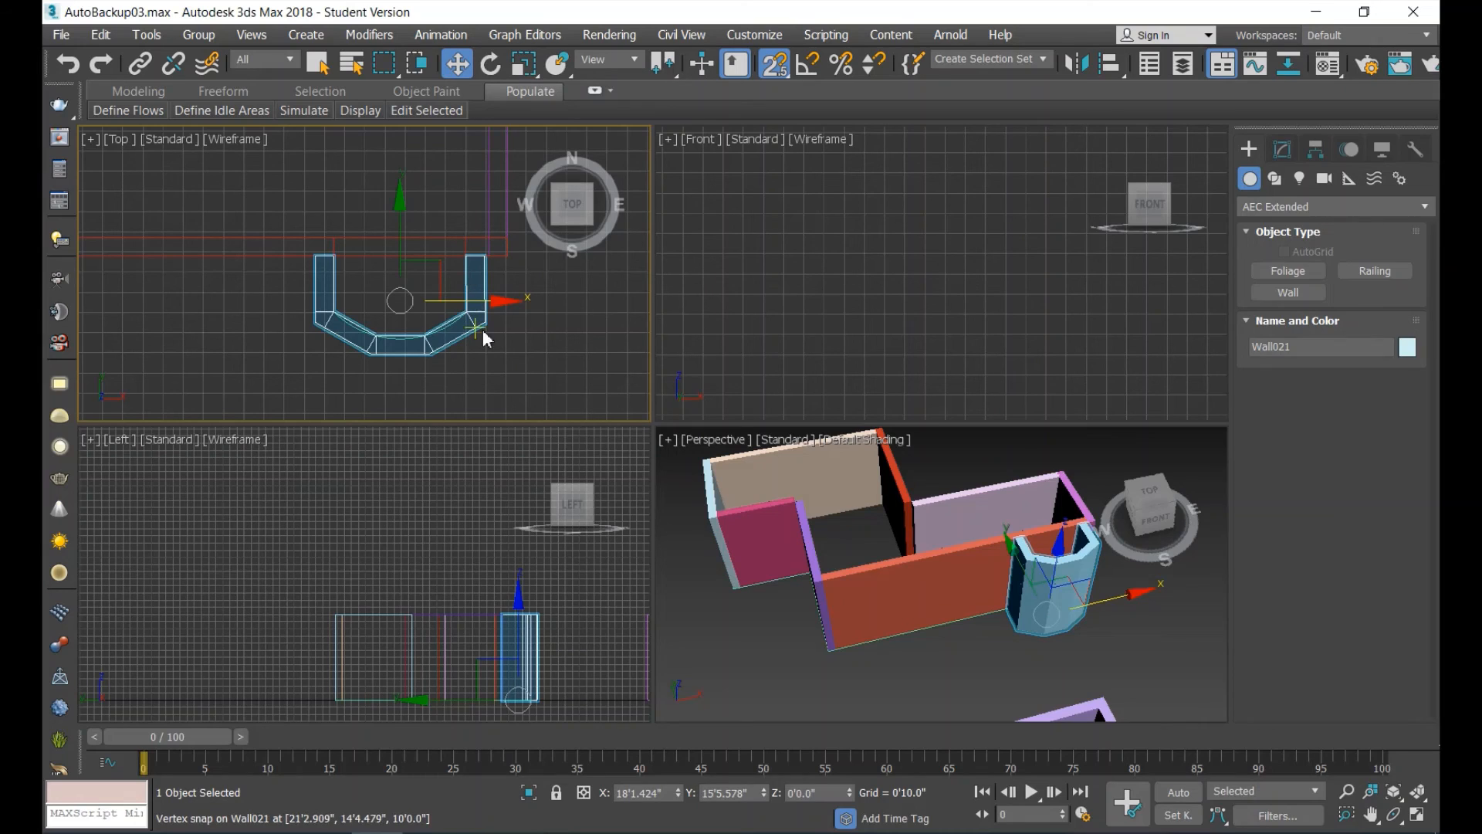
pyautogui.press('z')
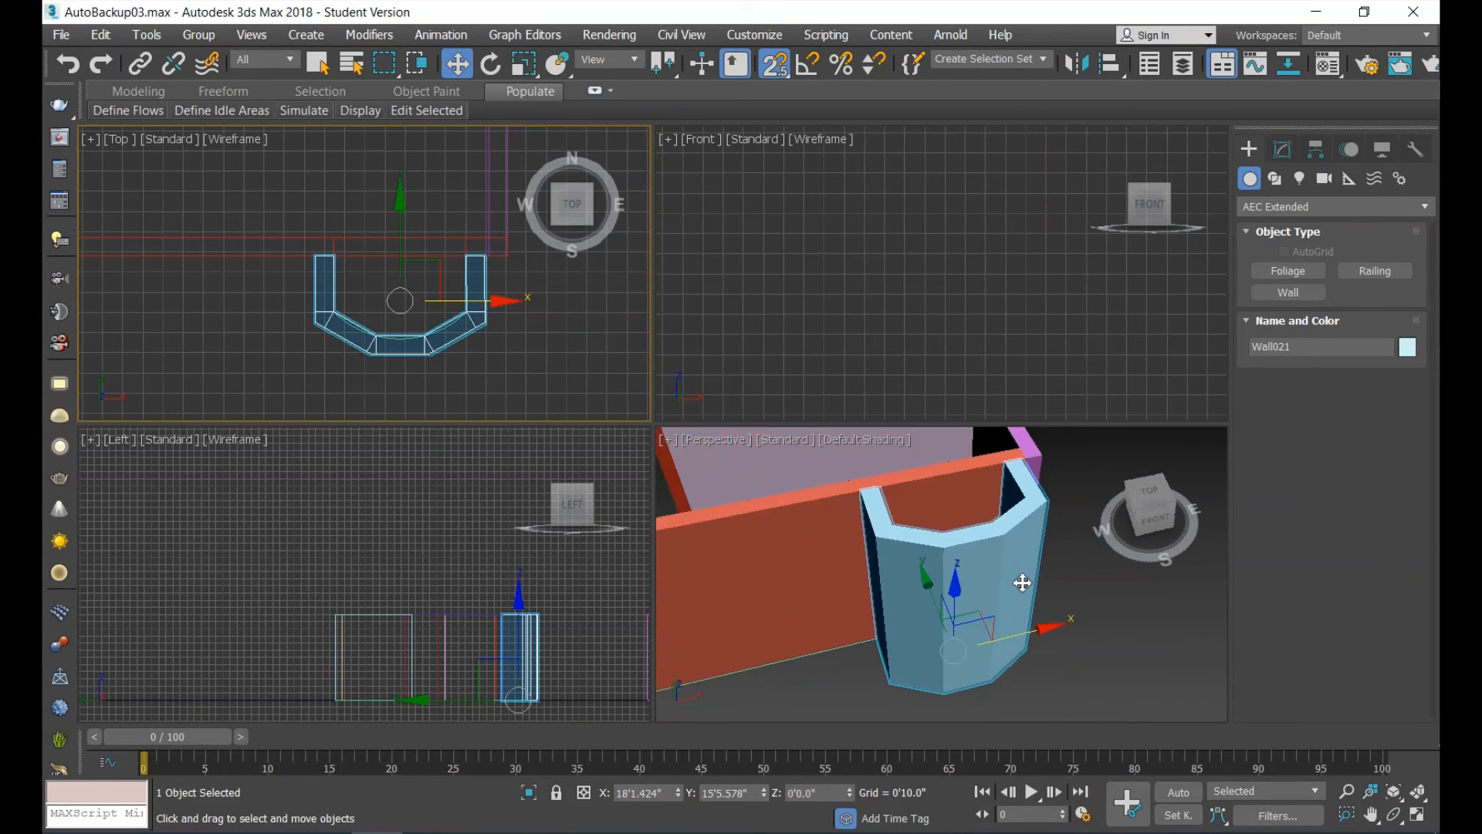
pyautogui.scroll(-5, 1023, 580)
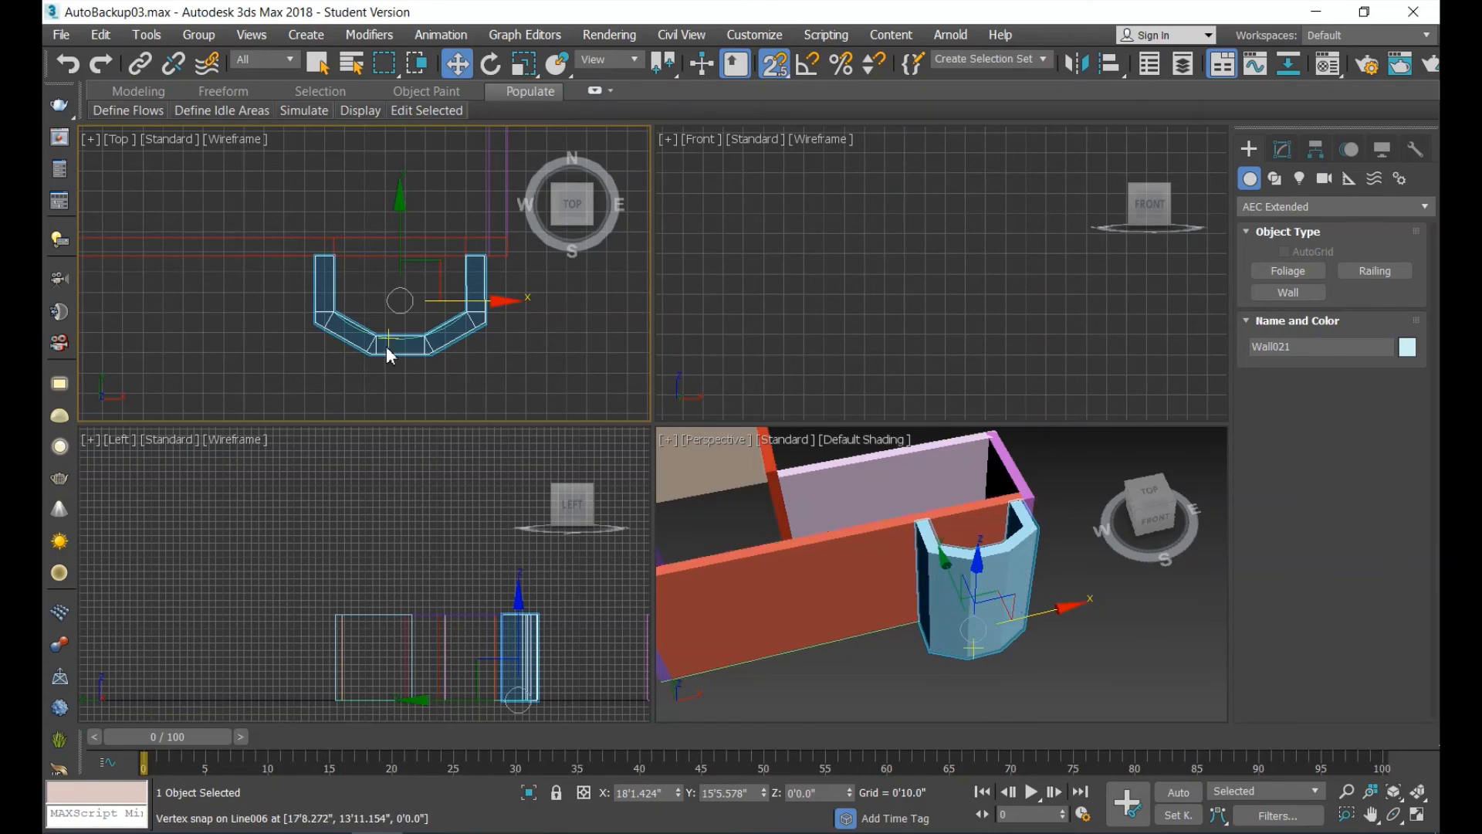
pyautogui.hotkey('ctrl', 'z')
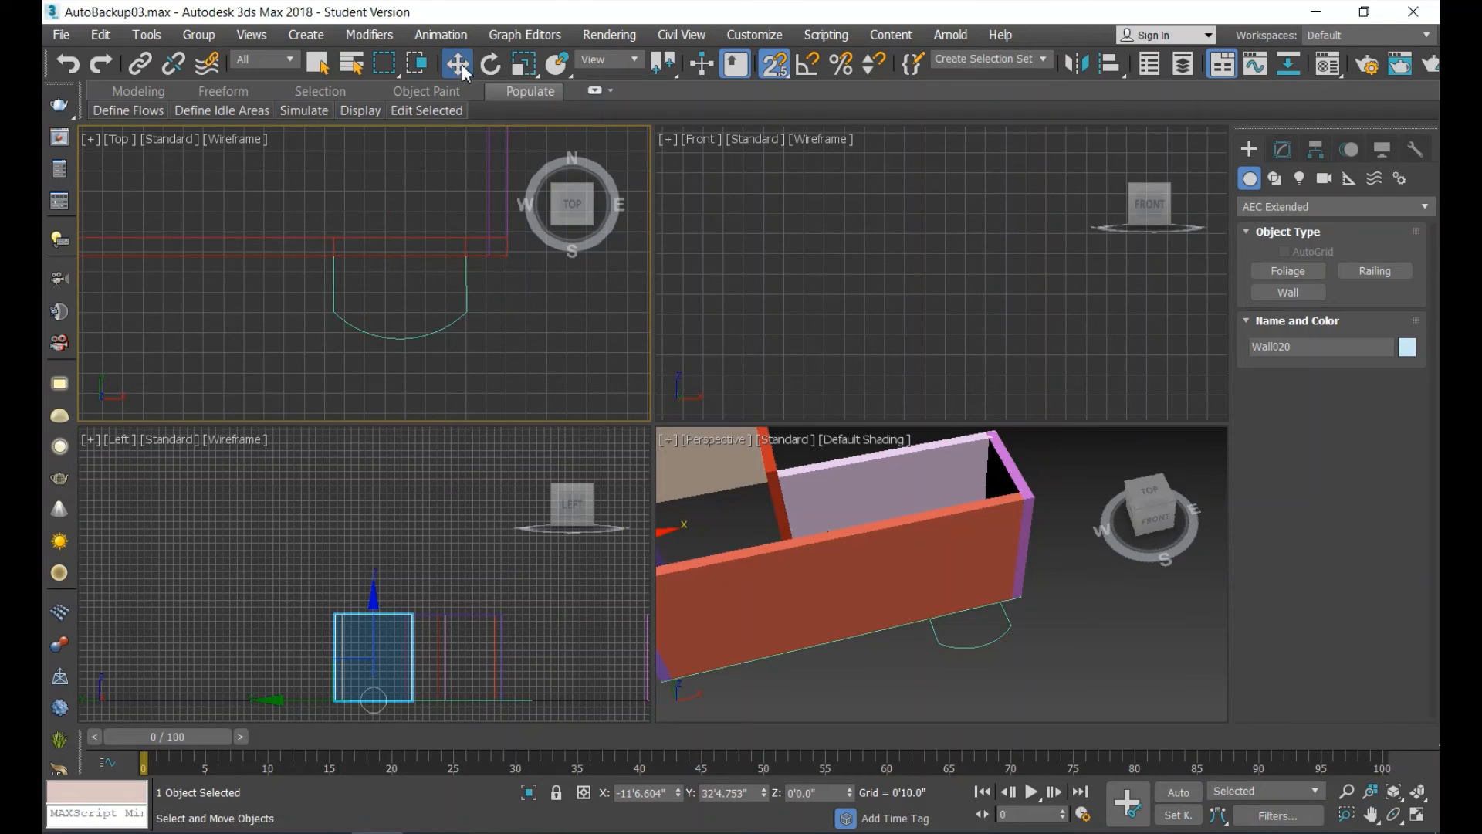
# Open the original outline's curved bay spline for segment-level editing.
pyautogui.click(454, 317)
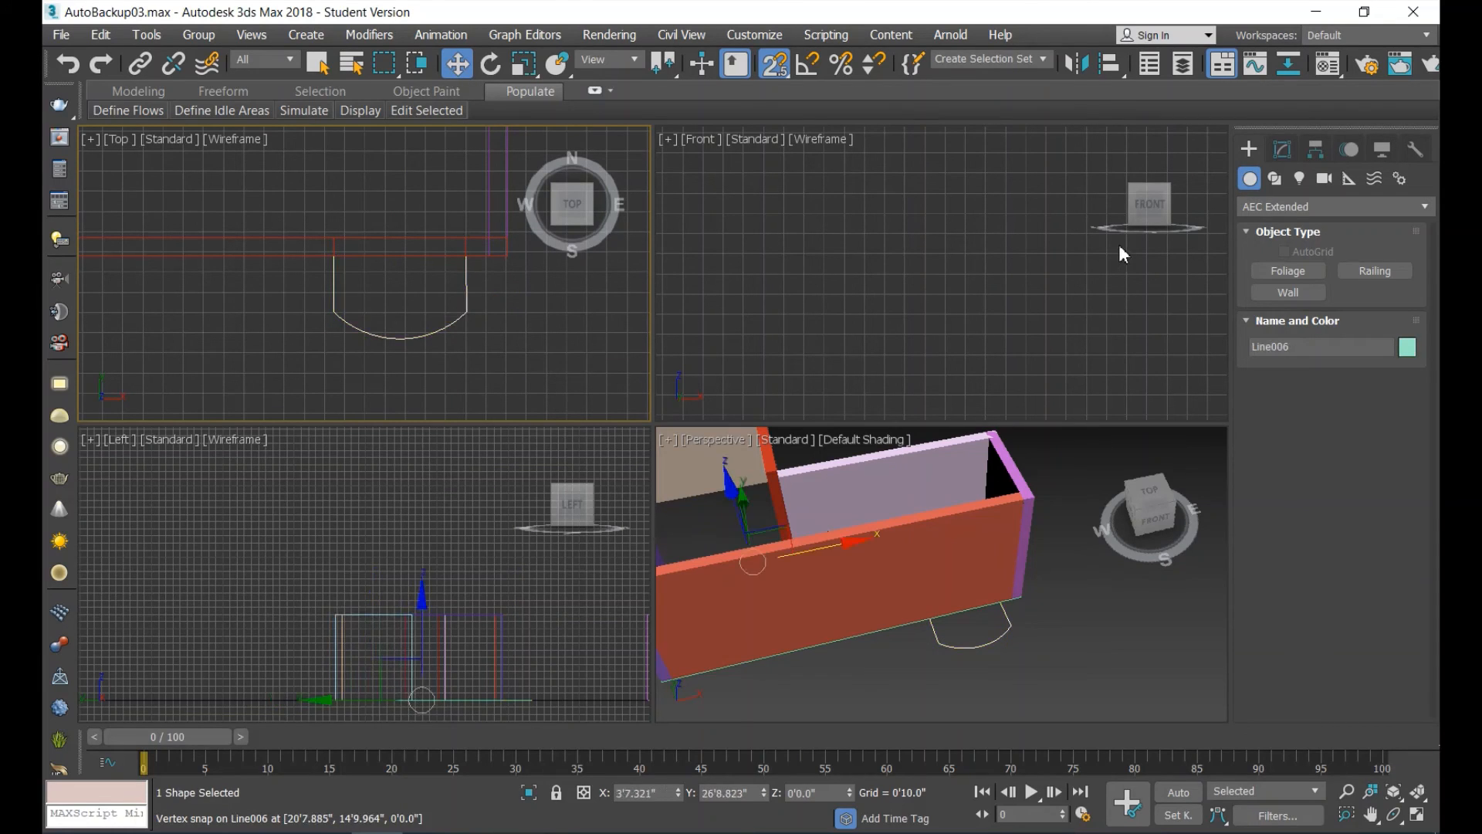
pyautogui.click(1287, 155)
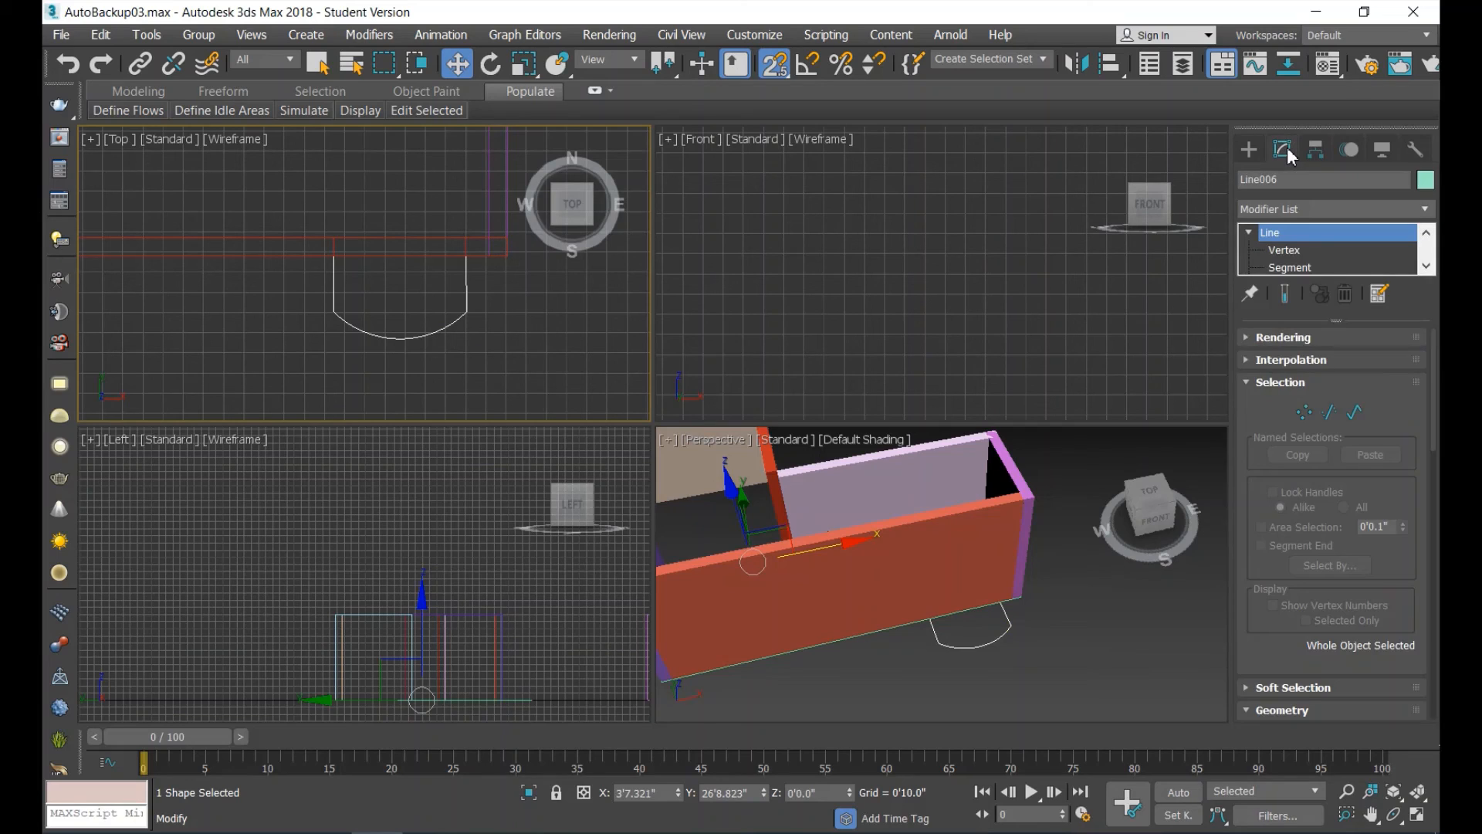
pyautogui.click(1306, 413)
pyautogui.scroll(3, 408, 358)
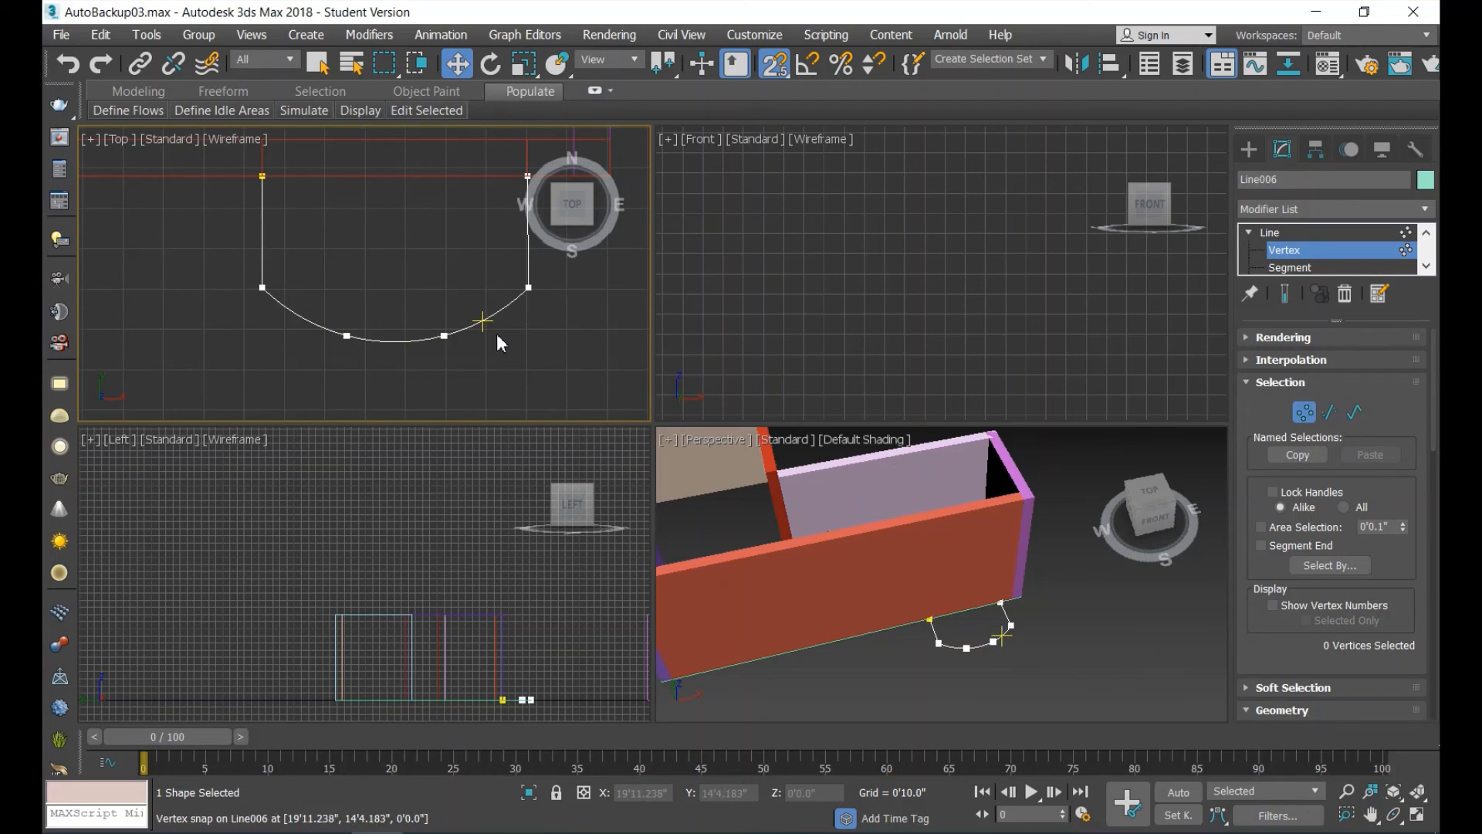
pyautogui.click(1354, 413)
pyautogui.moveTo(475, 274); pyautogui.dragTo(389, 318, button='middle')
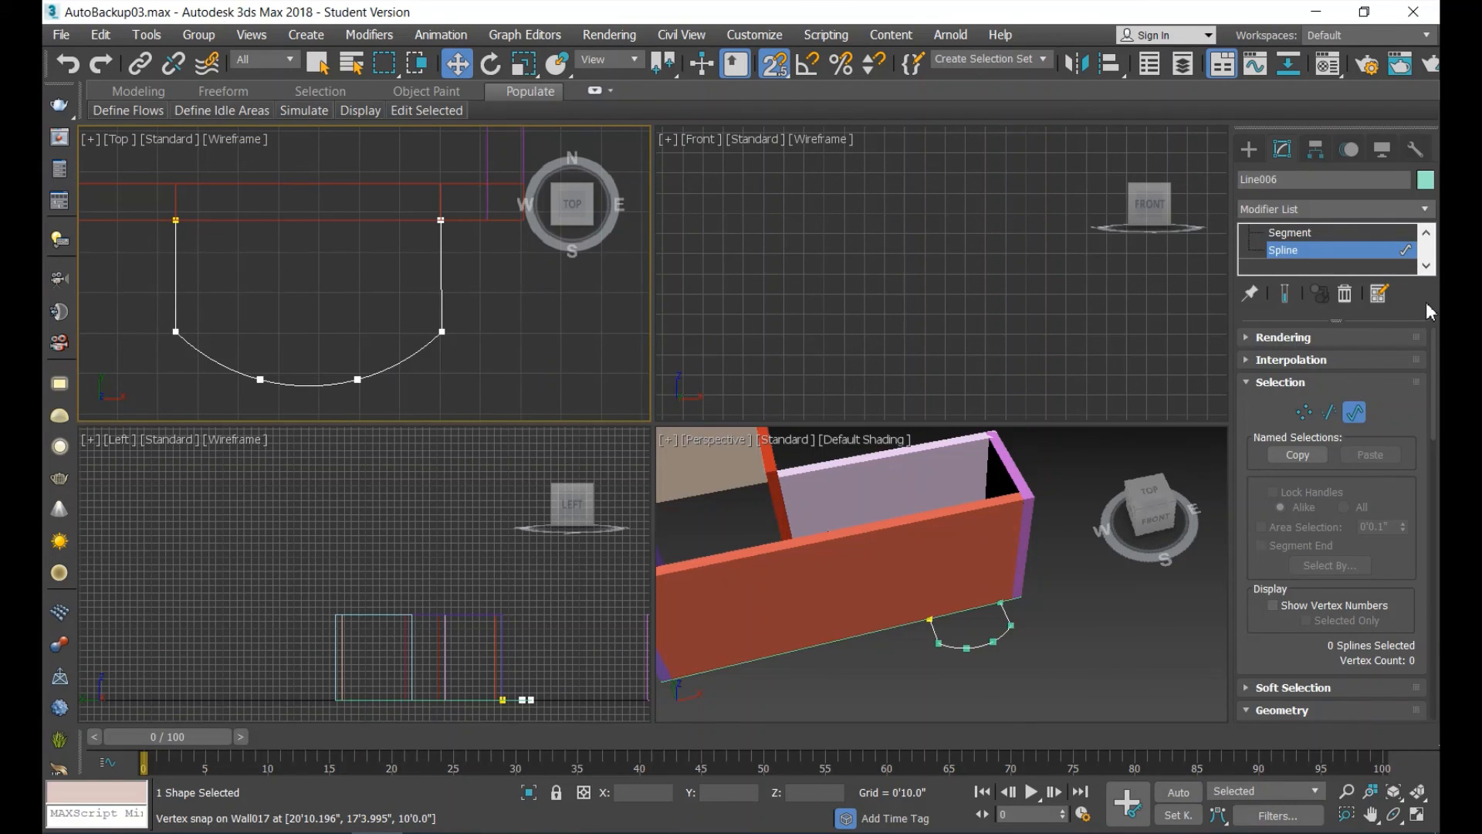
pyautogui.click(1302, 234)
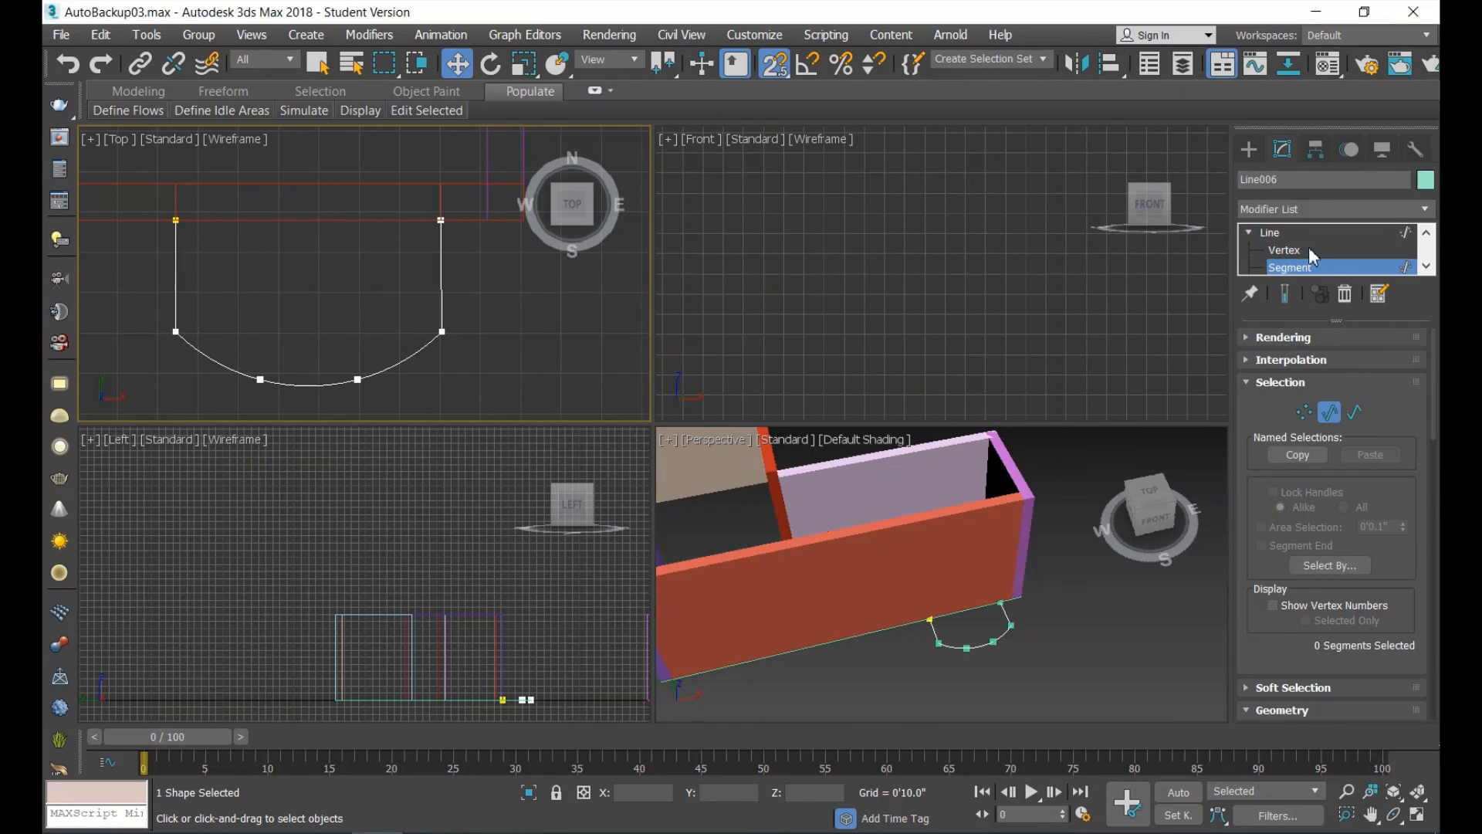
# Select the bay spline's three arc segments and divide them twice with the division count set to 4.
pyautogui.click(406, 360)
pyautogui.keyDown('ctrl'); pyautogui.click(331, 383); pyautogui.keyUp('ctrl')
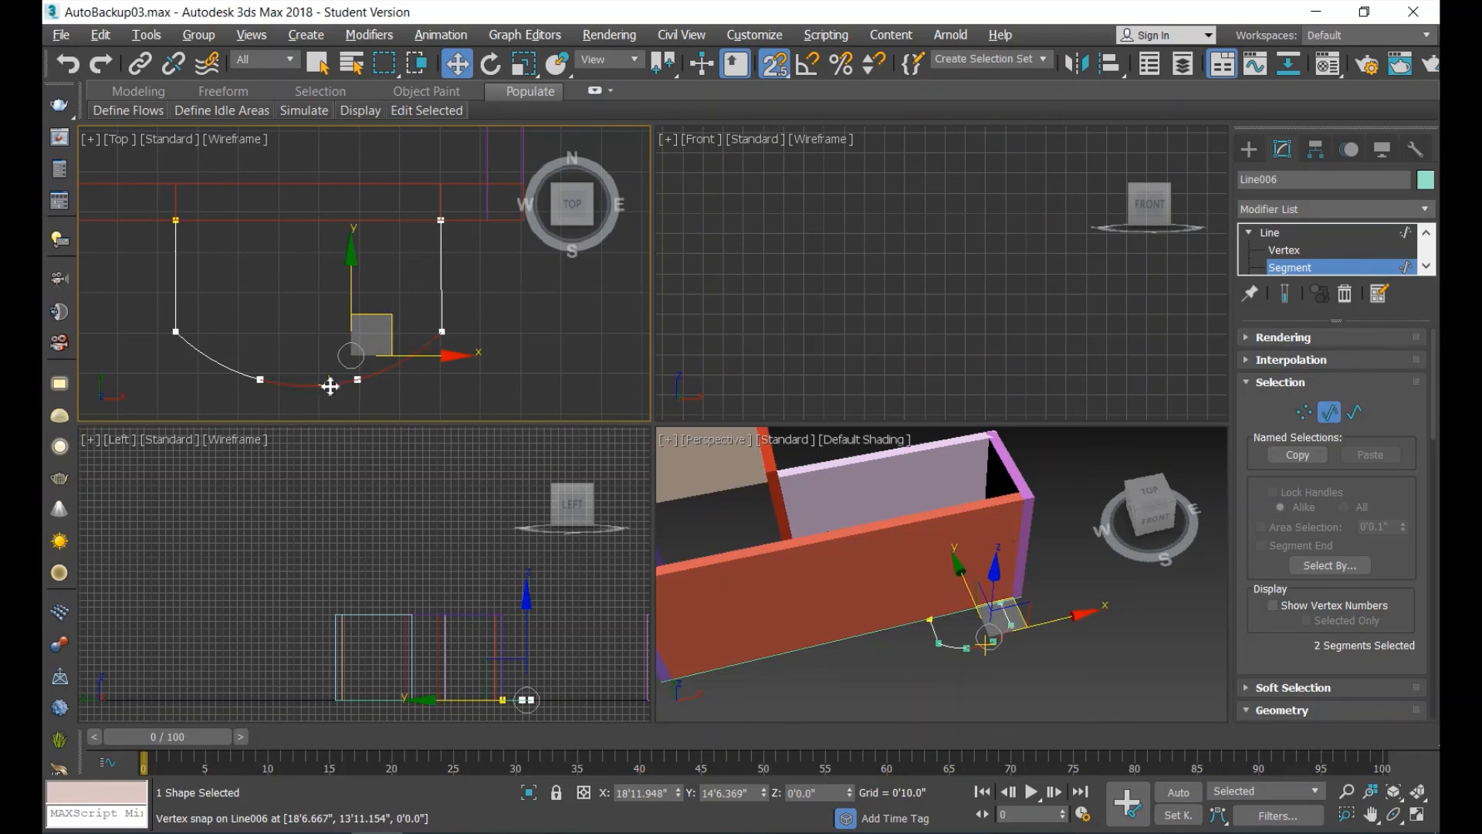
pyautogui.keyDown('ctrl'); pyautogui.click(218, 363); pyautogui.keyUp('ctrl')
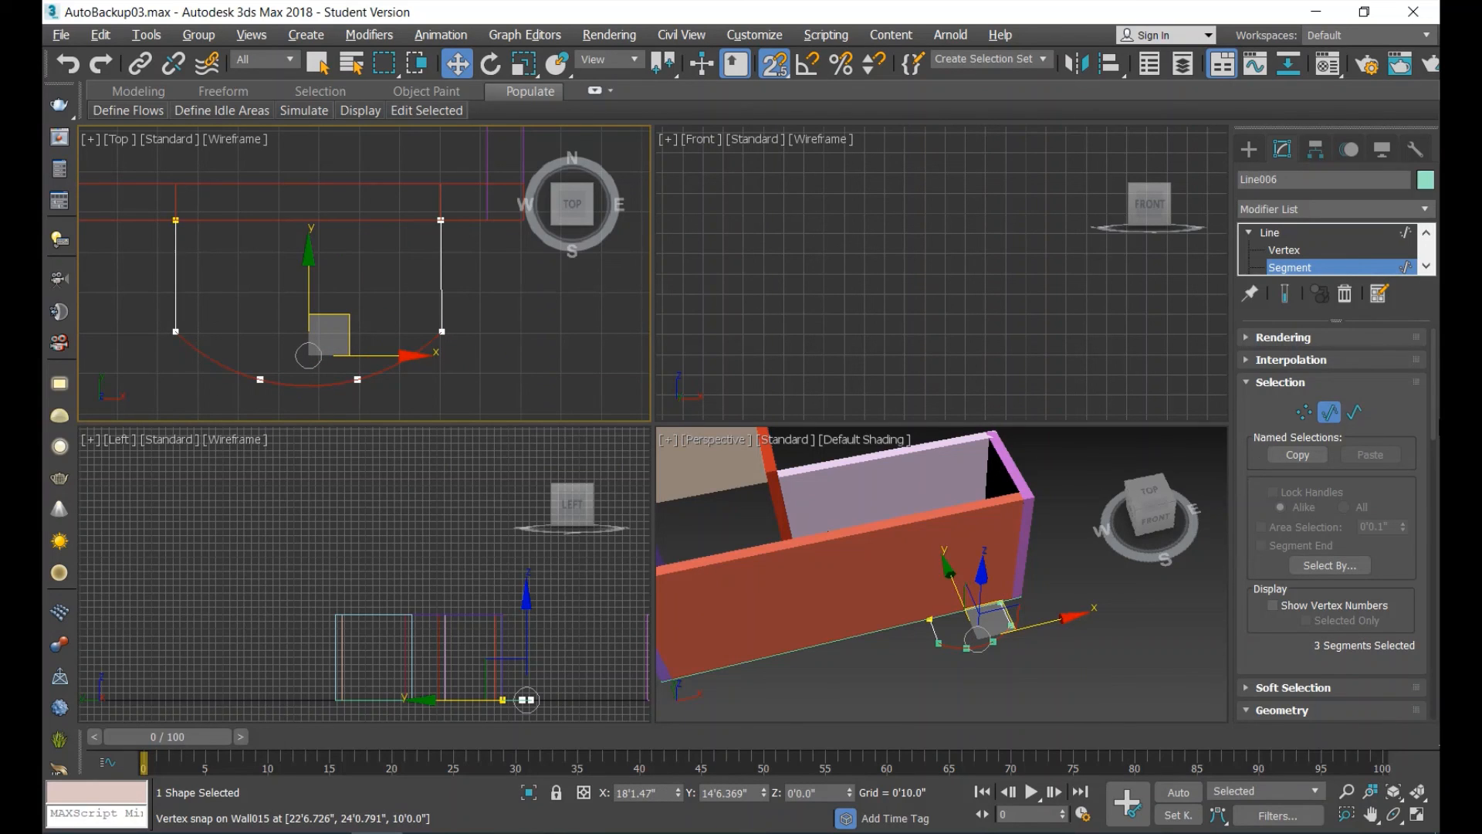
pyautogui.moveTo(1434, 408); pyautogui.dragTo(1435, 490)
pyautogui.scroll(-10, 1293, 566)
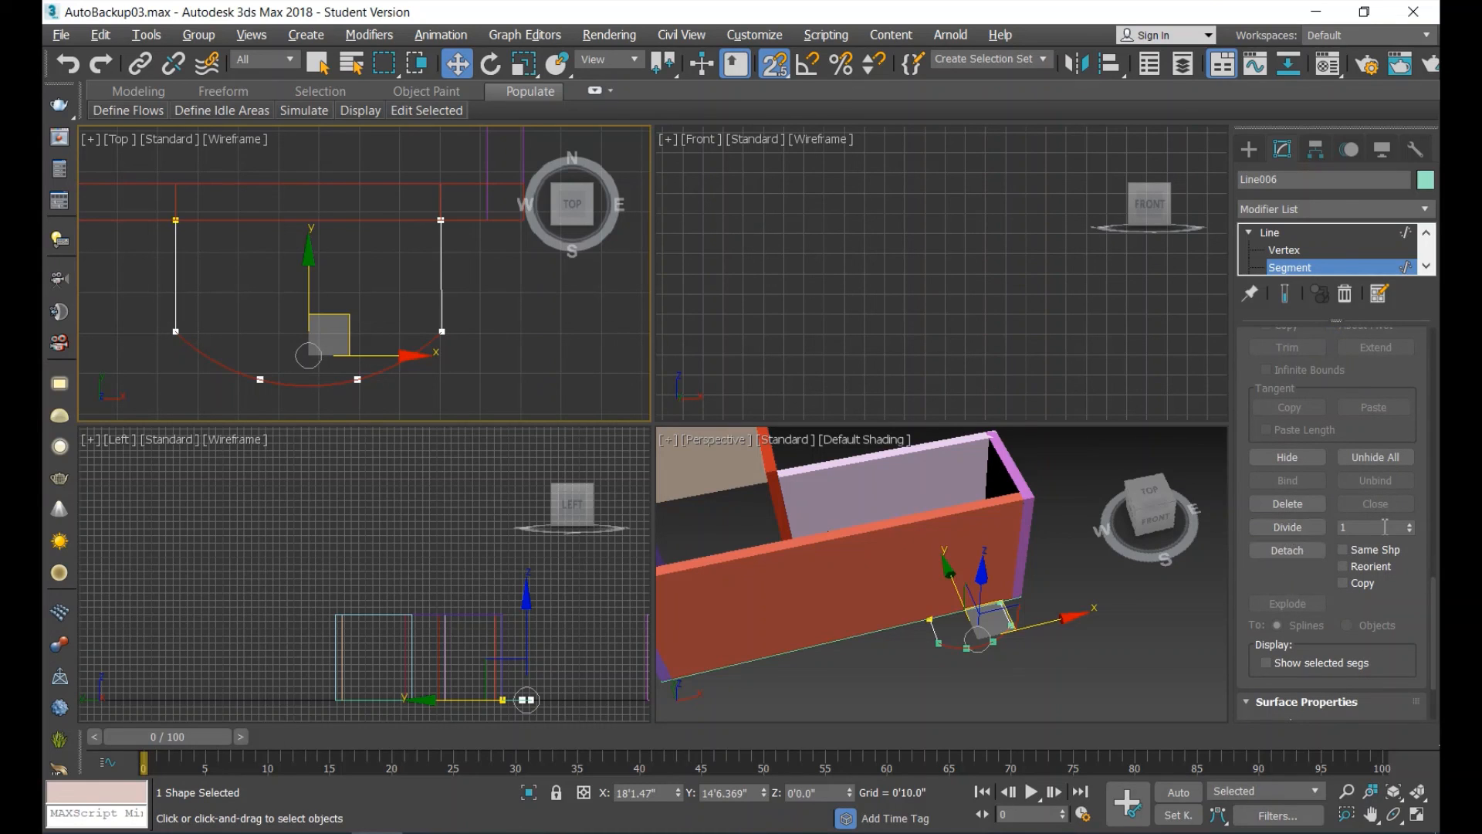
pyautogui.click(1386, 527)
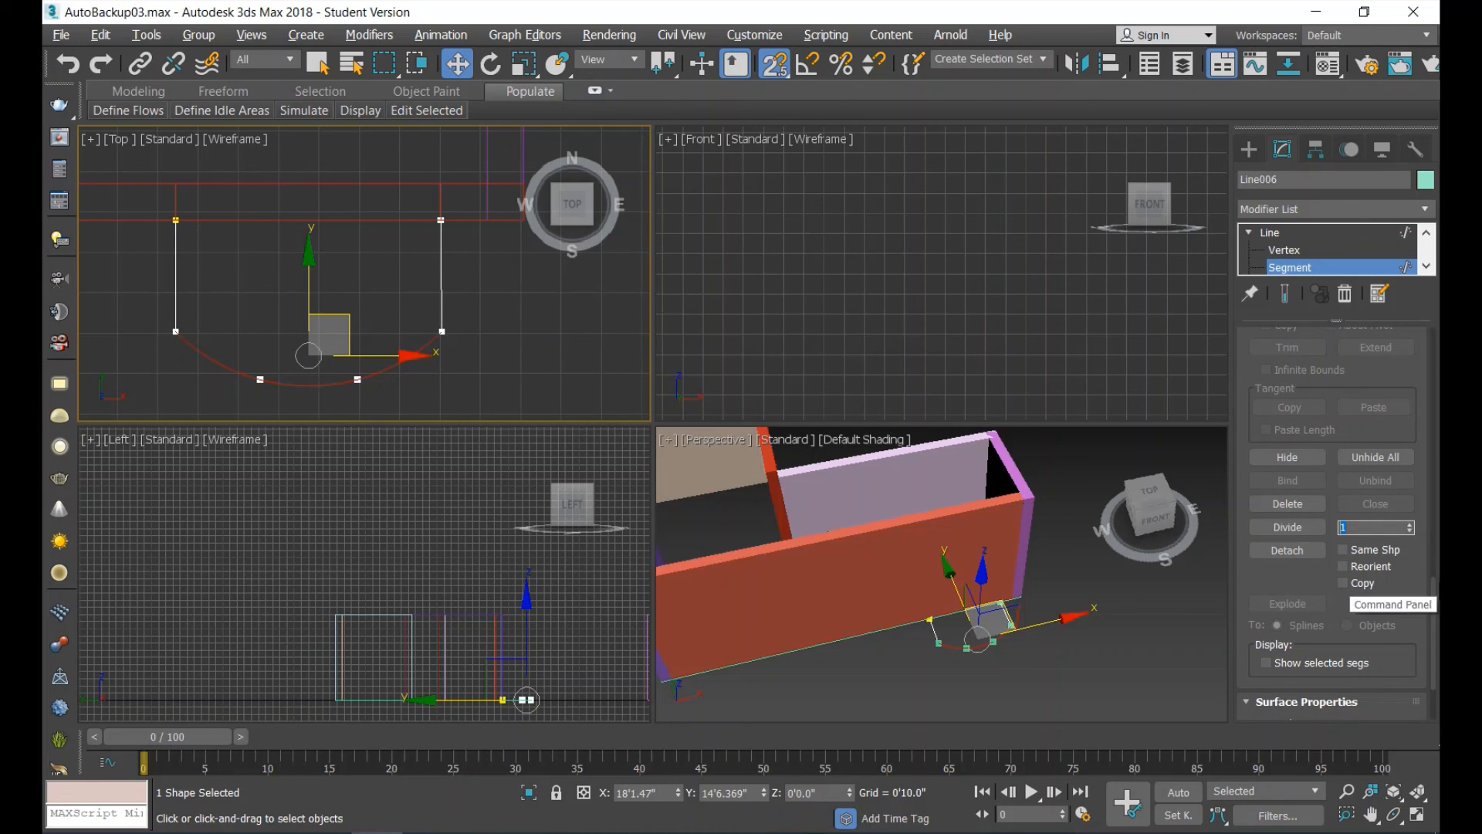
pyautogui.write('4')
pyautogui.click(1288, 527)
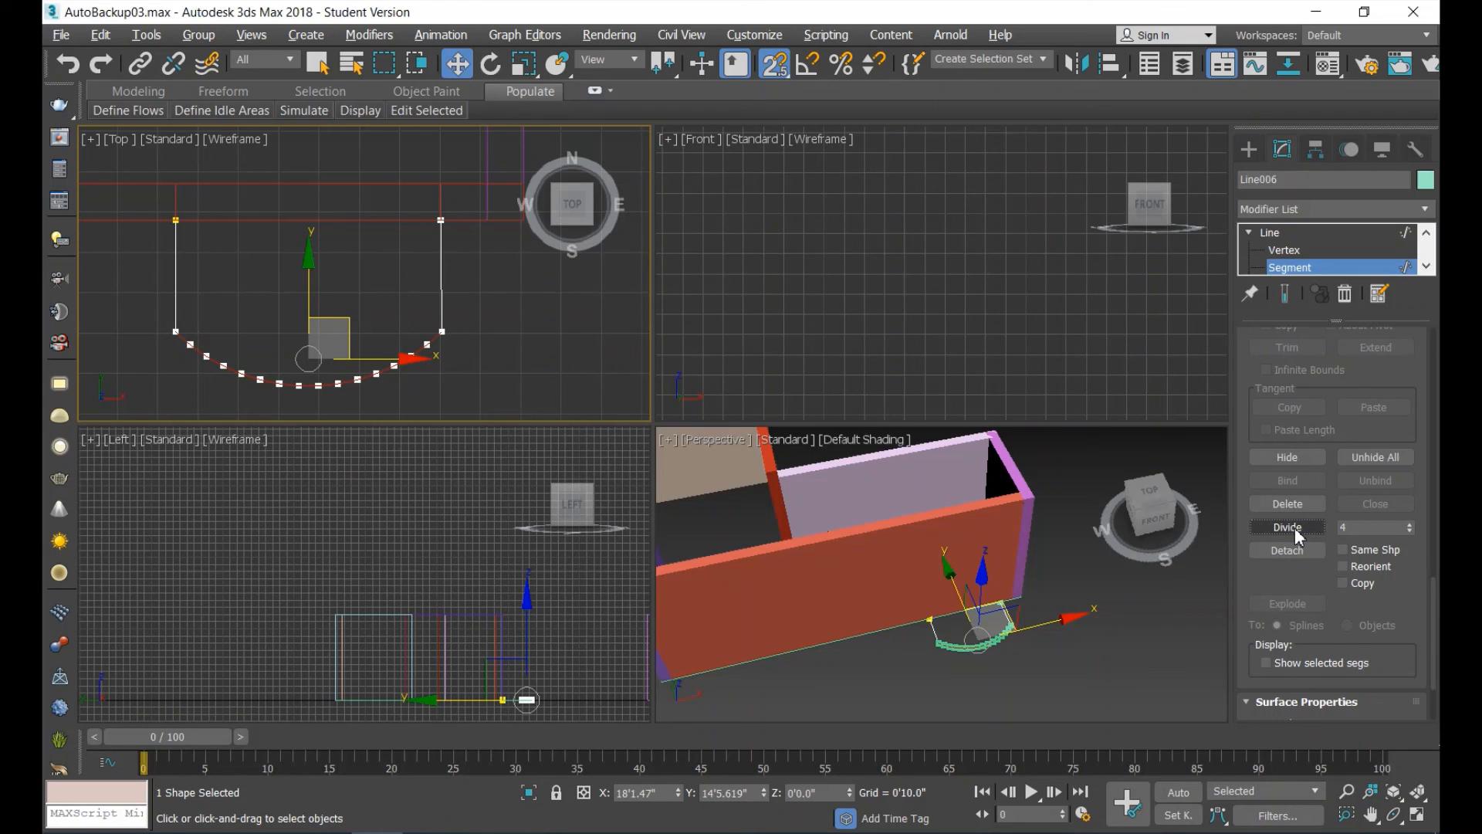
pyautogui.click(1295, 526)
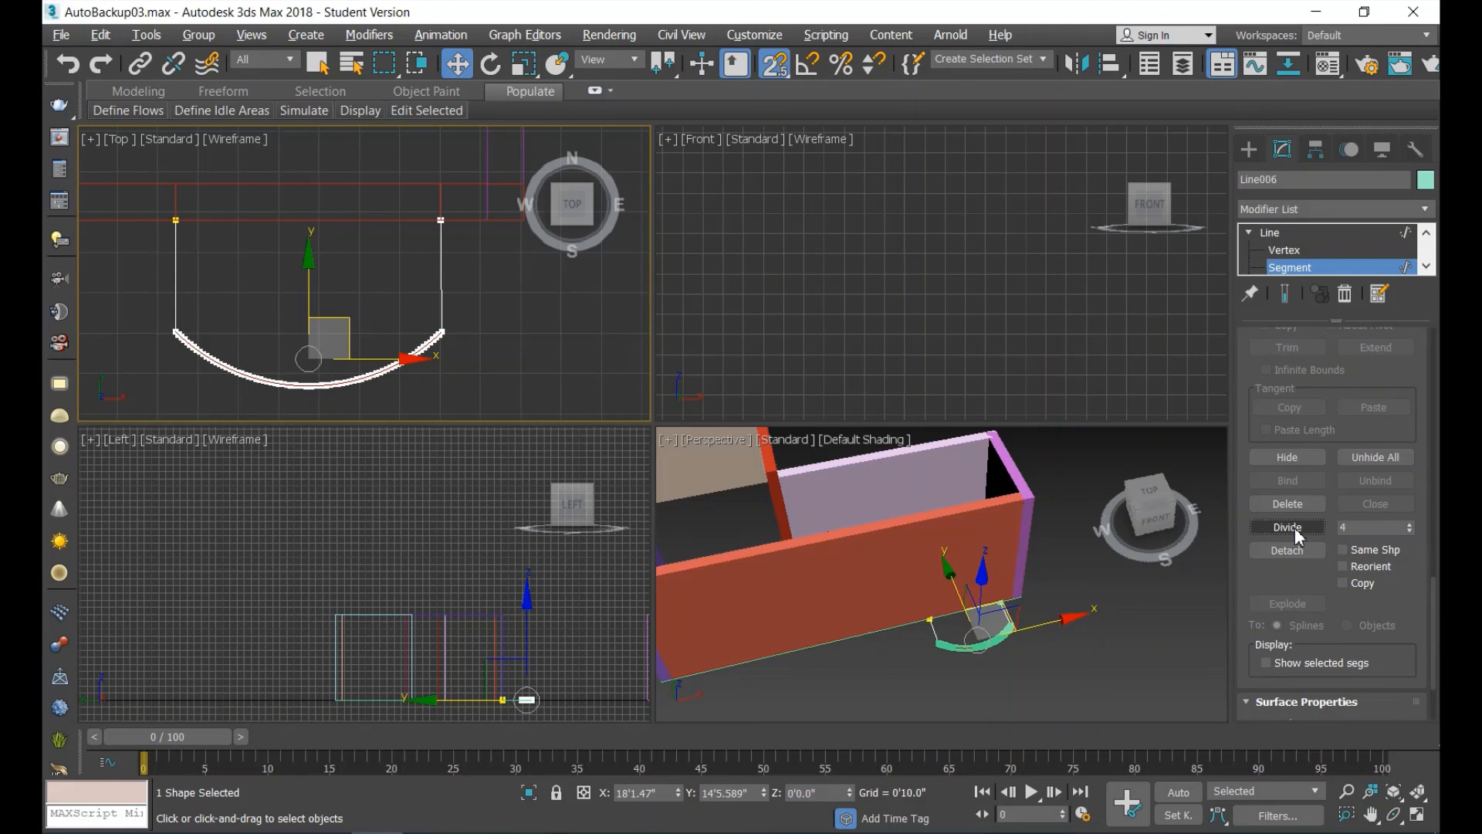
# Finish editing the bay spline's segments and generate an AEC Extended wall from it with Pick Spline.
pyautogui.click(1275, 235)
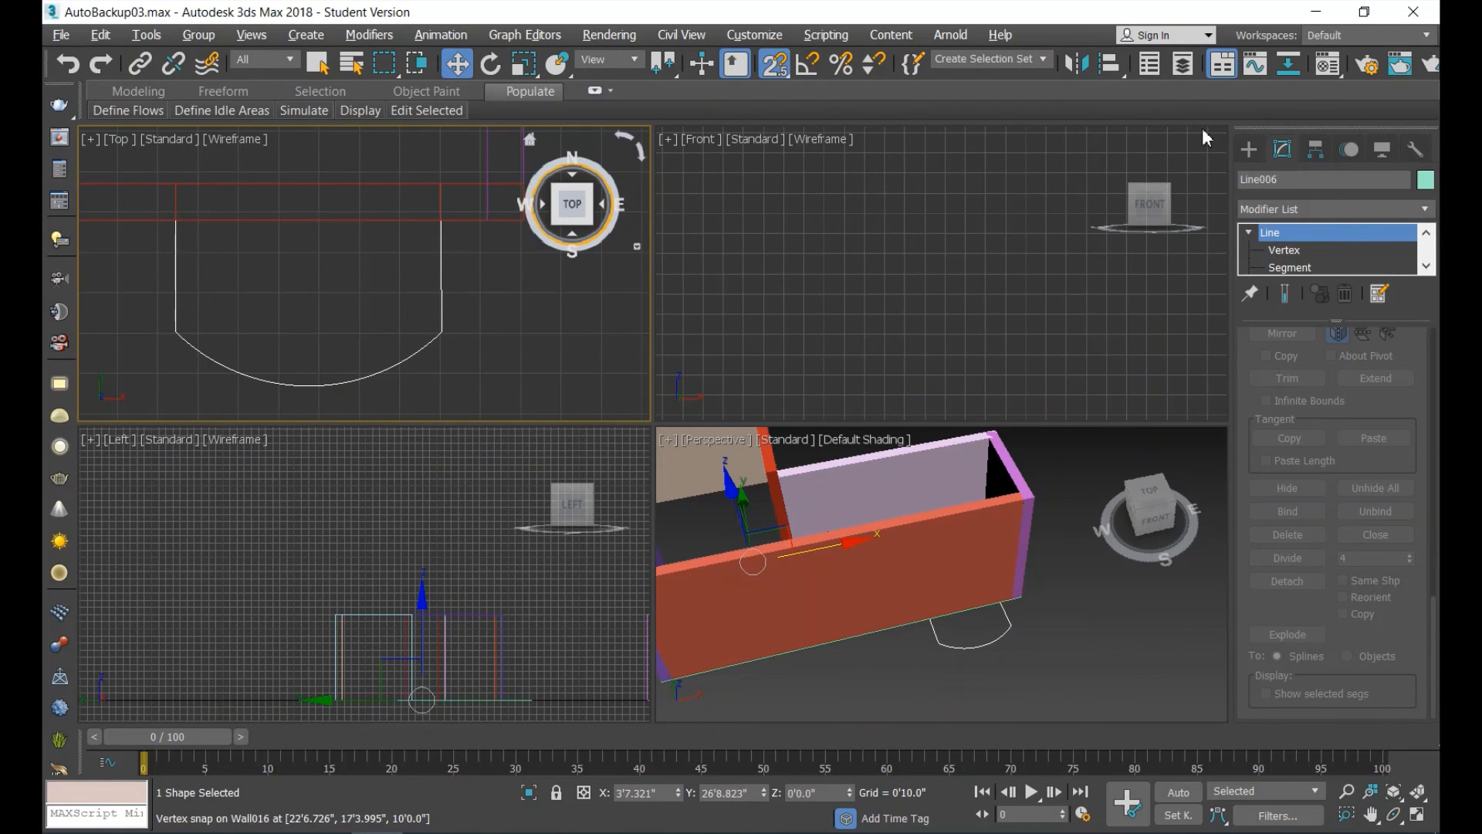
pyautogui.click(1252, 150)
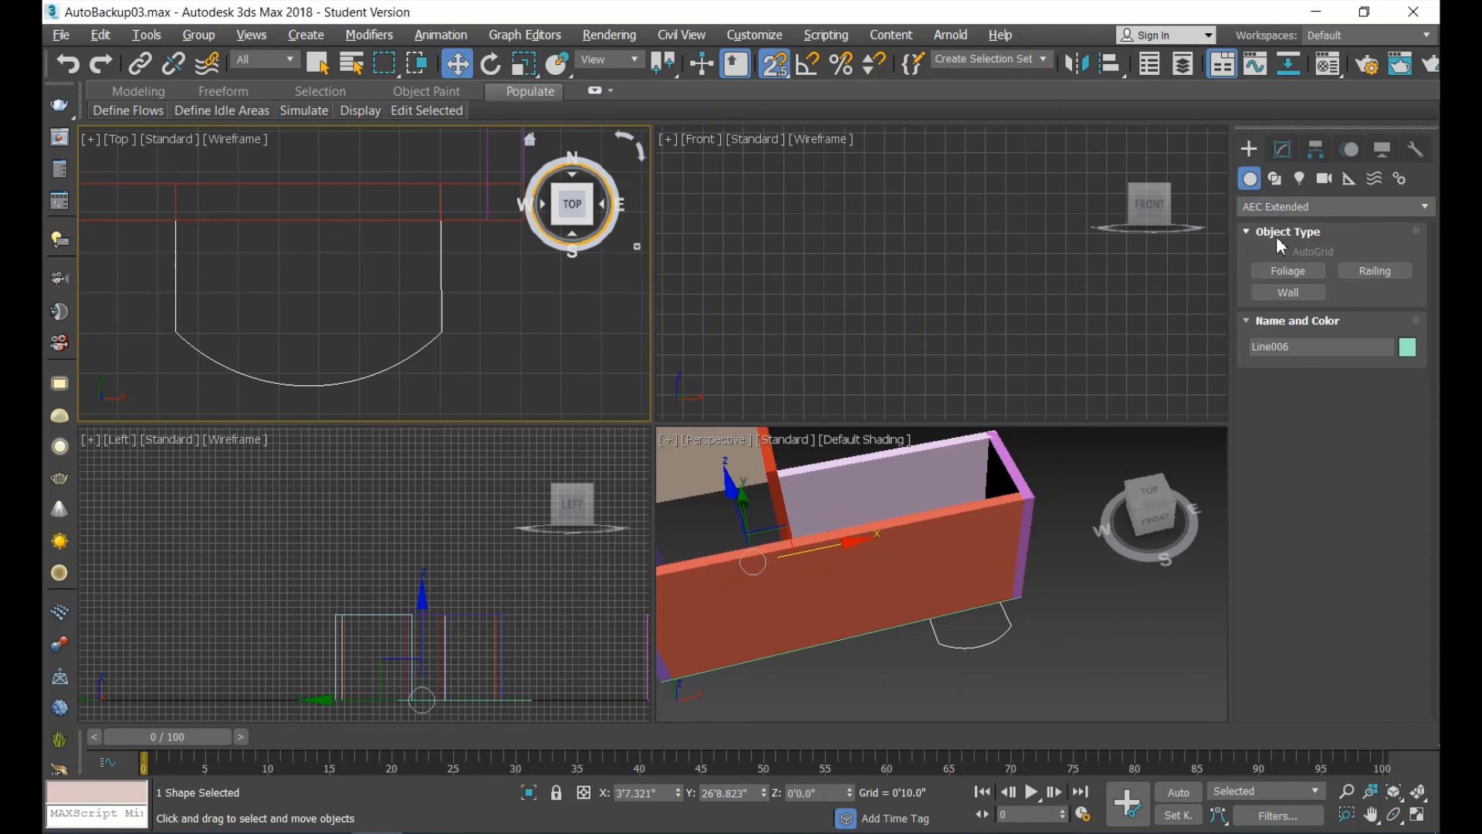
pyautogui.click(1290, 293)
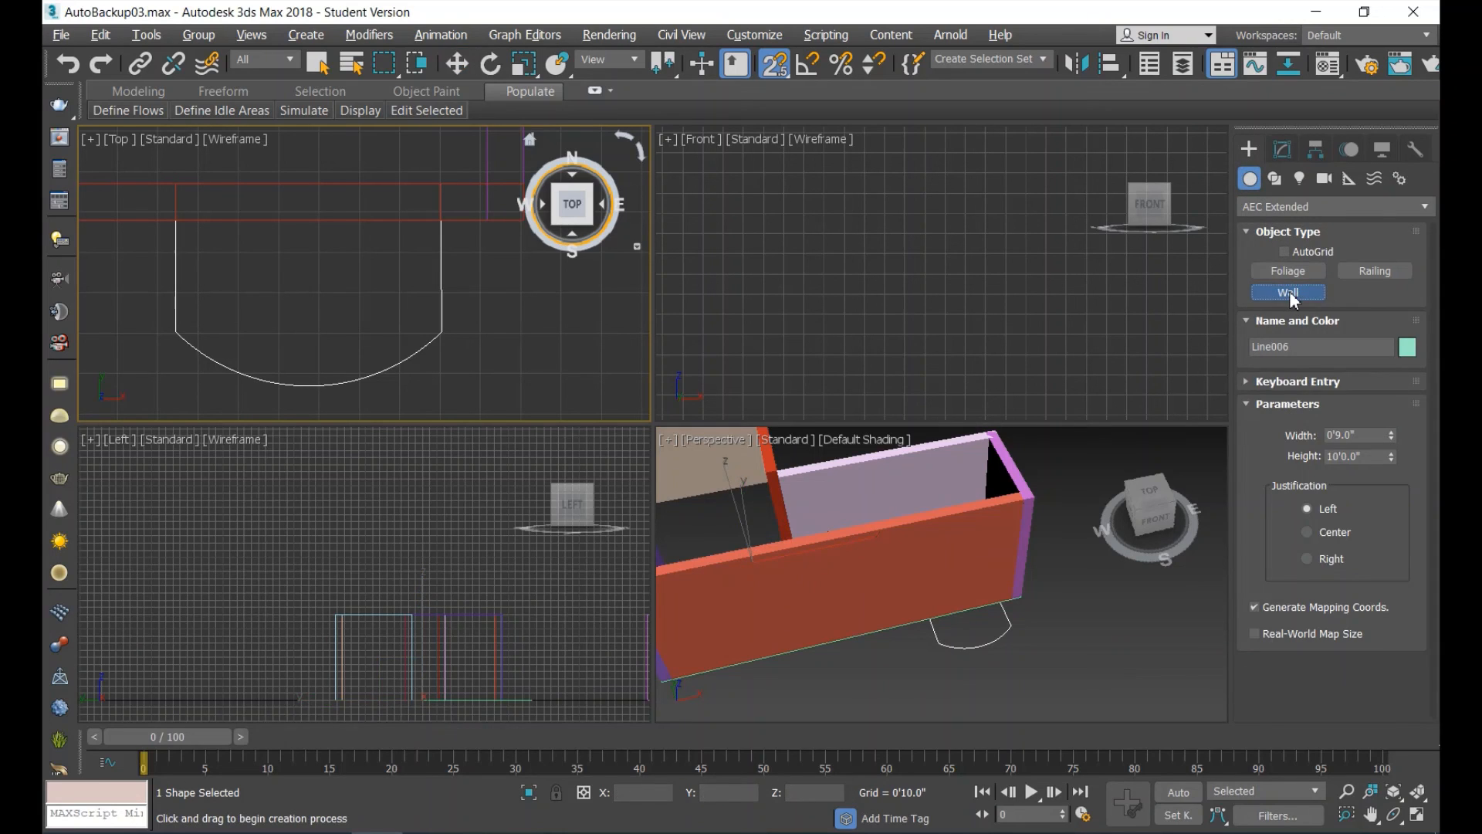
pyautogui.click(1246, 381)
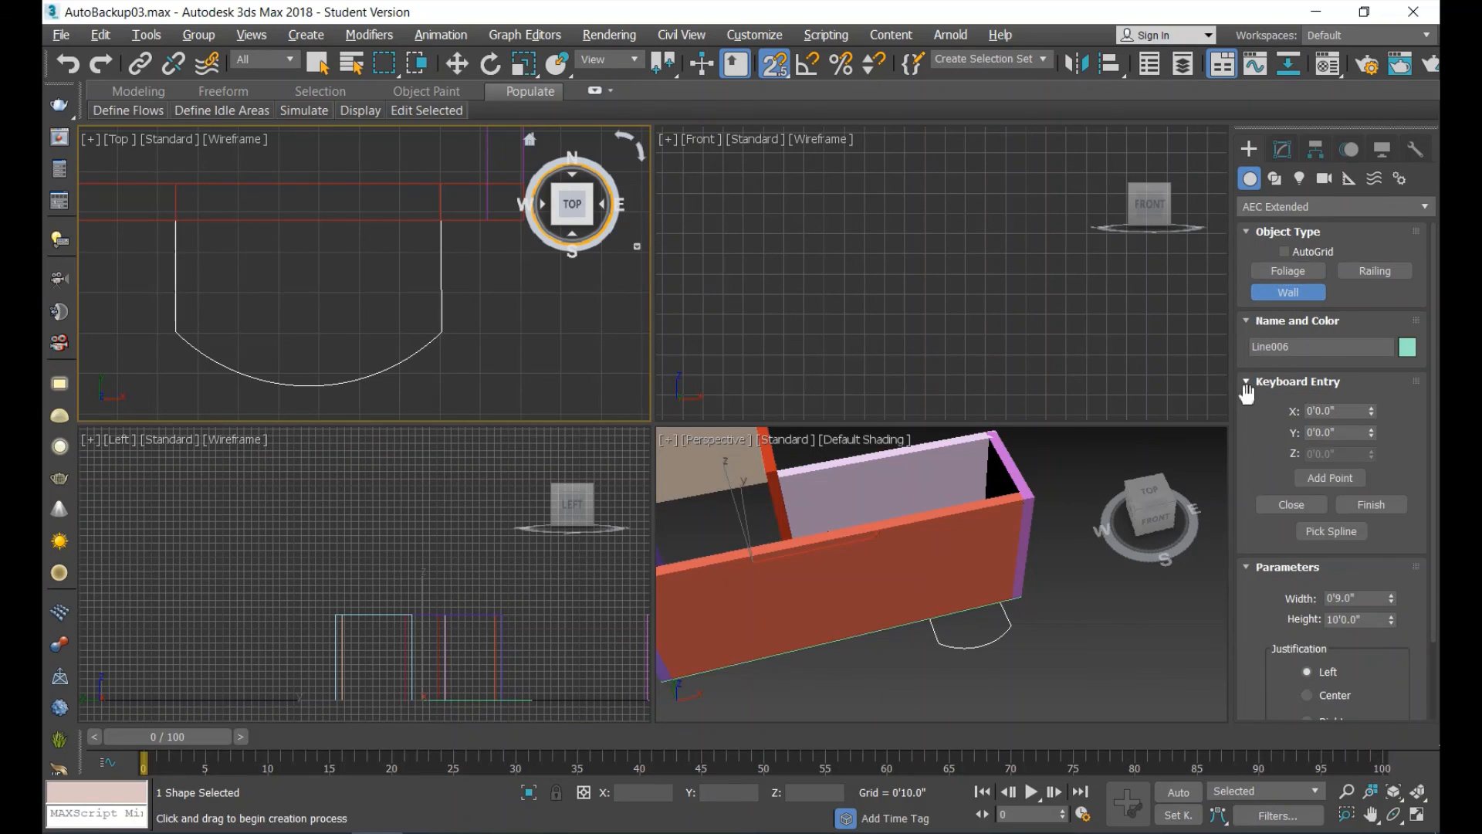
pyautogui.click(1338, 531)
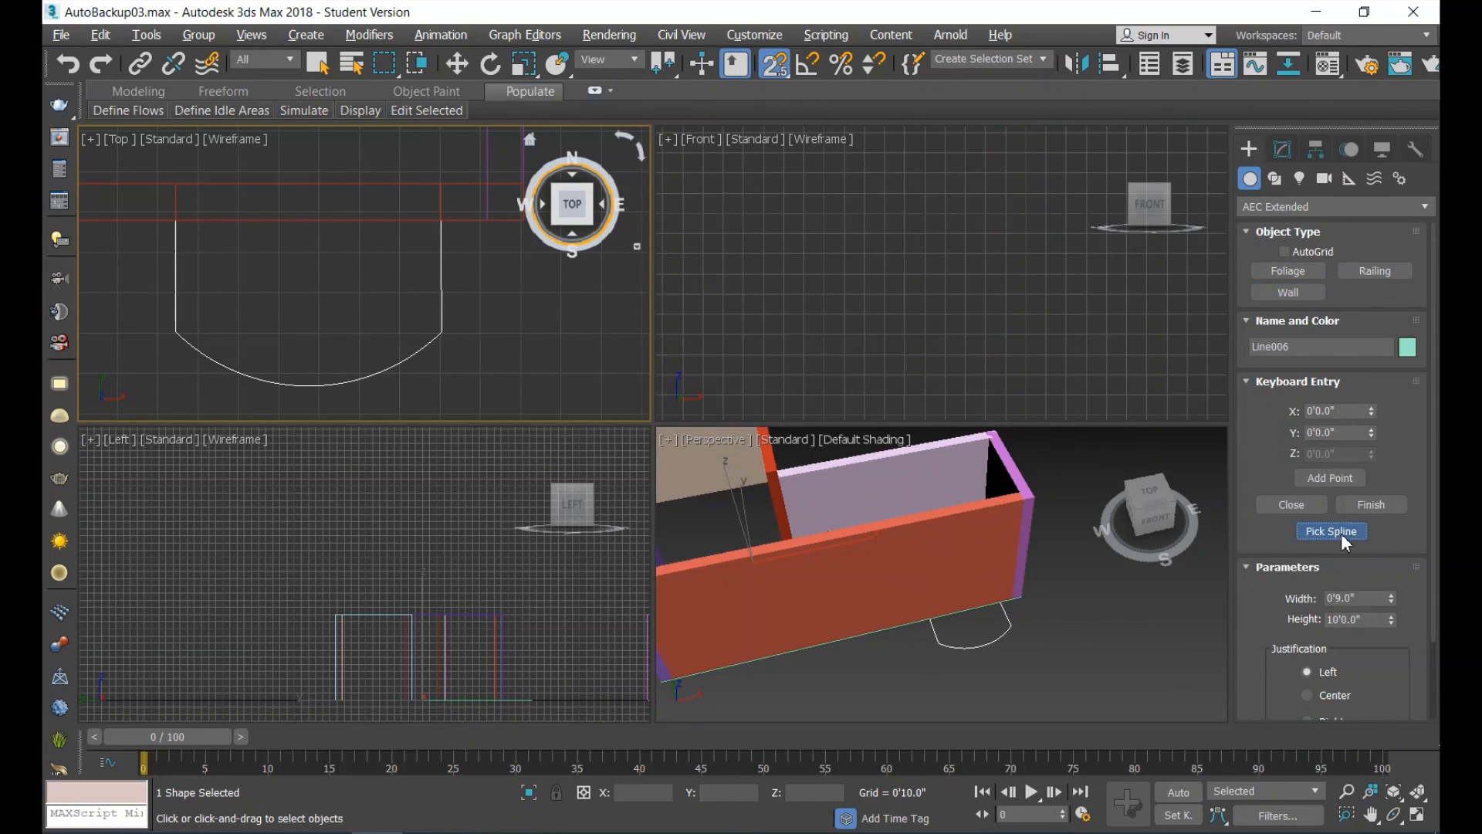
pyautogui.click(442, 300)
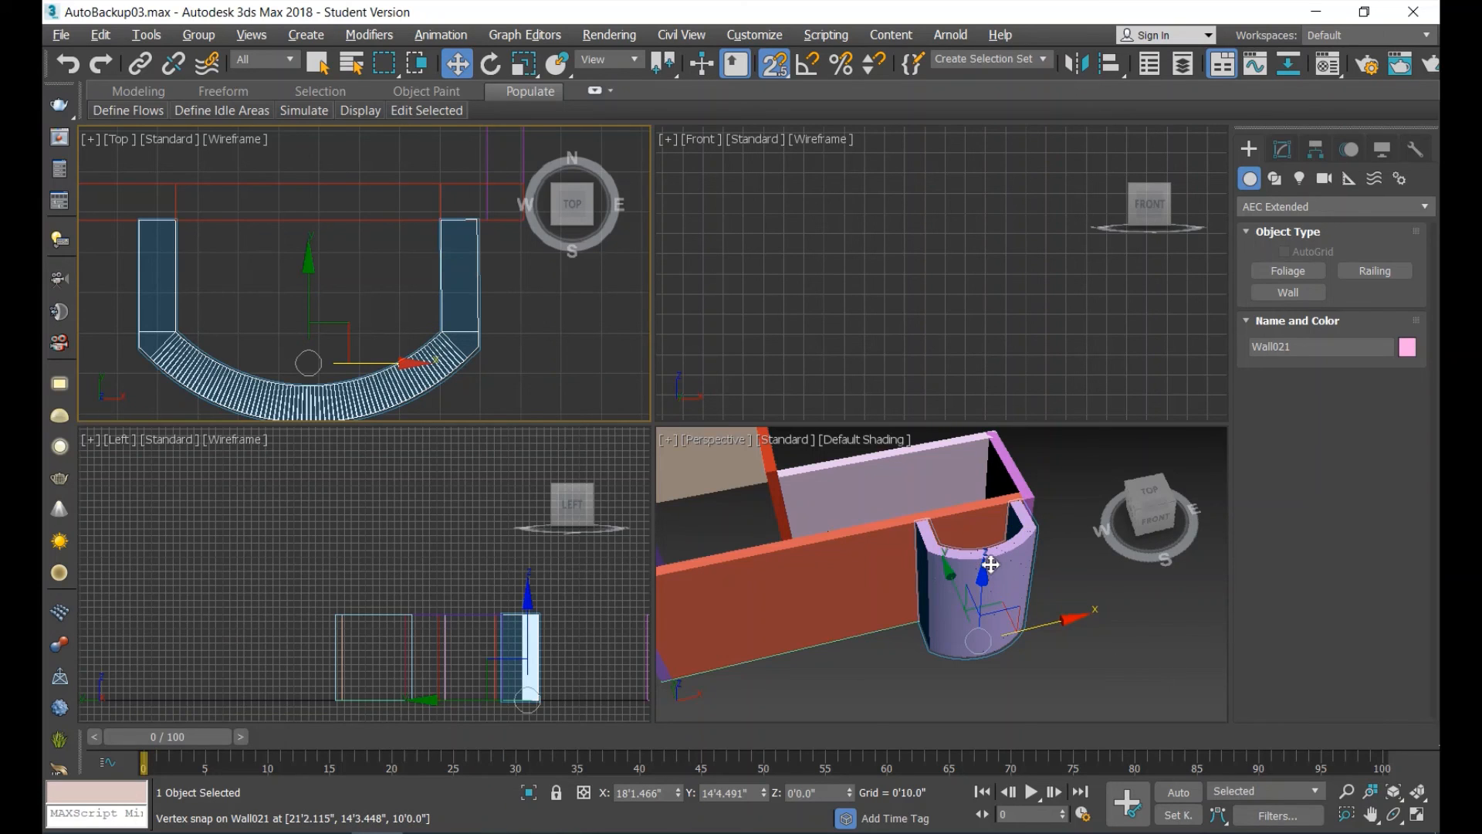
# Examine the new bay wall's curvature and the surrounding wall layout in the Perspective view.
pyautogui.scroll(5, 1043, 569)
pyautogui.scroll(-2, 1043, 566)
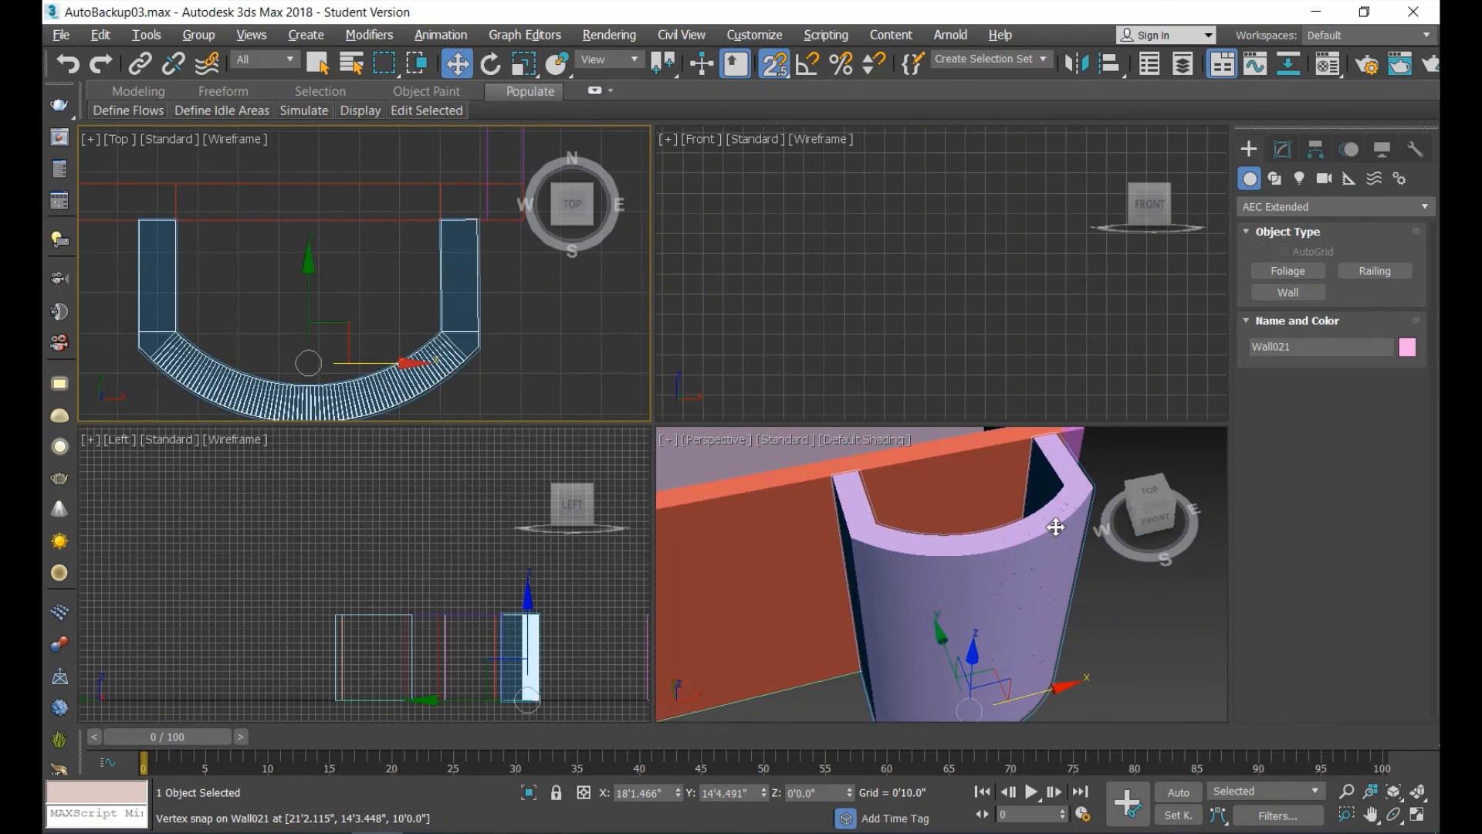
pyautogui.scroll(-2, 1058, 513)
pyautogui.scroll(1, 1066, 503)
pyautogui.scroll(-1, 1067, 502)
pyautogui.scroll(-3, 1066, 502)
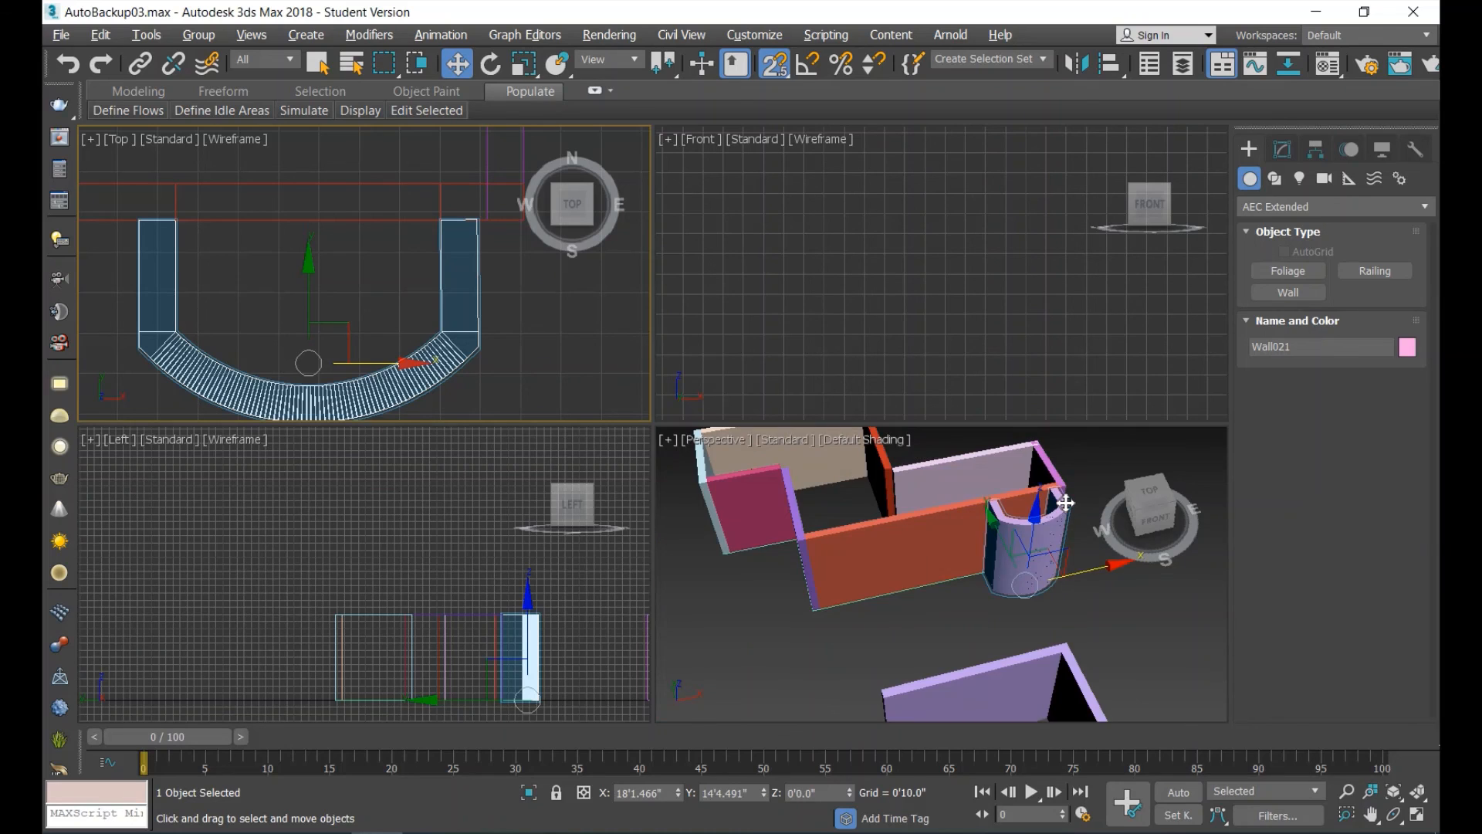
pyautogui.scroll(2, 1014, 495)
pyautogui.scroll(-4, 1003, 517)
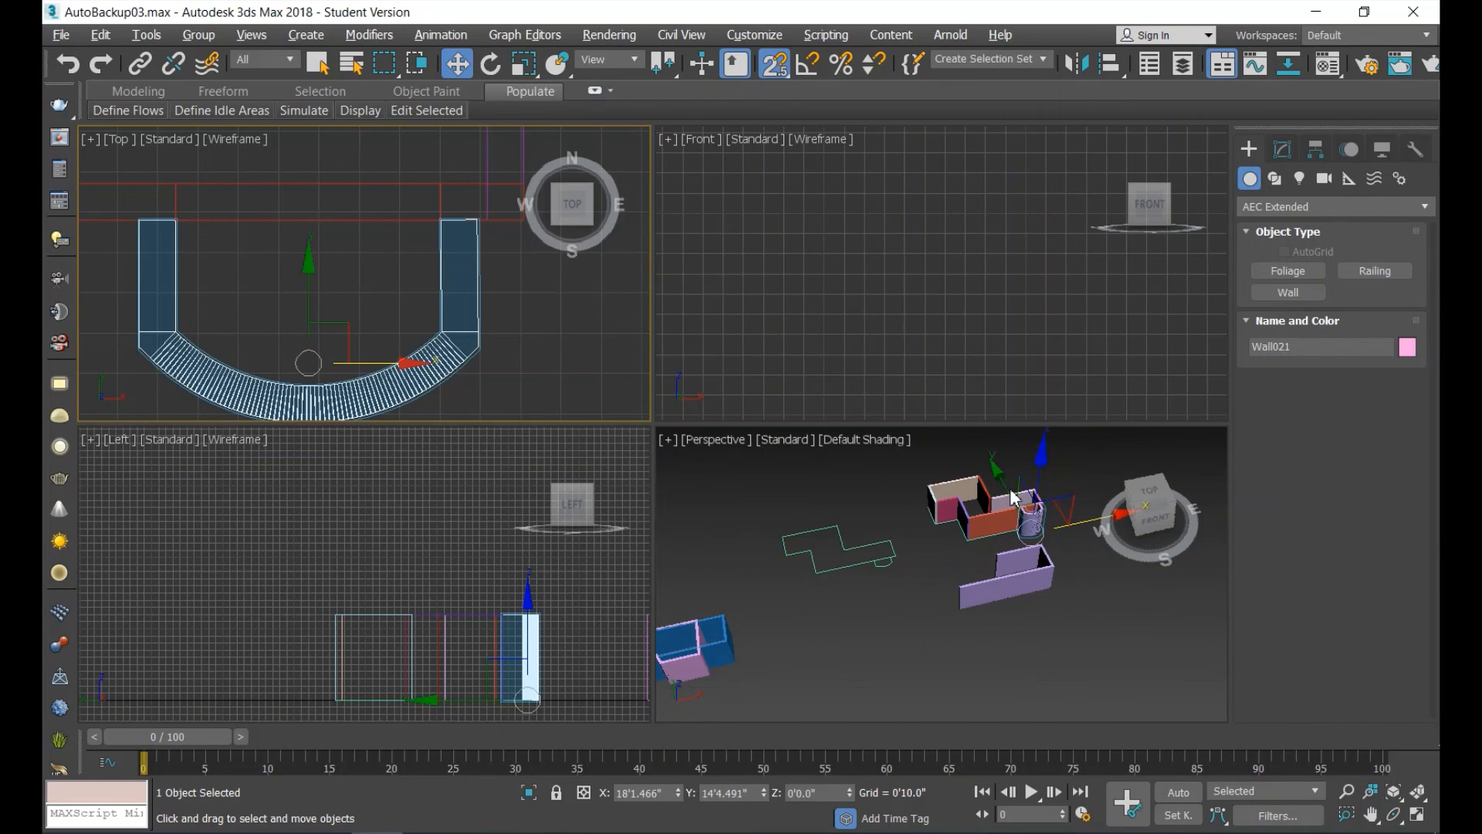
pyautogui.scroll(1, 996, 533)
pyautogui.scroll(-1, 996, 552)
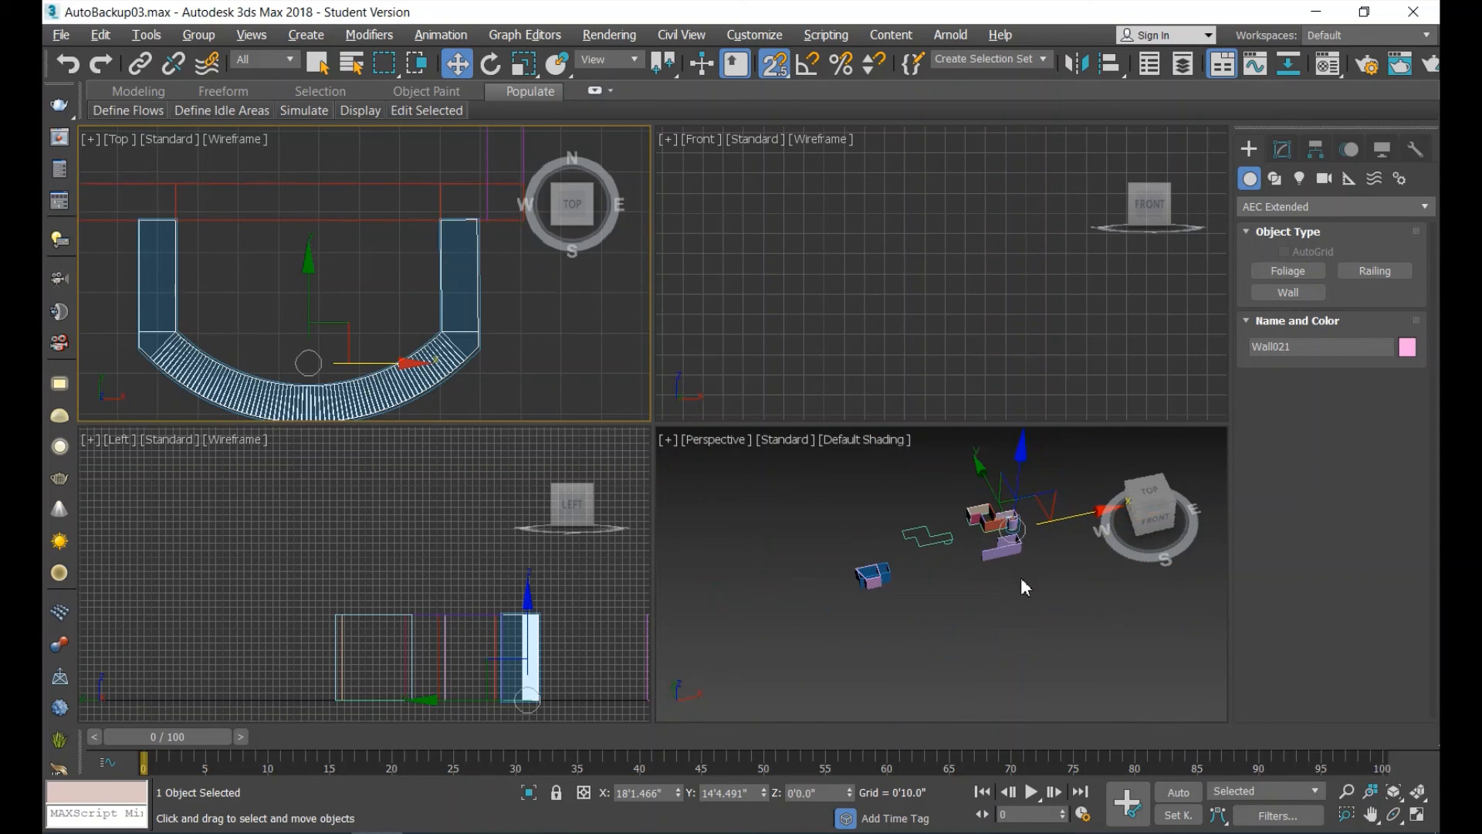
pyautogui.scroll(5, 1020, 516)
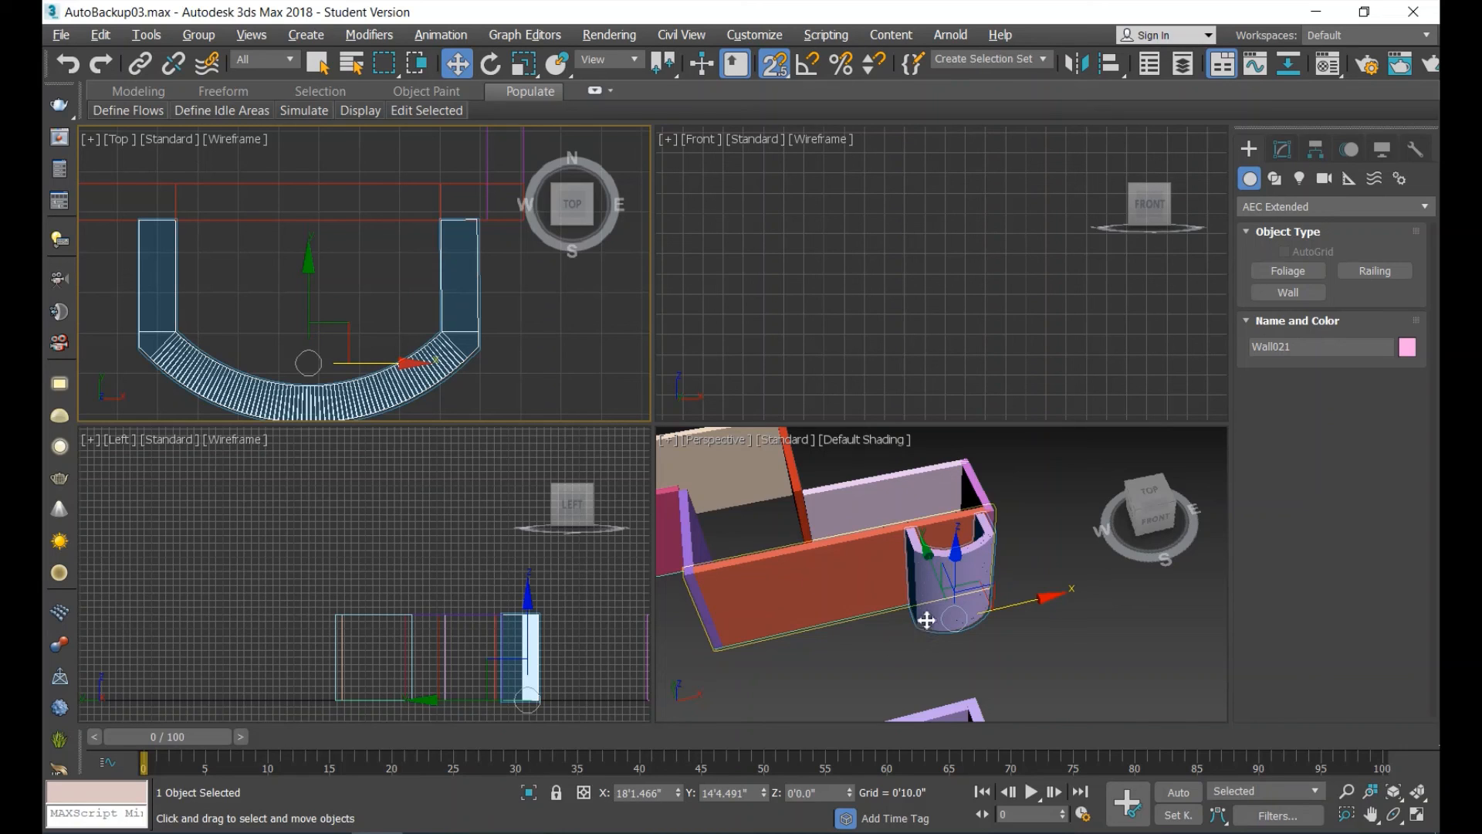
pyautogui.scroll(-3, 914, 587)
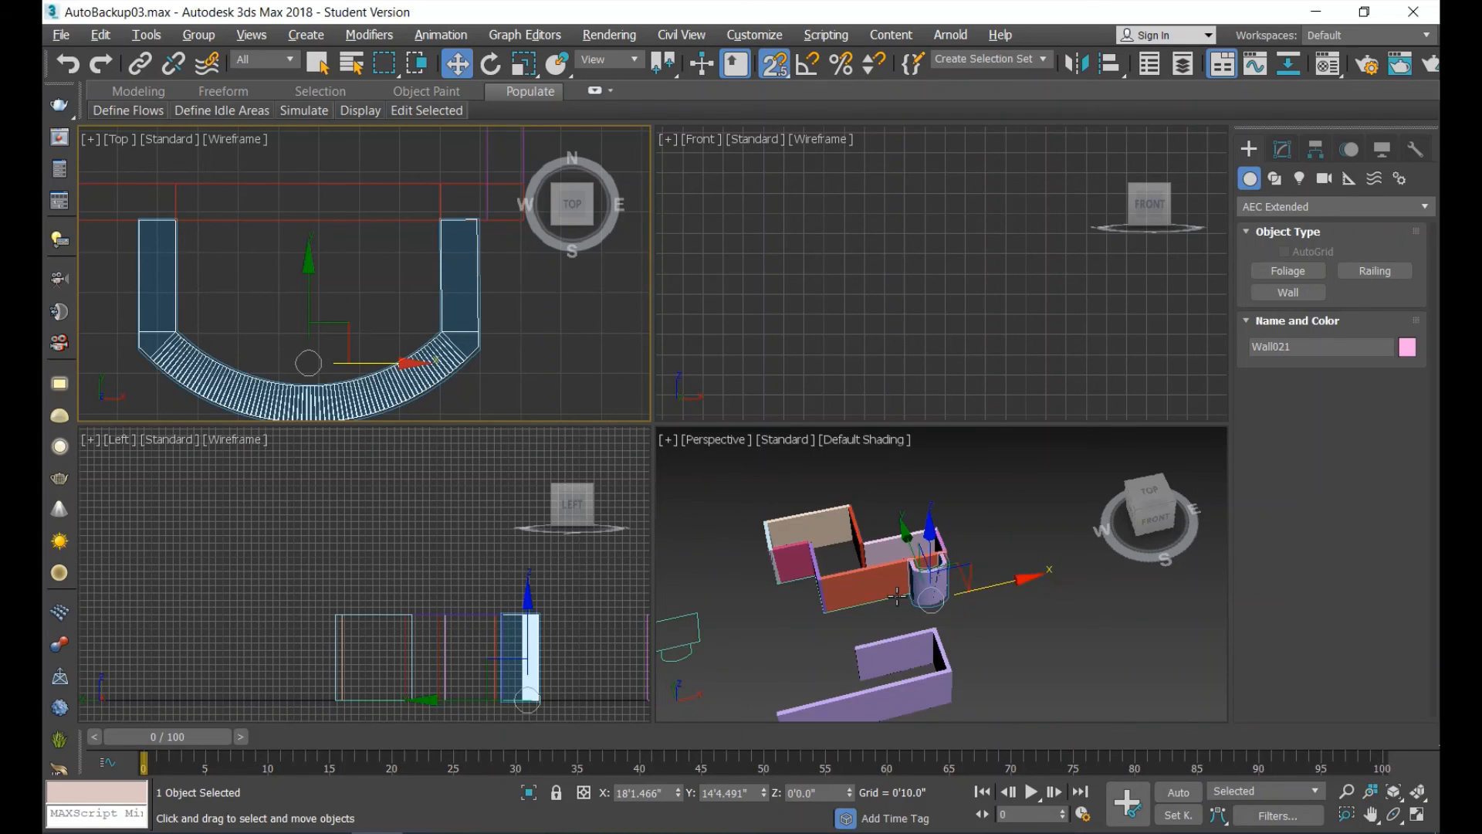
pyautogui.scroll(-3, 896, 598)
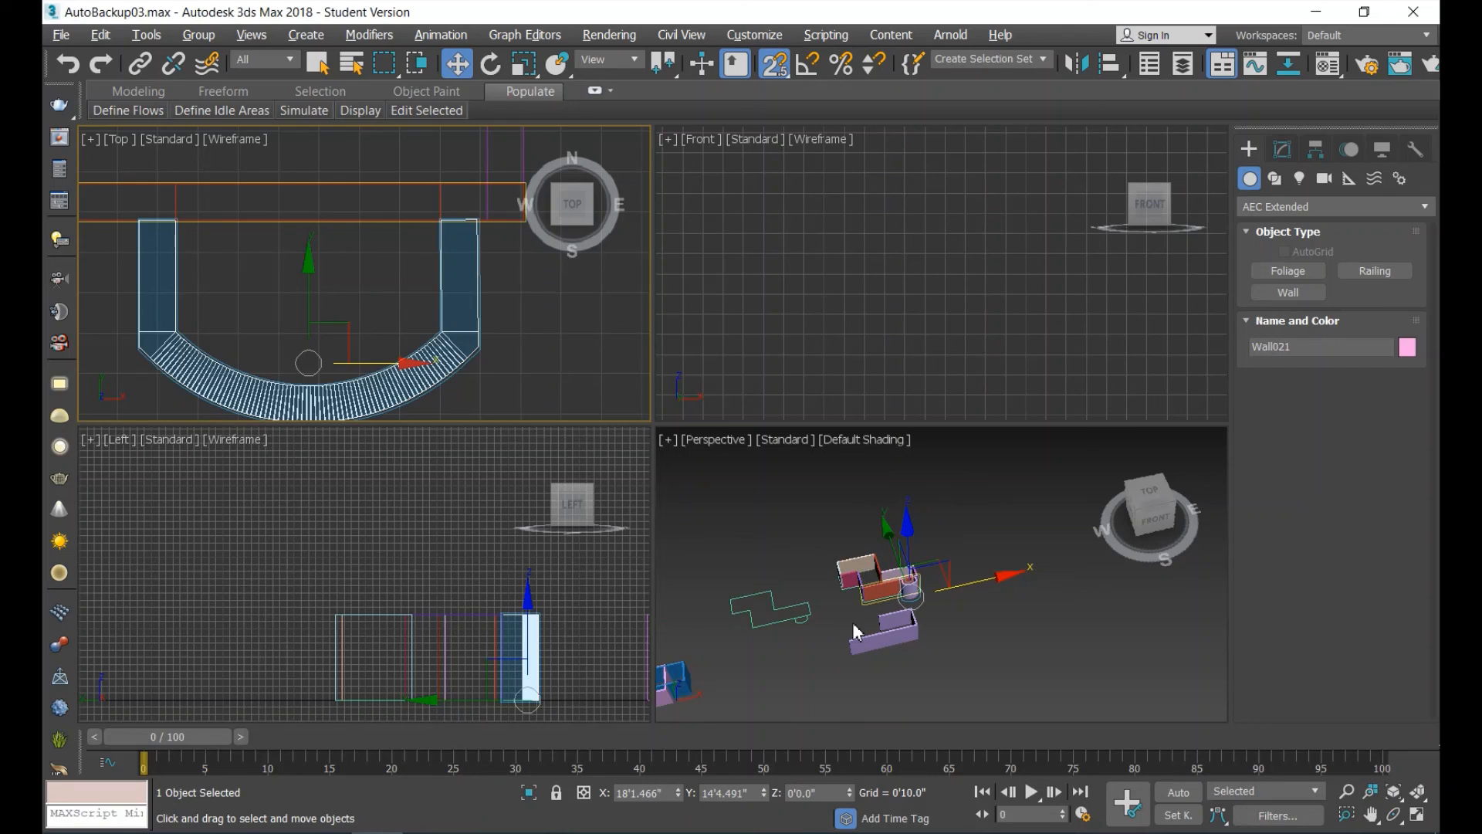